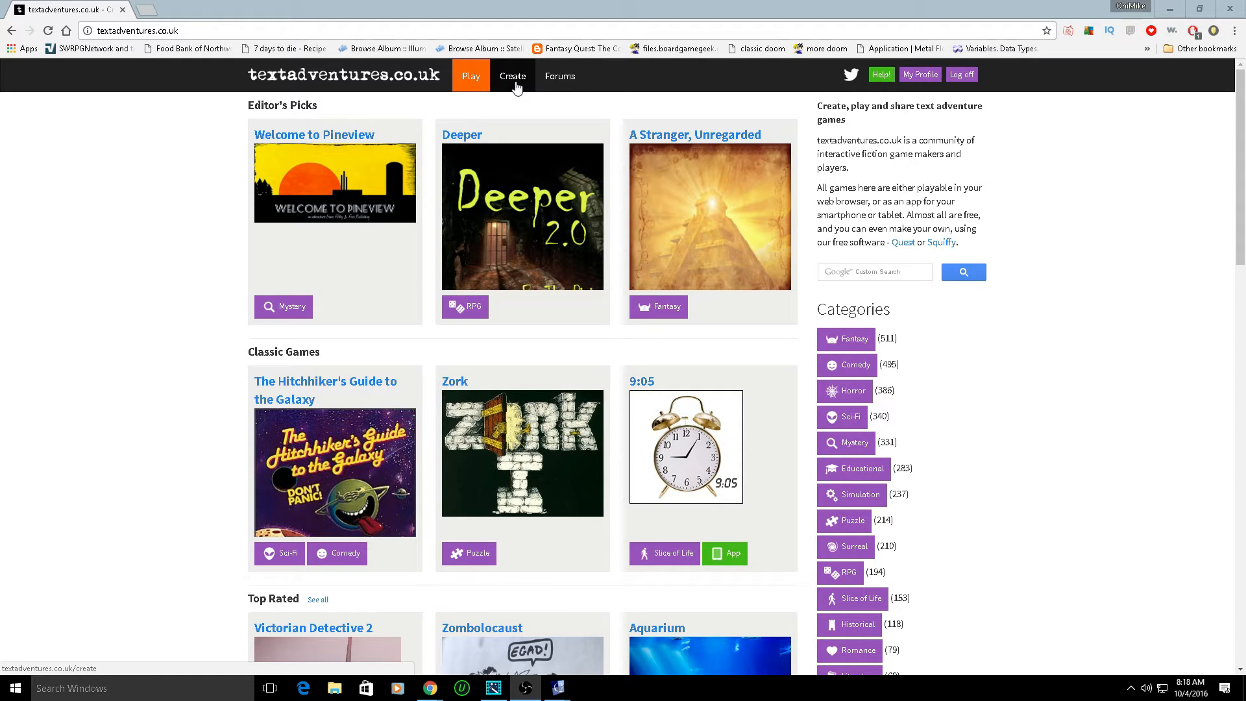
- Open the Quest for Windows download page from the site's game creation section
{"action": "left_click", "coordinate": [513, 79]}
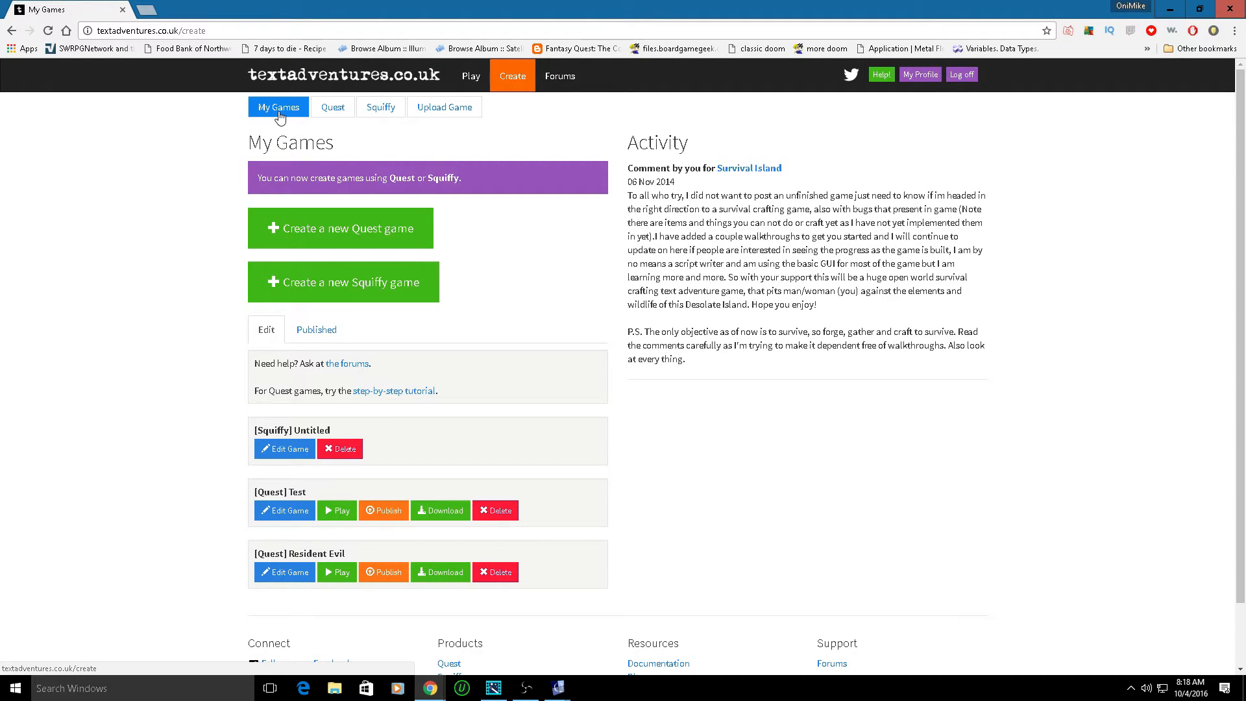
{"action": "left_click", "coordinate": [337, 115]}
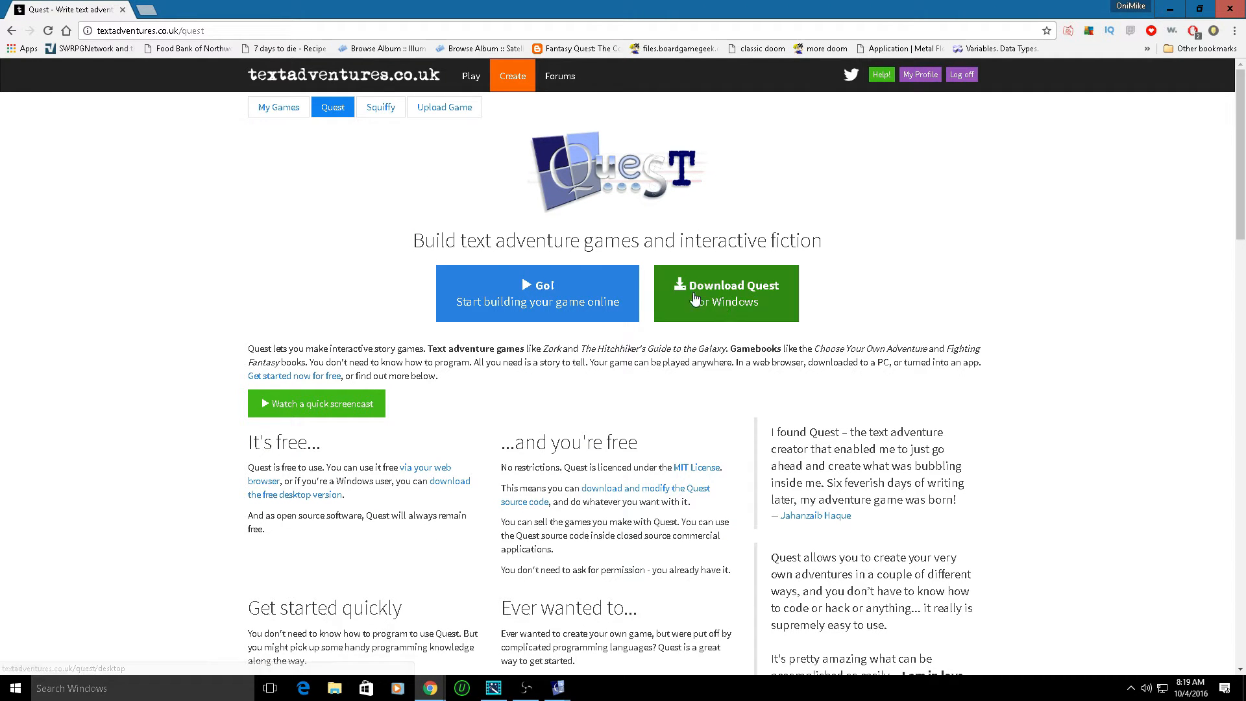
{"action": "left_click", "coordinate": [725, 313]}
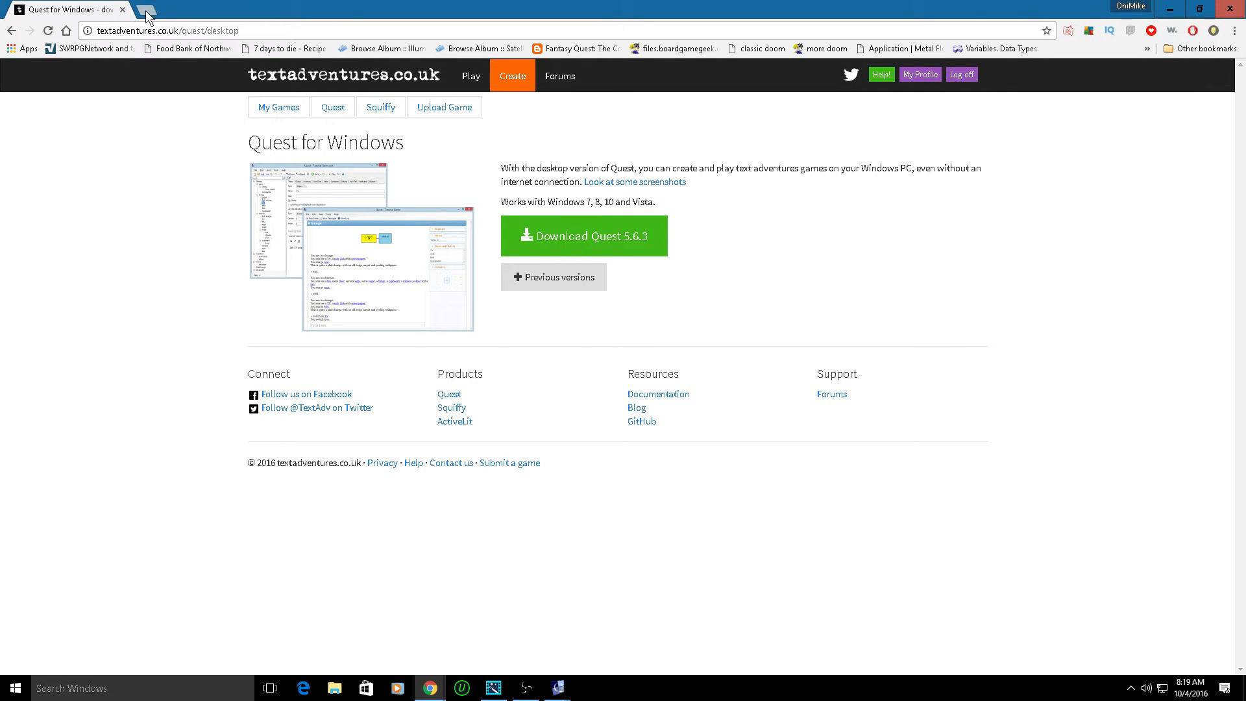
- Switch to the Quest desktop editor and run the RPGTest game
{"action": "mouse_move", "coordinate": [557, 688]}
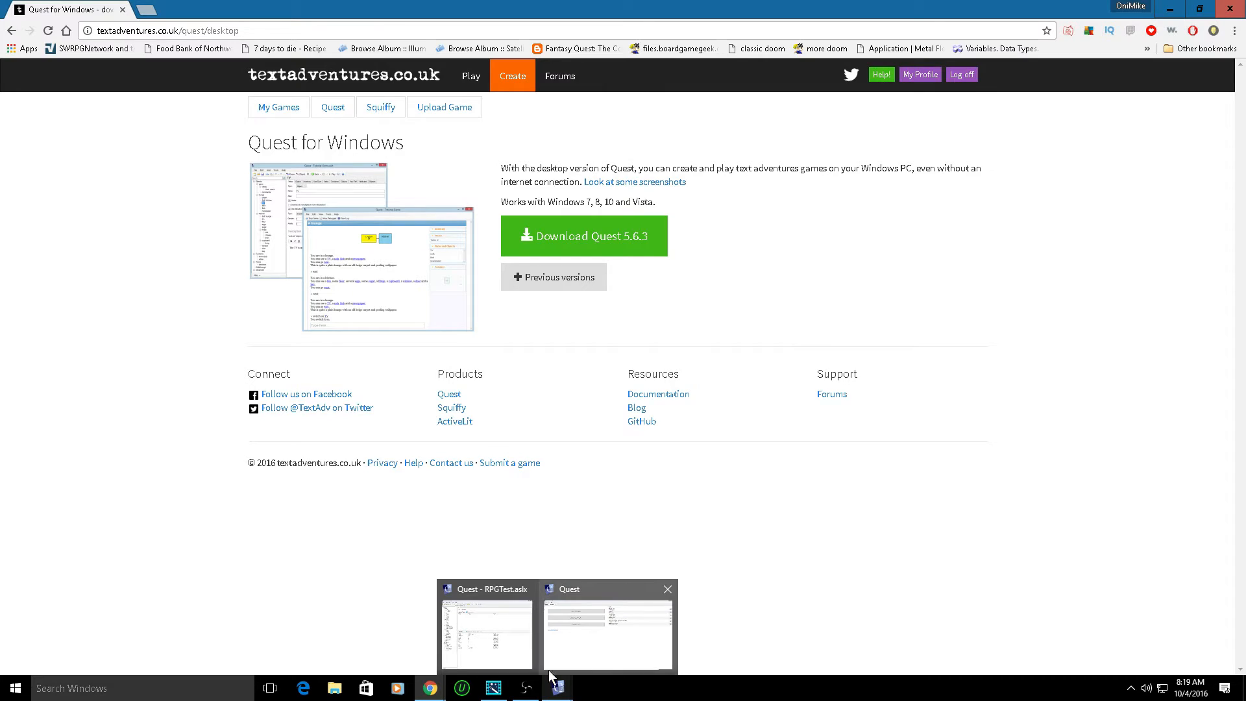
{"action": "left_click", "coordinate": [580, 649]}
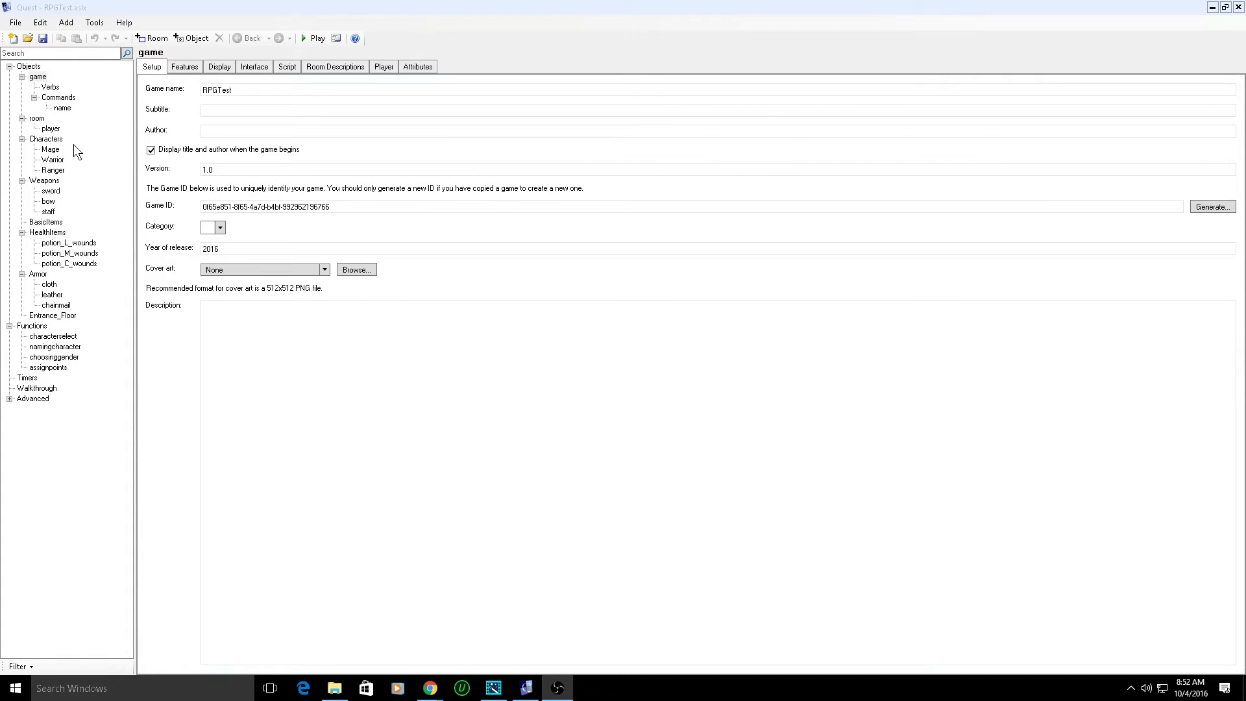
{"action": "left_click", "coordinate": [318, 39]}
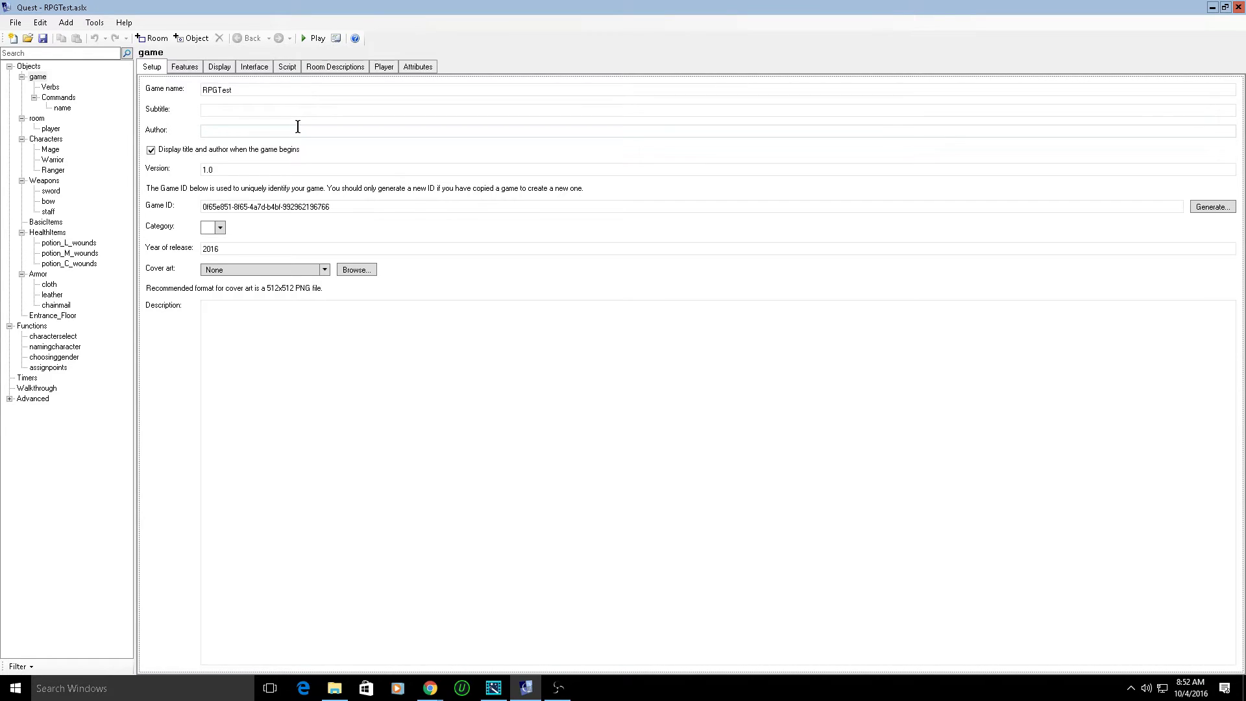
{"action": "left_click", "coordinate": [315, 38]}
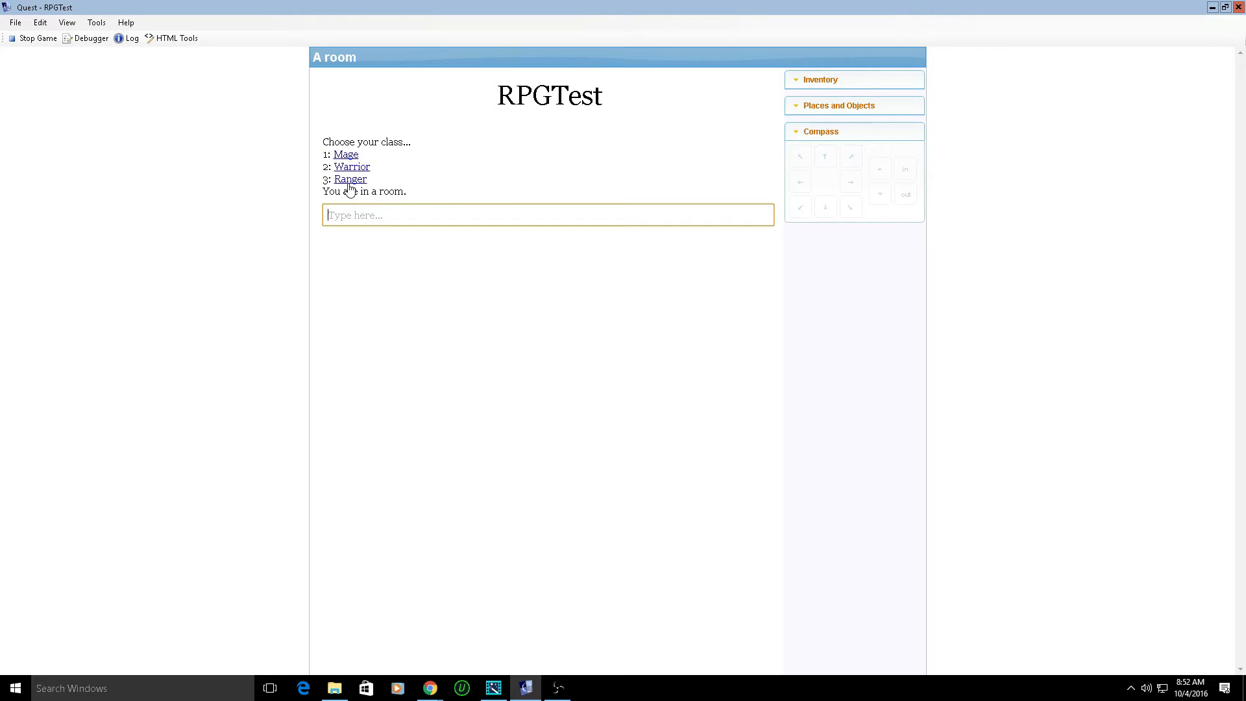
- Pick the Mage class and decline it, then choose Warrior and confirm the choice
{"action": "left_click", "coordinate": [345, 157]}
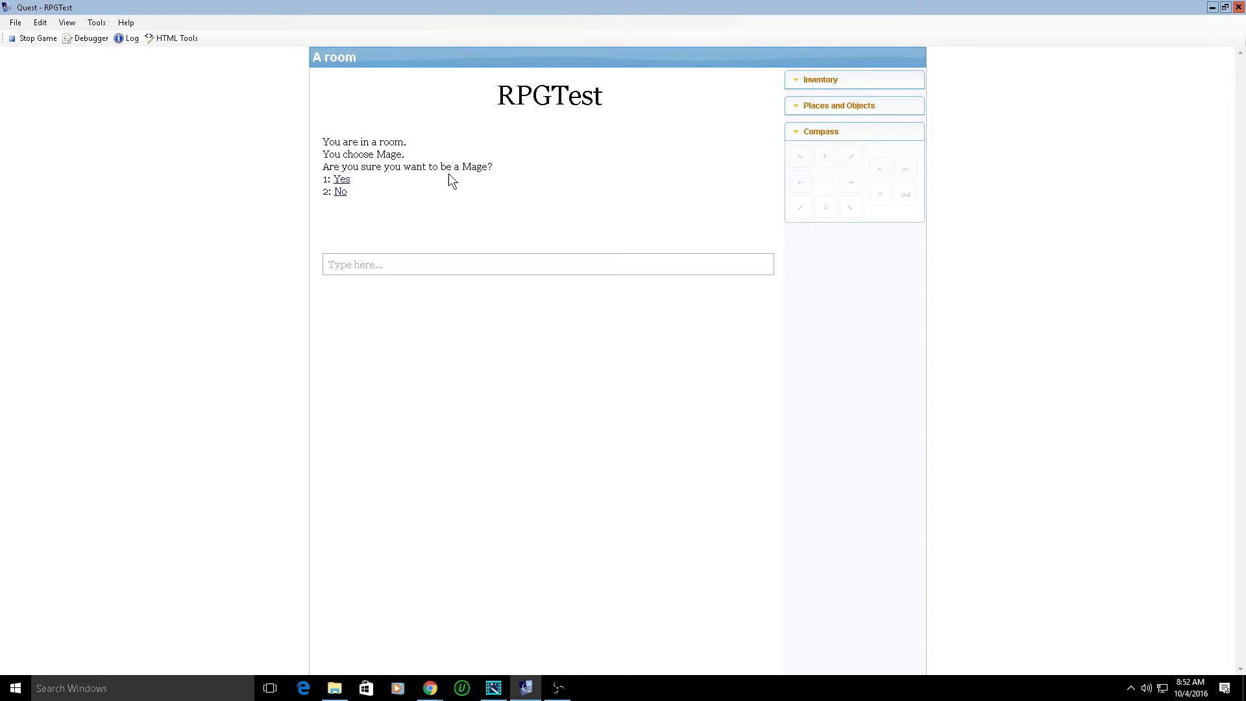
{"action": "left_click", "coordinate": [338, 194]}
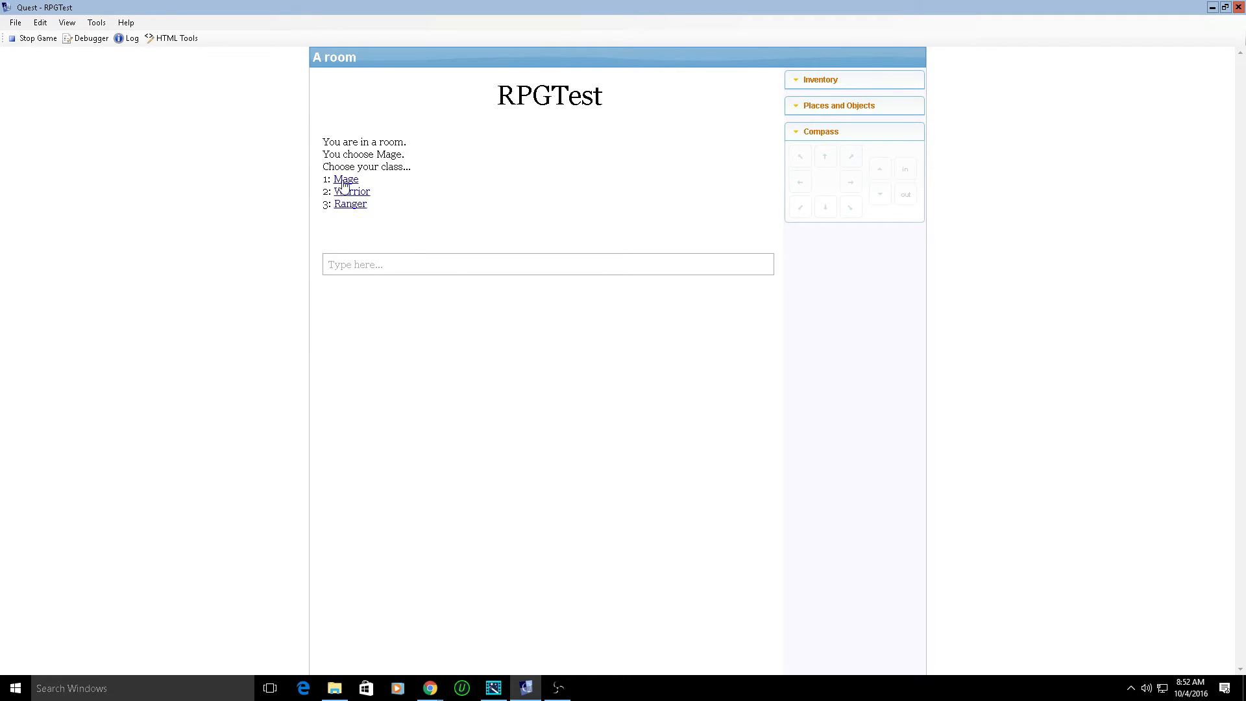
{"action": "left_click", "coordinate": [345, 192]}
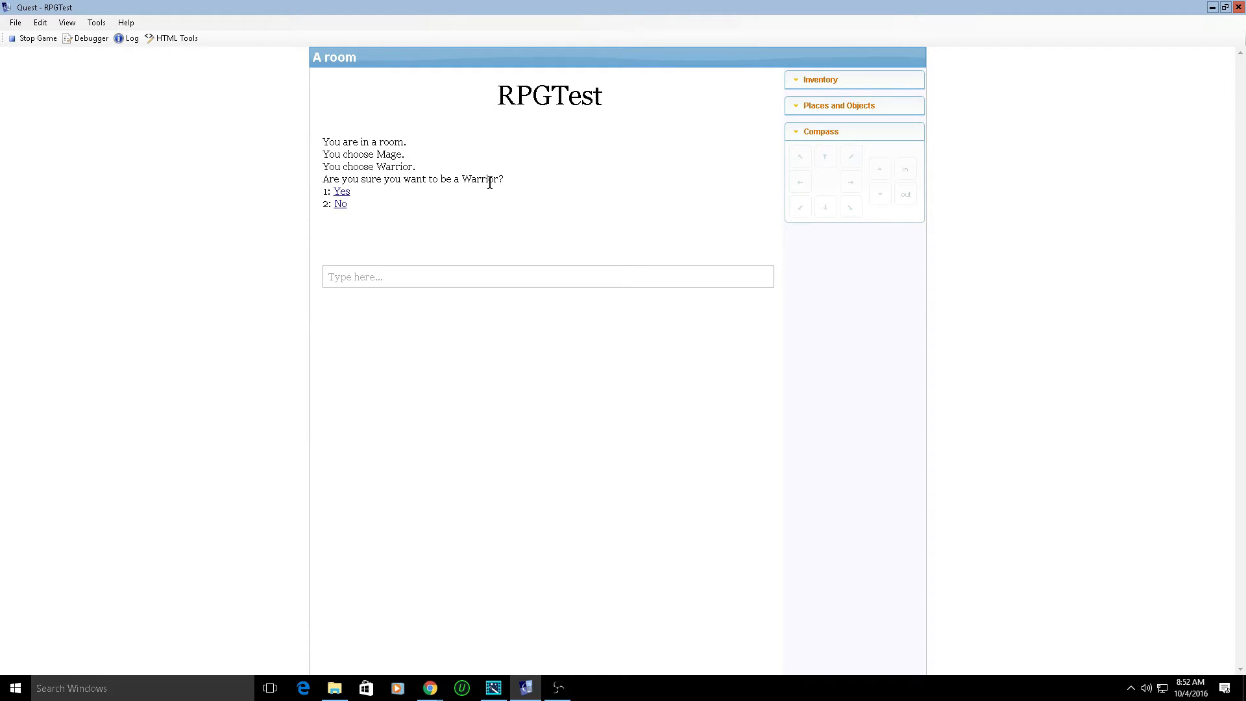
{"action": "left_click", "coordinate": [338, 194]}
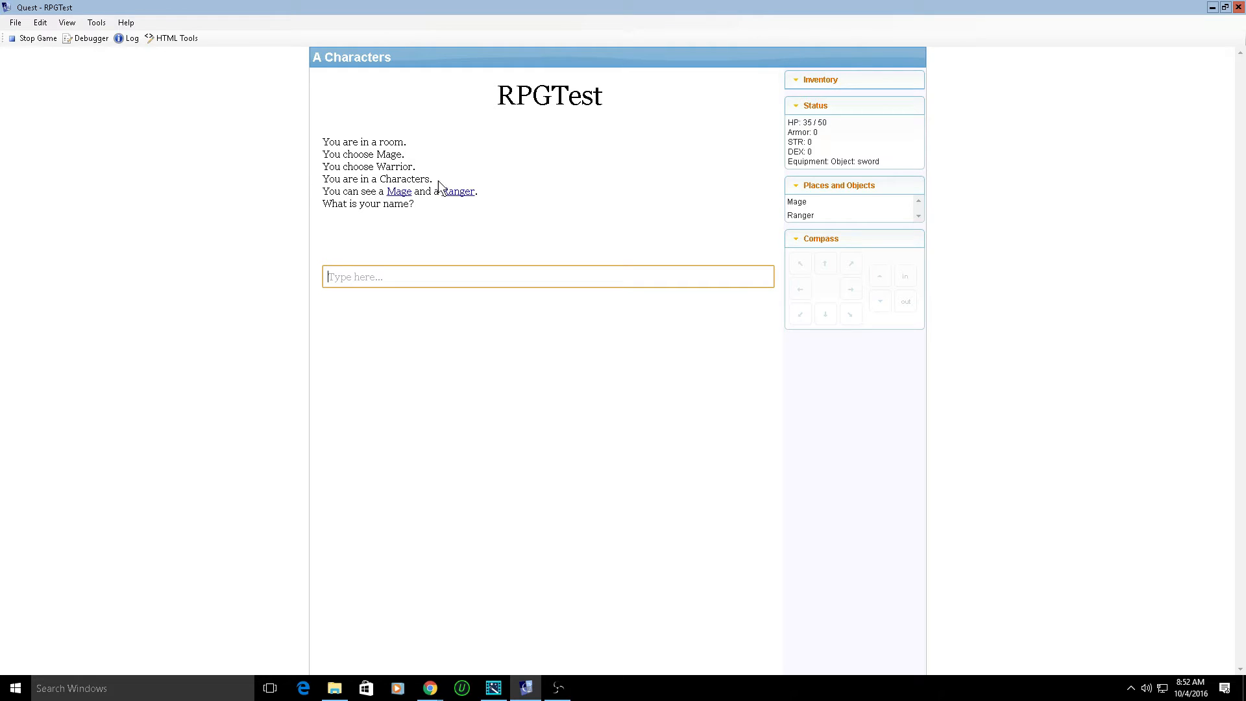
- Enter a character name and reject it, then enter a different character name and accept it
{"action": "left_click_drag", "start_coordinate": [480, 192], "coordinate": [294, 143]}
{"action": "left_click", "coordinate": [345, 242]}
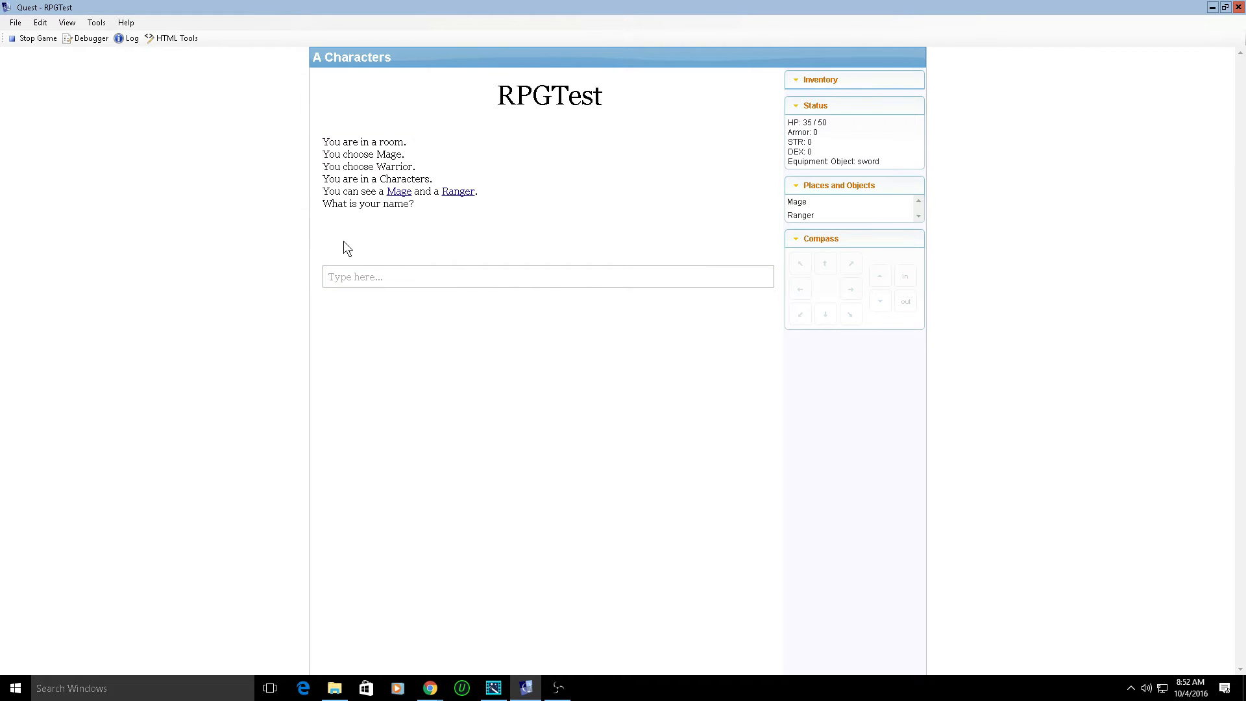
{"action": "left_click", "coordinate": [350, 279]}
{"action": "type", "text": "Mike"}
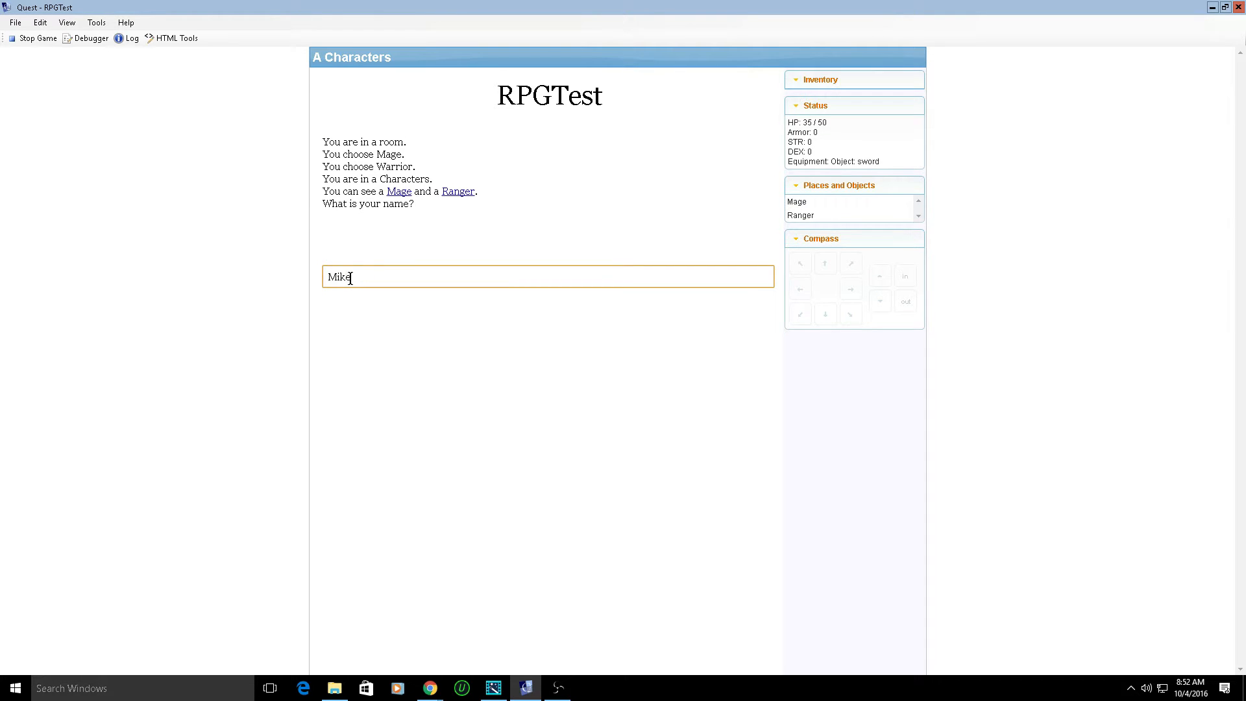
{"action": "key", "text": "Return"}
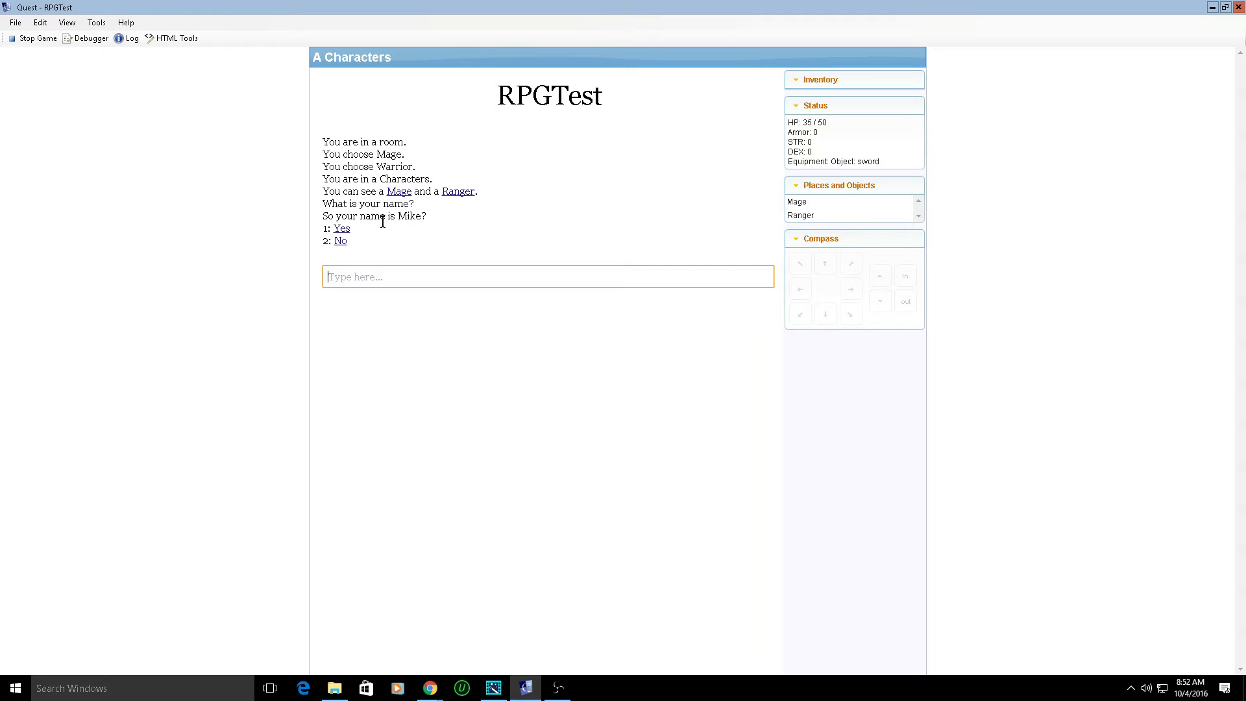
{"action": "left_click", "coordinate": [340, 240]}
{"action": "left_click", "coordinate": [342, 275]}
{"action": "type", "text": "Deb"}
{"action": "key", "text": "Return"}
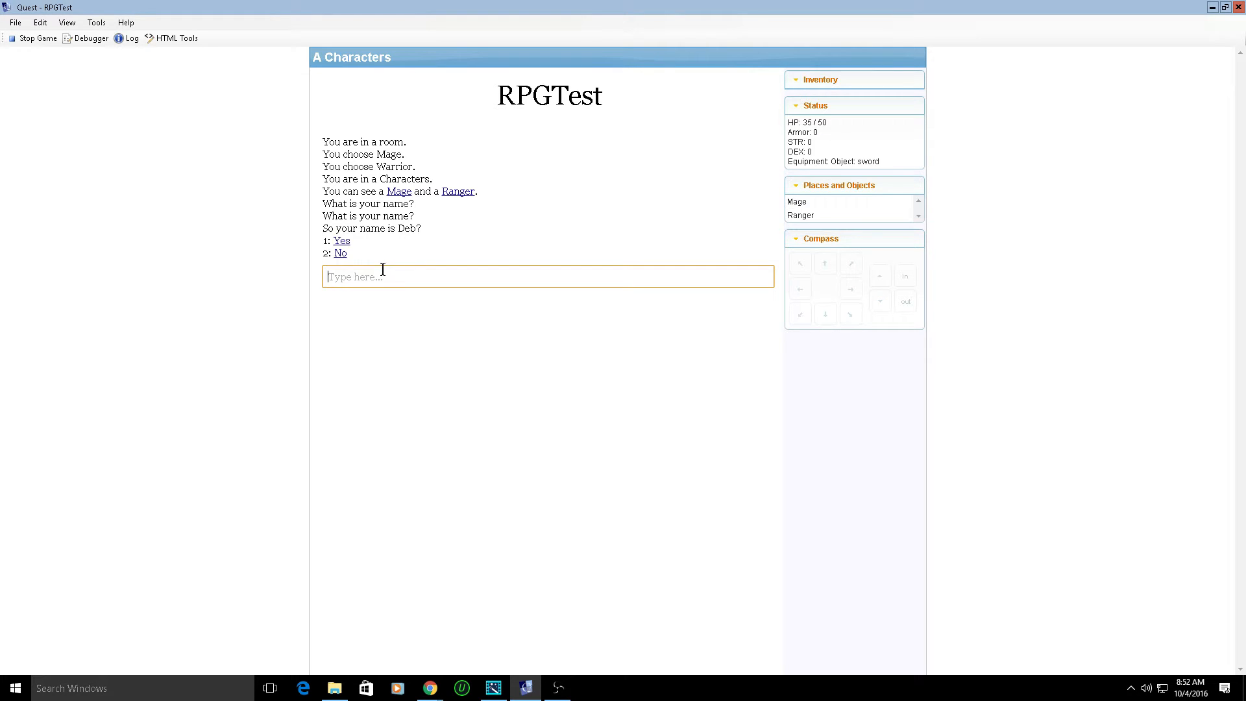
{"action": "left_click", "coordinate": [349, 245]}
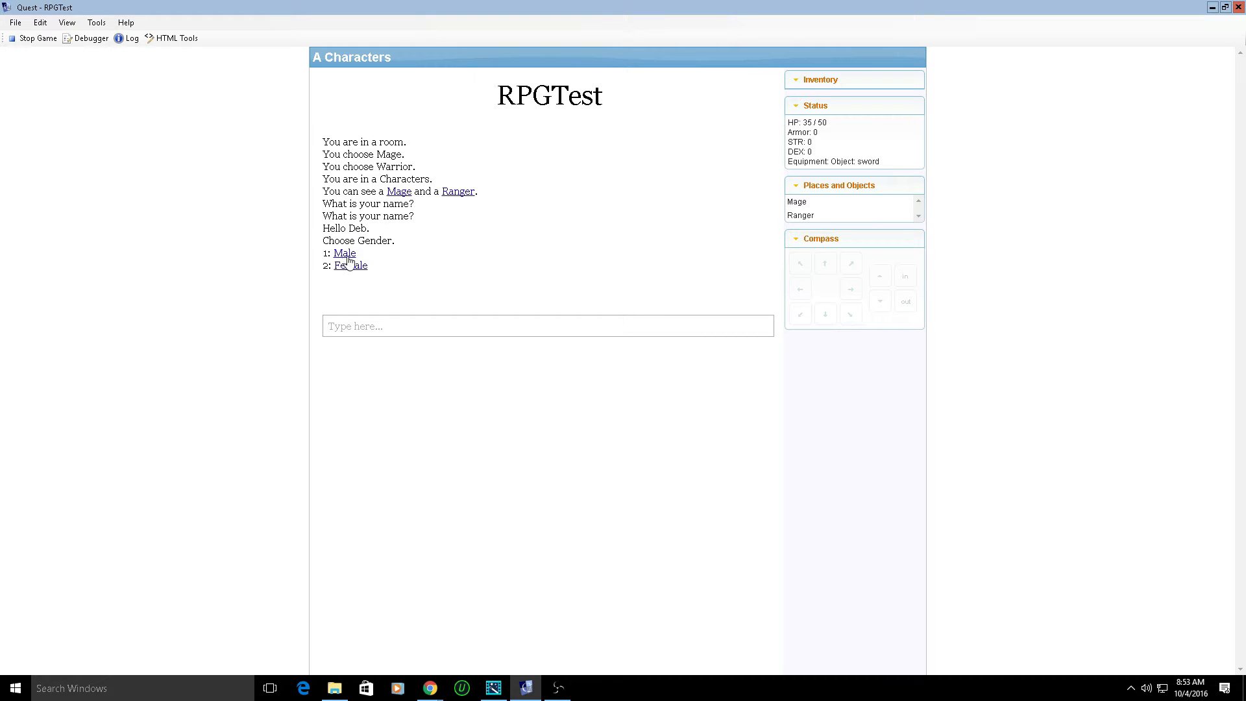
- Reject Male as the character's gender, confirm Female instead, and stop the test game
{"action": "left_click", "coordinate": [344, 255]}
{"action": "left_click", "coordinate": [338, 279]}
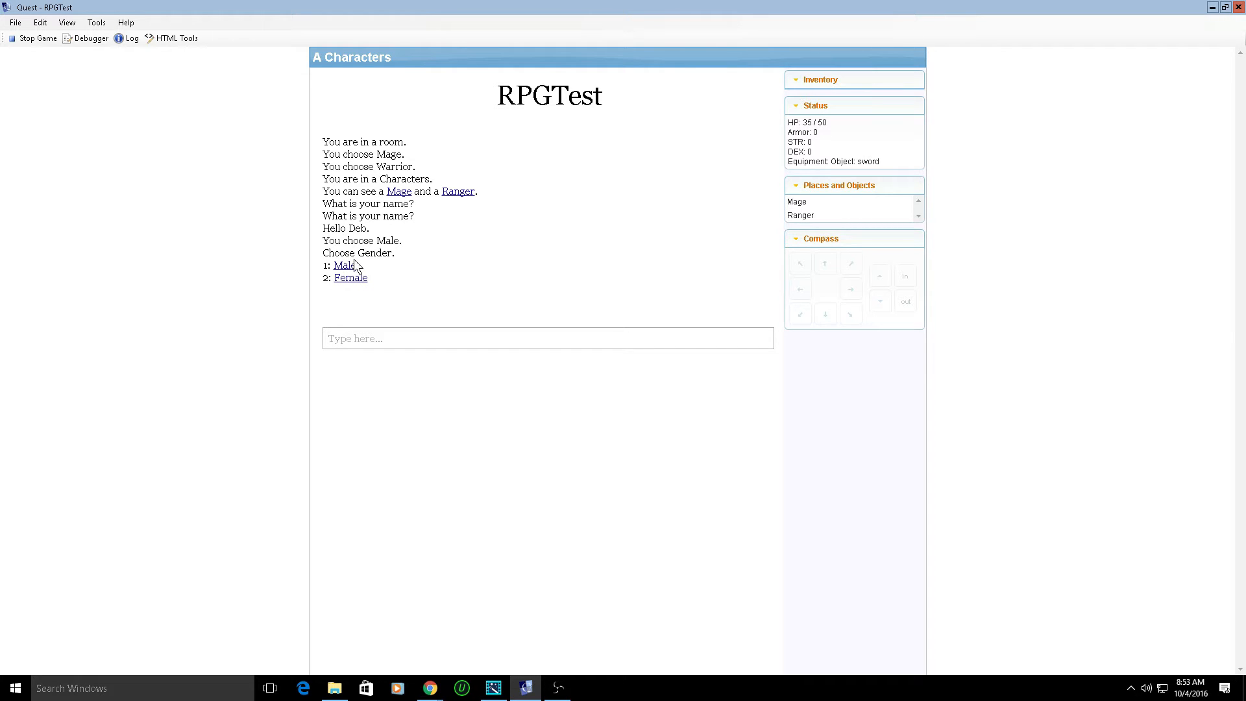
{"action": "left_click", "coordinate": [347, 278]}
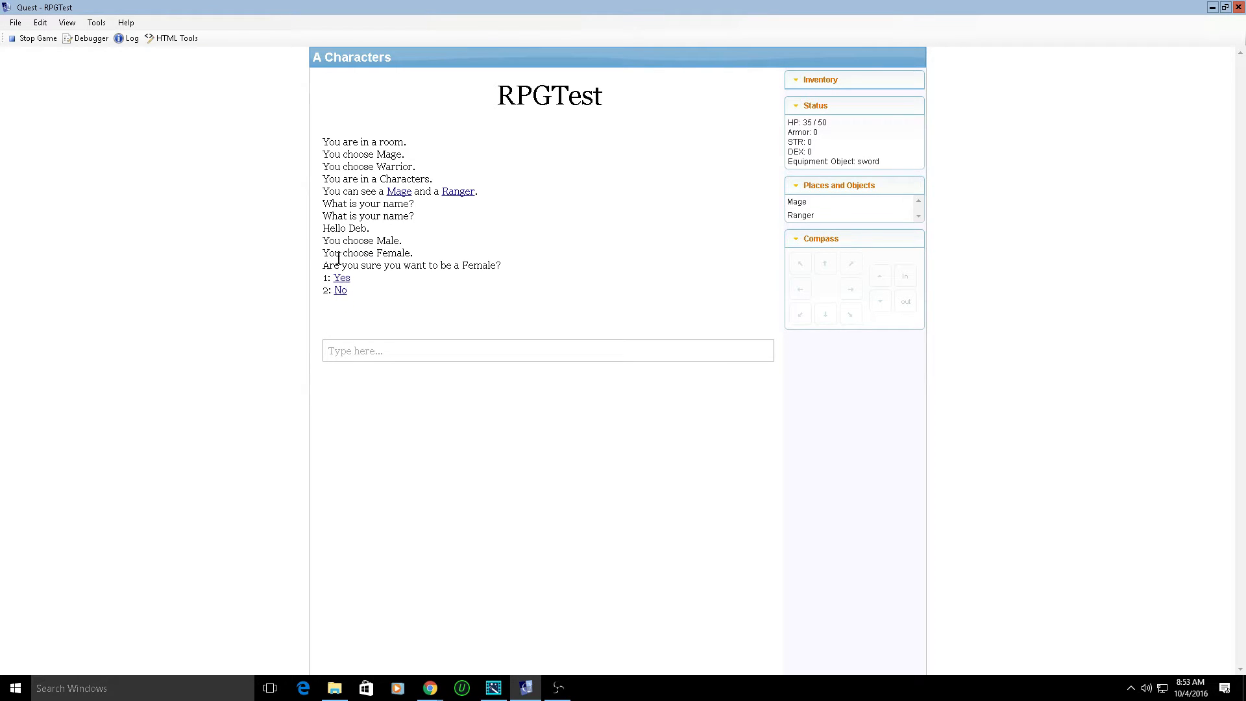
{"action": "left_click", "coordinate": [342, 278]}
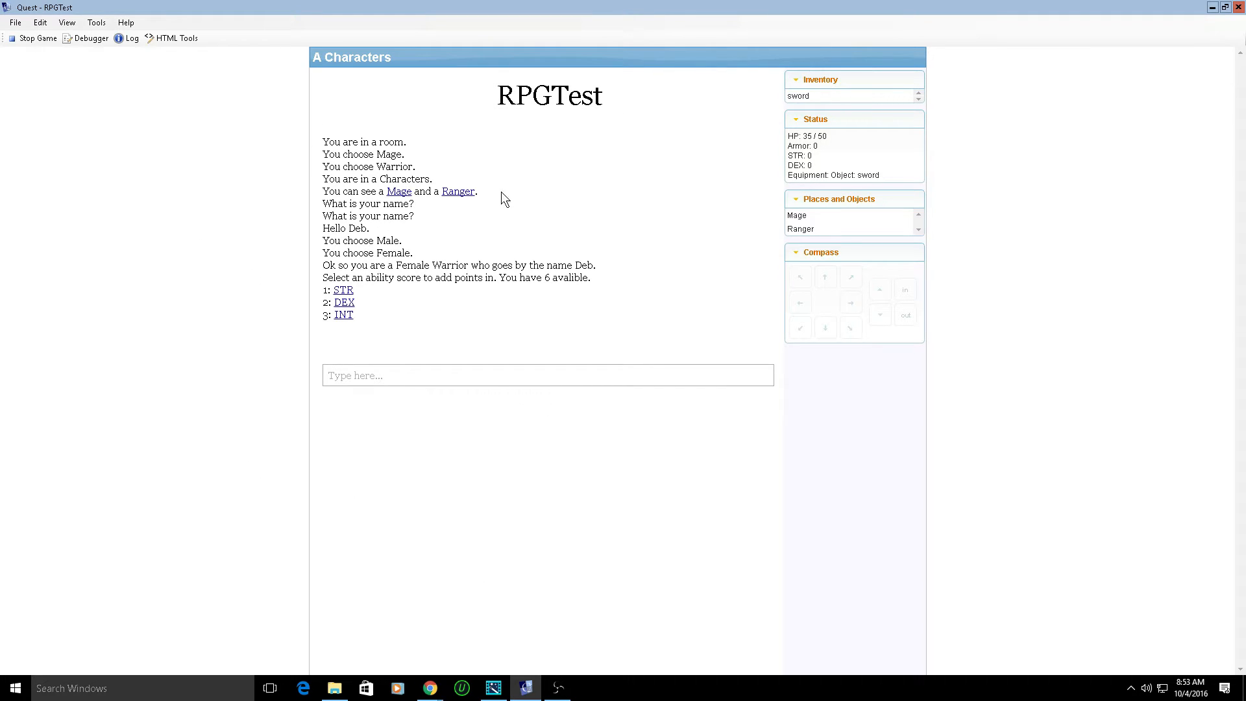
{"action": "left_click", "coordinate": [39, 38]}
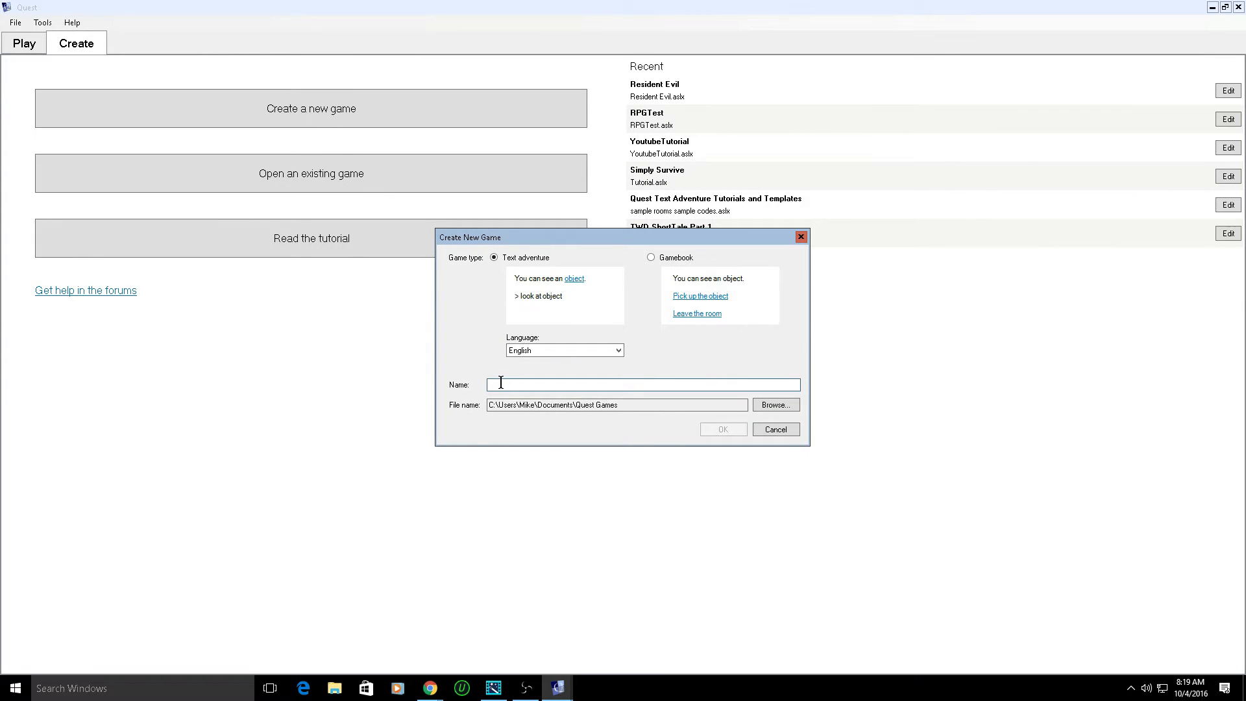
- Create a new English text adventure game named RPGDemo
{"action": "type", "text": "RPGDE"}
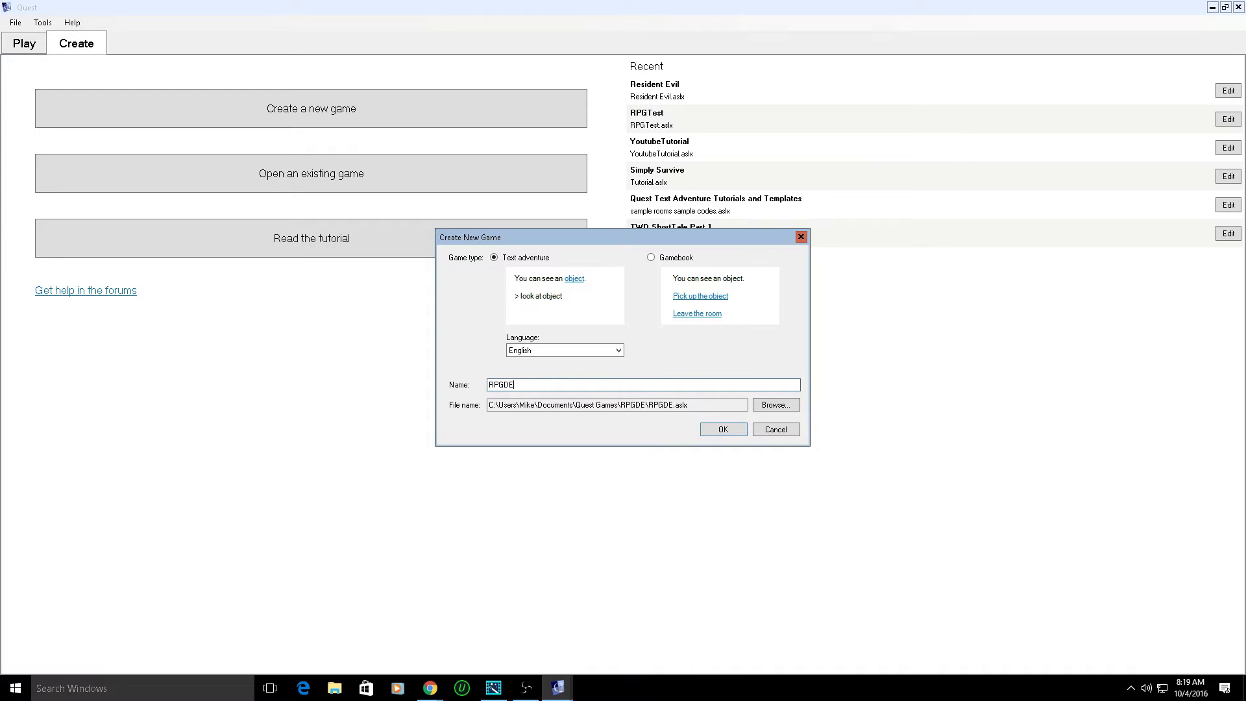
{"action": "key", "text": "BackSpace"}
{"action": "type", "text": "emo"}
{"action": "left_click", "coordinate": [726, 430]}
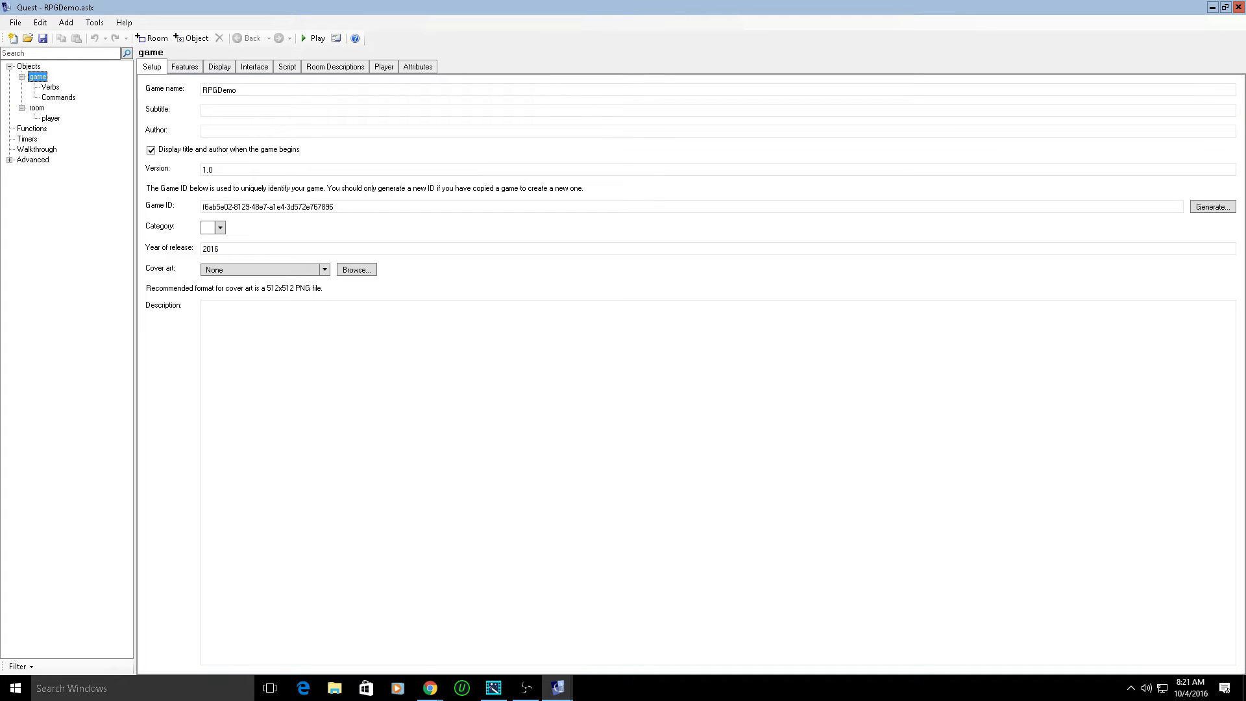
- Add a new object type named characterclass under the game's advanced elements
{"action": "left_click", "coordinate": [9, 161]}
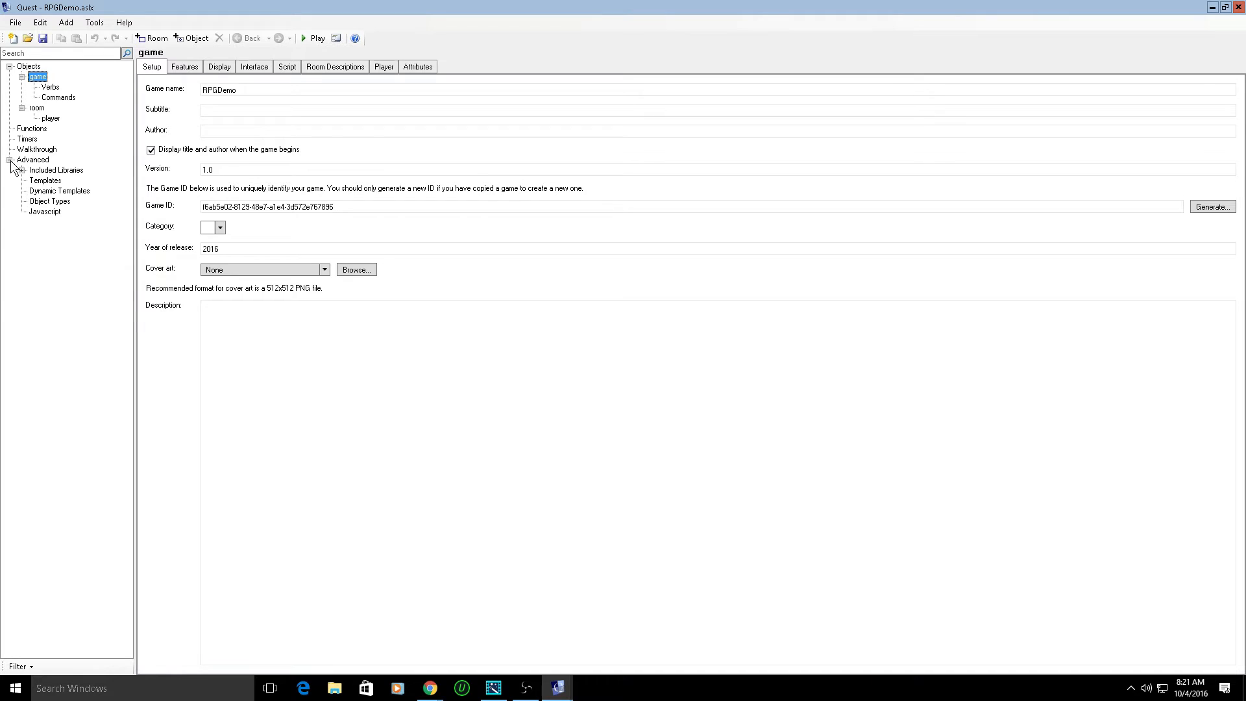
{"action": "left_click", "coordinate": [37, 203]}
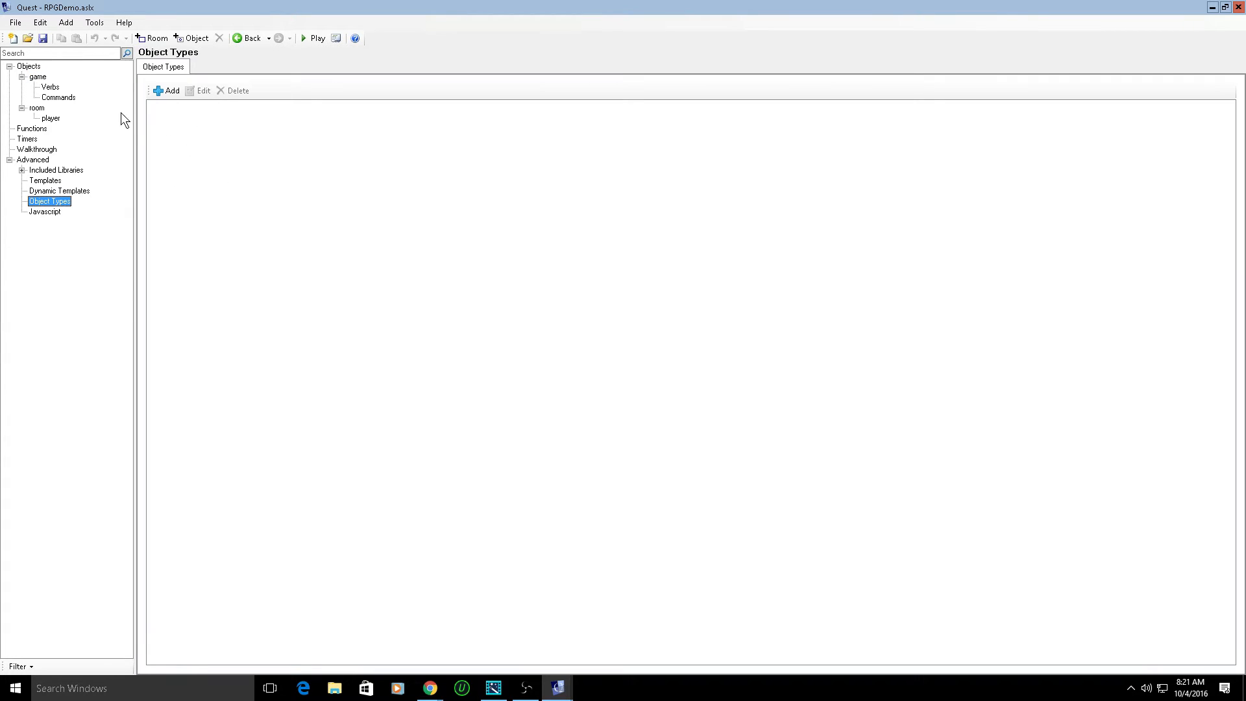
{"action": "left_click", "coordinate": [165, 94]}
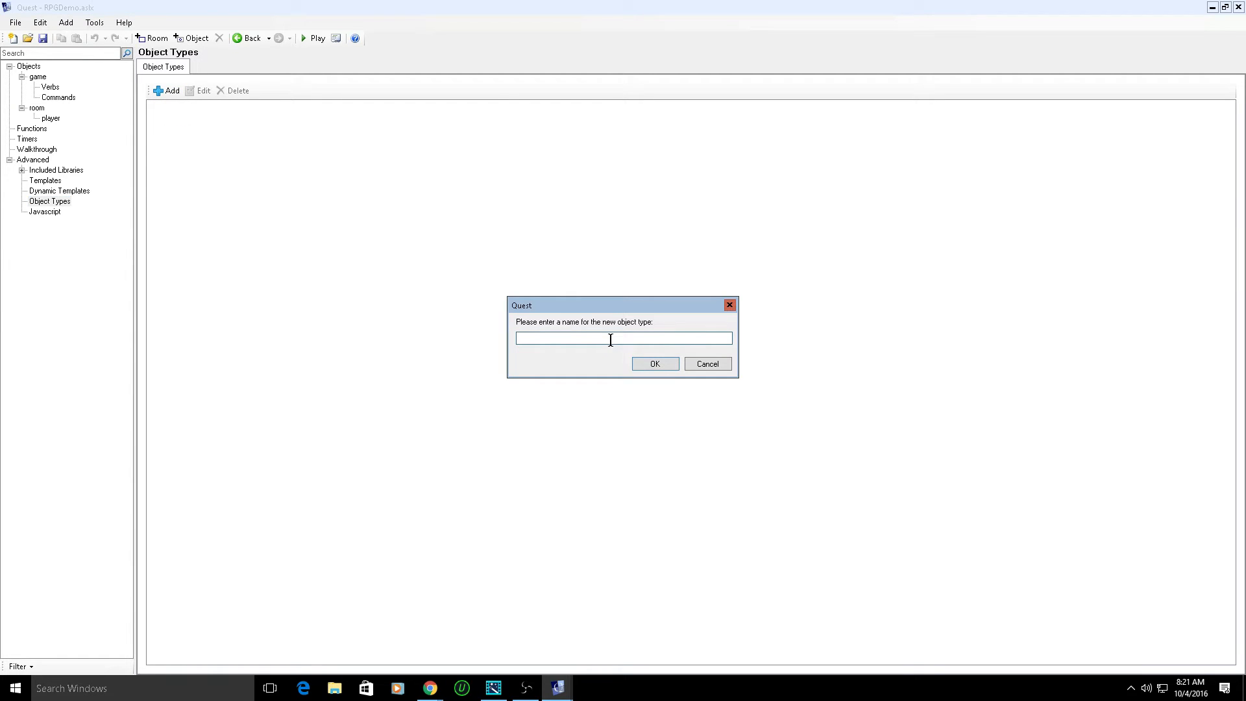
{"action": "type", "text": "cha"}
{"action": "type", "text": "ss"}
{"action": "key", "text": "Return"}
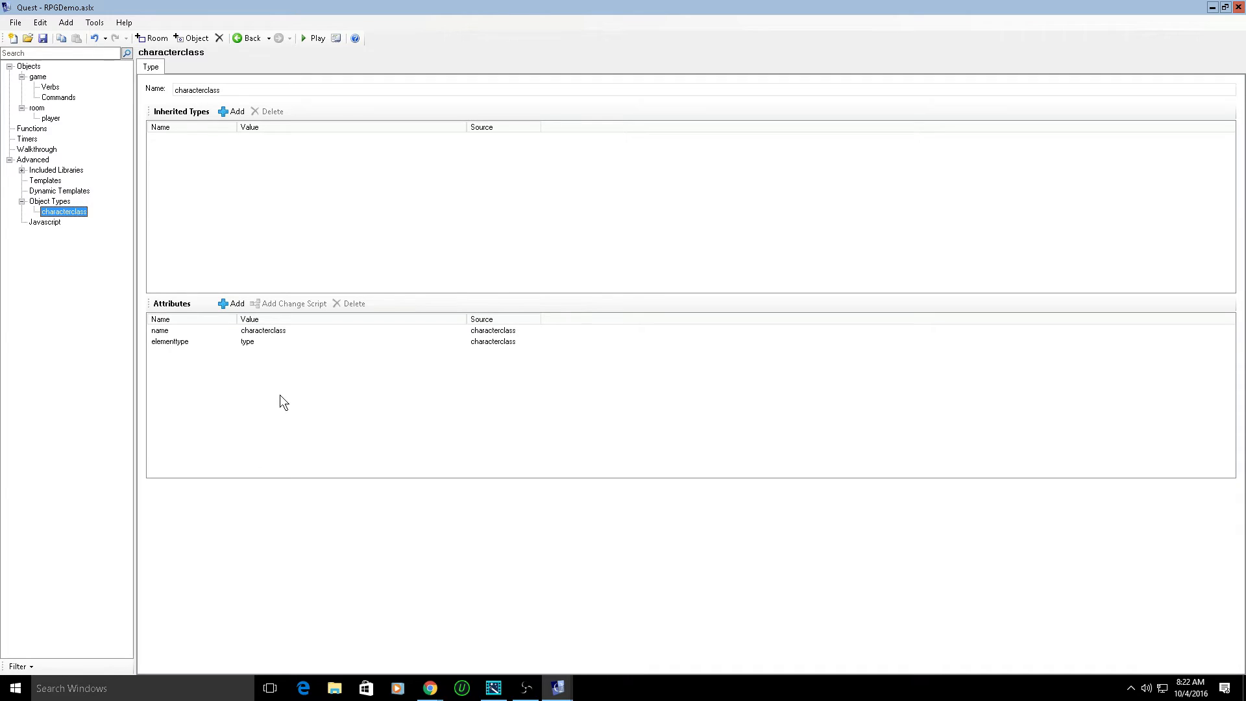
- Add an attribute named HP to the characterclass type and make it an Integer
{"action": "left_click", "coordinate": [232, 303]}
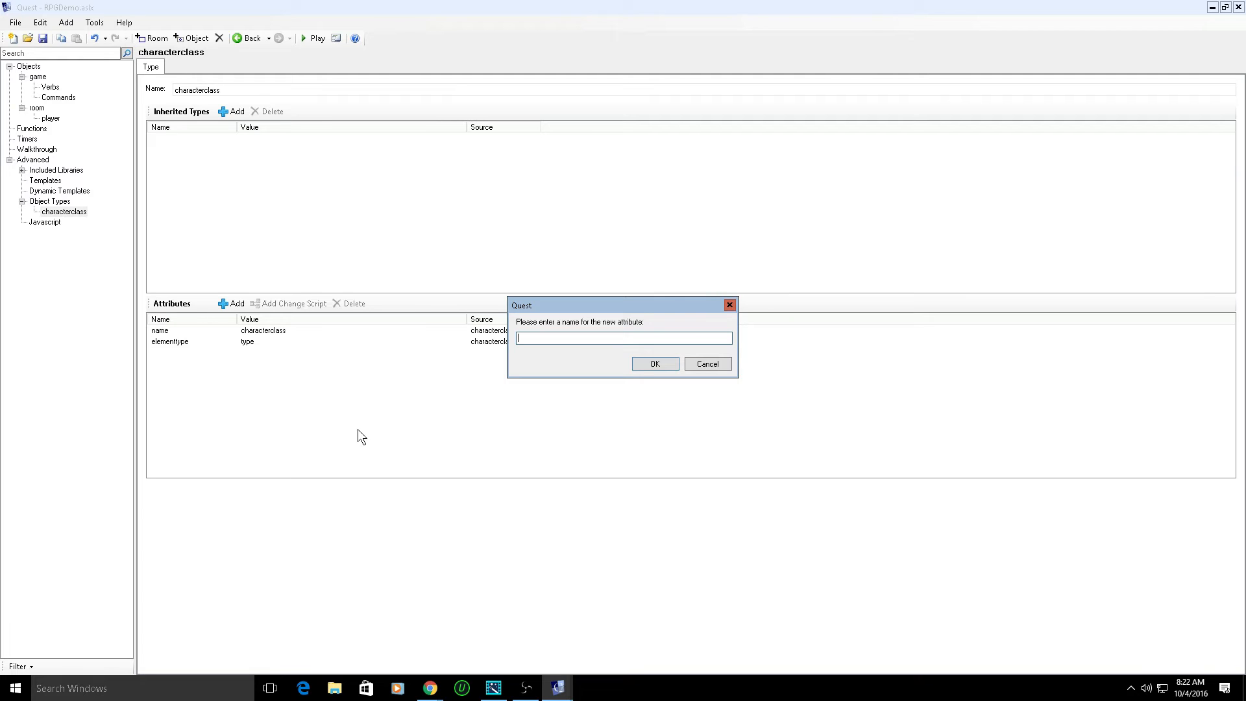
{"action": "type", "text": "HP"}
{"action": "key", "text": "Return"}
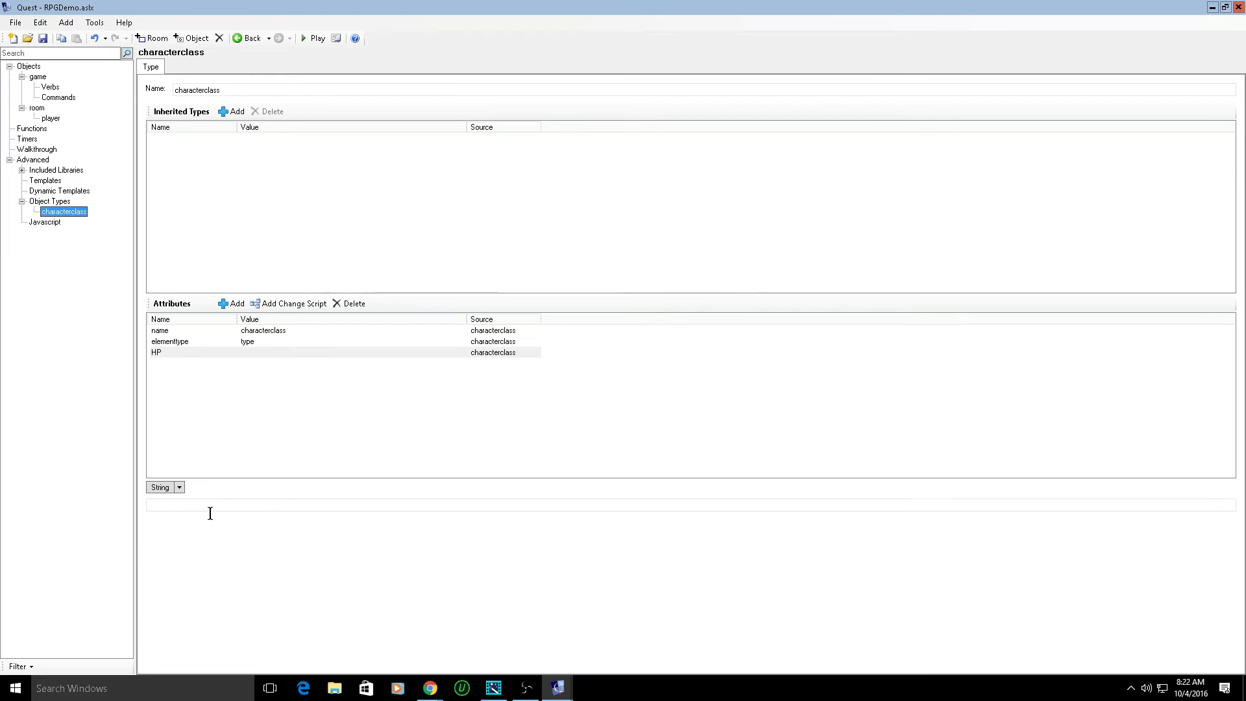
{"action": "left_click", "coordinate": [179, 487]}
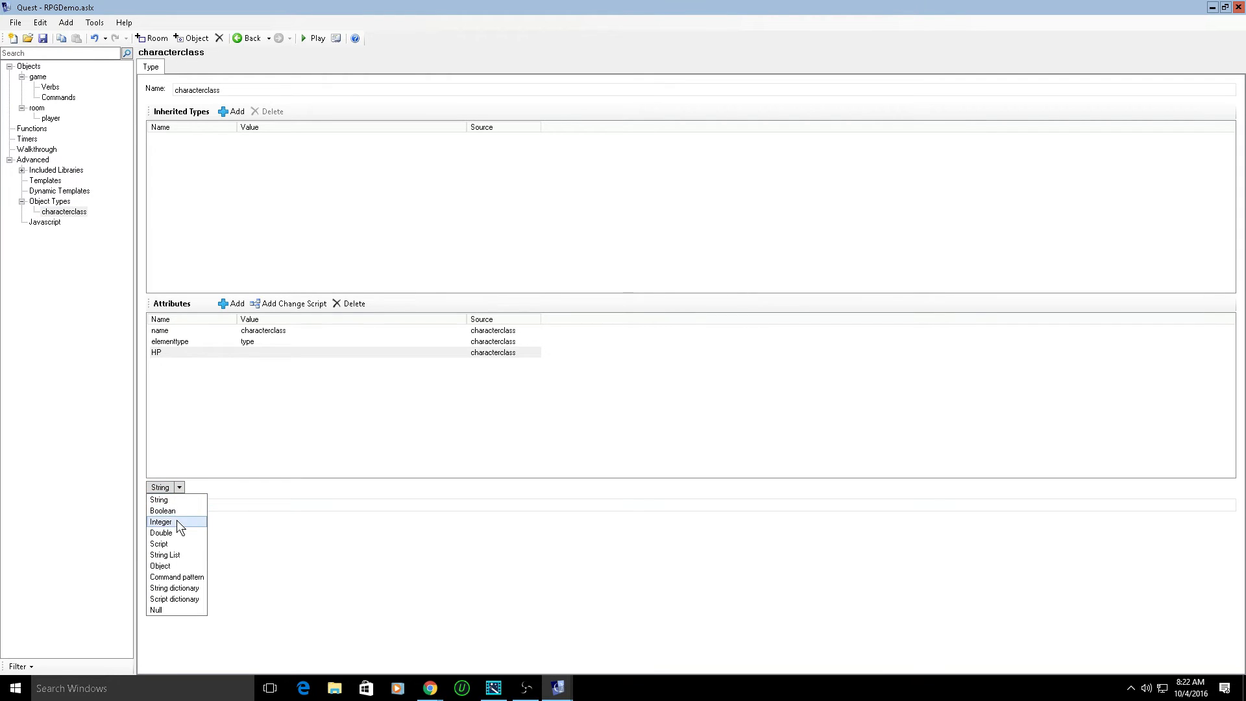
{"action": "left_click", "coordinate": [177, 520]}
- Add an Armor attribute to the characterclass type and make it an Integer
{"action": "left_click", "coordinate": [224, 305]}
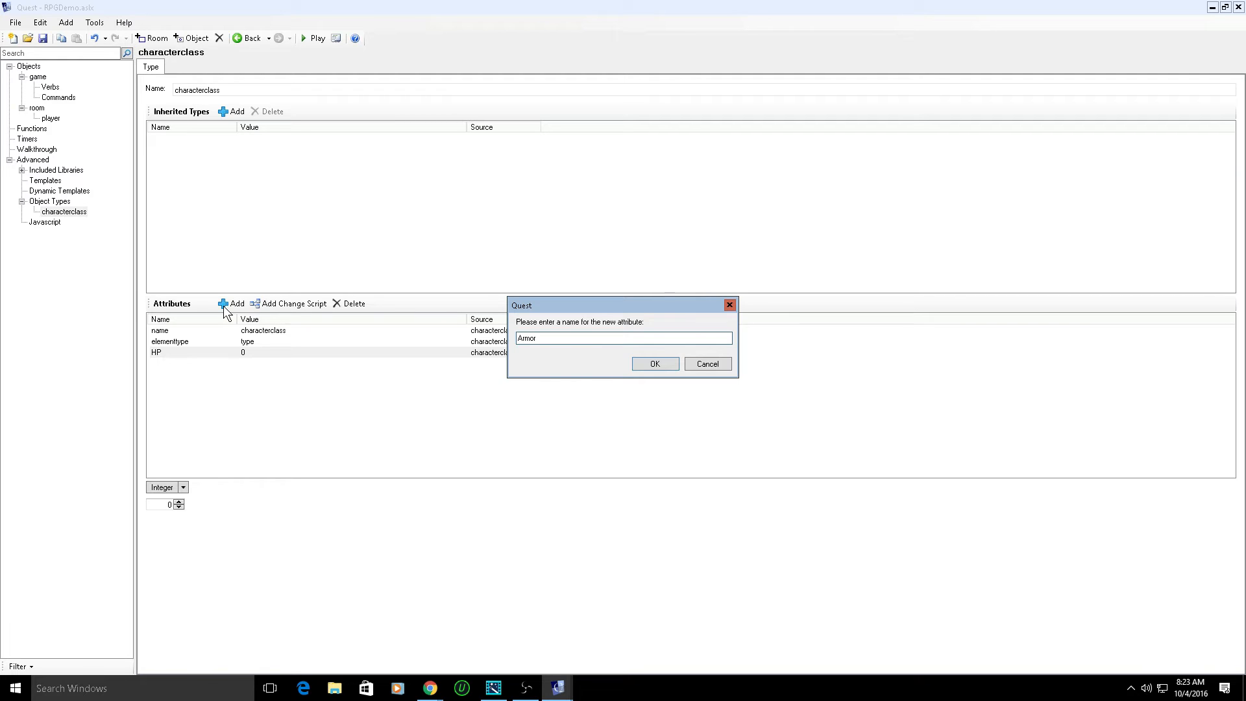
{"action": "key", "text": "Return"}
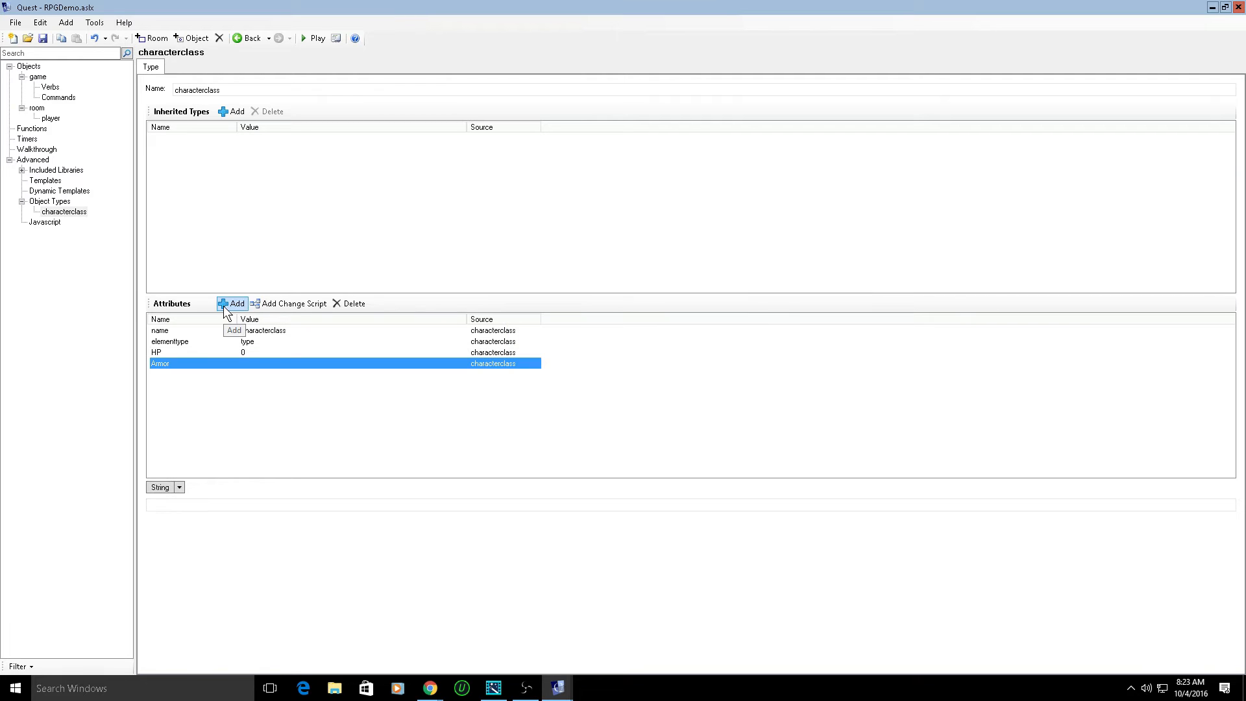
{"action": "left_click", "coordinate": [179, 487]}
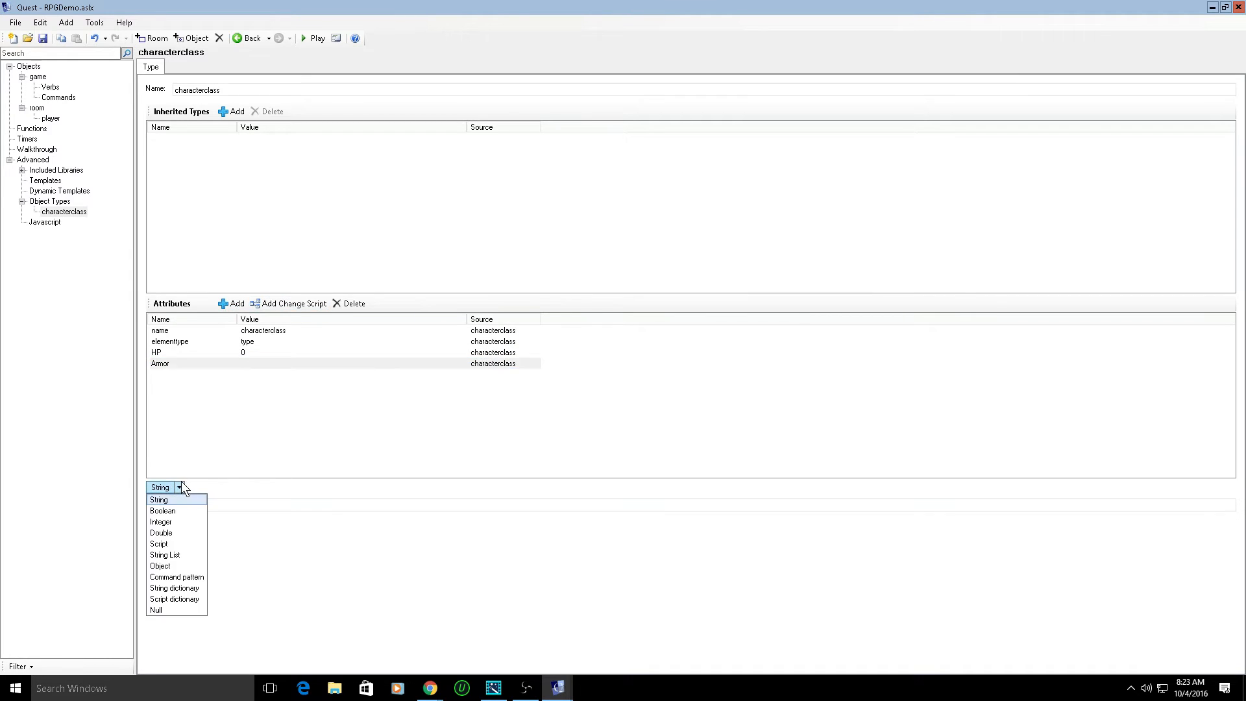
{"action": "left_click", "coordinate": [180, 522]}
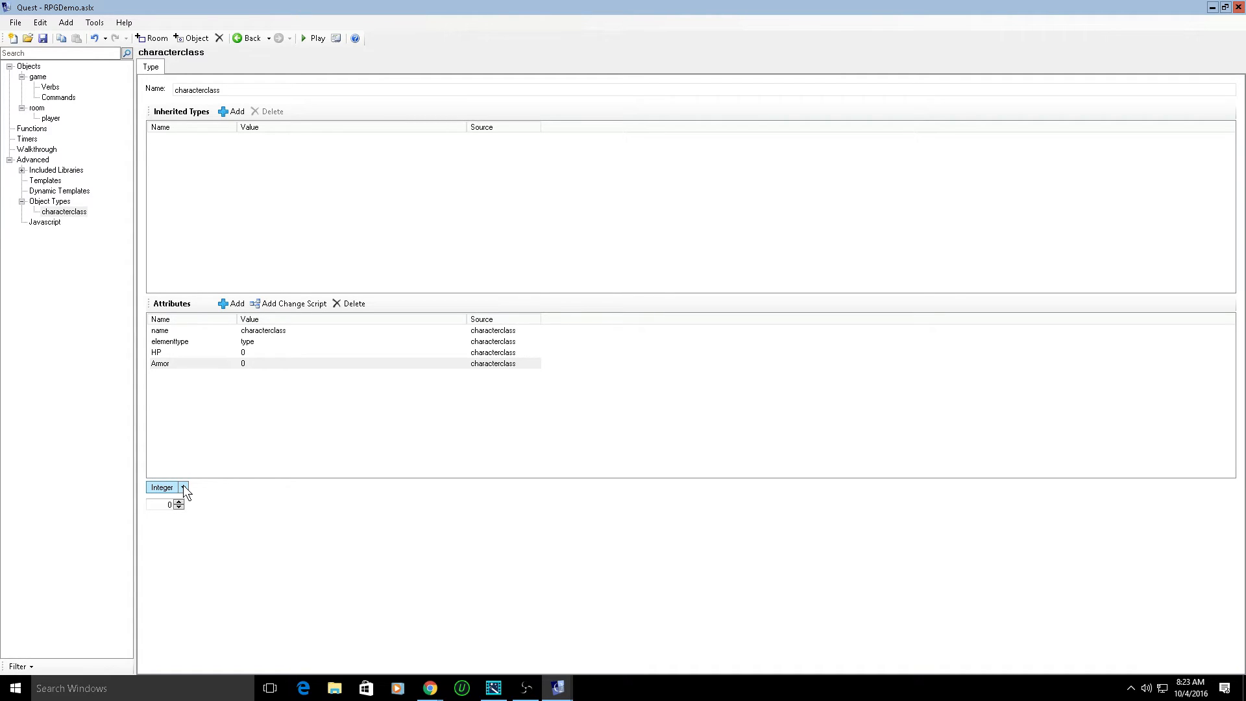
- Add an attribute named STR to the characterclass type and make it an Integer
{"action": "left_click", "coordinate": [223, 304]}
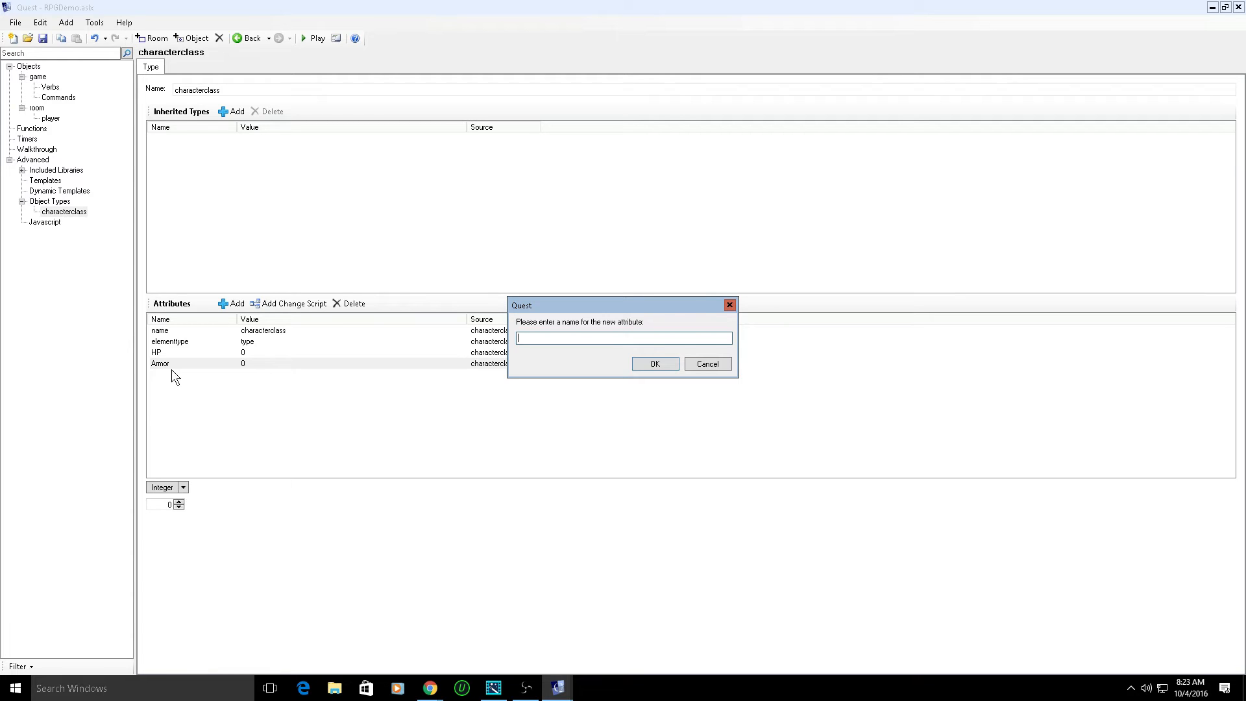
{"action": "type", "text": "STR"}
{"action": "key", "text": "Return"}
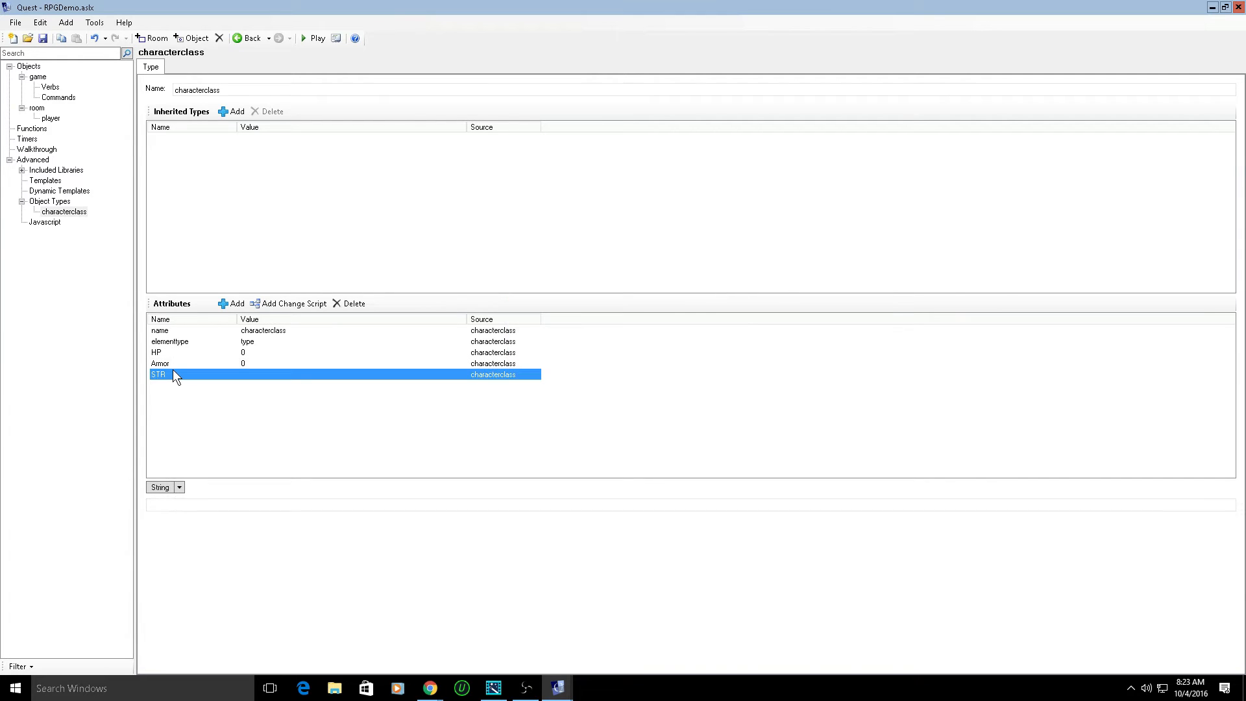
{"action": "left_click", "coordinate": [161, 487]}
{"action": "left_click", "coordinate": [161, 522]}
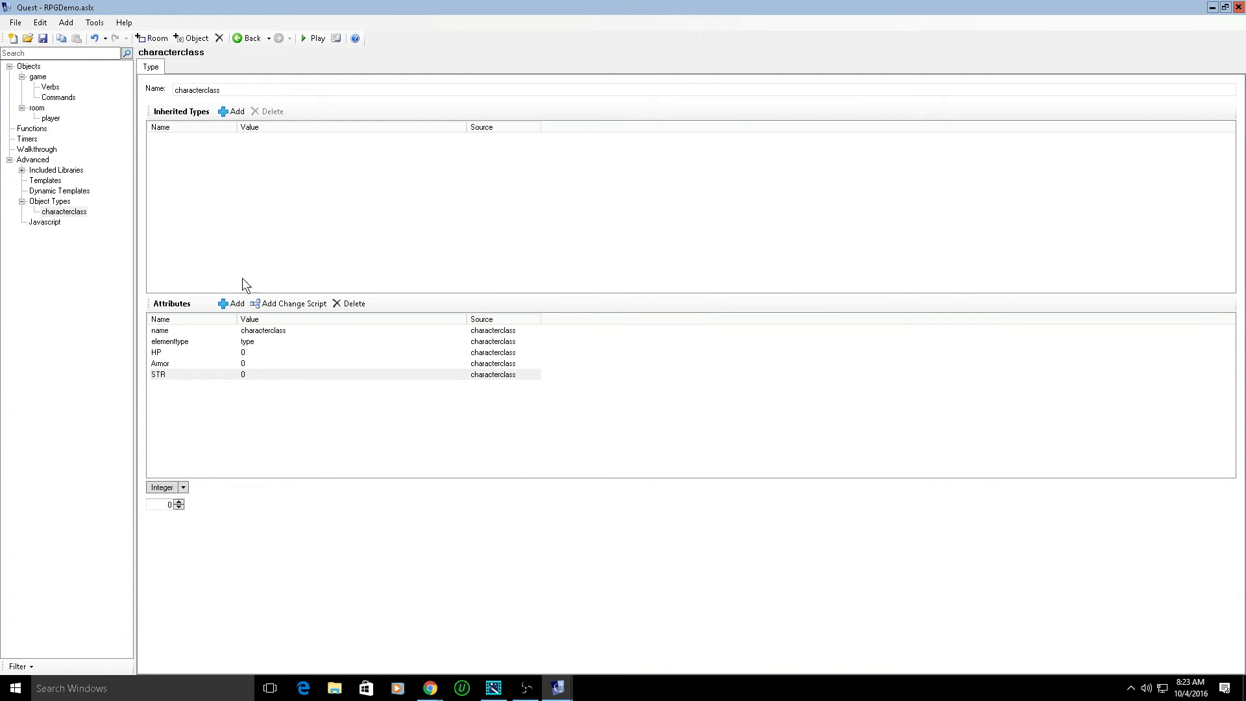
- Add a DEX attribute to the characterclass type and make it an Integer
{"action": "left_click", "coordinate": [239, 298]}
{"action": "type", "text": "DEXD"}
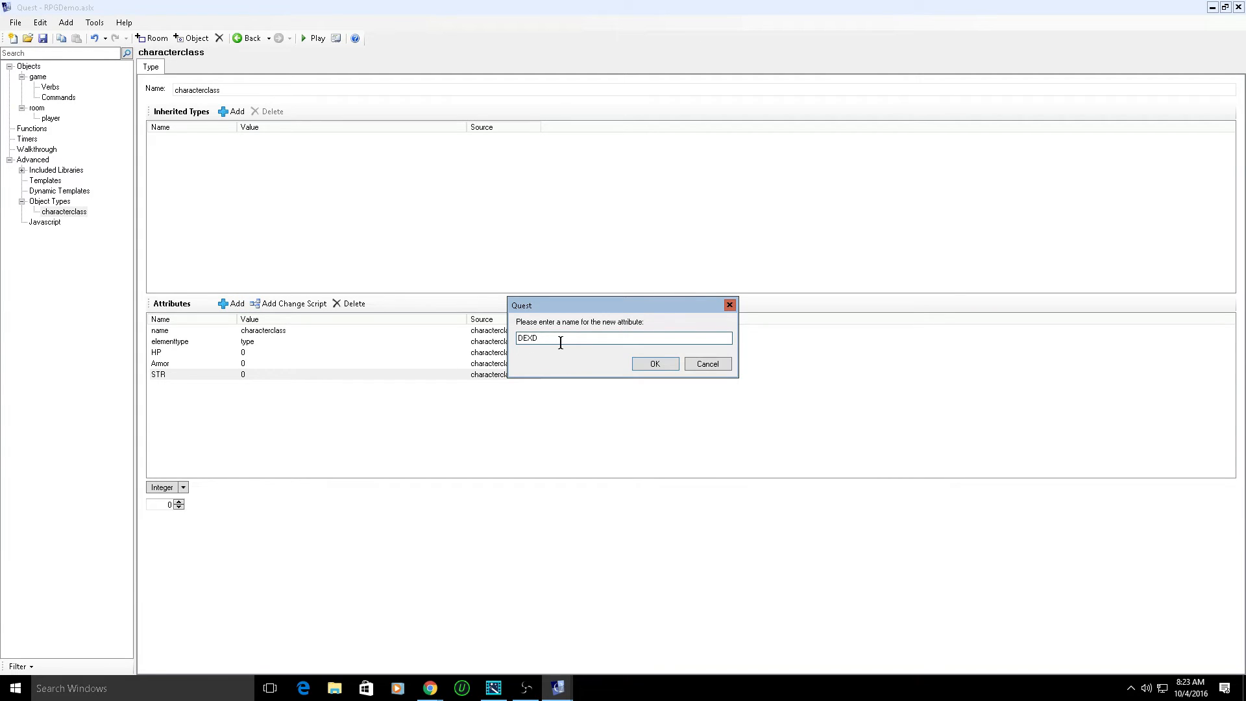
{"action": "key", "text": "Return"}
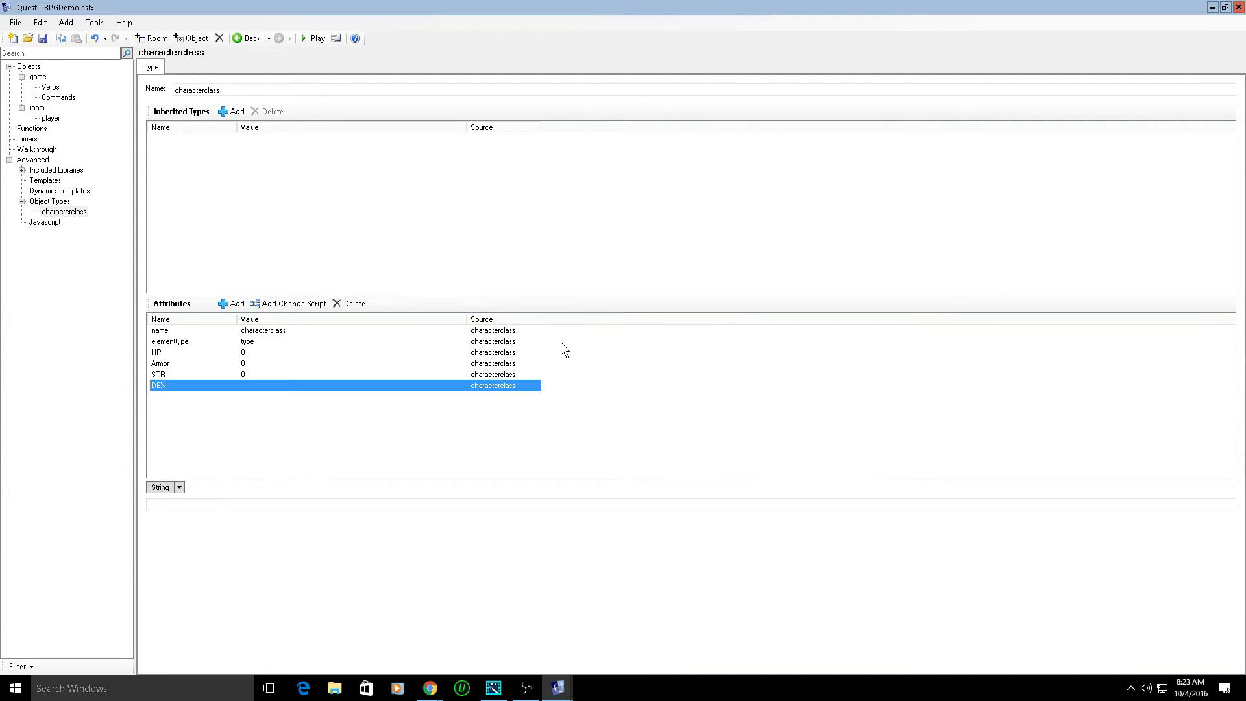
{"action": "left_click", "coordinate": [179, 487]}
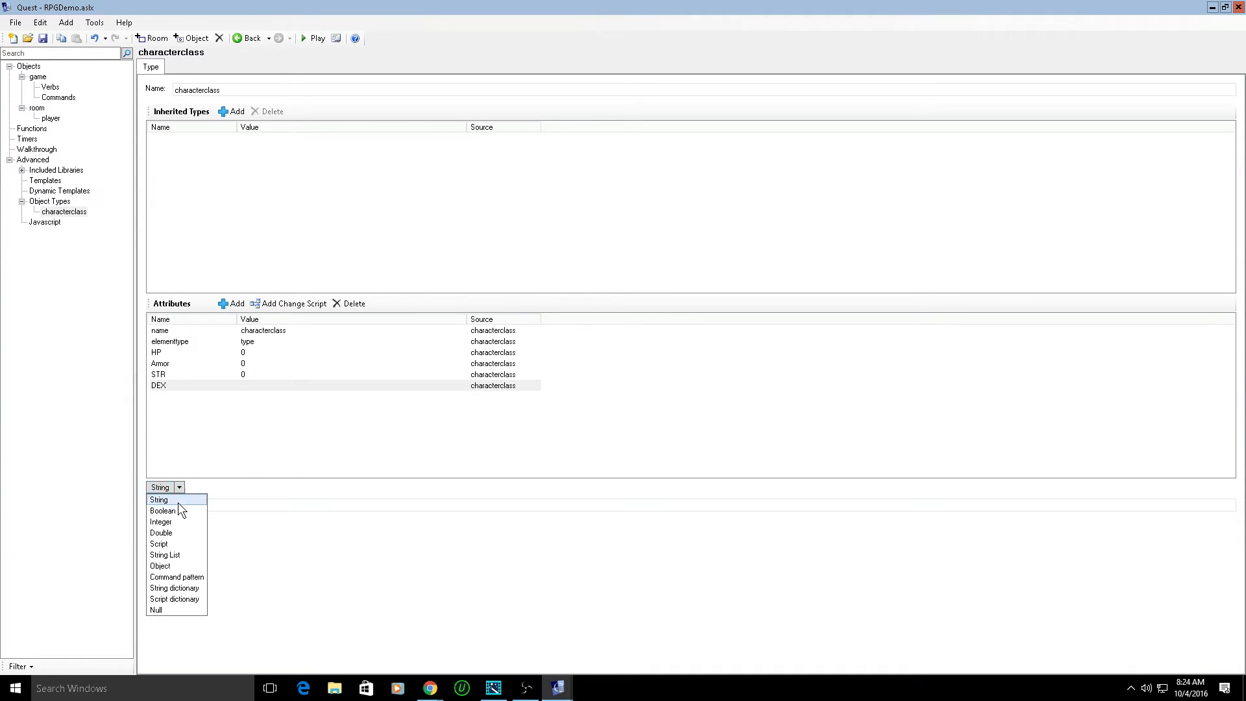
{"action": "left_click", "coordinate": [170, 522]}
- Add an INT attribute to the characterclass type and make it an Integer
{"action": "left_click", "coordinate": [232, 303]}
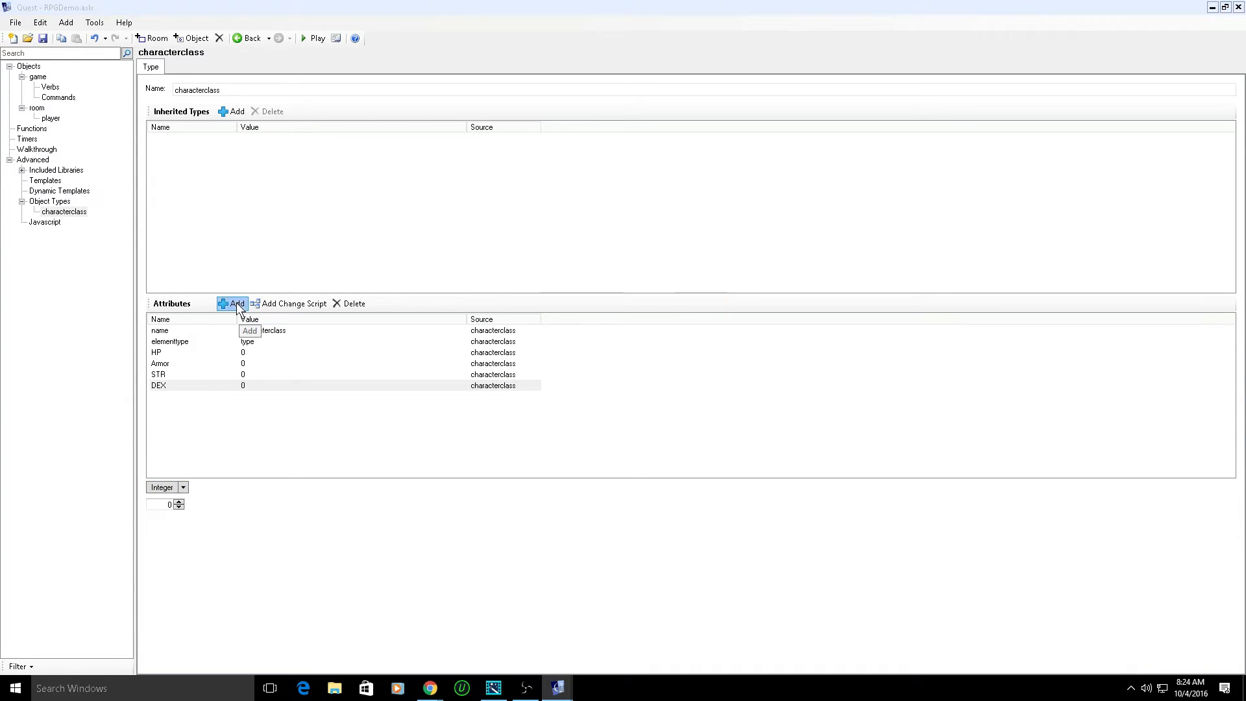
{"action": "type", "text": "INT"}
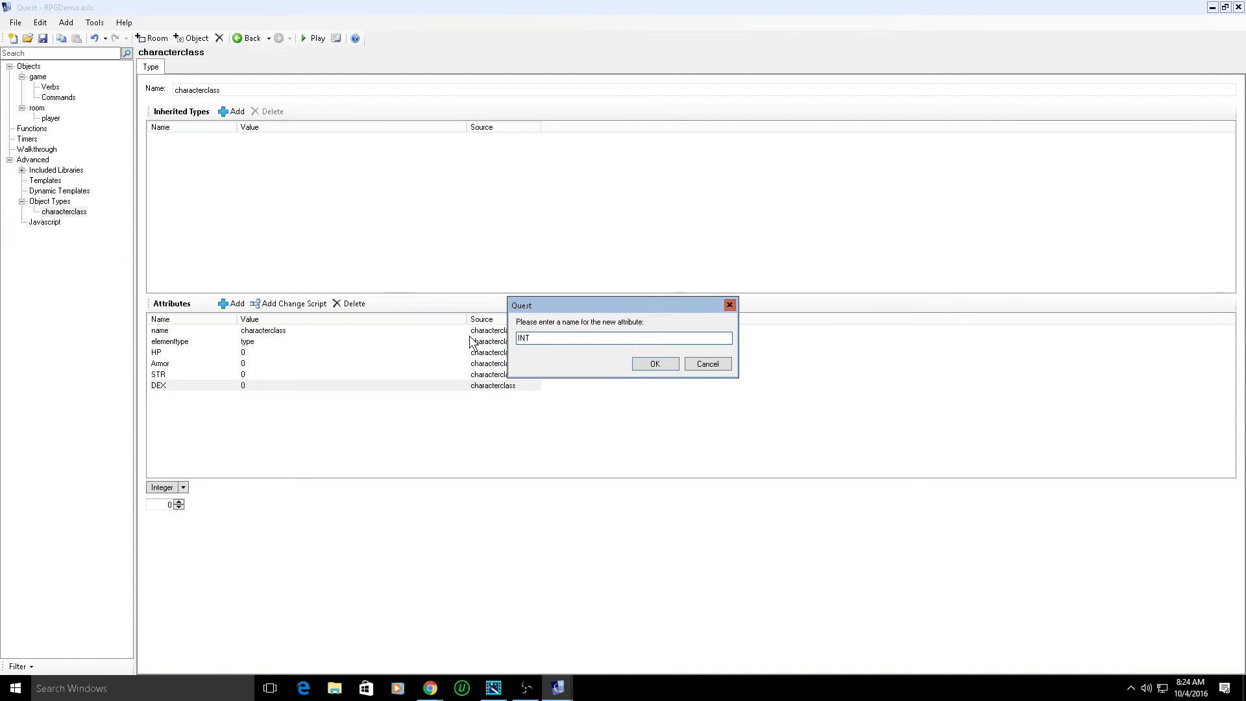
{"action": "key", "text": "Return"}
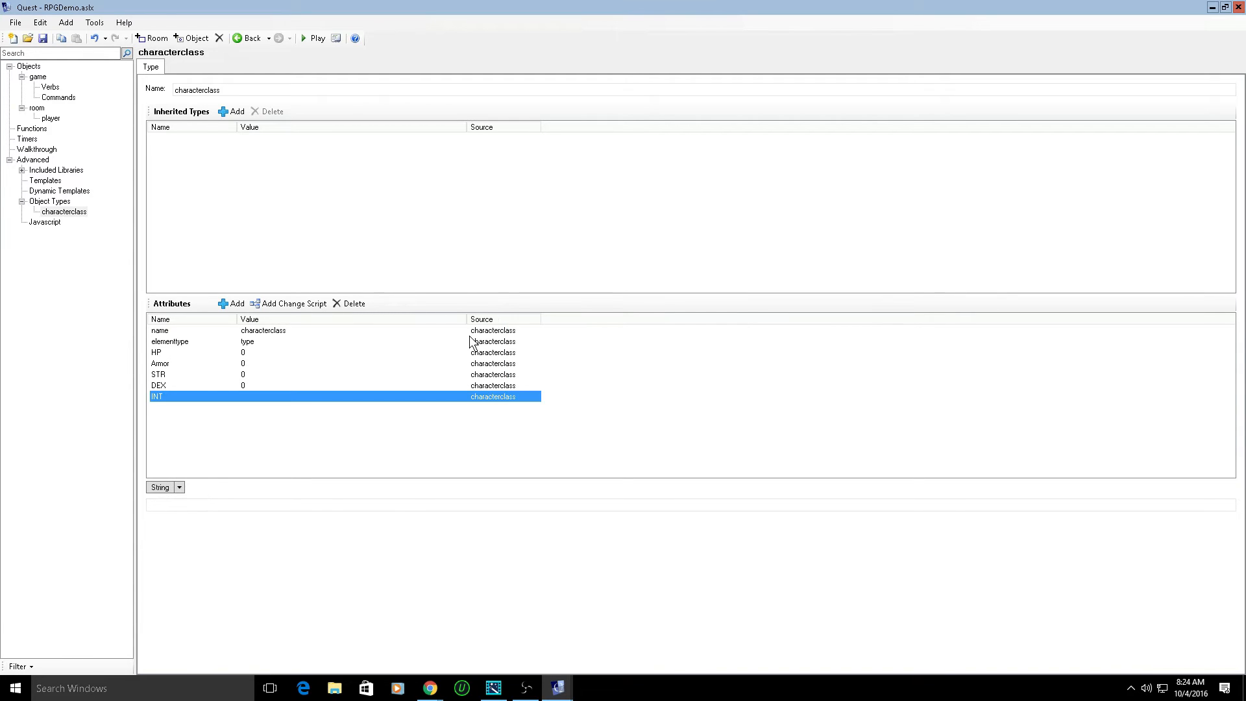
{"action": "left_click", "coordinate": [179, 488]}
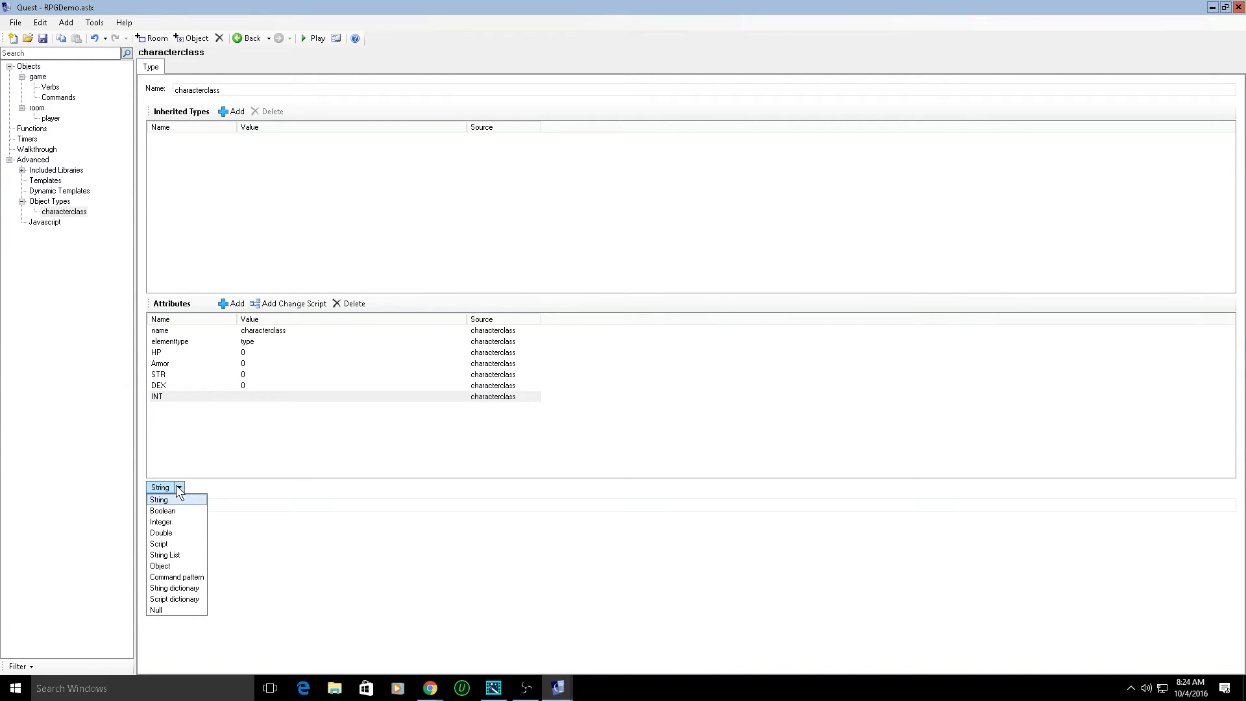
{"action": "left_click", "coordinate": [175, 523]}
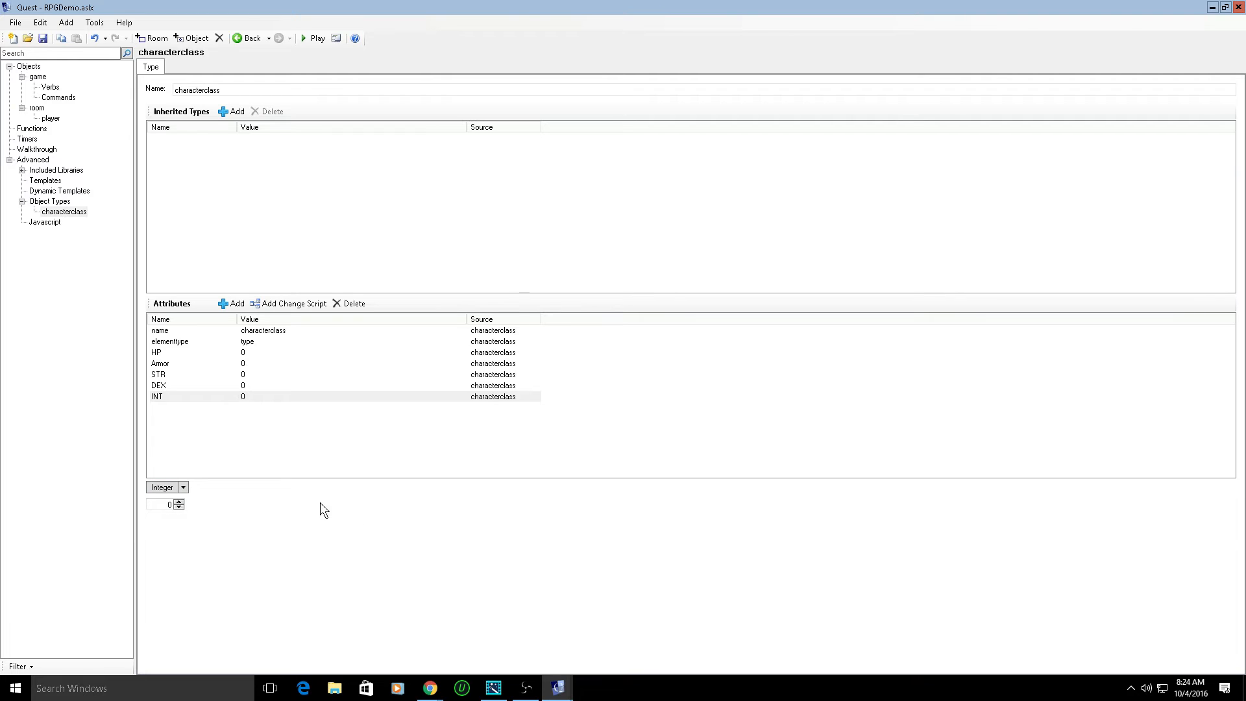
- Add two attributes named health and maxhealth to the characterclass type and make both Integers
{"action": "left_click", "coordinate": [235, 305]}
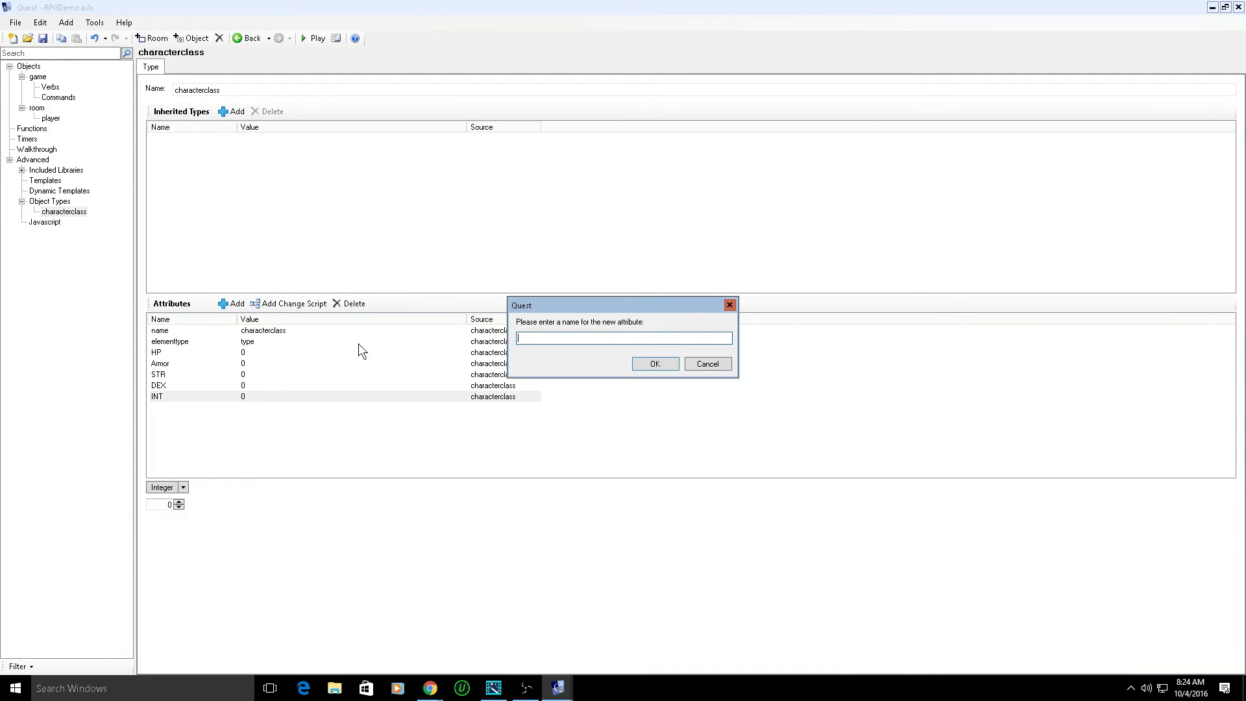
{"action": "type", "text": "health"}
{"action": "key", "text": "Return"}
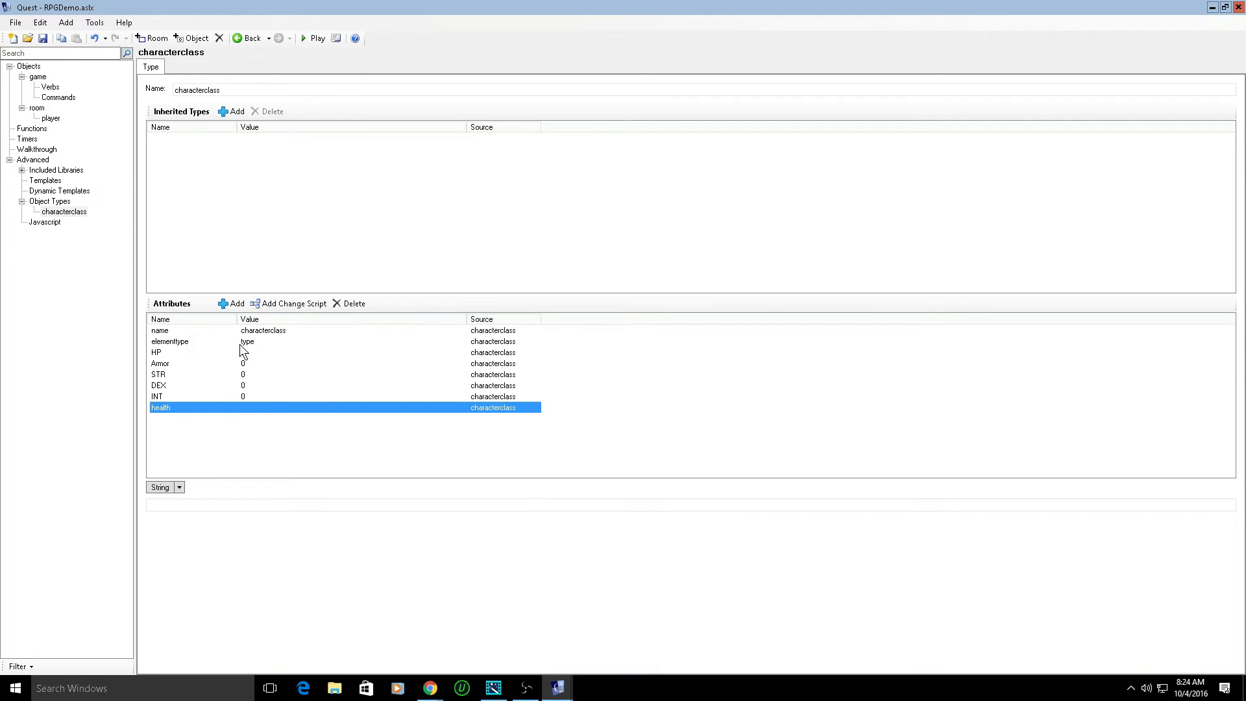
{"action": "left_click", "coordinate": [227, 305]}
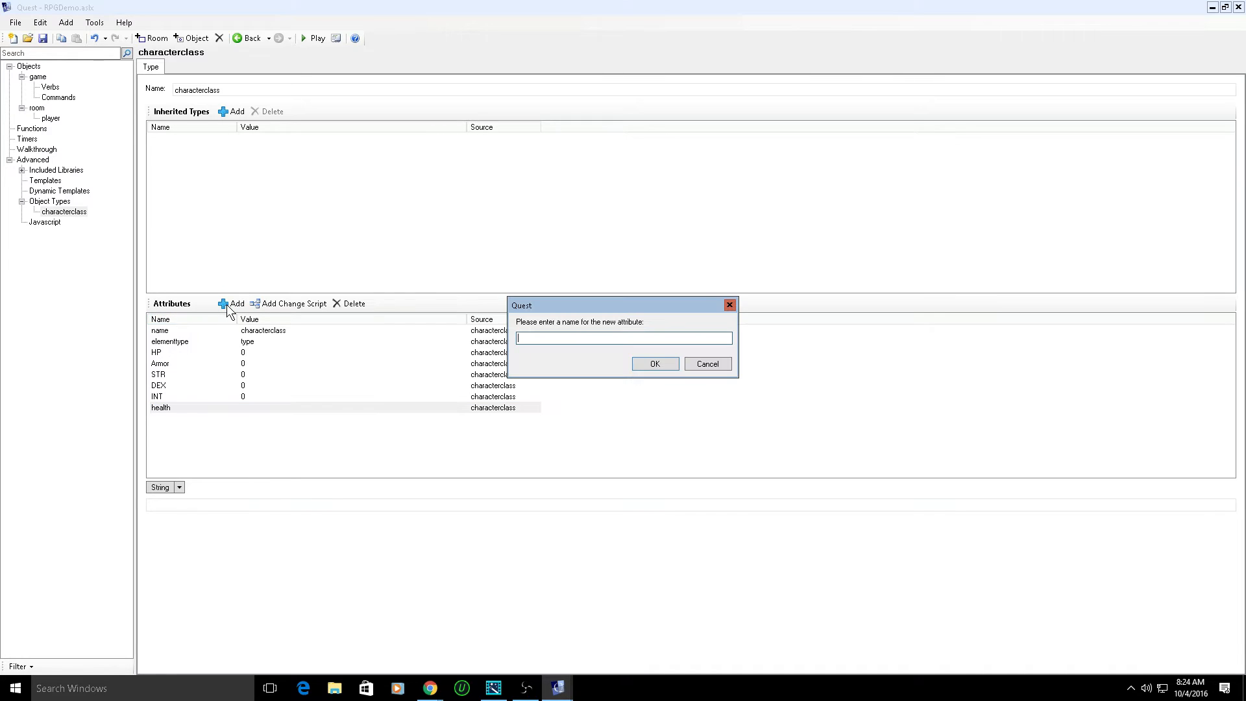
{"action": "type", "text": "maxhealth"}
{"action": "key", "text": "Return"}
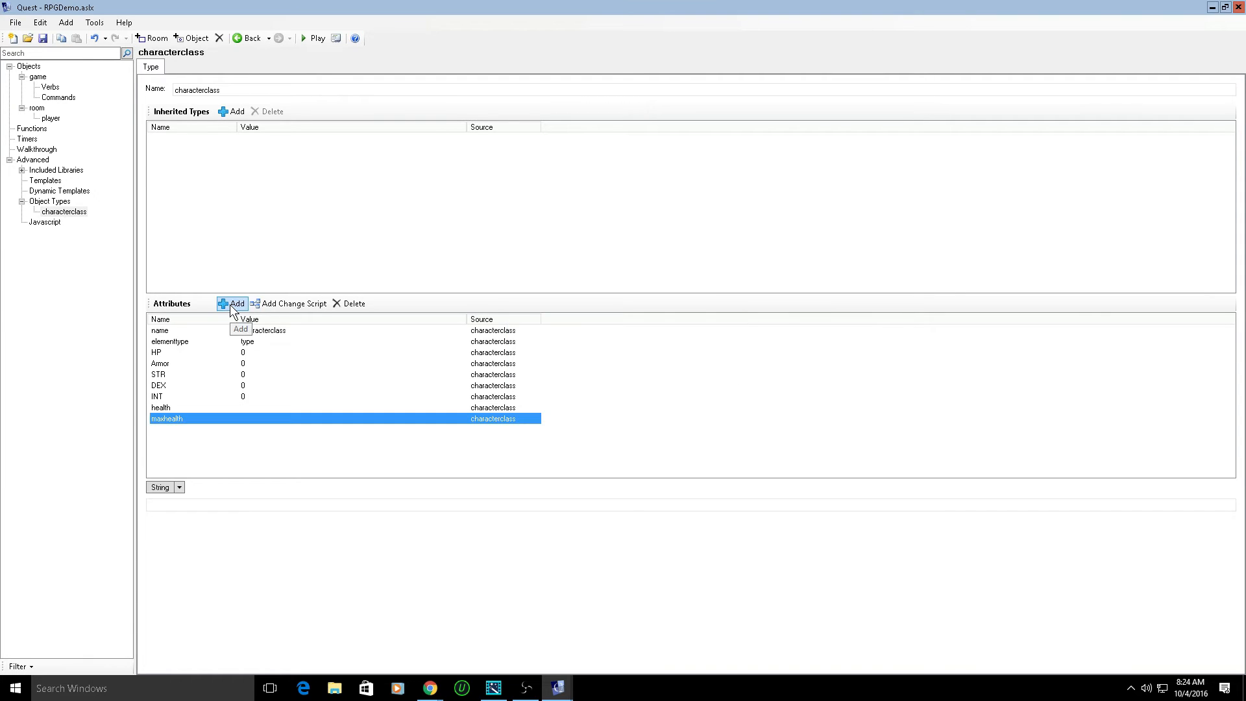
{"action": "left_click", "coordinate": [172, 487]}
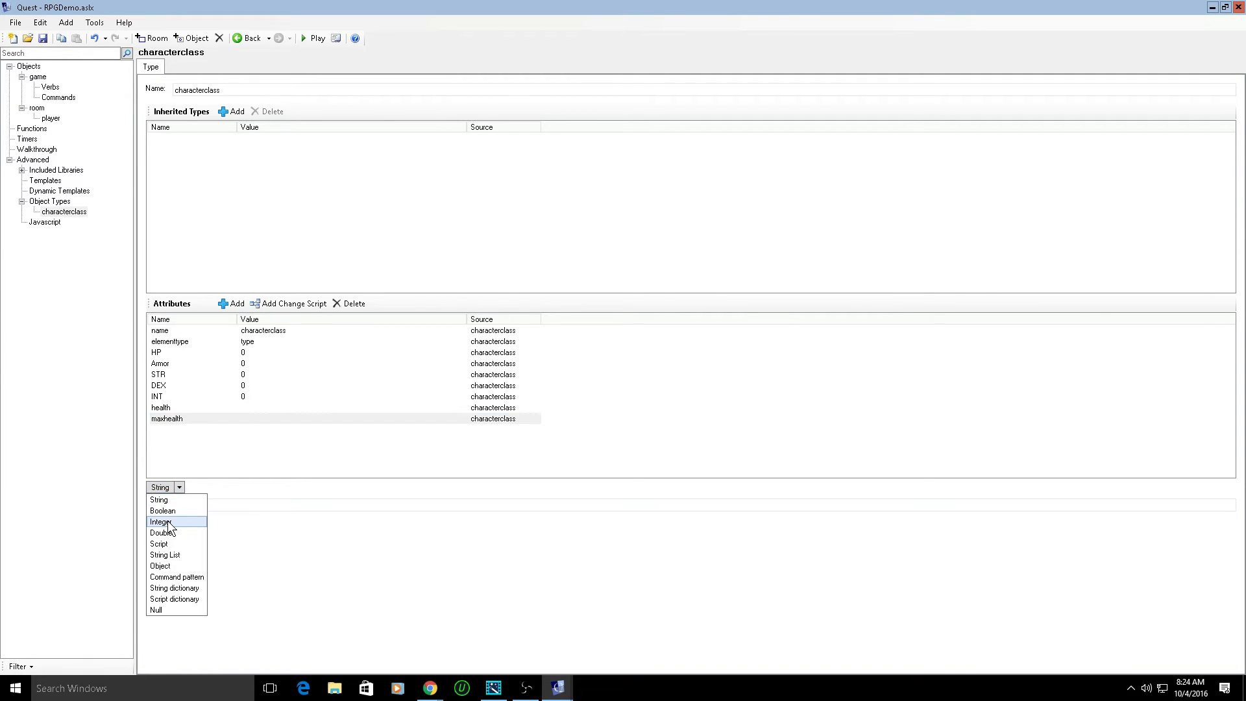
{"action": "left_click", "coordinate": [167, 522]}
{"action": "left_click", "coordinate": [173, 409]}
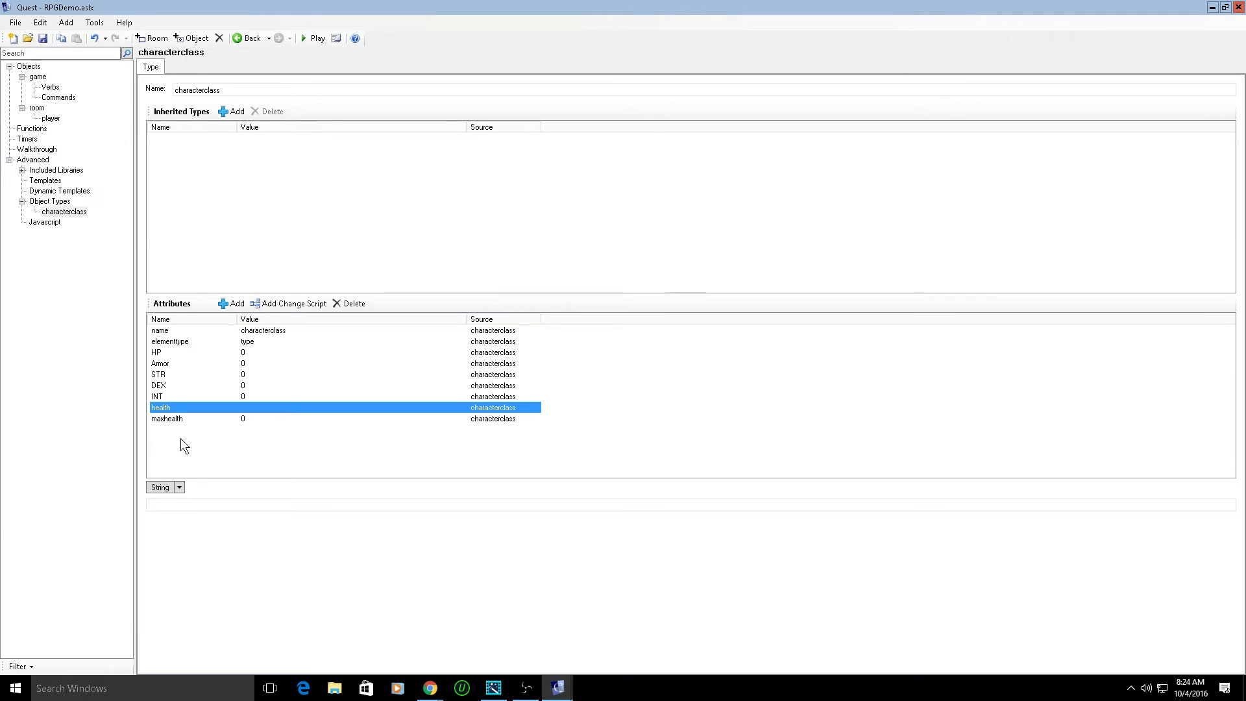
{"action": "left_click", "coordinate": [176, 487]}
{"action": "left_click", "coordinate": [169, 520]}
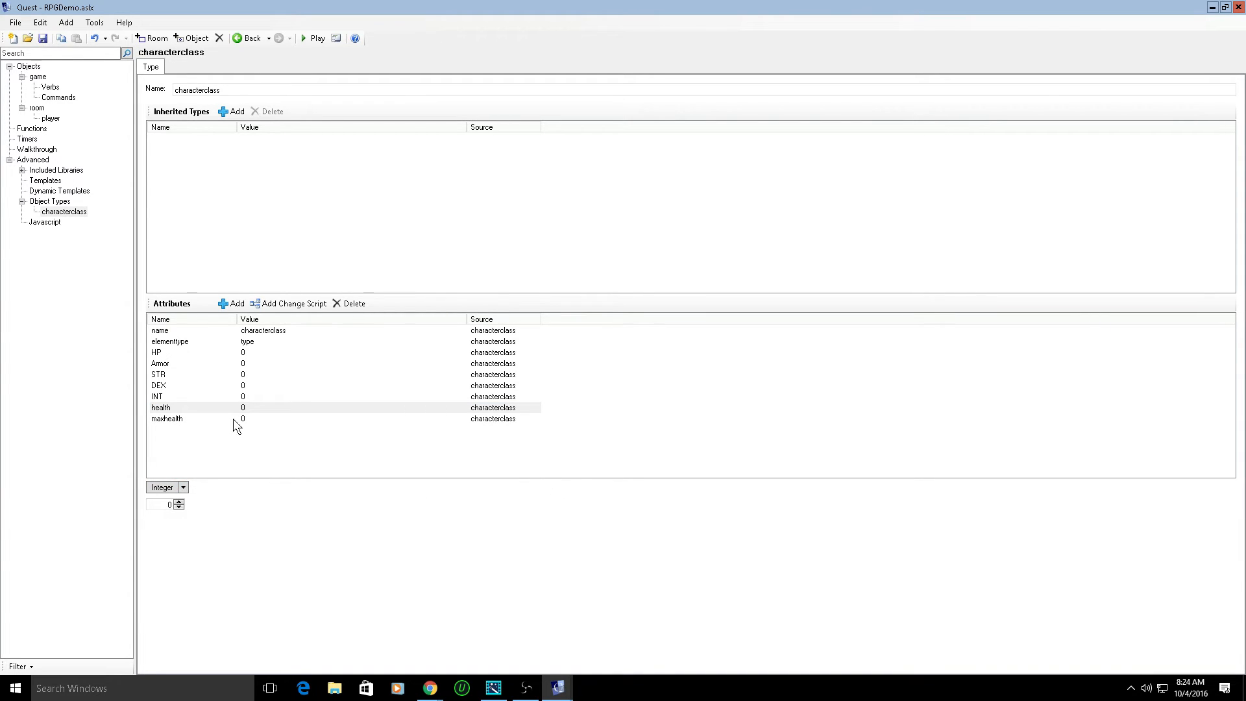
- Add a String attribute named class to the characterclass type
{"action": "left_click", "coordinate": [233, 304]}
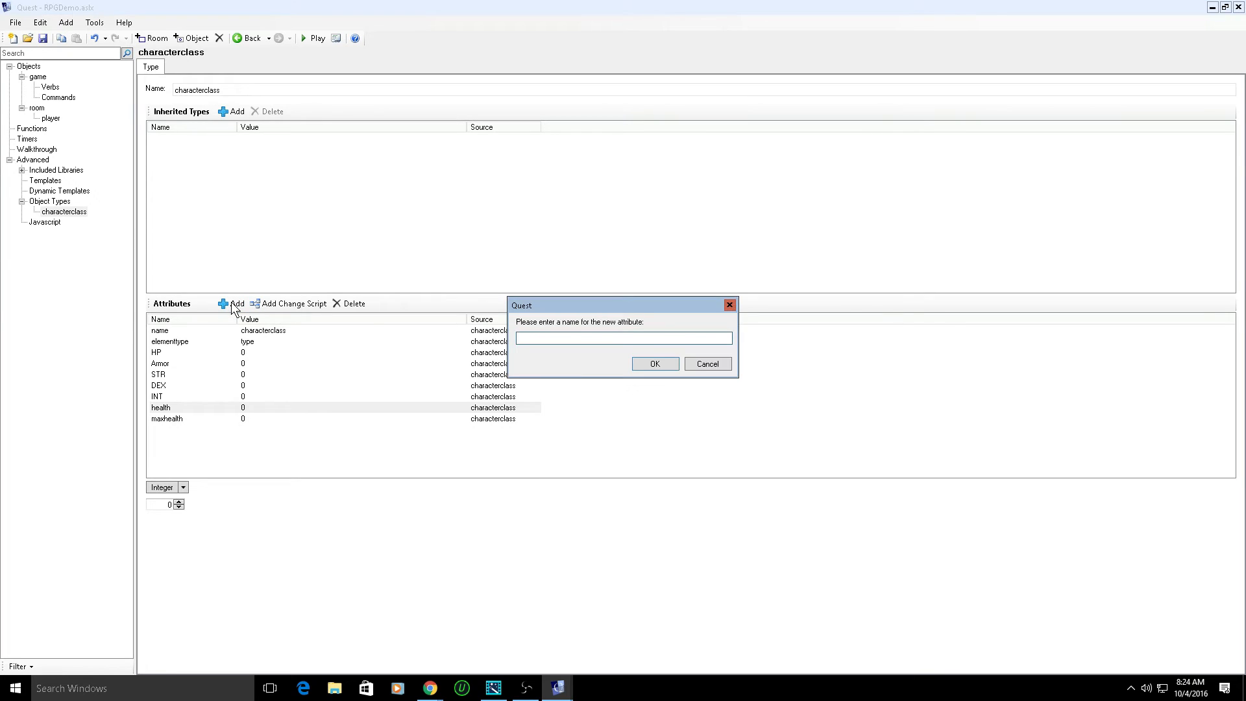
{"action": "type", "text": "class"}
{"action": "key", "text": "Return"}
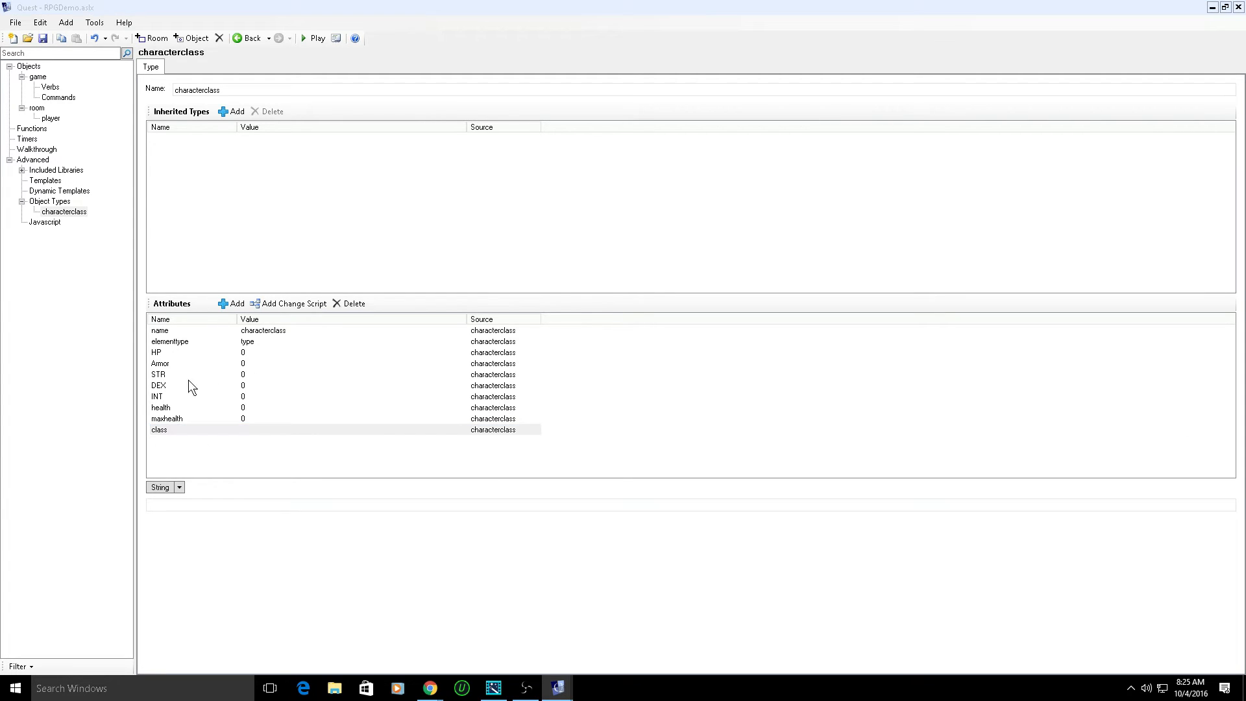
- Add an attribute named points to the characterclass type and make it an Integer
{"action": "left_click", "coordinate": [232, 304]}
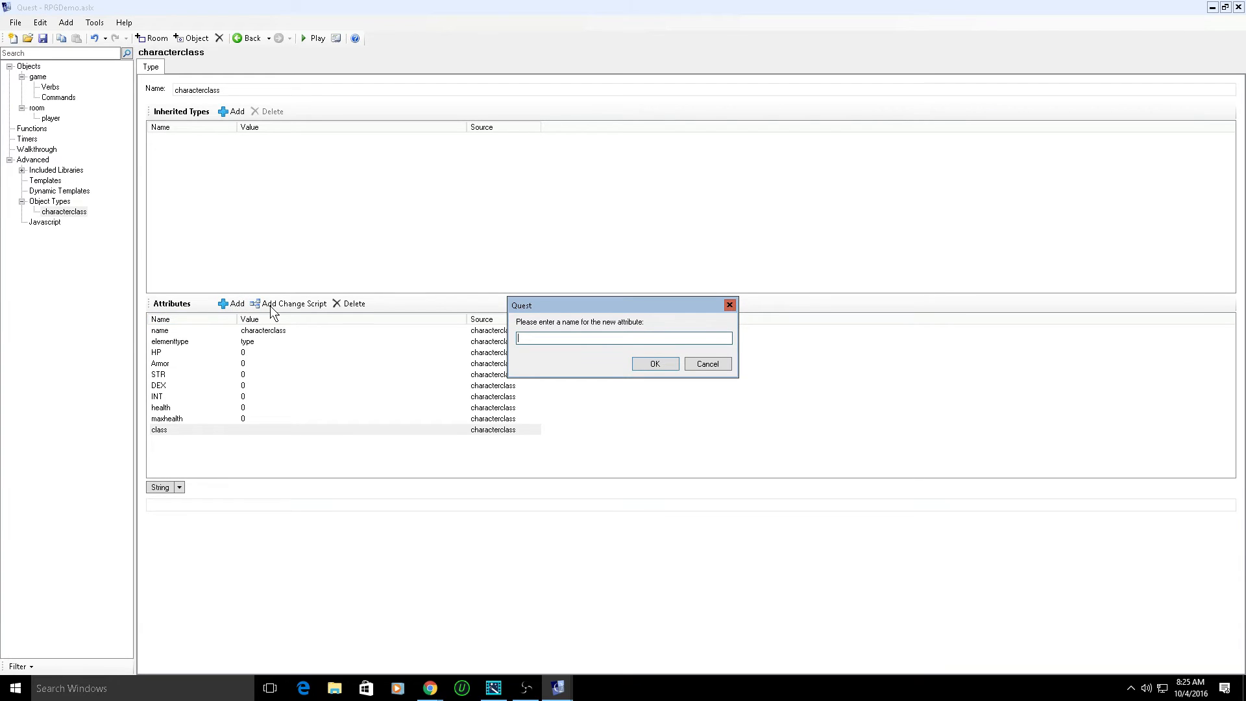
{"action": "type", "text": "points"}
{"action": "key", "text": "Return"}
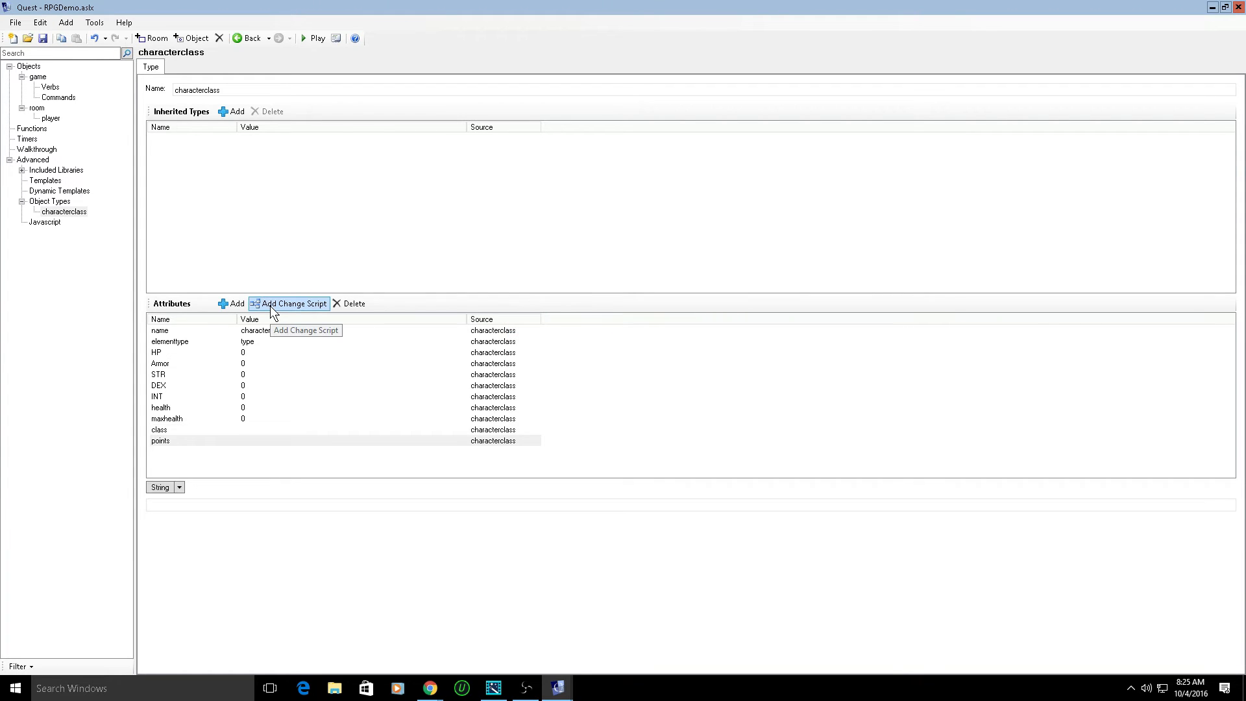
{"action": "left_click", "coordinate": [167, 491]}
{"action": "left_click", "coordinate": [173, 519]}
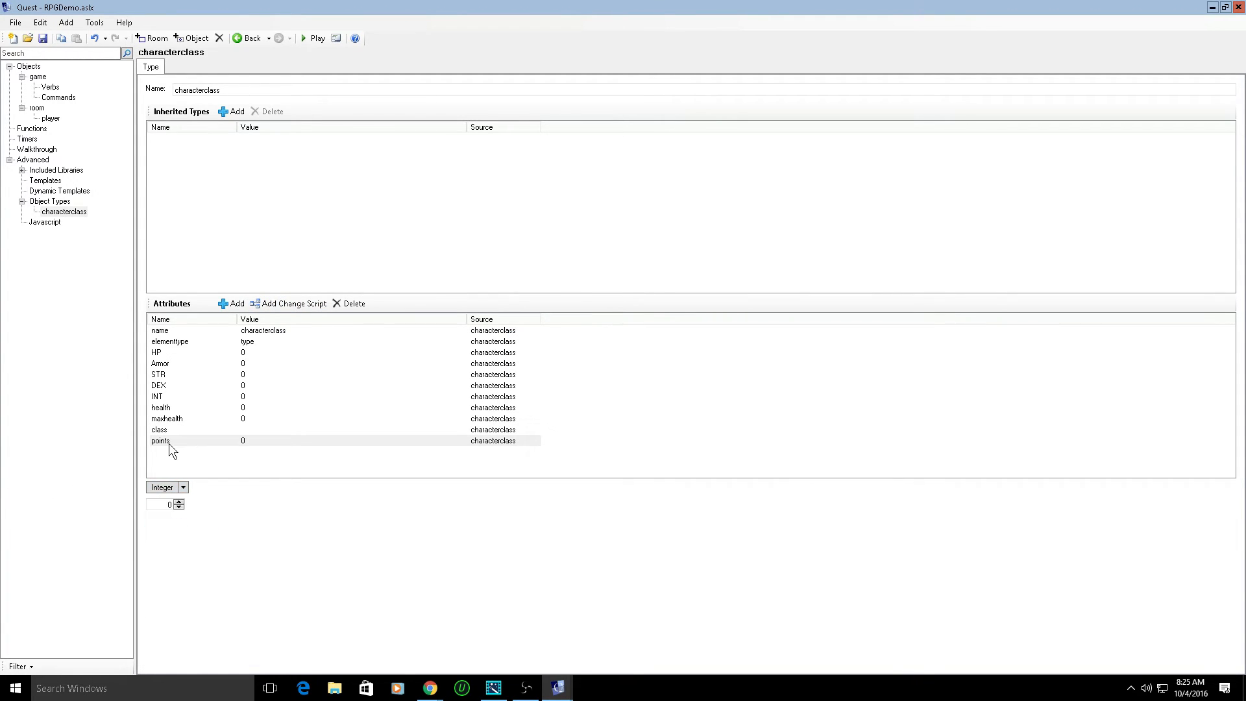
- Set the value of the characterclass type's points attribute to 6
{"action": "left_click", "coordinate": [168, 441]}
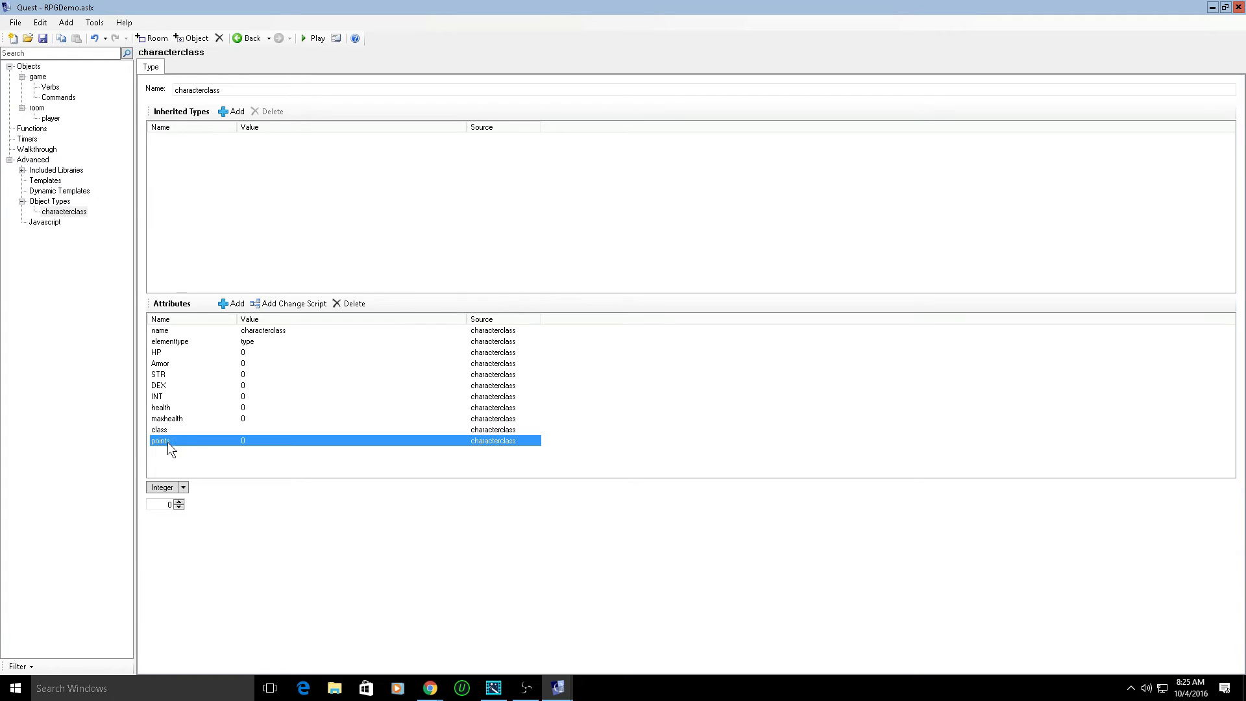
{"action": "left_click", "coordinate": [178, 501]}
{"action": "left_click", "coordinate": [178, 501]}
{"action": "left_click", "coordinate": [179, 501]}
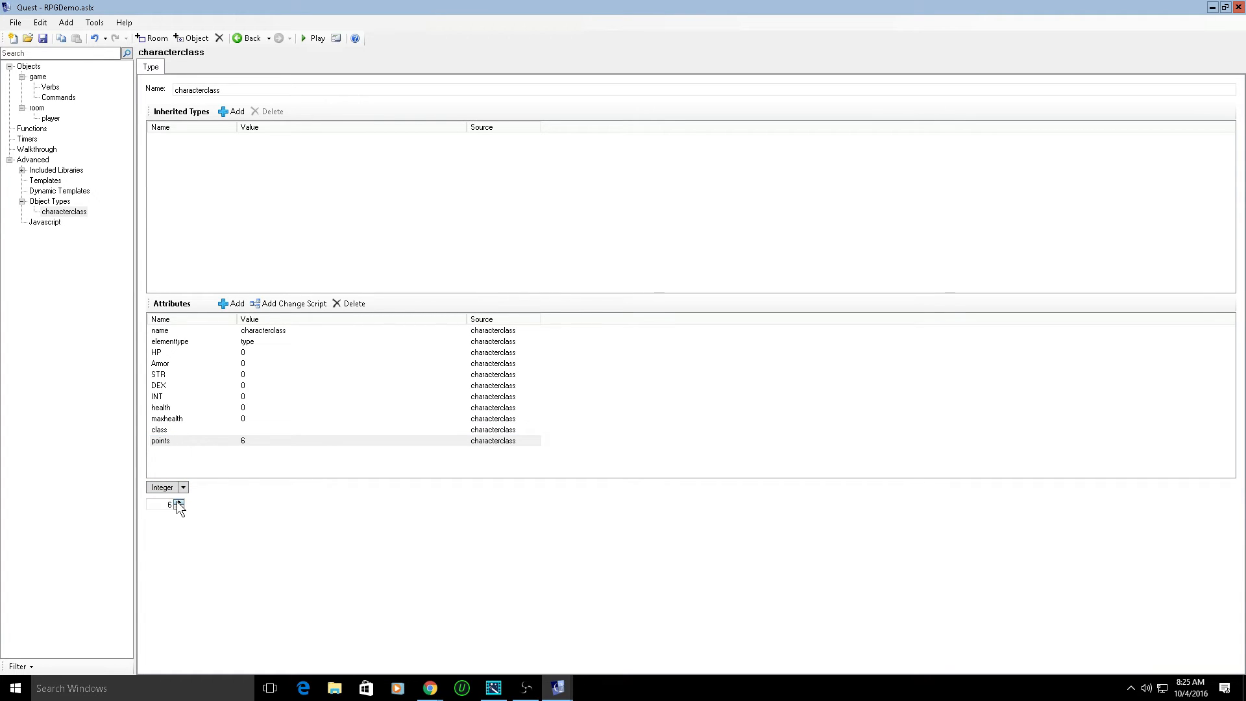
{"action": "double_click", "coordinate": [170, 502]}
{"action": "type", "text": "6"}
- Add an Equipment attribute to the characterclass type, make it an Object and set it to player
{"action": "left_click", "coordinate": [228, 303]}
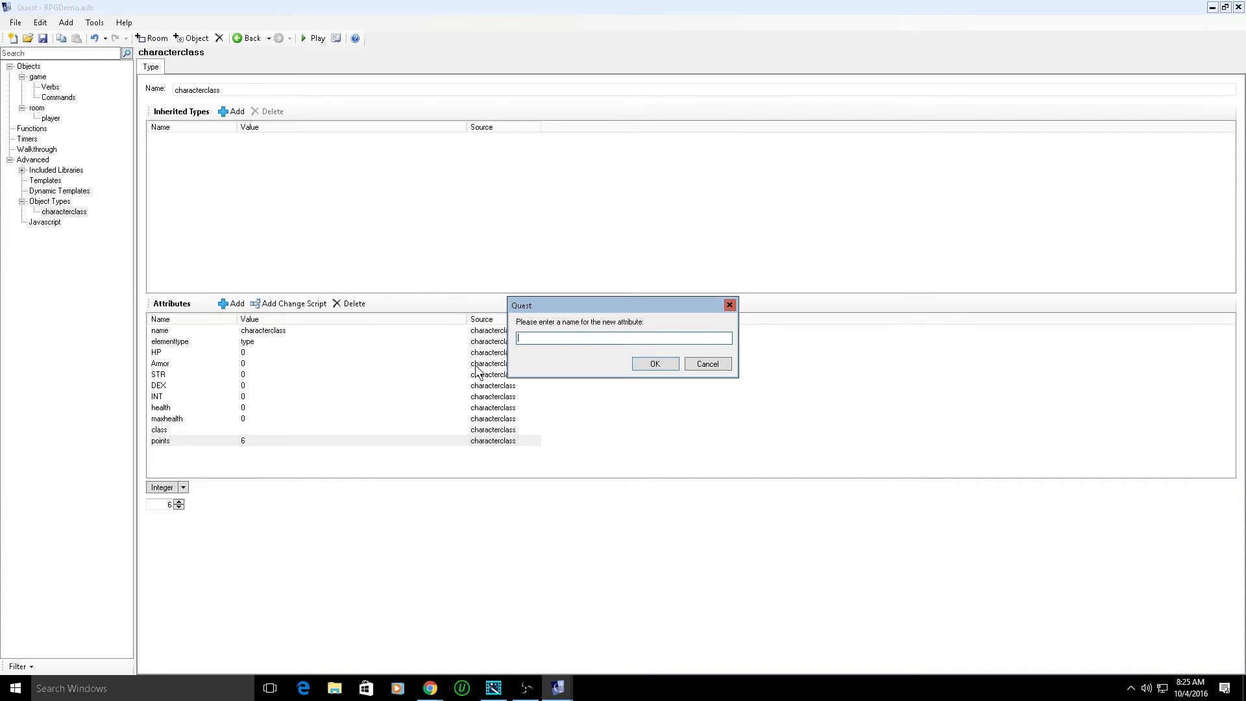
{"action": "type", "text": "Equipment"}
{"action": "left_click", "coordinate": [646, 366]}
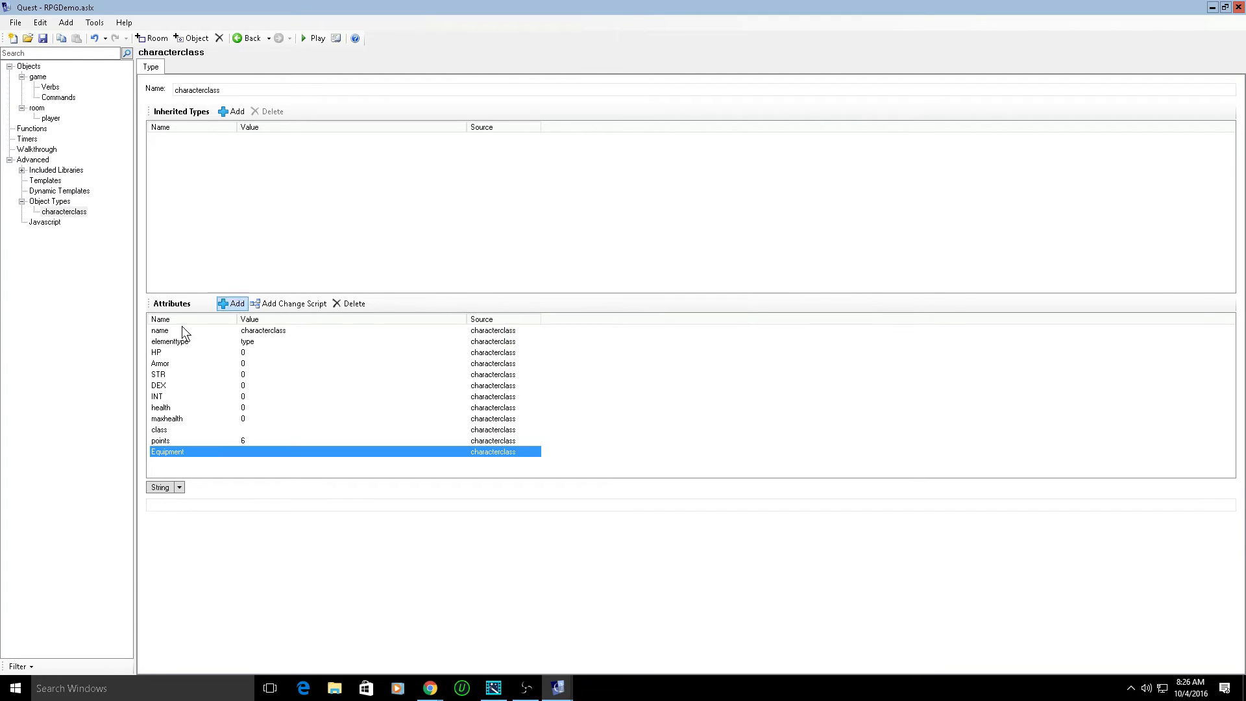
{"action": "left_click", "coordinate": [178, 488]}
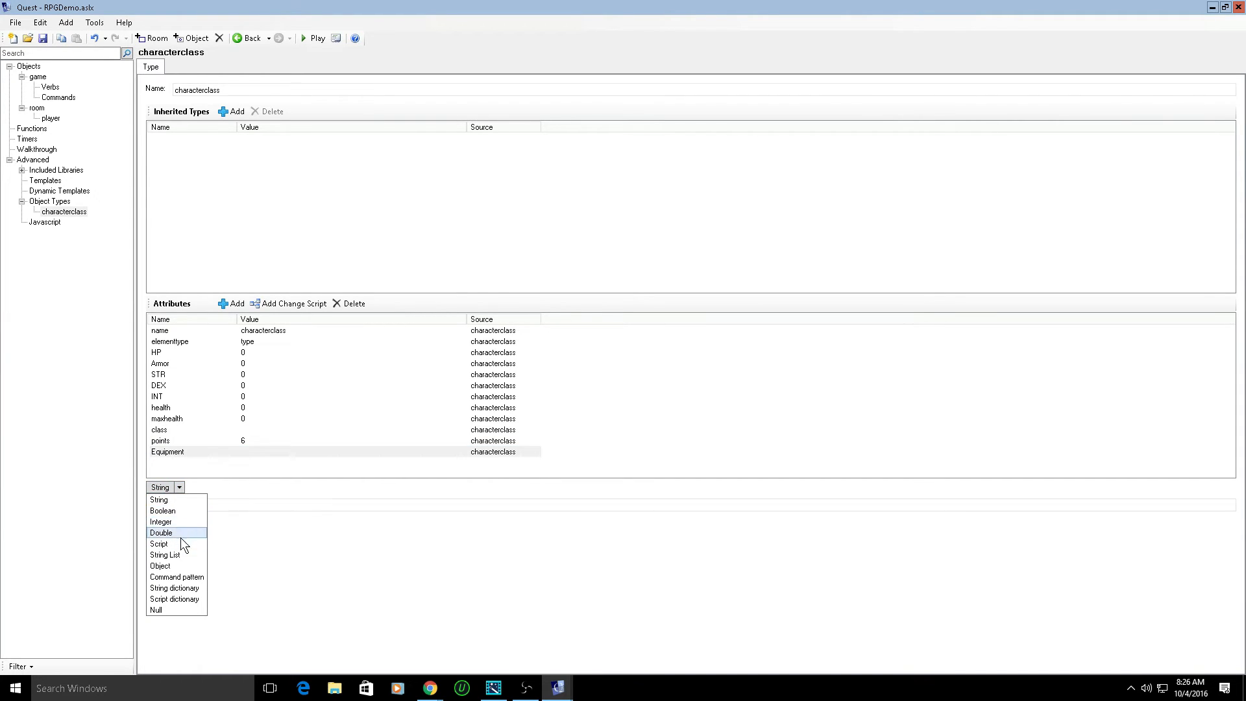
{"action": "left_click", "coordinate": [182, 567]}
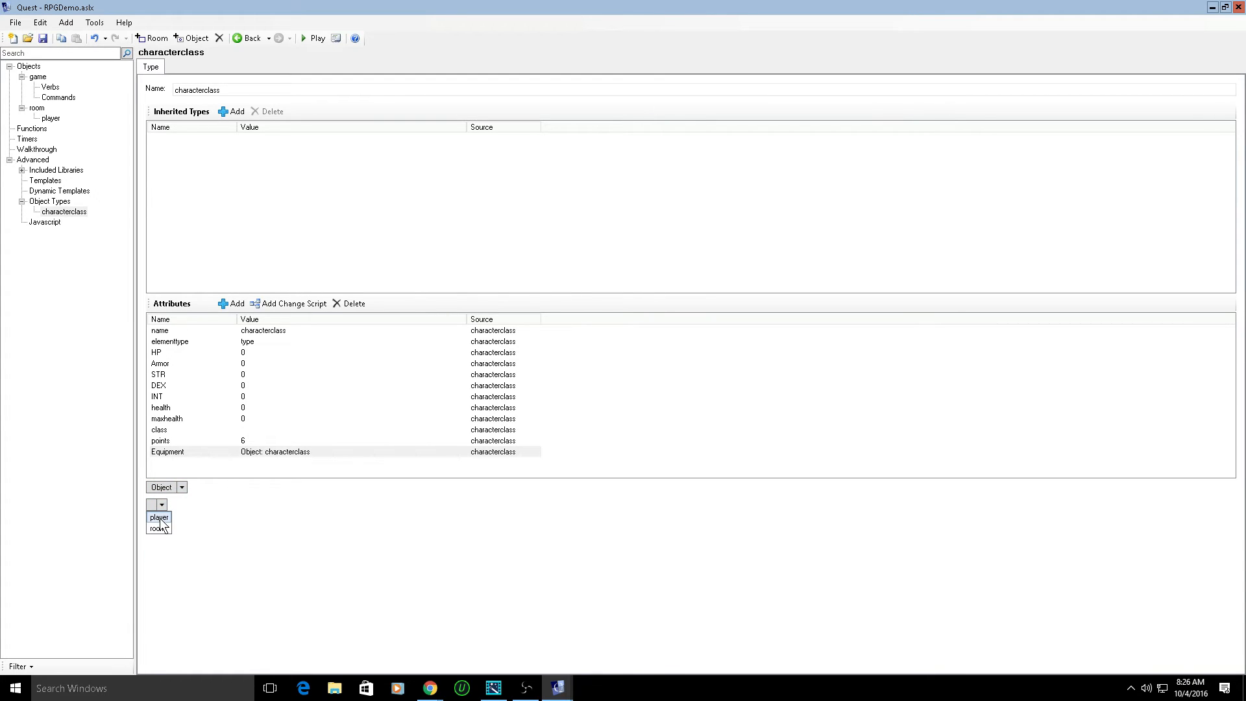
{"action": "left_click", "coordinate": [160, 518]}
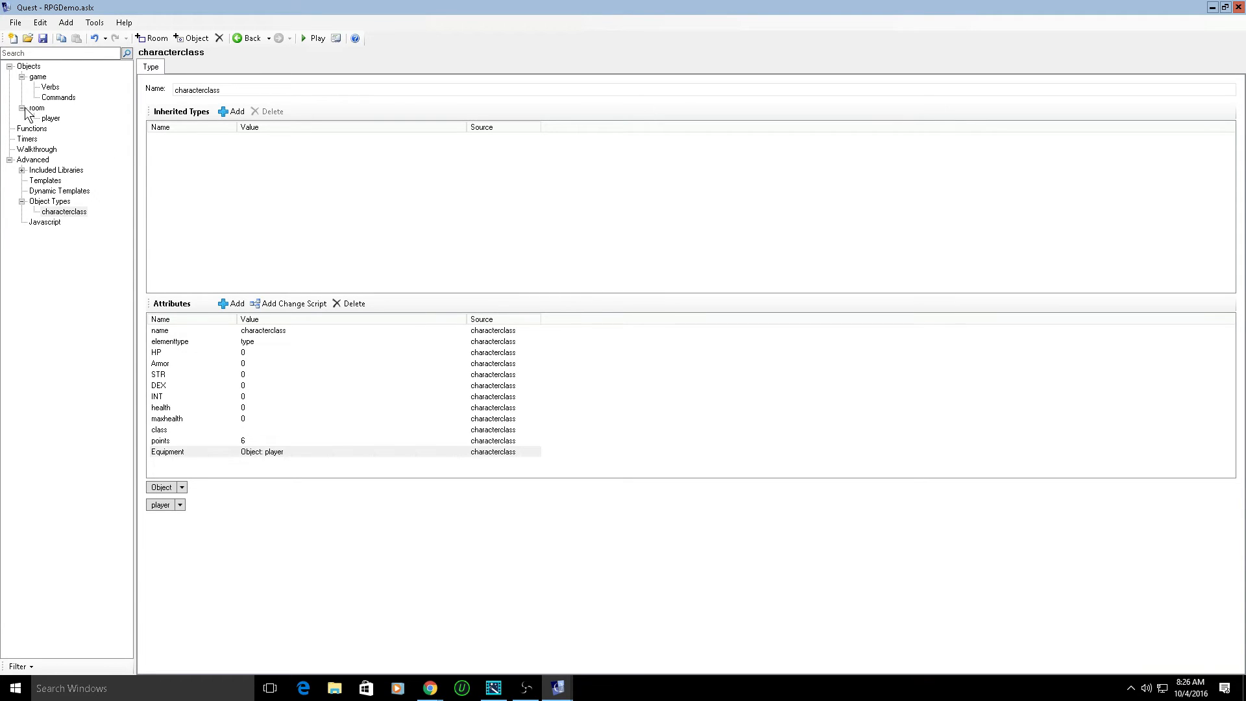
- Add a new room named Characters to the game
{"action": "left_click", "coordinate": [149, 40]}
{"action": "type", "text": "C"}
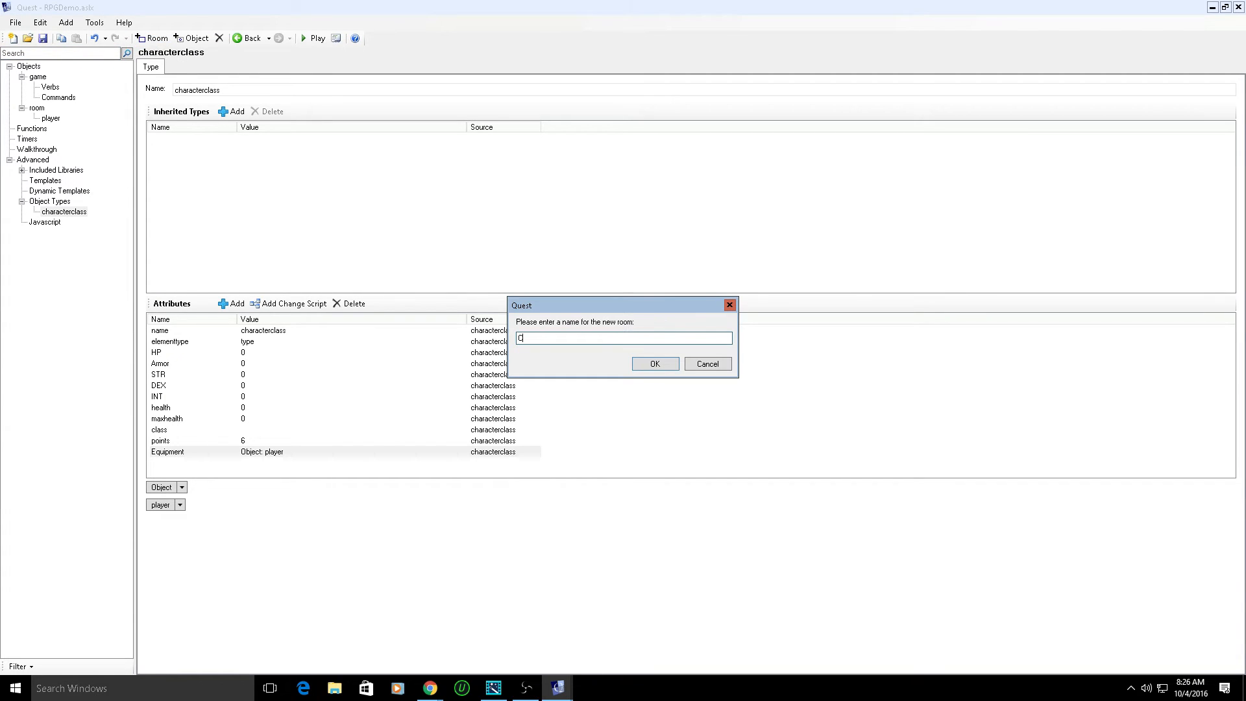
{"action": "type", "text": "haracters"}
{"action": "key", "text": "Return"}
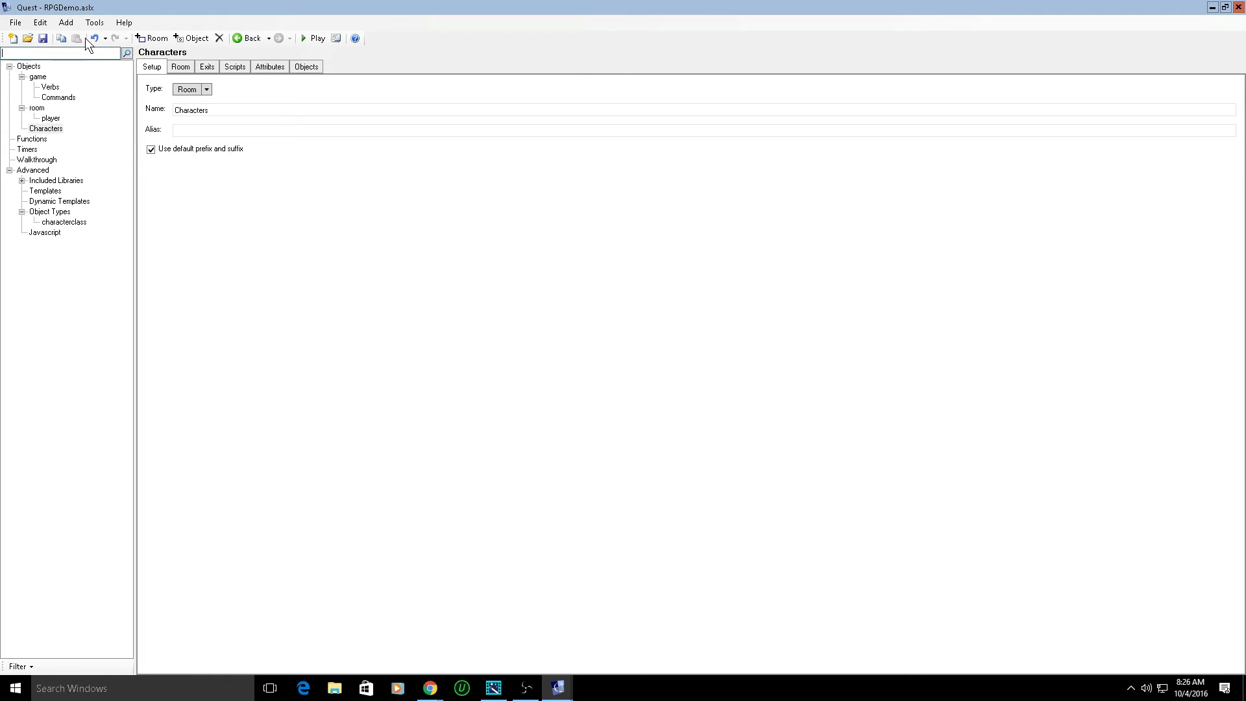
- Add a new room named Weapons to the game
{"action": "left_click", "coordinate": [154, 38]}
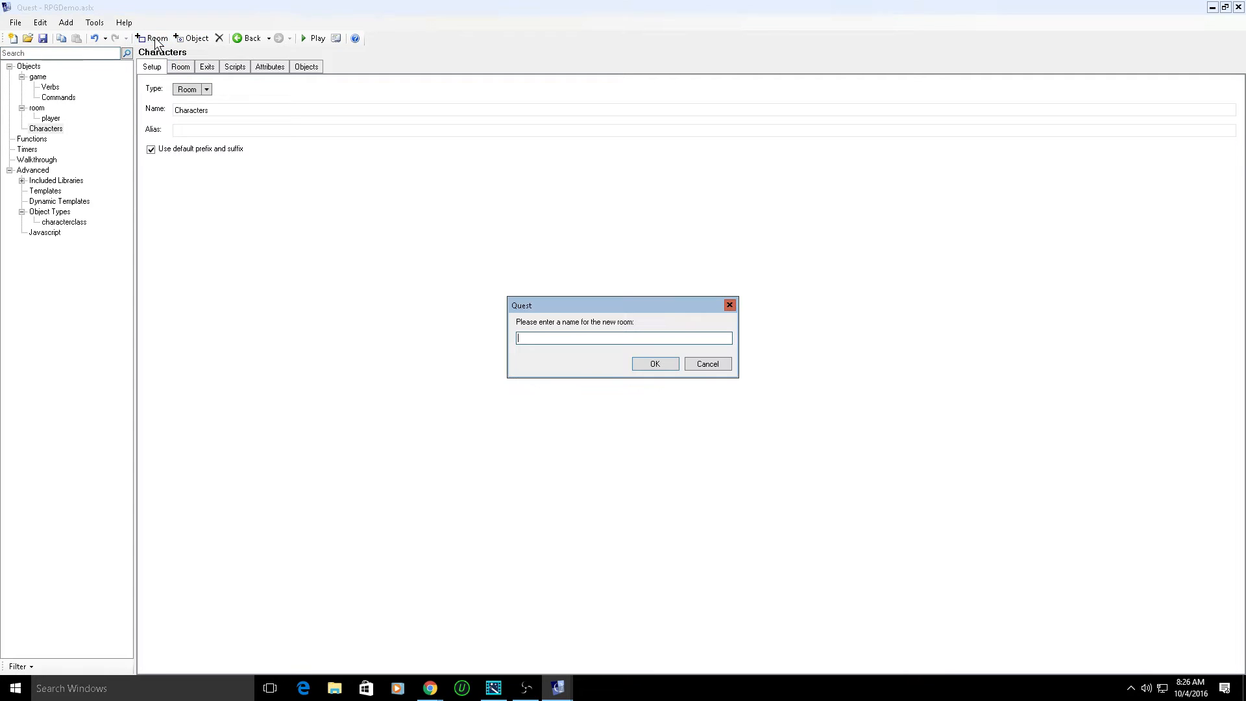
{"action": "type", "text": "Weapon"}
{"action": "key", "text": "Return"}
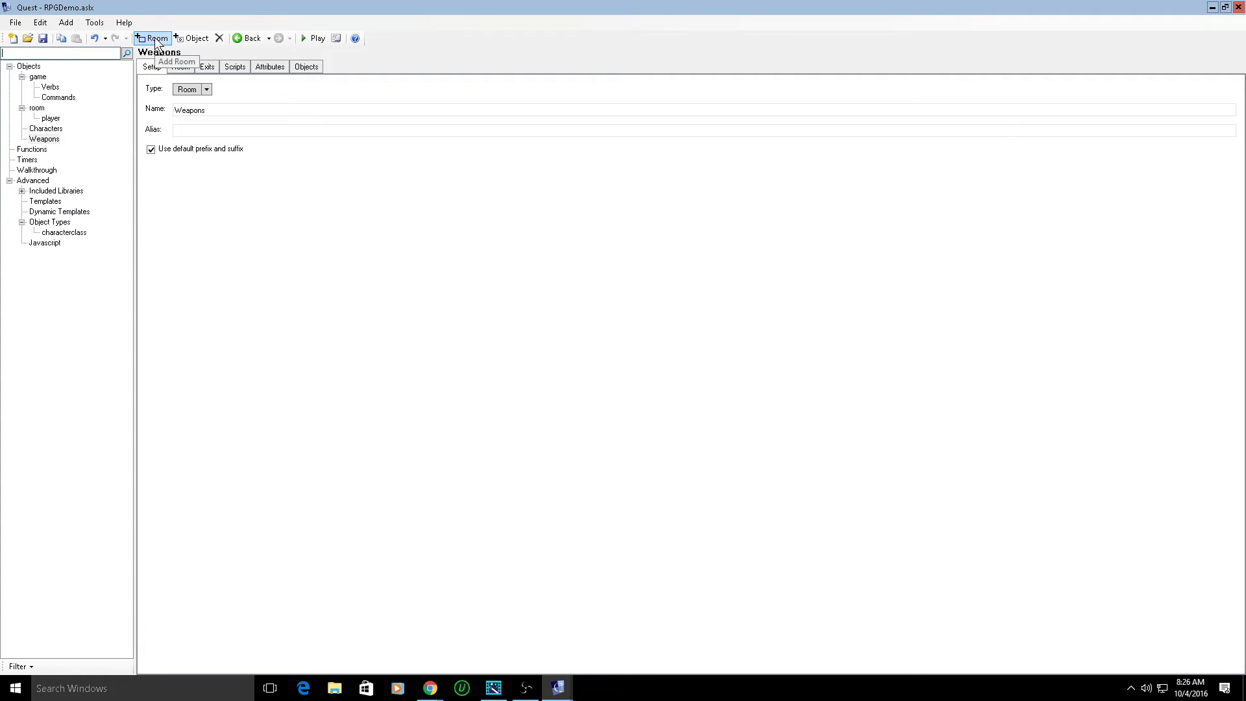
- Add a new room named Basic_Items to the game
{"action": "left_click", "coordinate": [154, 37]}
{"action": "type", "text": "Basic"}
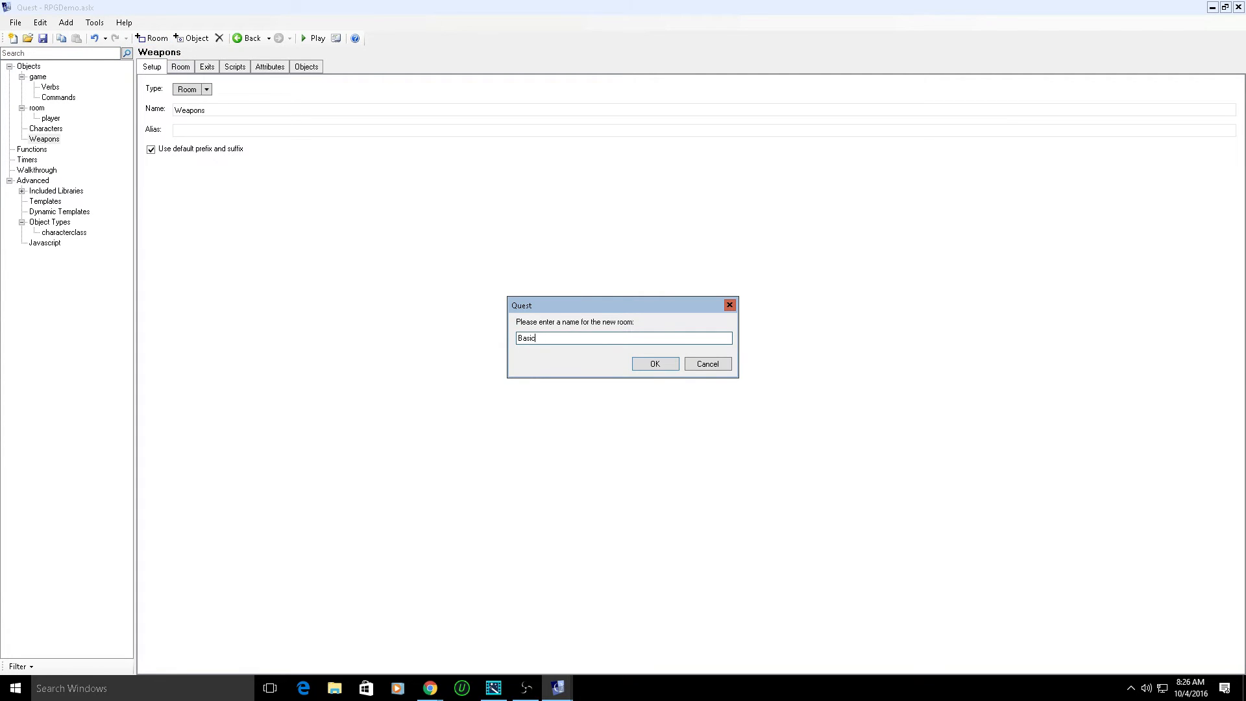
{"action": "type", "text": "Ite"}
{"action": "type", "text": "ms"}
{"action": "key", "text": "Return"}
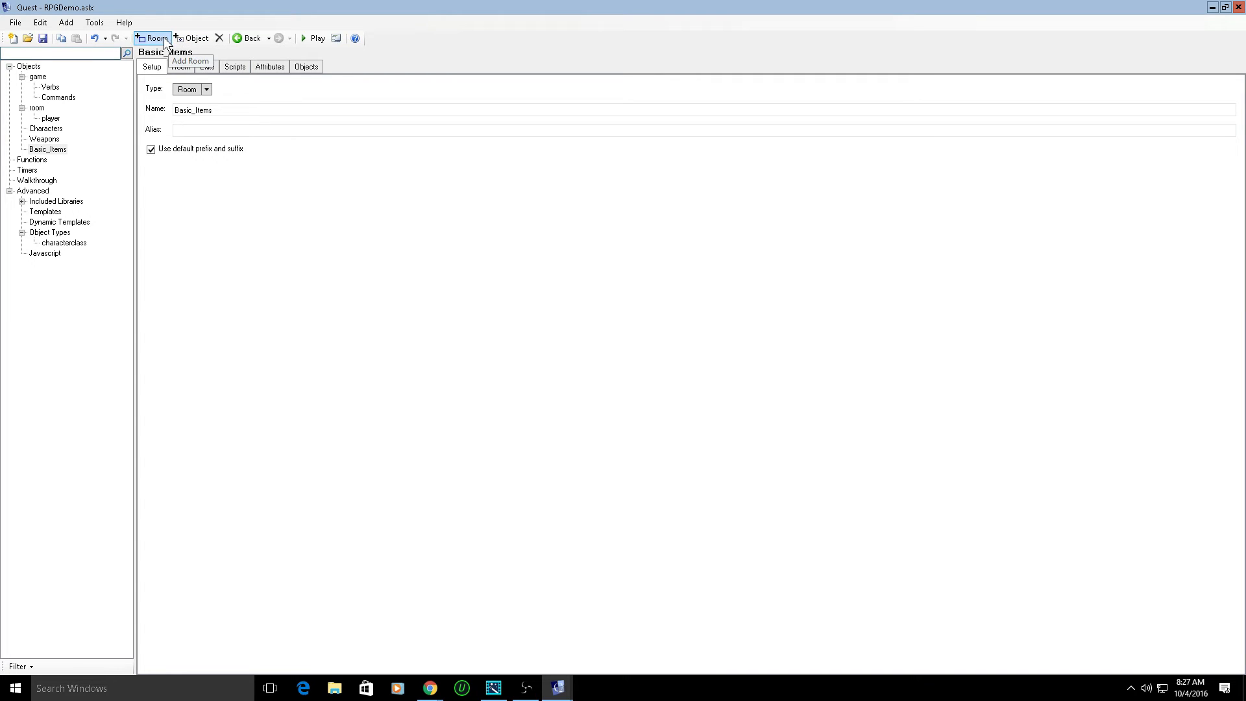
- Add two more rooms to the game, named Health_Items and Armor
{"action": "left_click", "coordinate": [162, 37]}
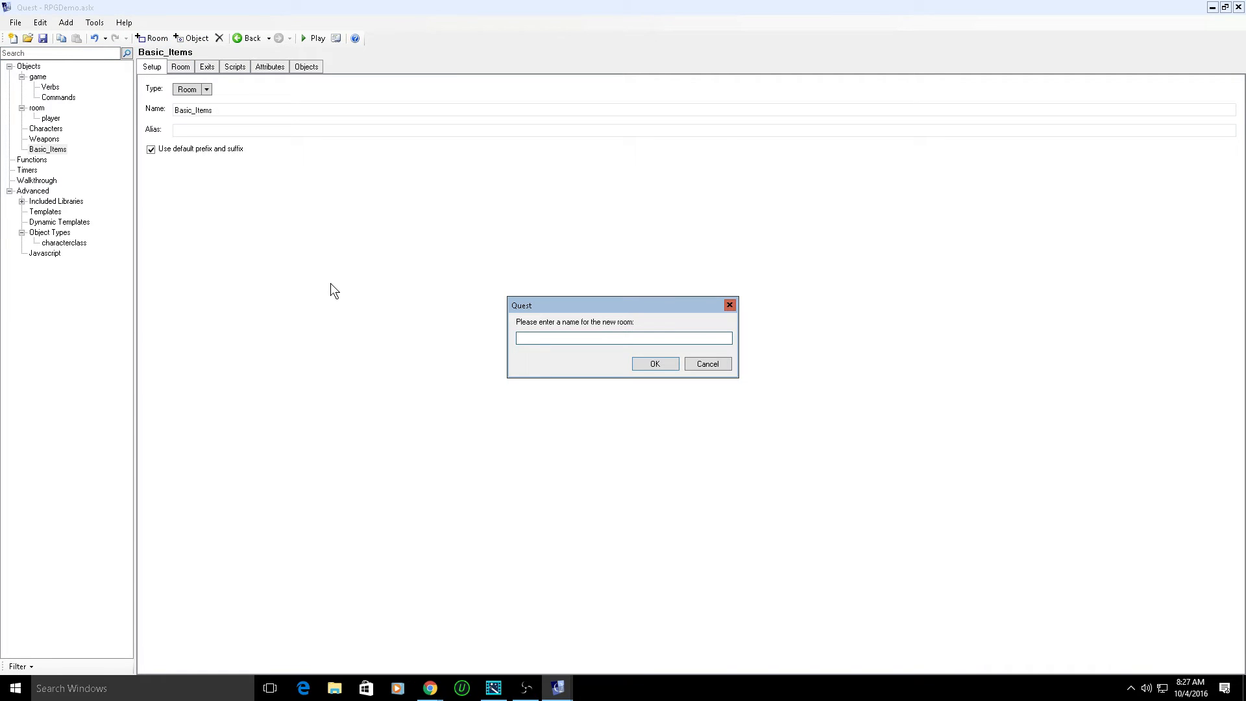
{"action": "type", "text": "Health_Items"}
{"action": "key", "text": "Return"}
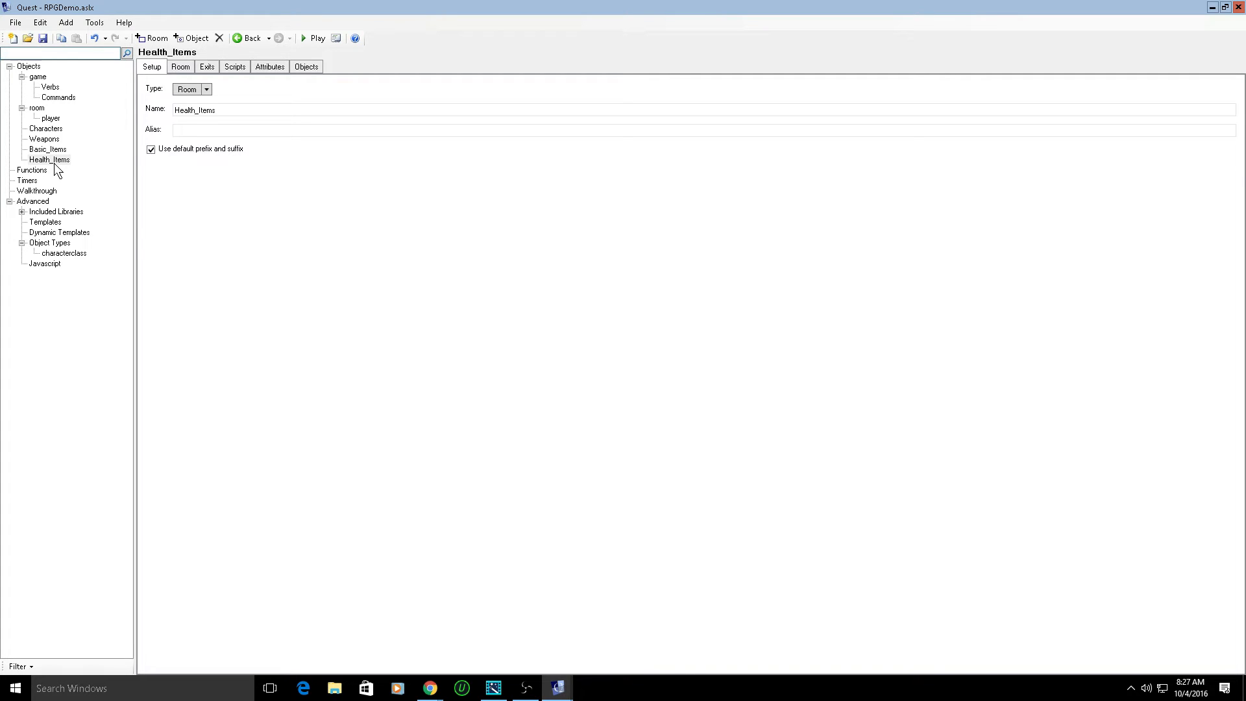
{"action": "left_click", "coordinate": [160, 41]}
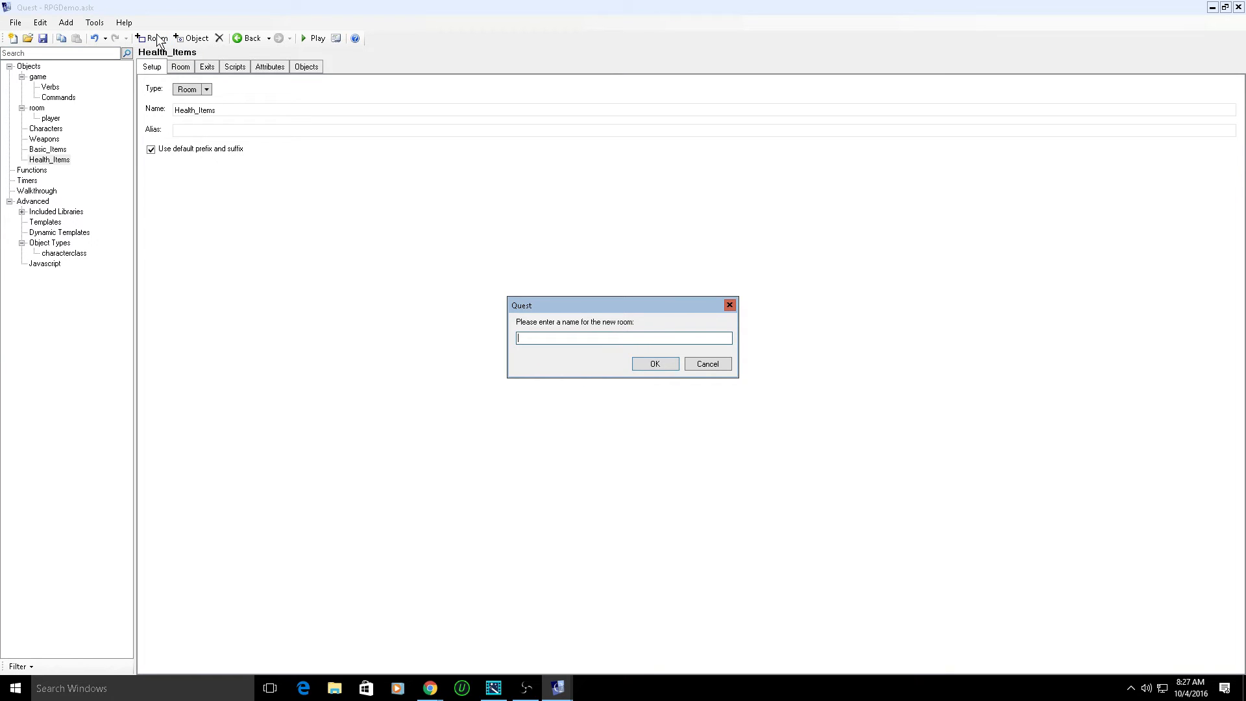
{"action": "type", "text": "Ar"}
{"action": "key", "text": "Return"}
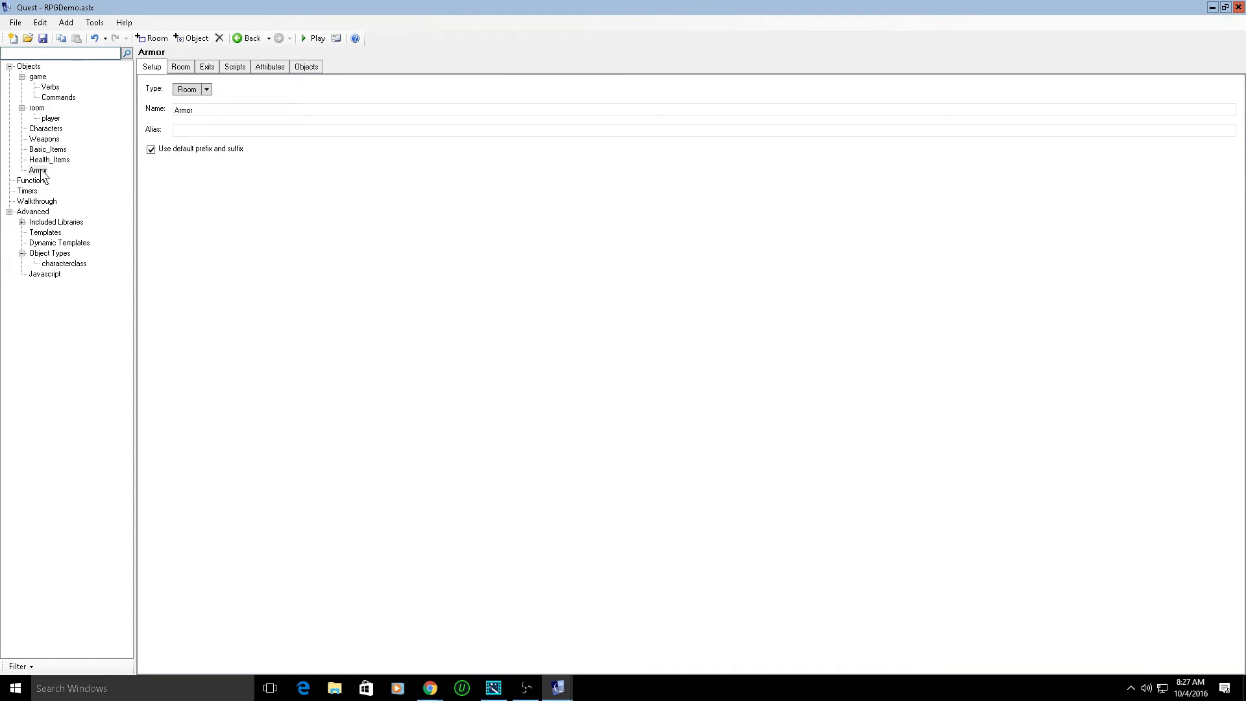
- Add a new room named Entrance_Floor to the game
{"action": "left_click", "coordinate": [158, 41]}
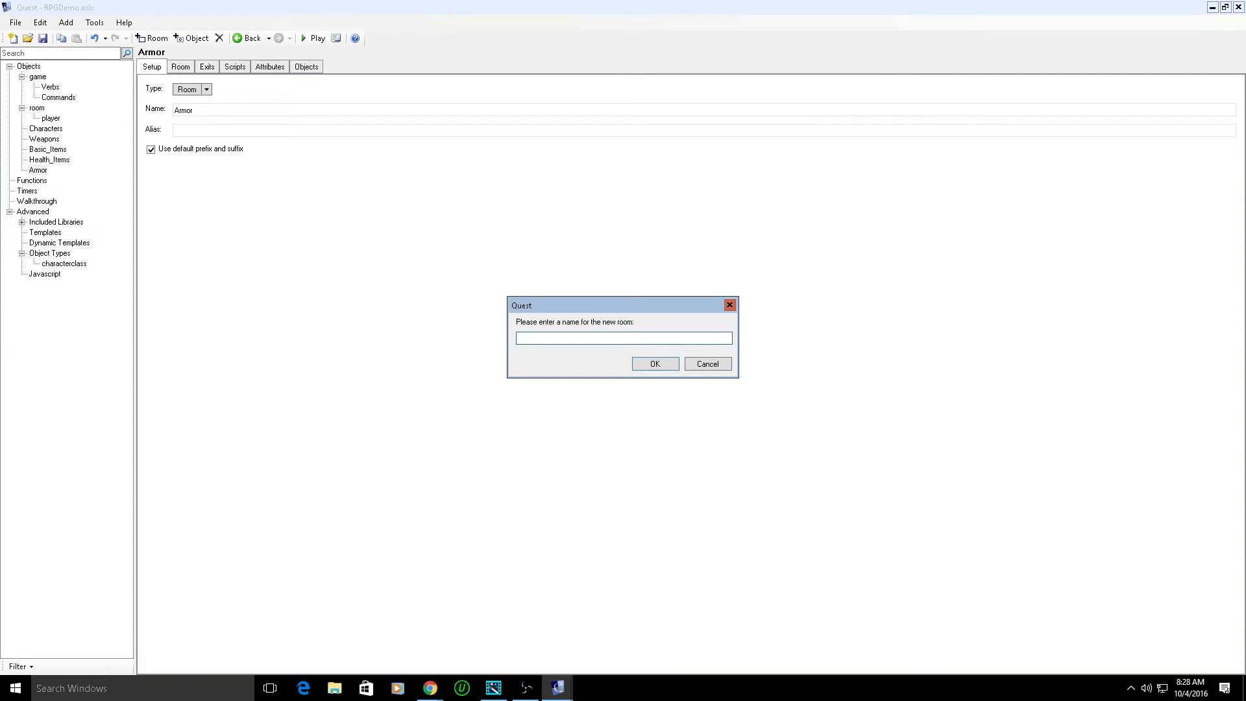
{"action": "type", "text": "Entrance_Floor"}
{"action": "key", "text": "Return"}
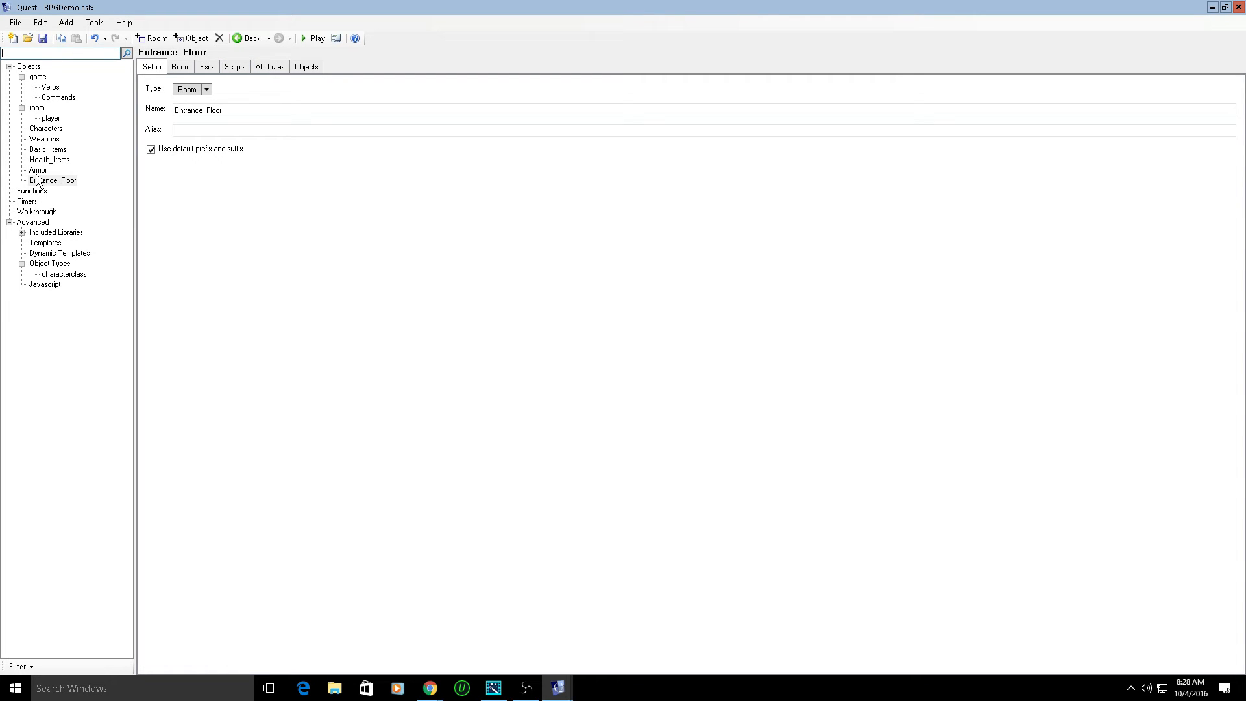
- Add an object named Mage inside the Characters room and keep its type as Inanimate object
{"action": "left_click", "coordinate": [51, 129]}
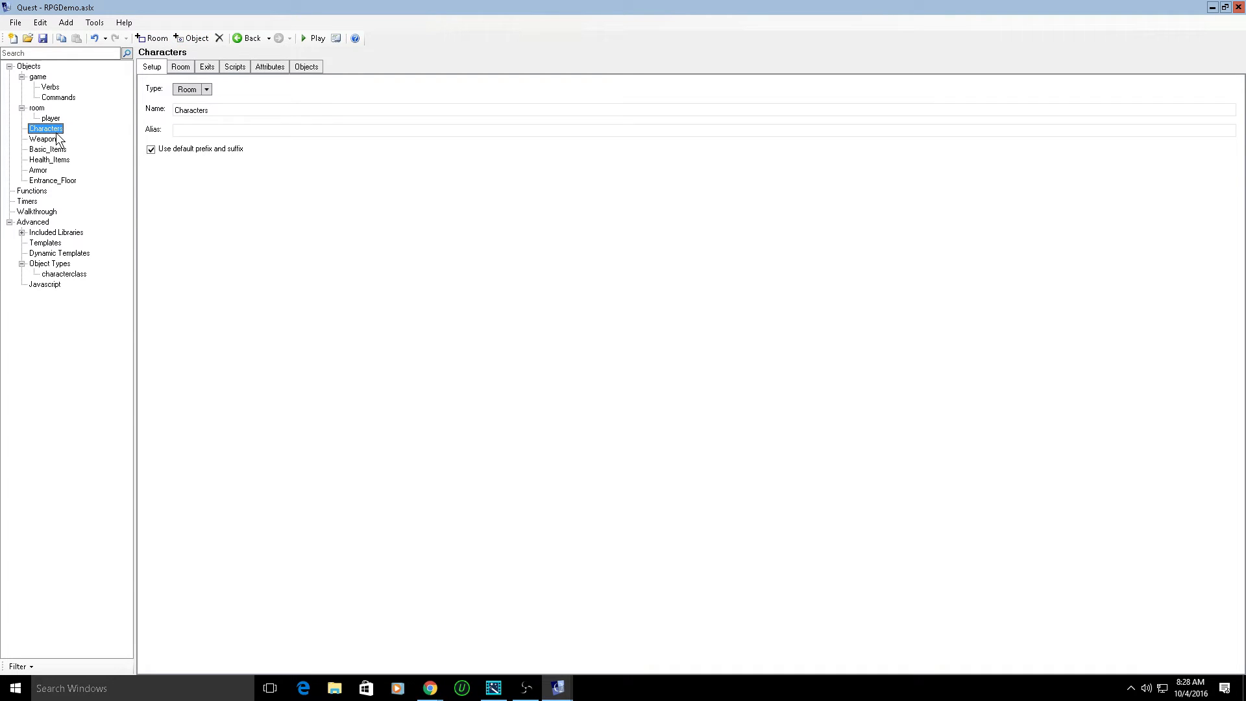
{"action": "left_click", "coordinate": [198, 40]}
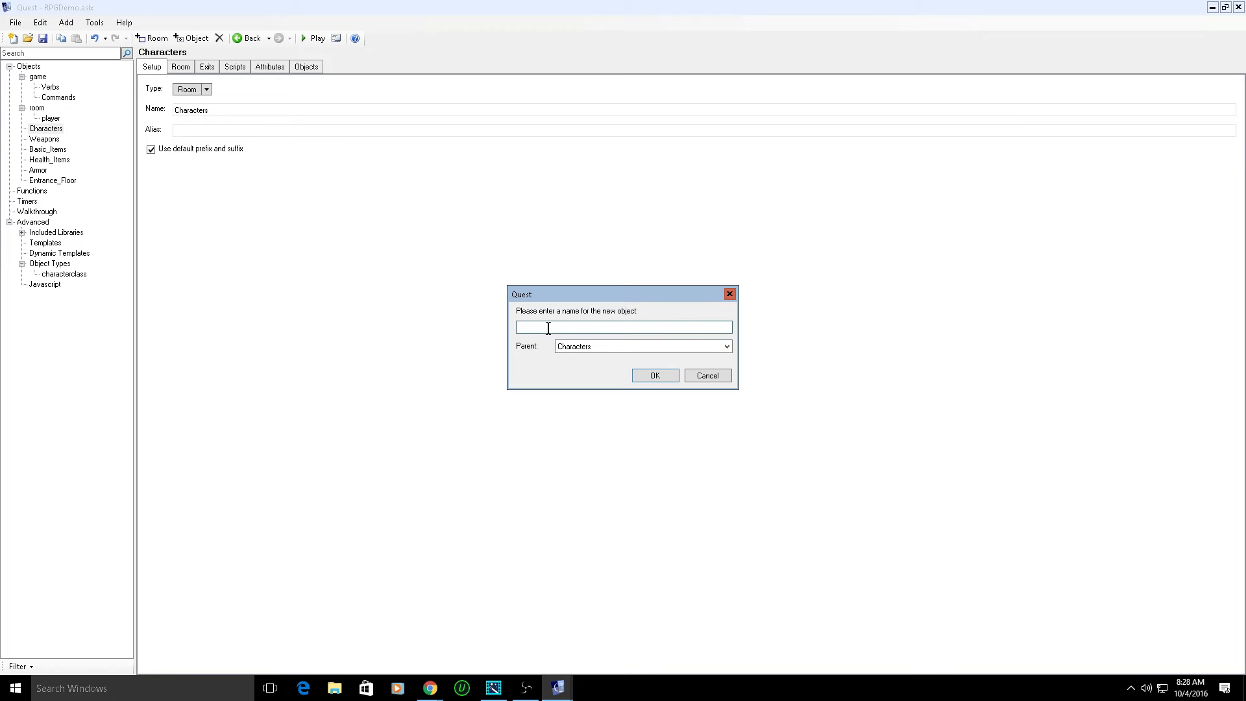
{"action": "type", "text": "Mage"}
{"action": "left_click", "coordinate": [642, 376]}
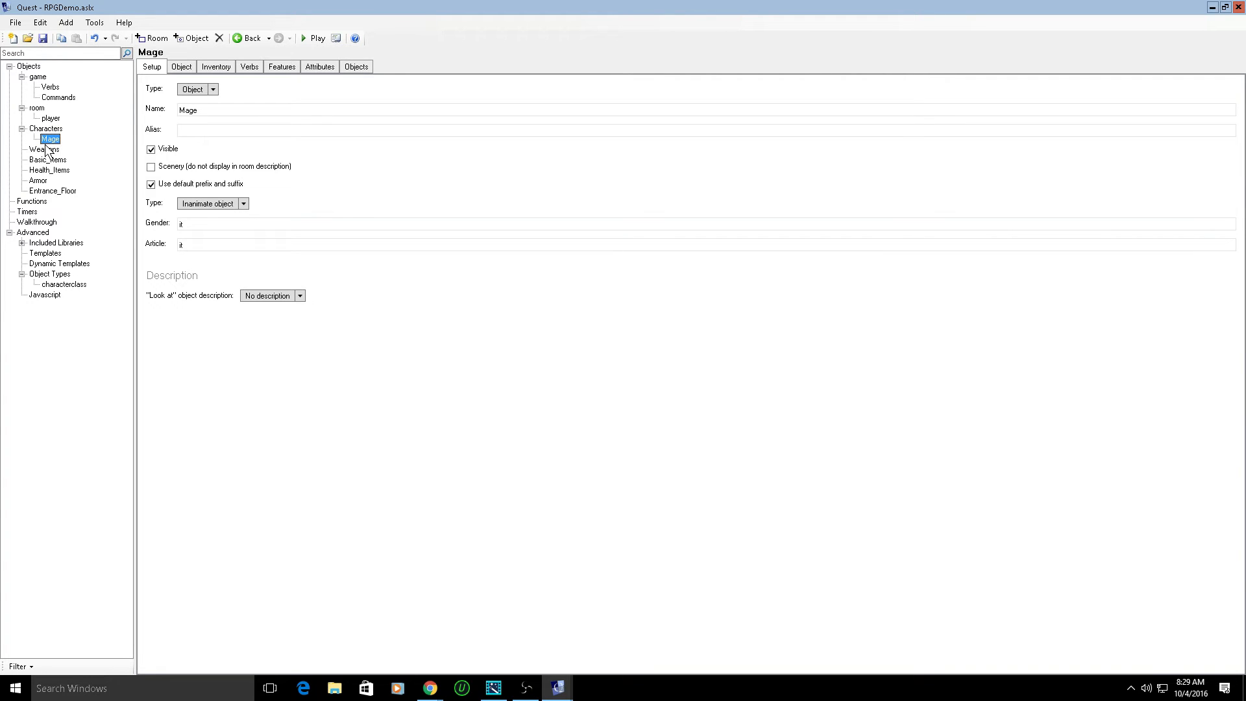
{"action": "left_click", "coordinate": [235, 204]}
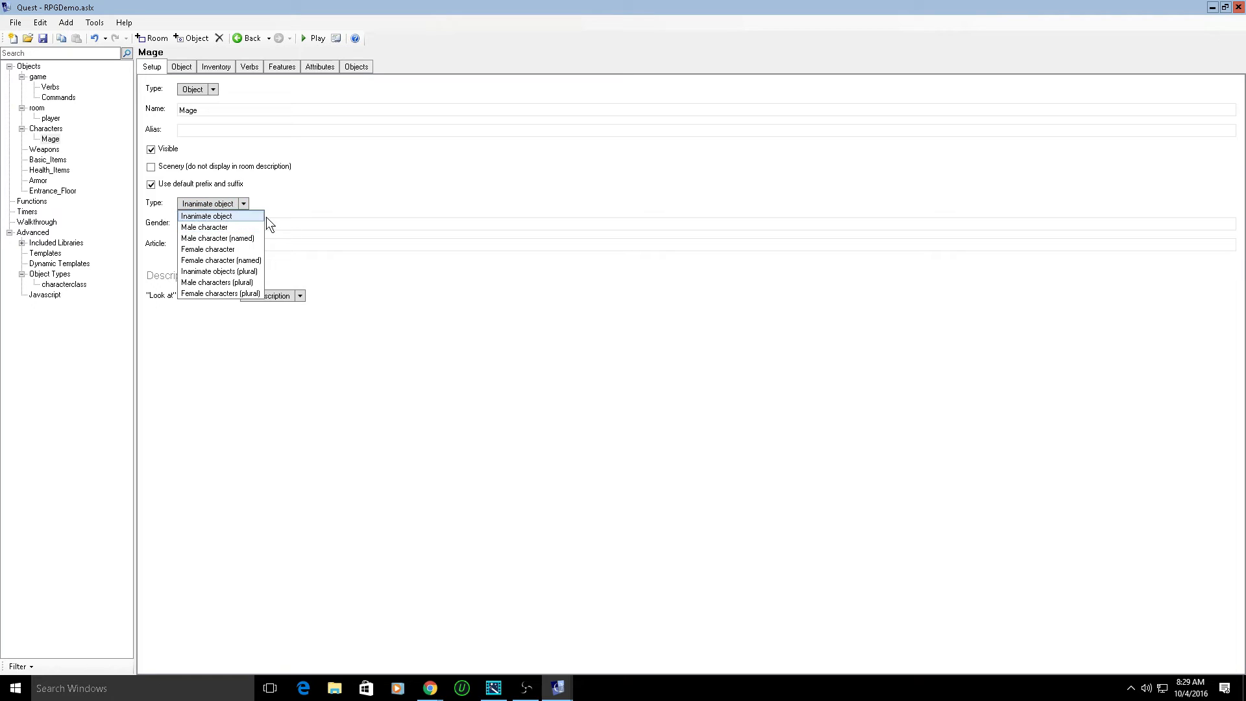
{"action": "left_click", "coordinate": [241, 216]}
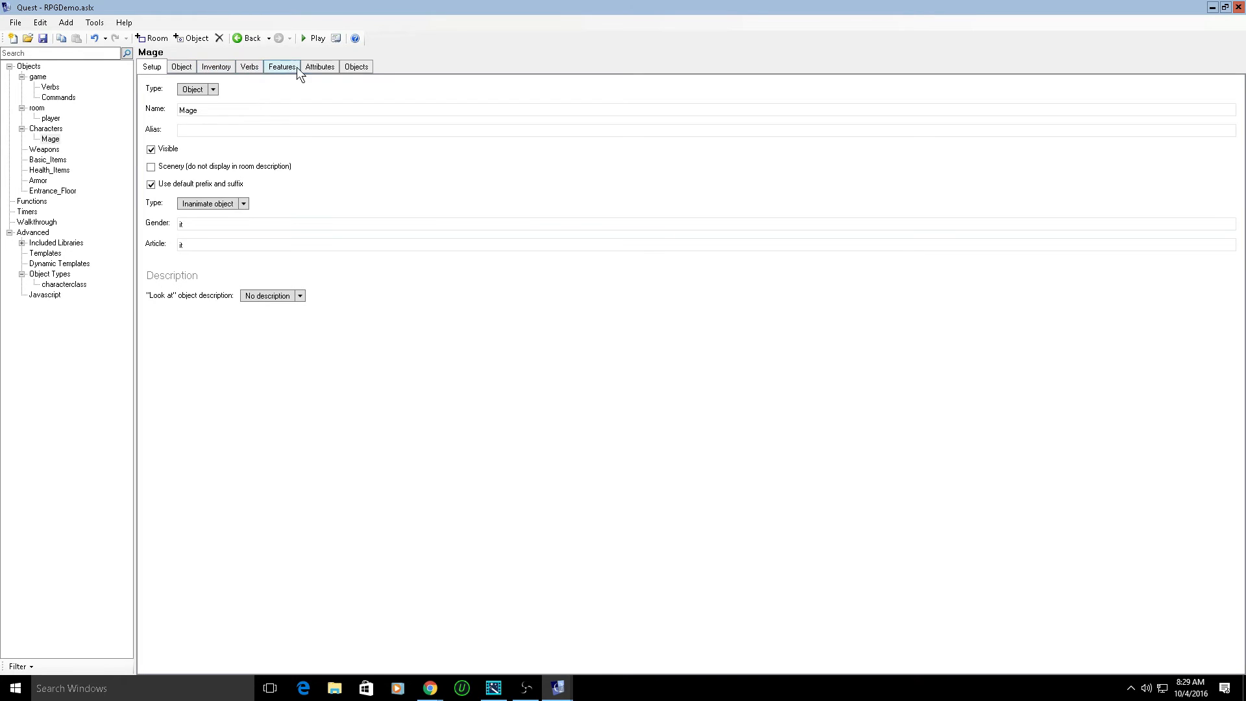
- Enable the Player feature for the Mage object and set it to Can be a player
{"action": "left_click", "coordinate": [271, 67]}
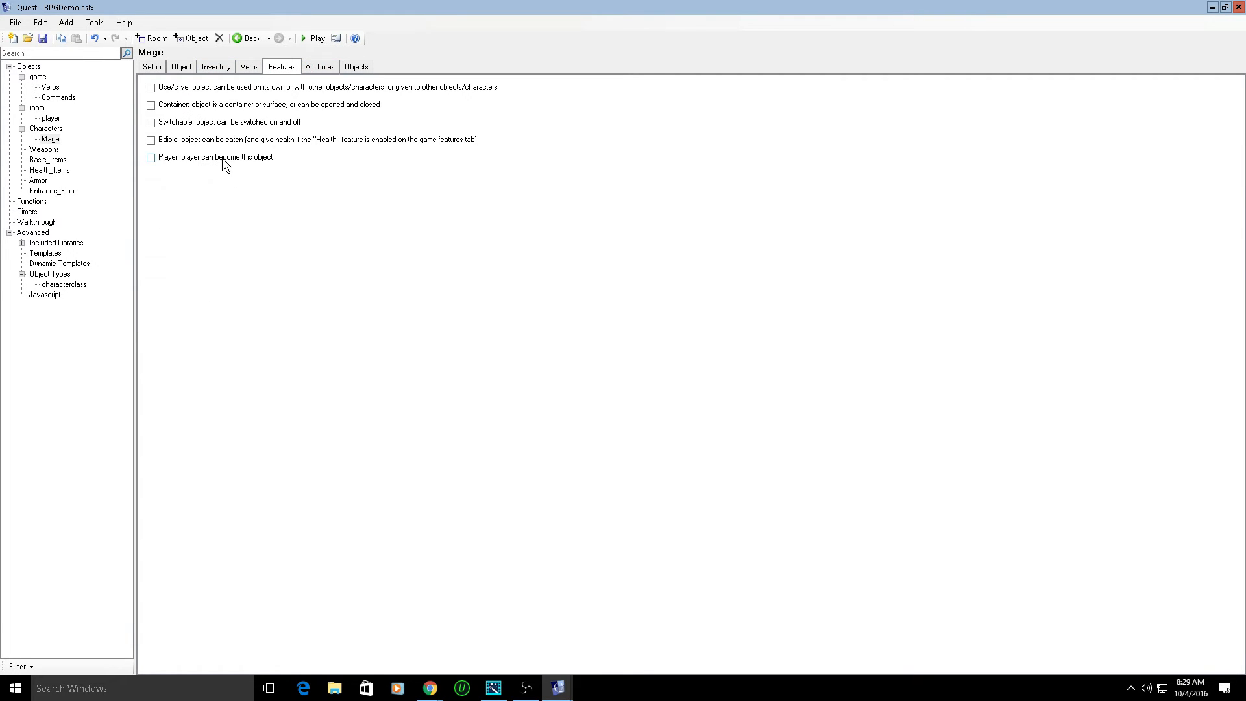
{"action": "left_click", "coordinate": [152, 159]}
{"action": "left_click", "coordinate": [316, 72]}
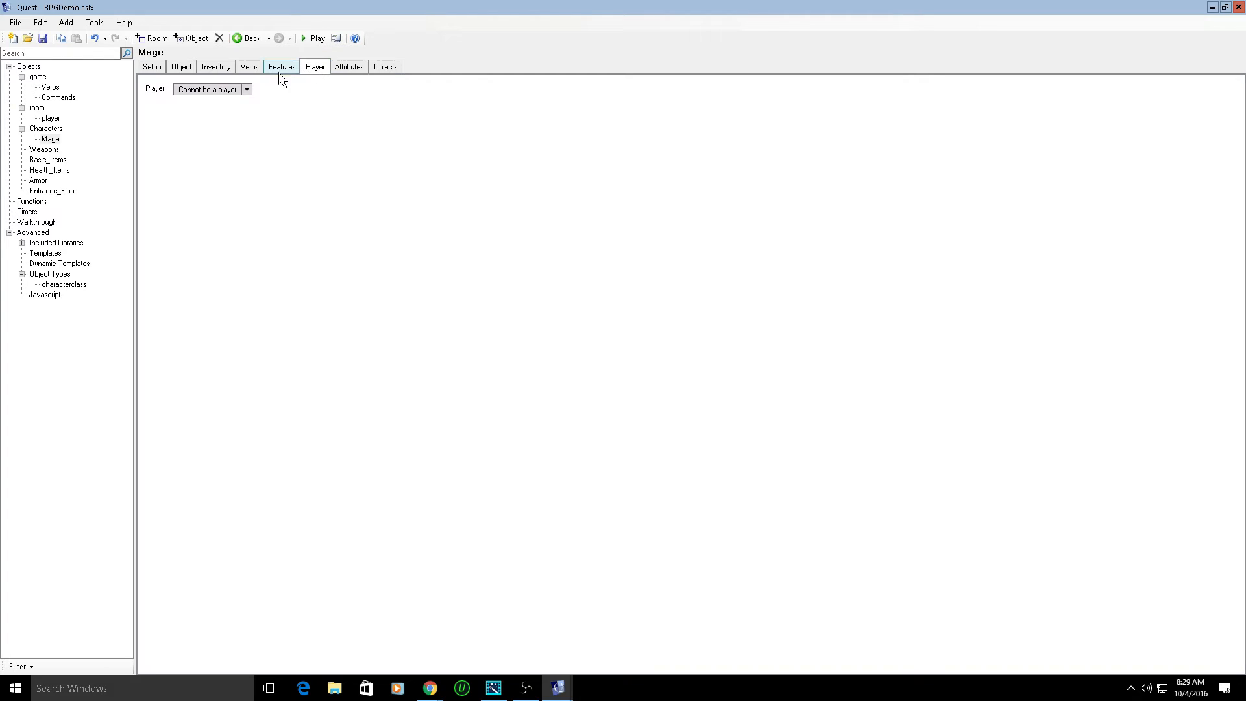
{"action": "left_click", "coordinate": [231, 90]}
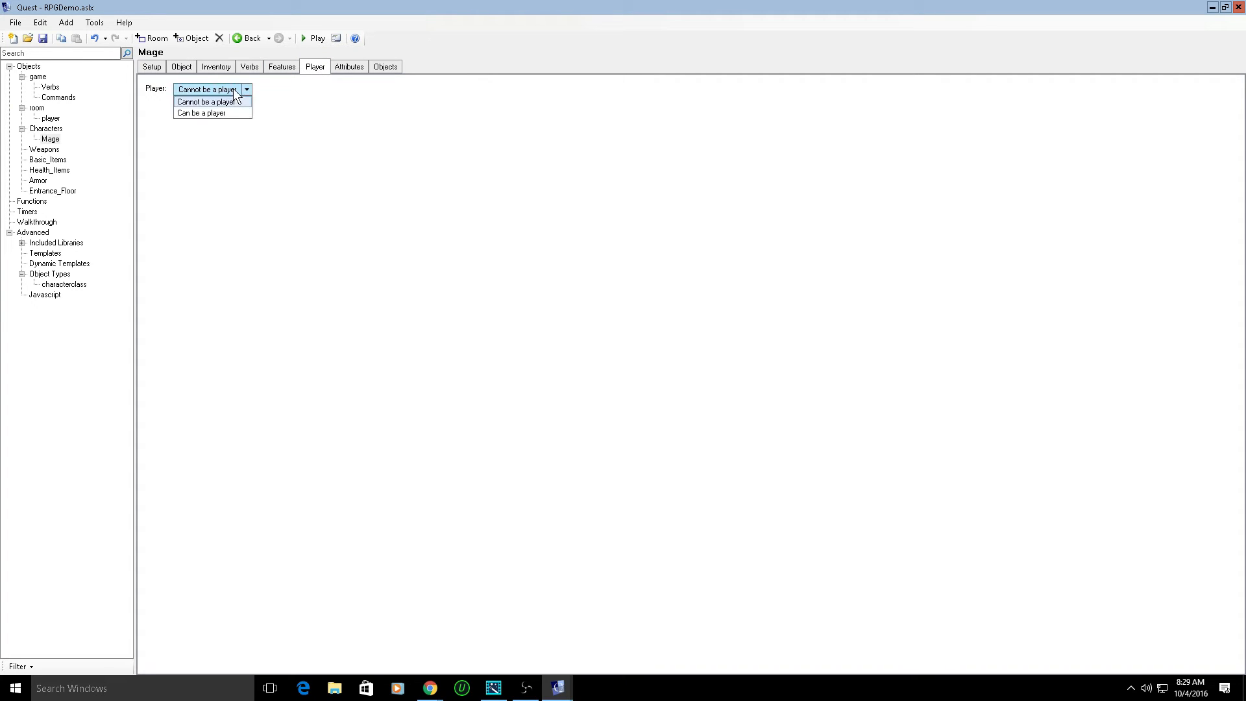
{"action": "left_click", "coordinate": [219, 114]}
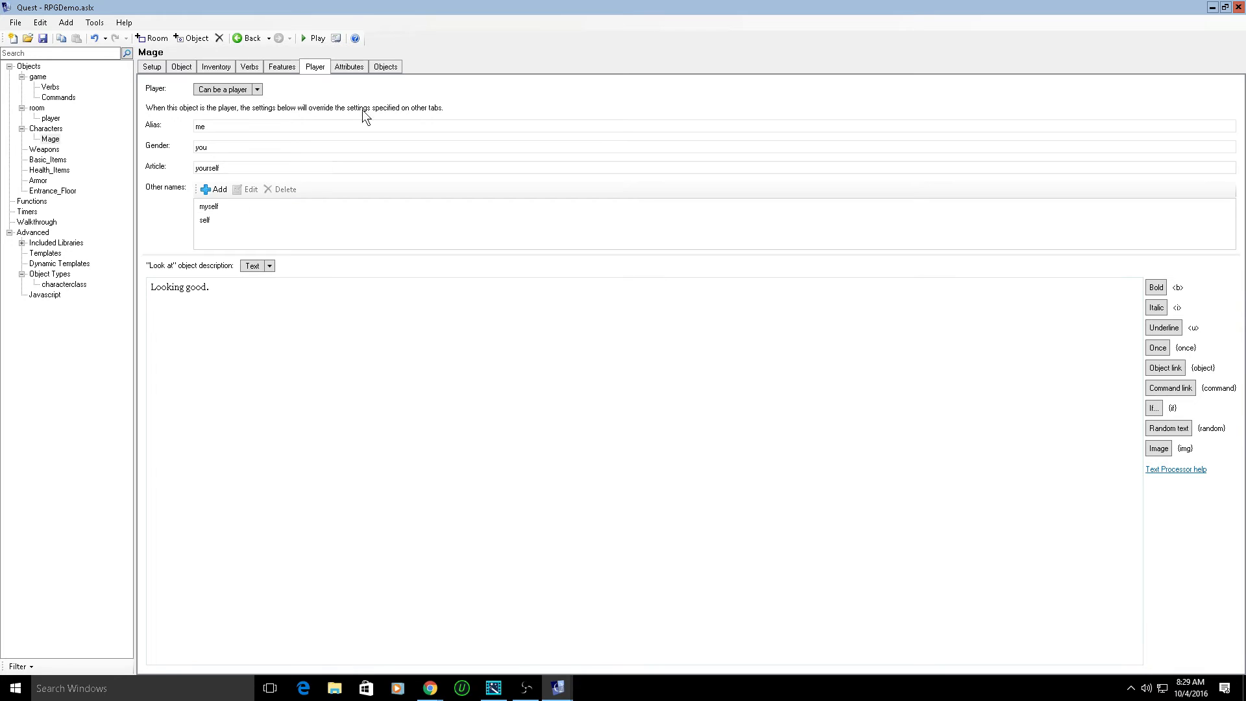
- Add characterclass to the Mage object's inherited types
{"action": "left_click", "coordinate": [344, 67]}
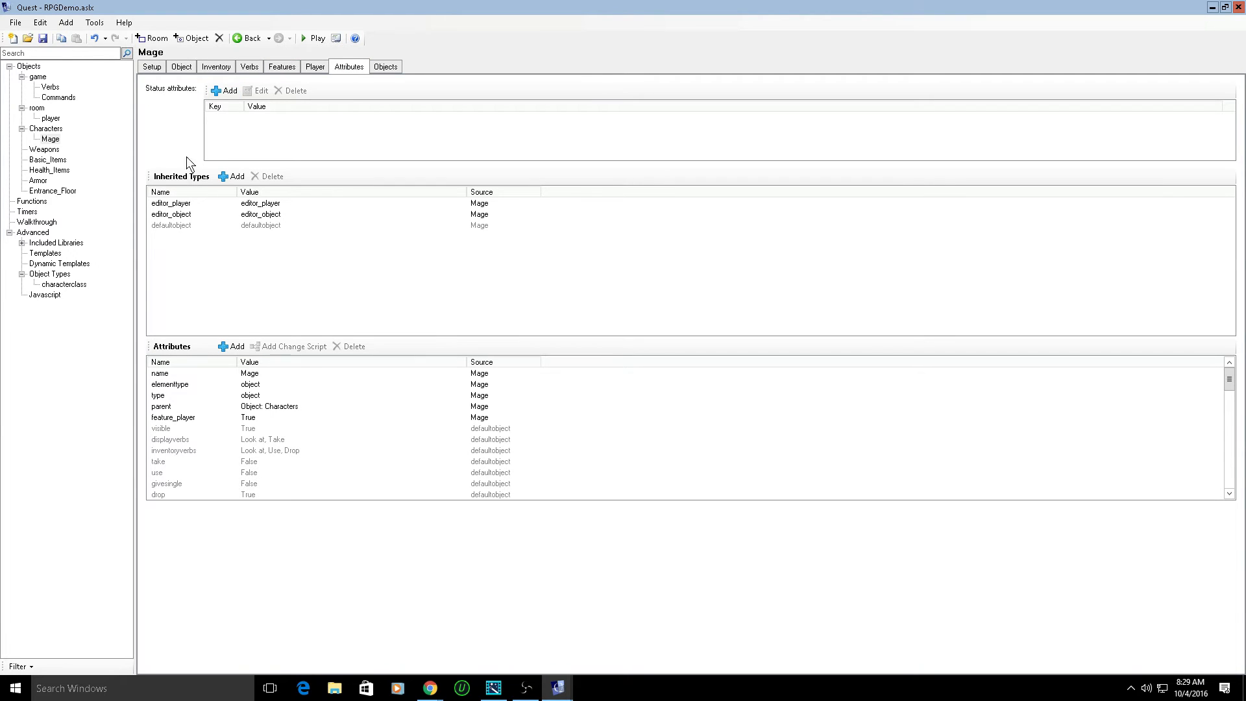
{"action": "left_click", "coordinate": [222, 177]}
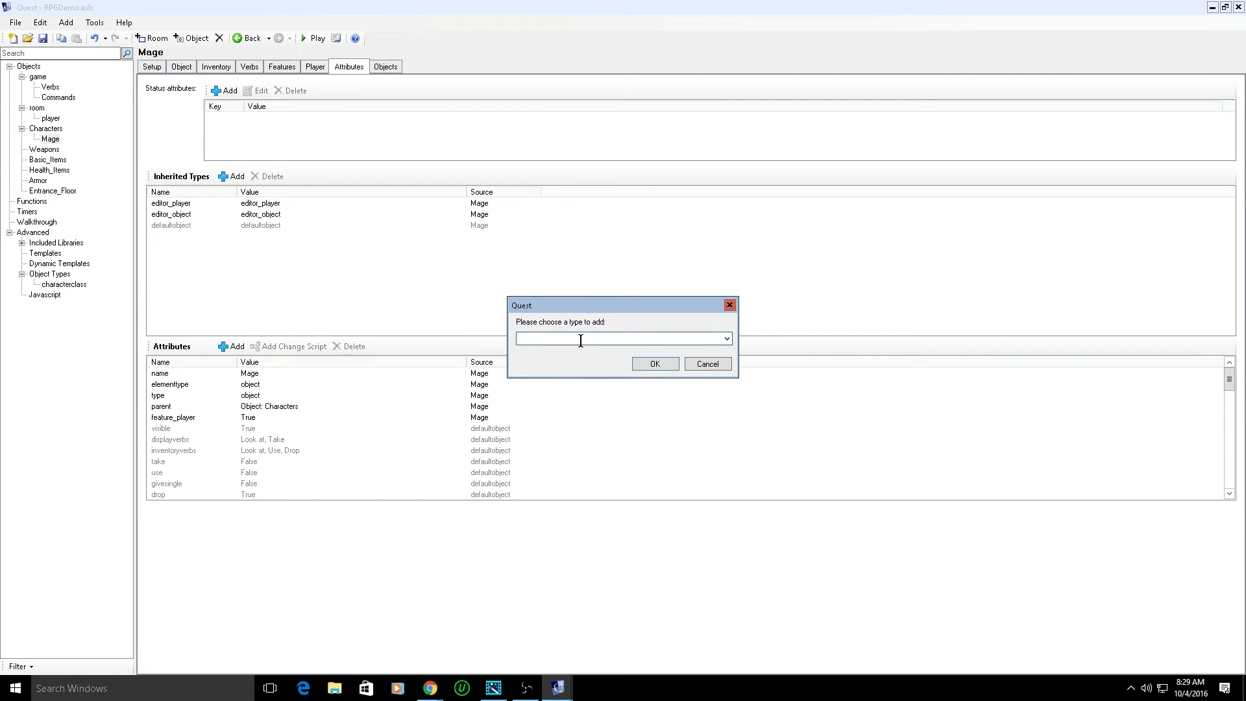
{"action": "type", "text": "char"}
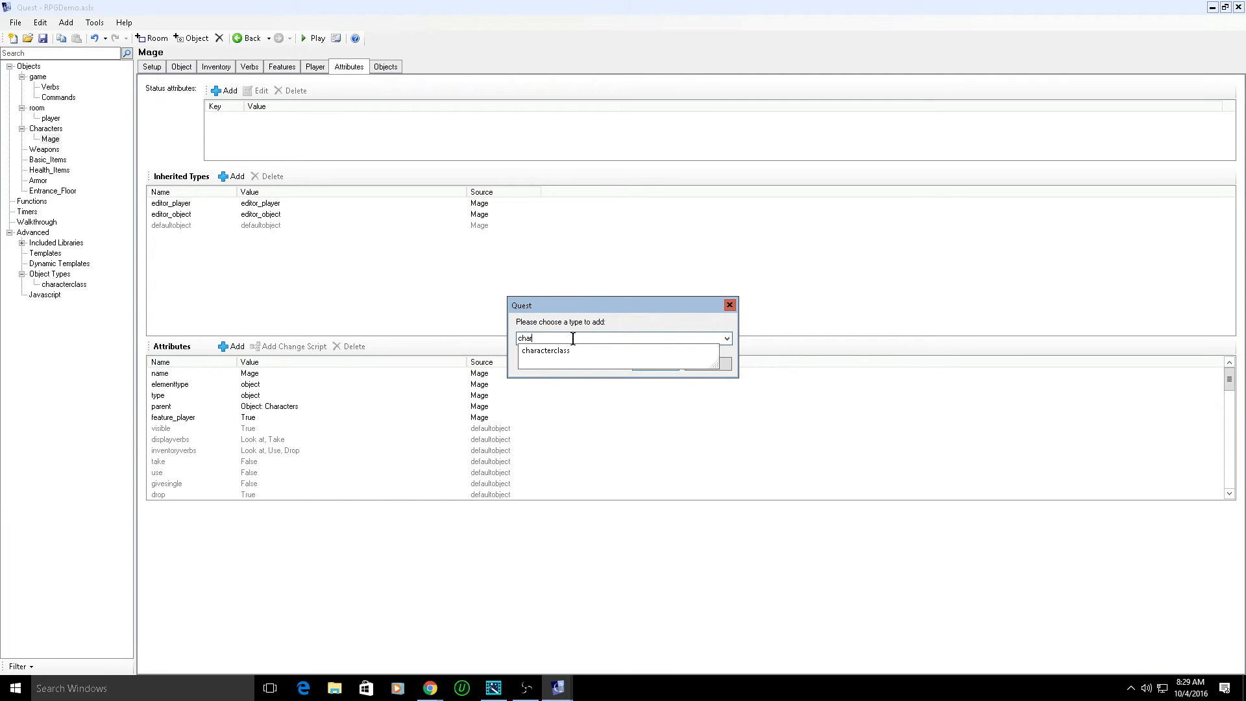
{"action": "left_click", "coordinate": [571, 351]}
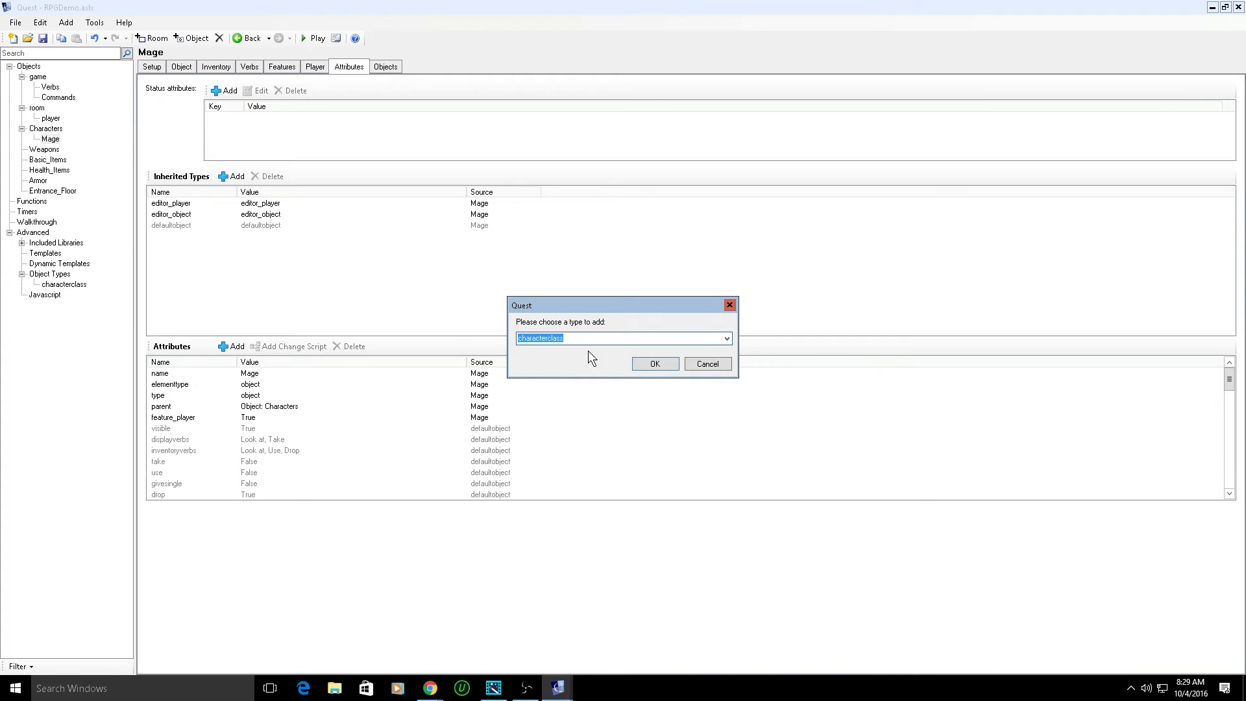
{"action": "left_click", "coordinate": [647, 364]}
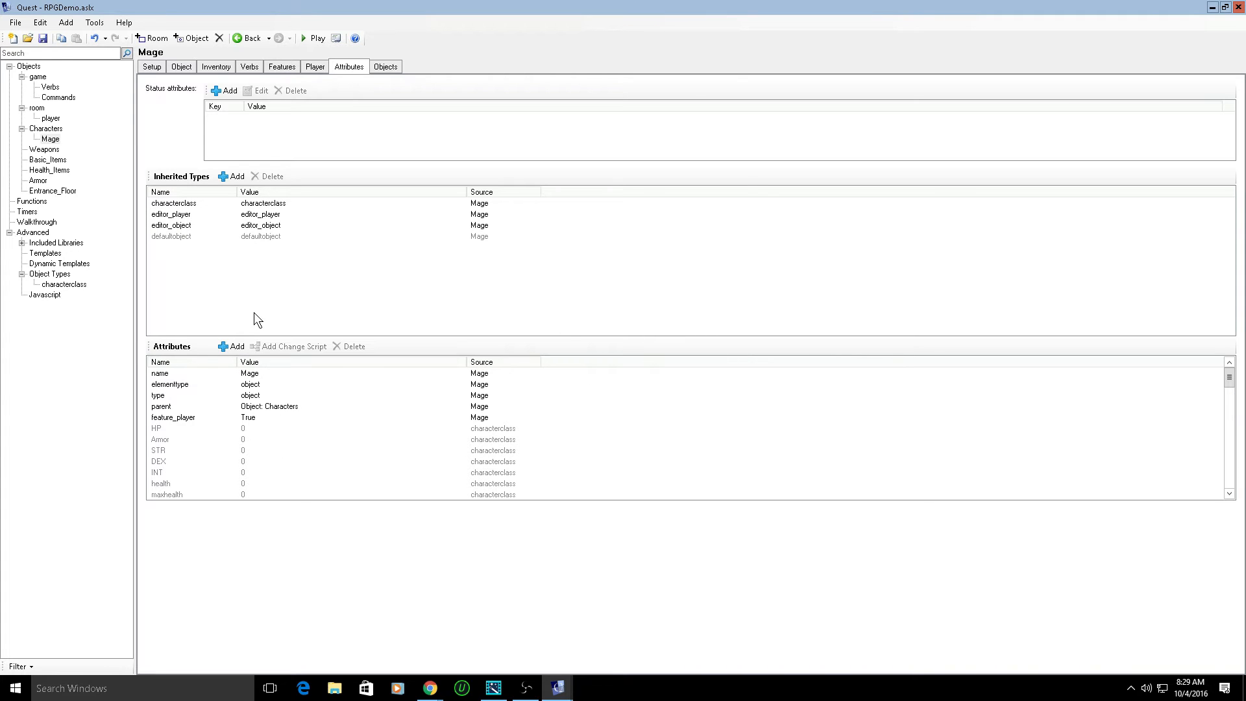
- Examine the attributes the Mage inherits from characterclass, including the objects available for its Equipment attribute
{"action": "left_click", "coordinate": [160, 429]}
{"action": "left_click", "coordinate": [177, 441]}
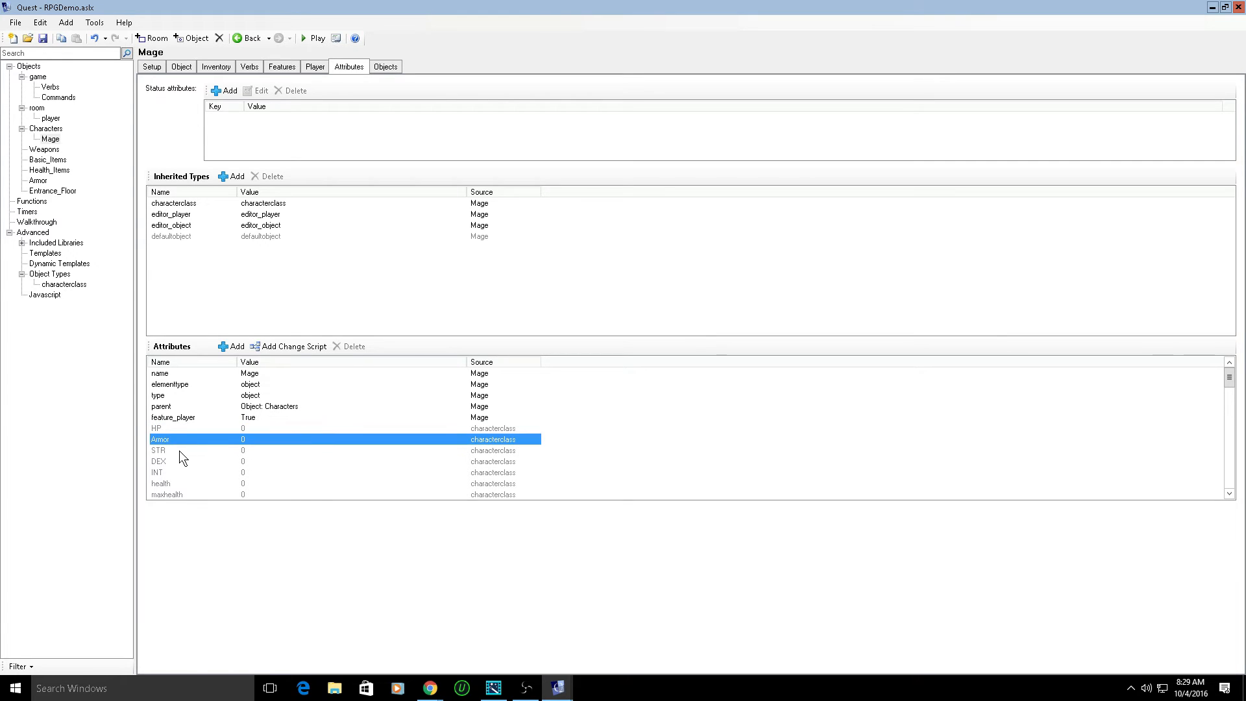
{"action": "left_click", "coordinate": [179, 450]}
{"action": "left_click", "coordinate": [161, 467]}
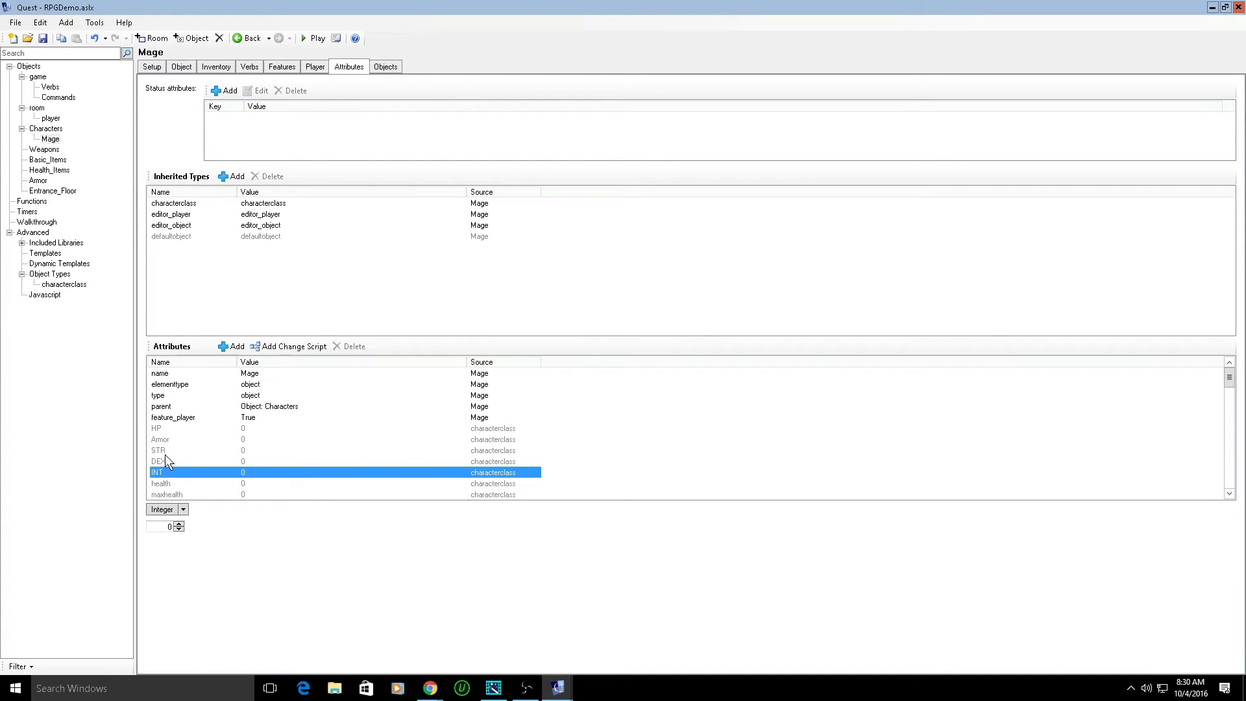
{"action": "left_click", "coordinate": [166, 460]}
{"action": "left_click", "coordinate": [176, 472]}
{"action": "left_click", "coordinate": [180, 483]}
{"action": "left_click", "coordinate": [185, 494]}
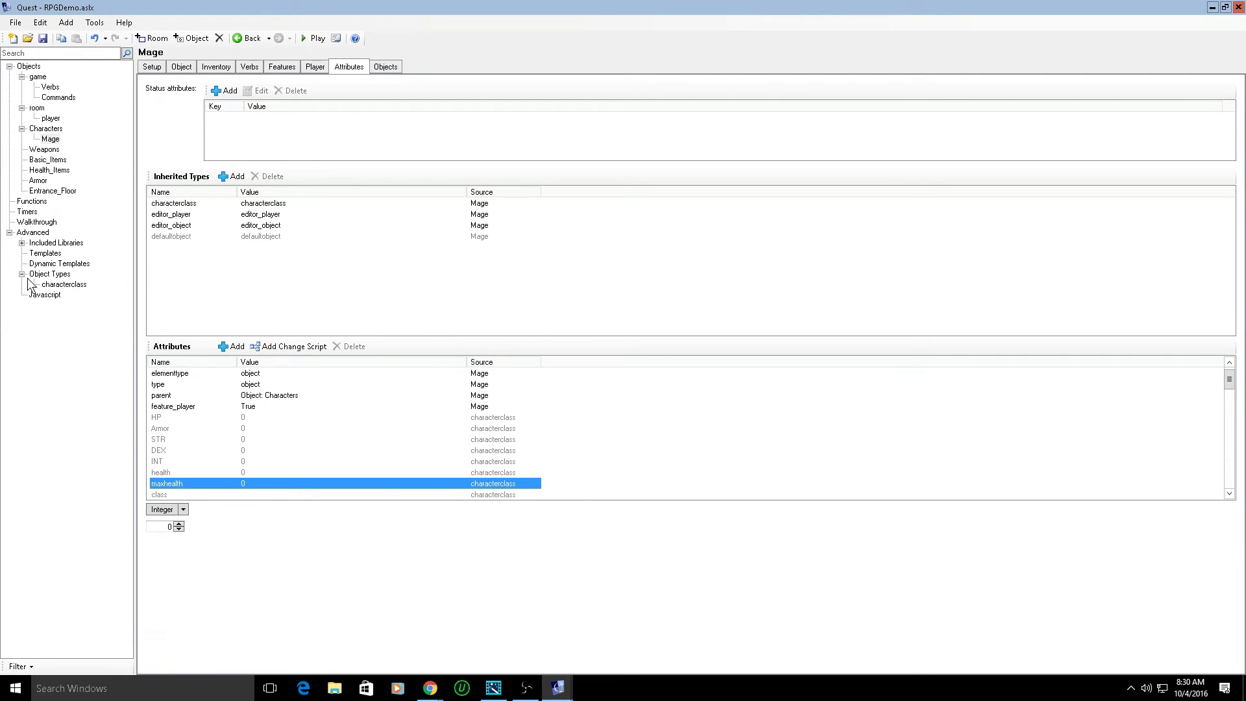
{"action": "scroll", "coordinate": [250, 447], "scroll_direction": "down", "scroll_amount": 3}
{"action": "scroll", "coordinate": [249, 446], "scroll_direction": "up", "scroll_amount": 3}
{"action": "scroll", "coordinate": [241, 448], "scroll_direction": "down", "scroll_amount": 2}
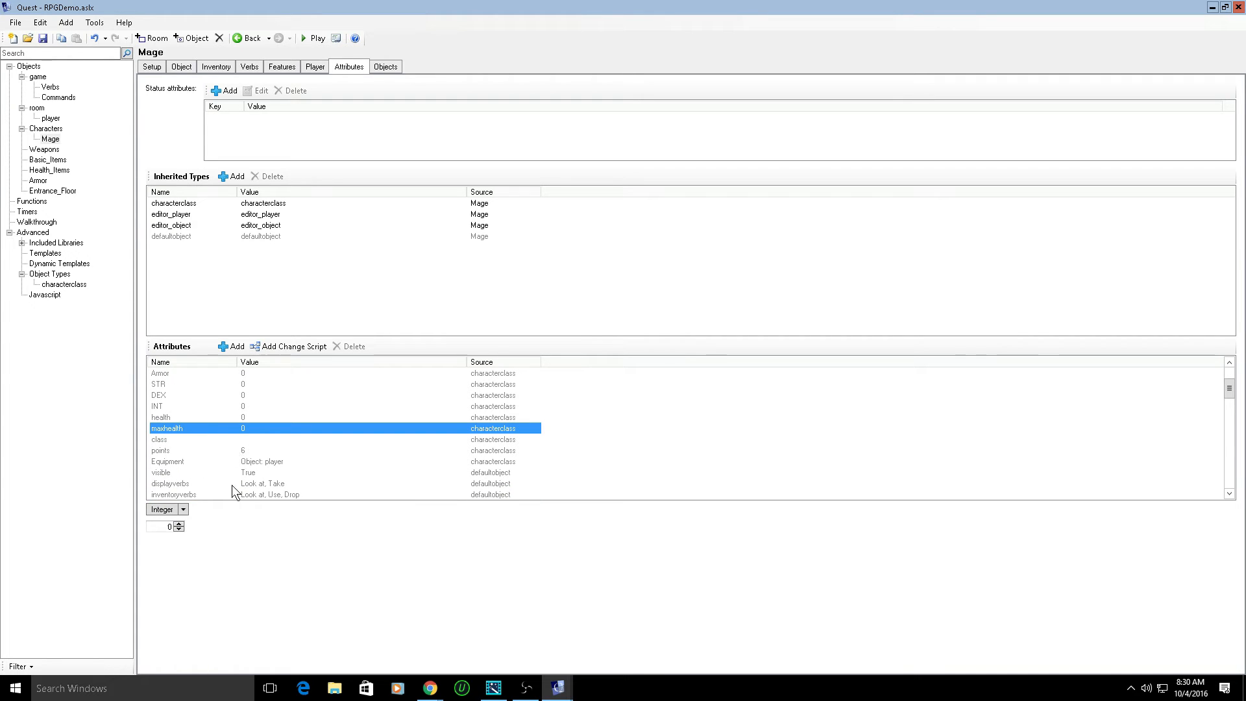
{"action": "left_click", "coordinate": [249, 463]}
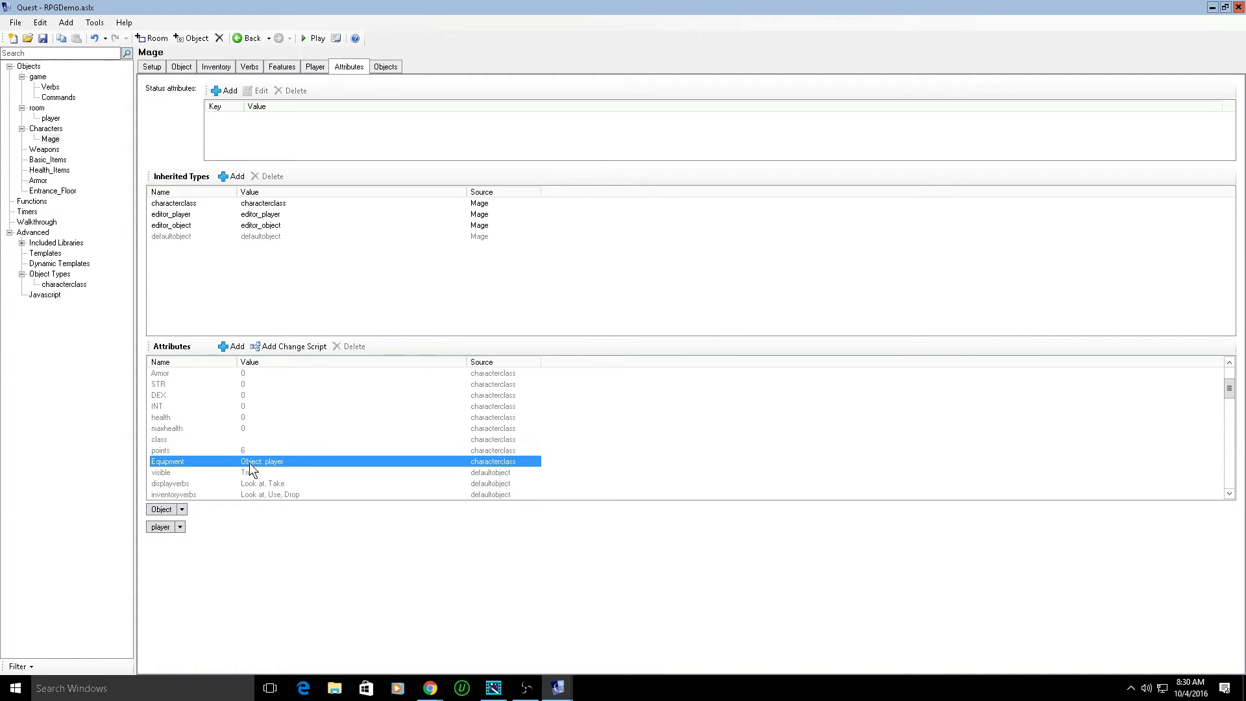
{"action": "left_click", "coordinate": [180, 527]}
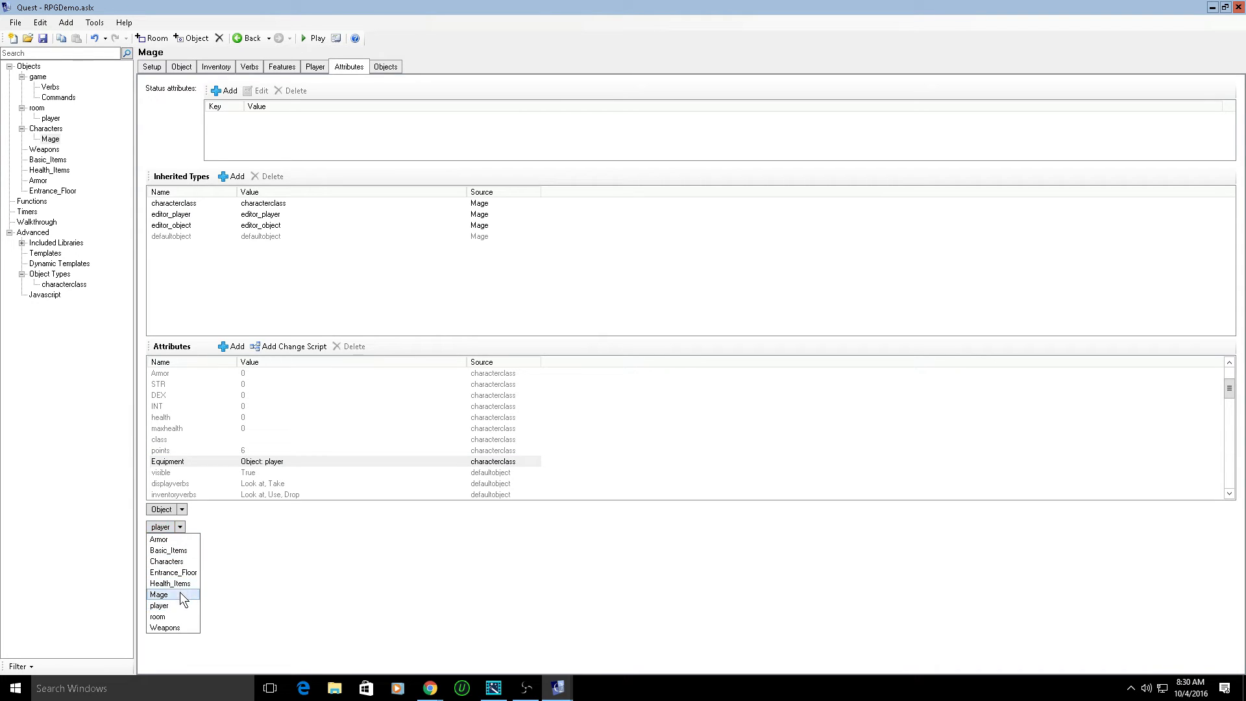
{"action": "left_click", "coordinate": [262, 548]}
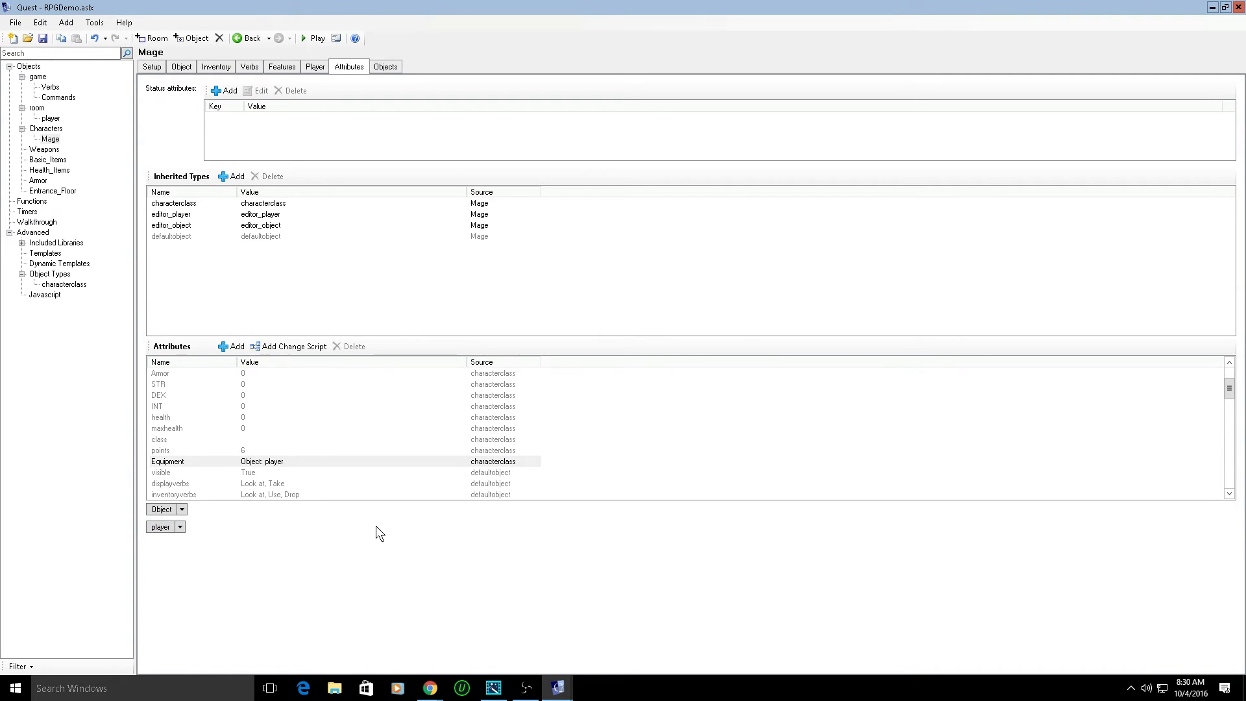
- Set the Mage's class attribute to the string Mage
{"action": "left_click", "coordinate": [165, 440]}
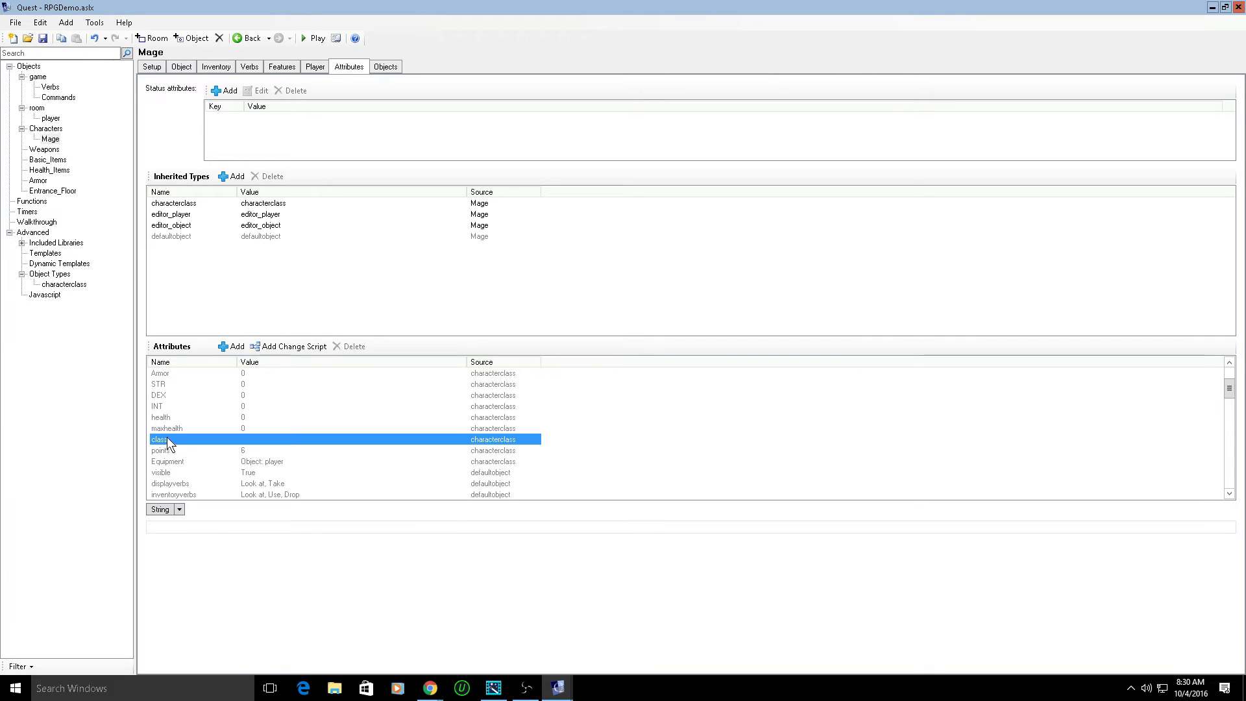
{"action": "left_click", "coordinate": [174, 526]}
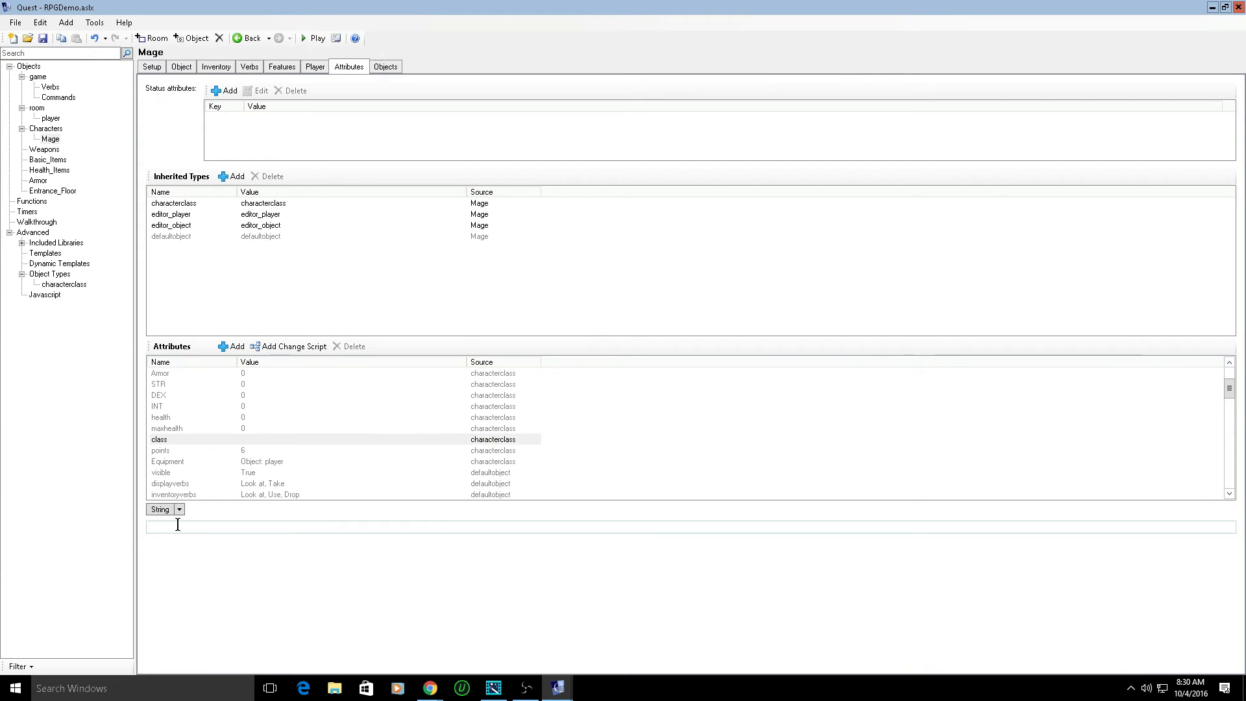
{"action": "type", "text": "Mage"}
- Set the Mage's maxhealth attribute to 20 and its health attribute to 10
{"action": "left_click", "coordinate": [177, 428]}
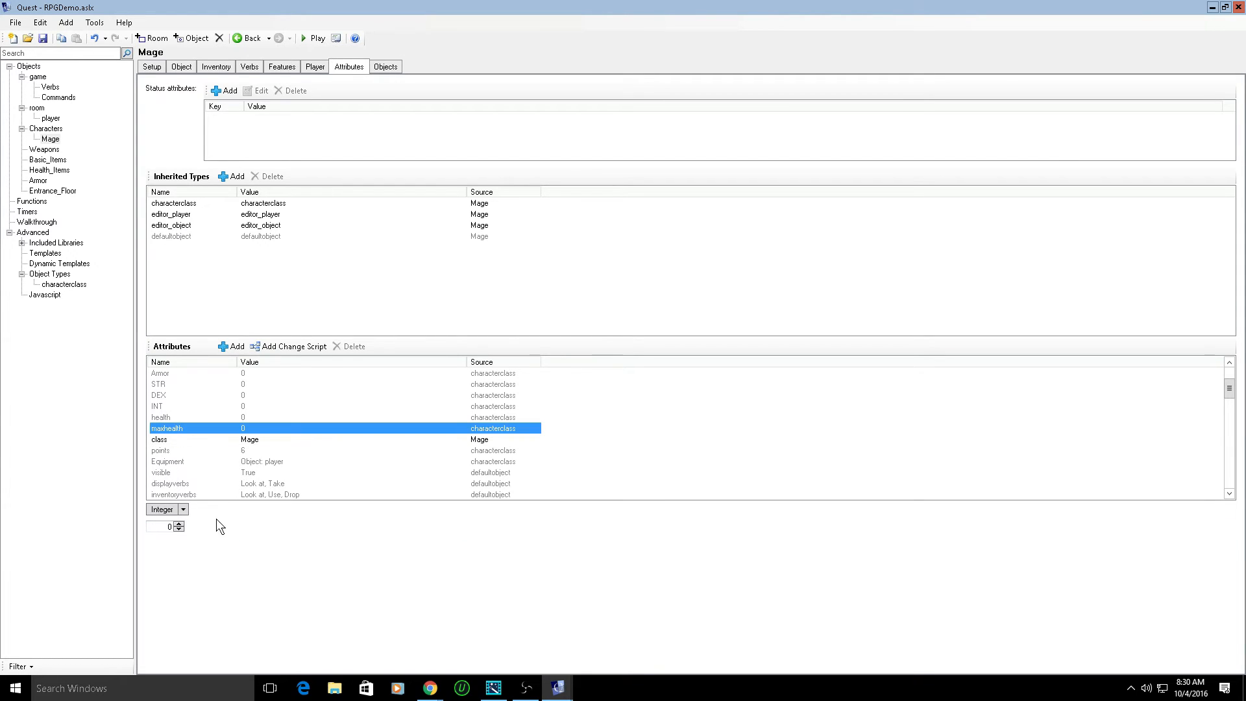
{"action": "left_click", "coordinate": [172, 527]}
{"action": "type", "text": "20"}
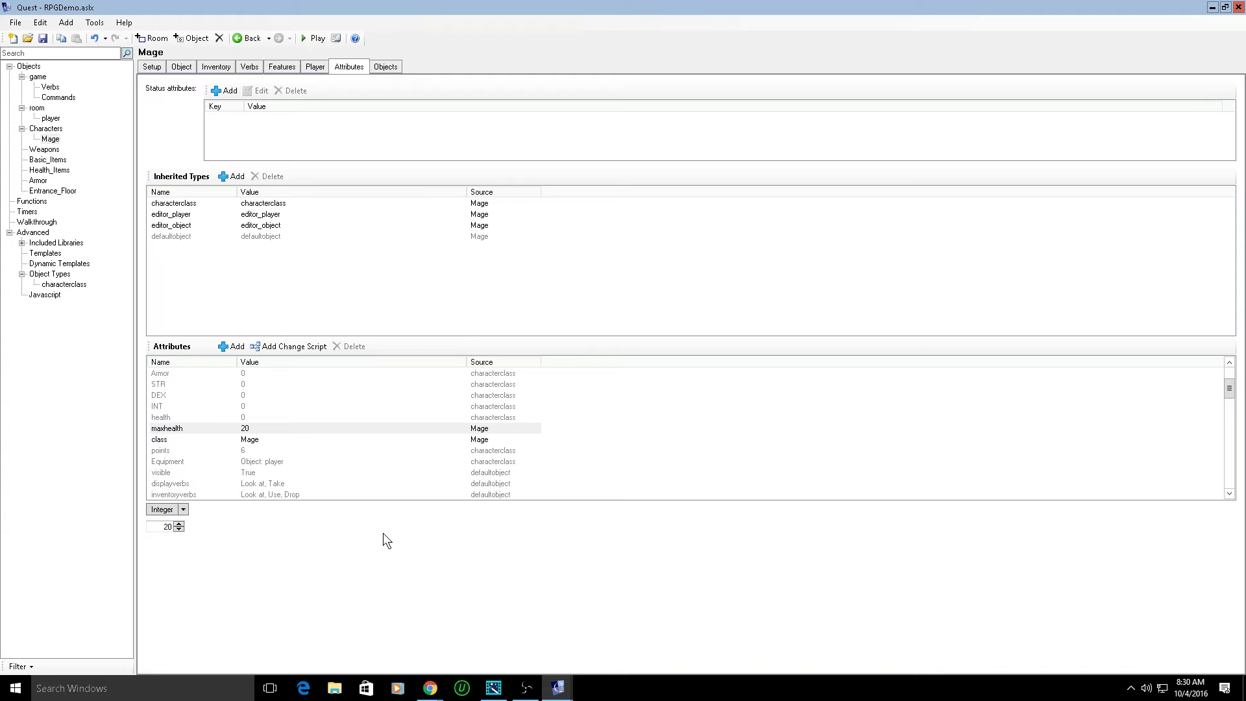
{"action": "left_click", "coordinate": [163, 416]}
{"action": "left_click", "coordinate": [168, 527]}
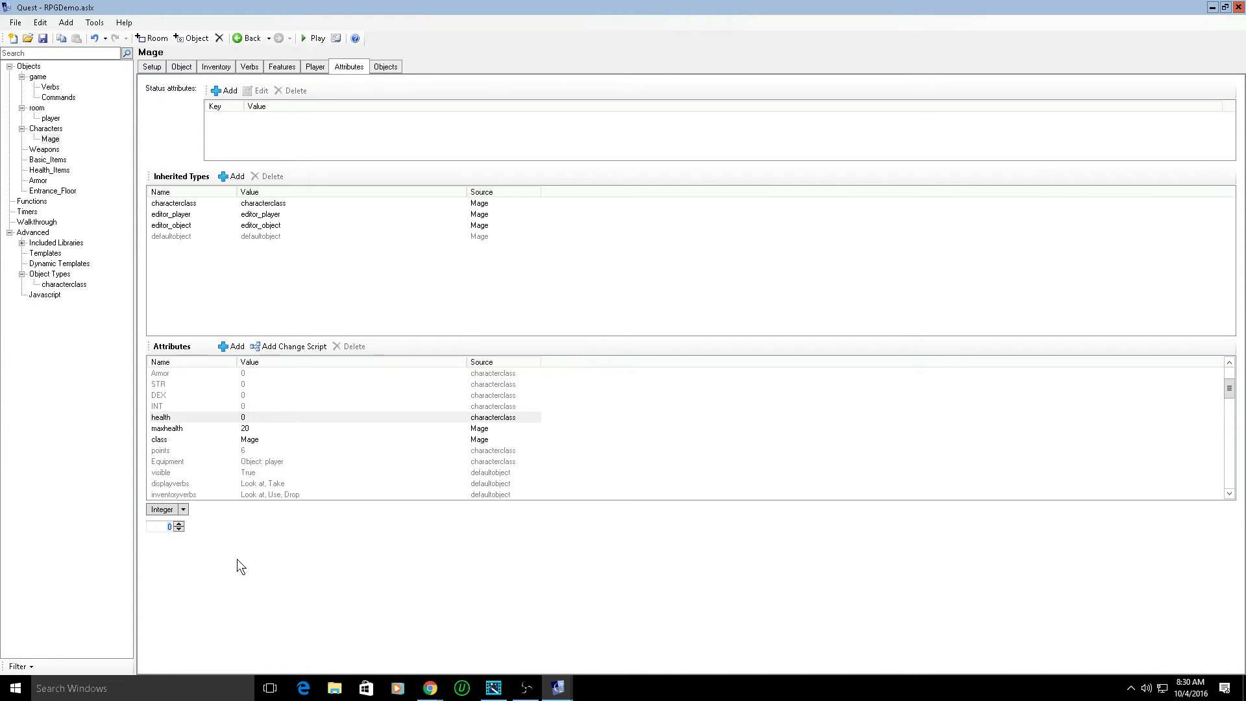
{"action": "type", "text": "10"}
{"action": "scroll", "coordinate": [224, 450], "scroll_direction": "up", "scroll_amount": 2}
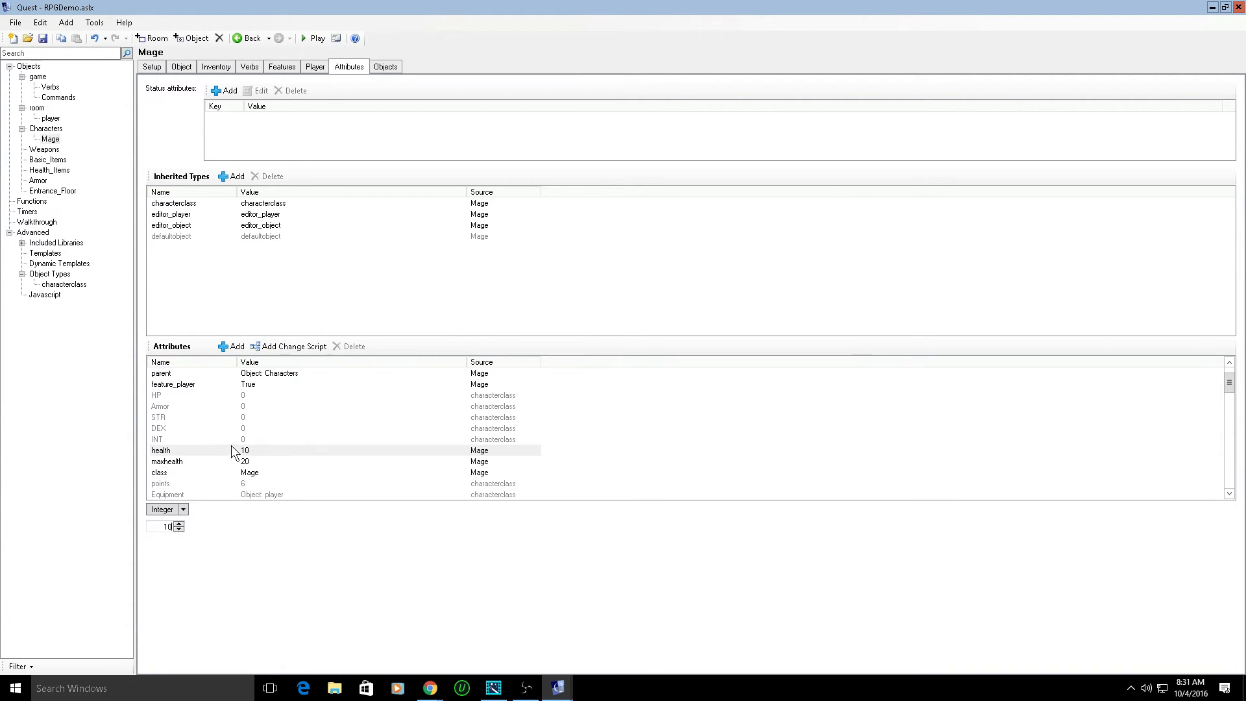
- Change the HP attribute of the characterclass object type to the String type
{"action": "scroll", "coordinate": [235, 452], "scroll_direction": "down", "scroll_amount": 1}
{"action": "left_click", "coordinate": [168, 407]}
{"action": "left_click", "coordinate": [160, 395]}
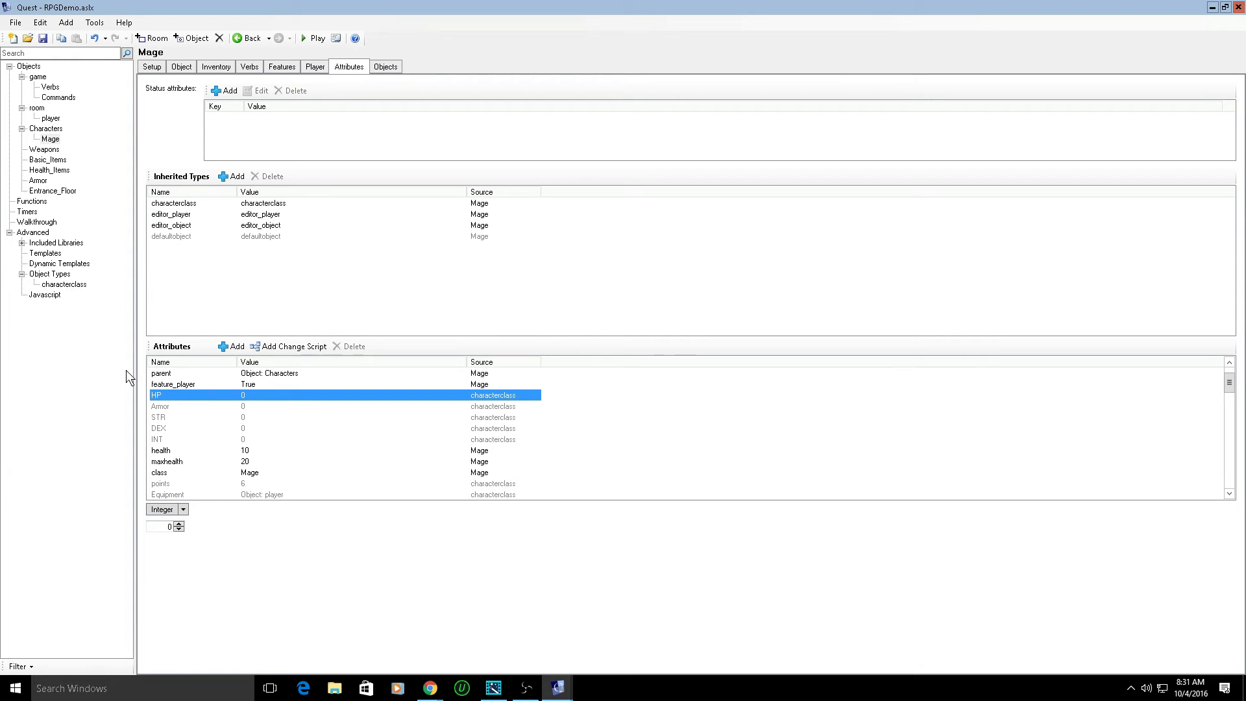
{"action": "left_click", "coordinate": [68, 284]}
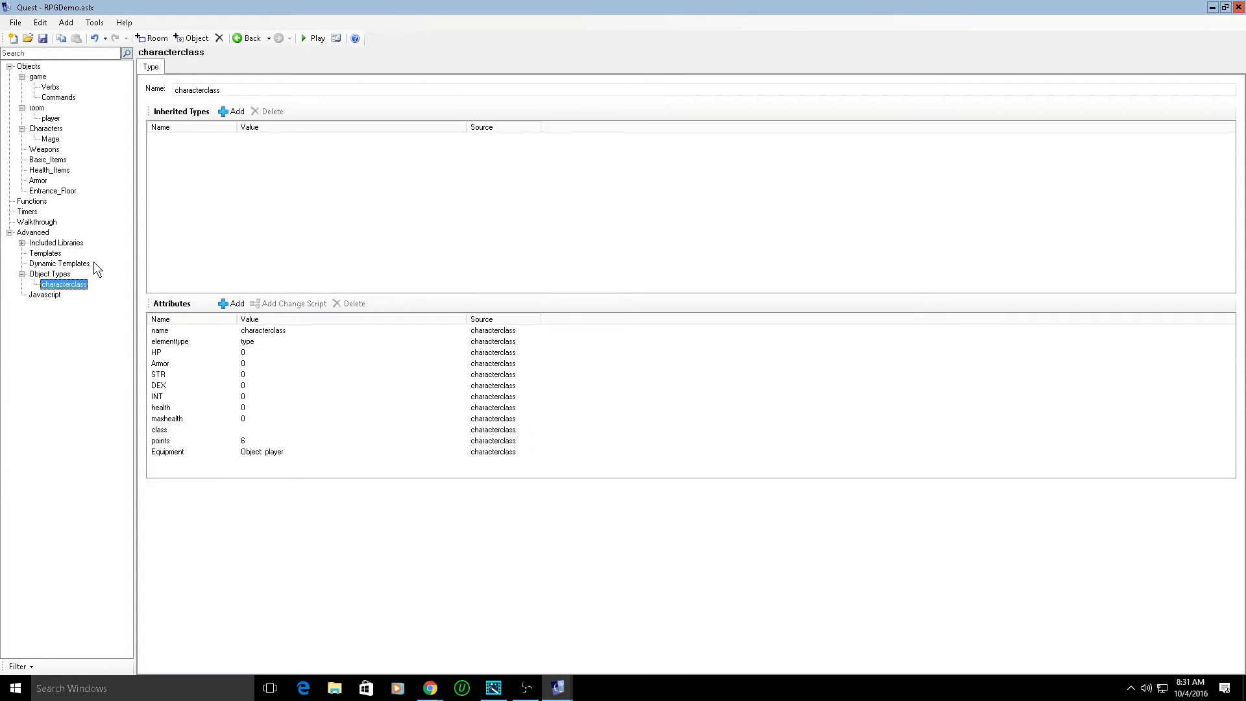
{"action": "left_click", "coordinate": [161, 351]}
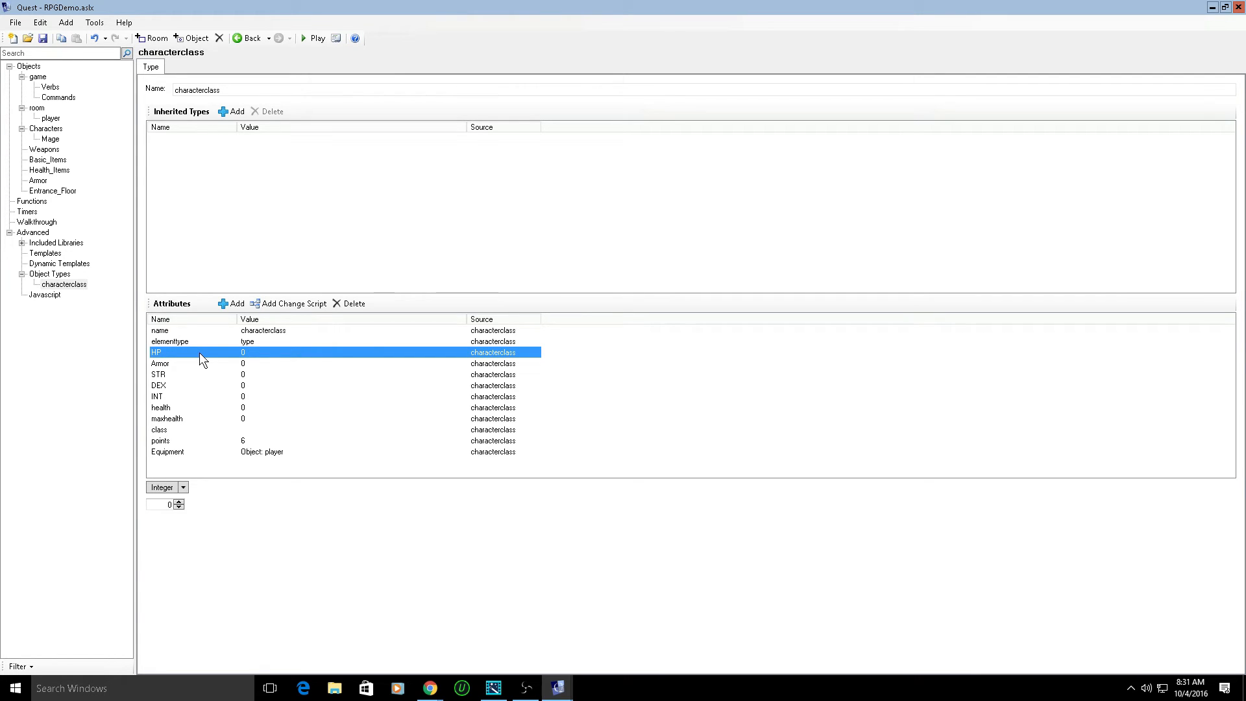
{"action": "left_click", "coordinate": [64, 275]}
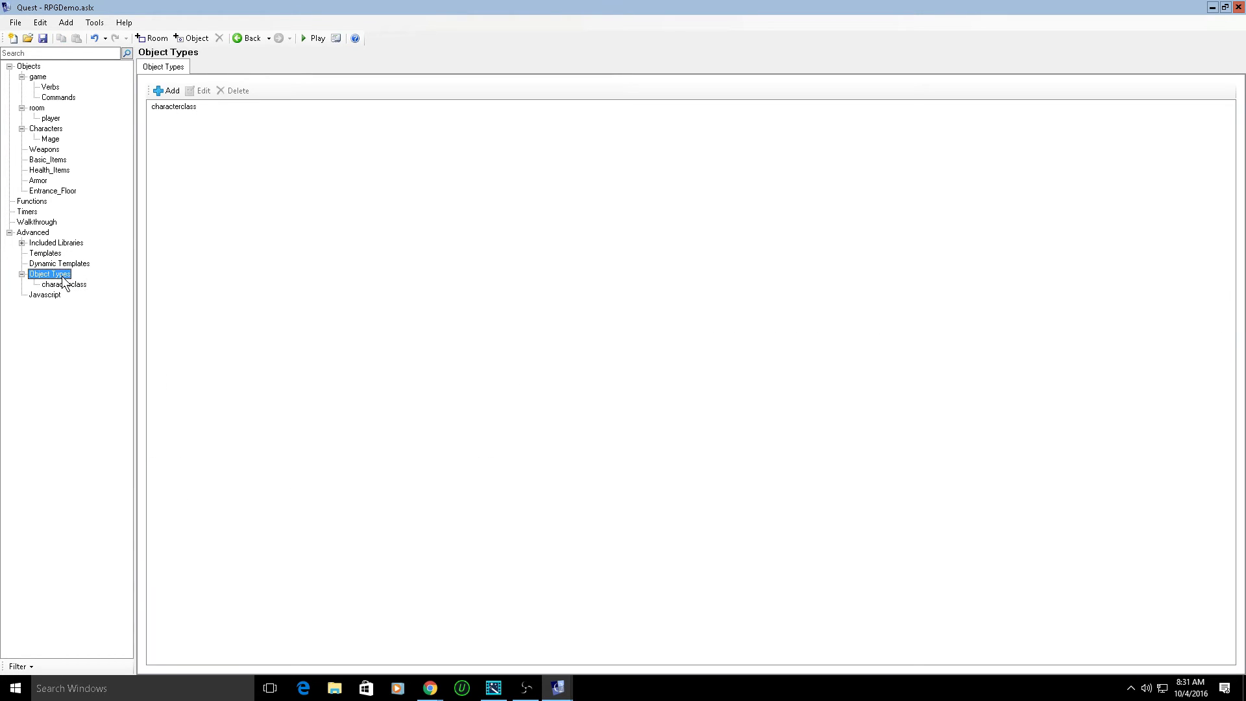
{"action": "left_click", "coordinate": [65, 284]}
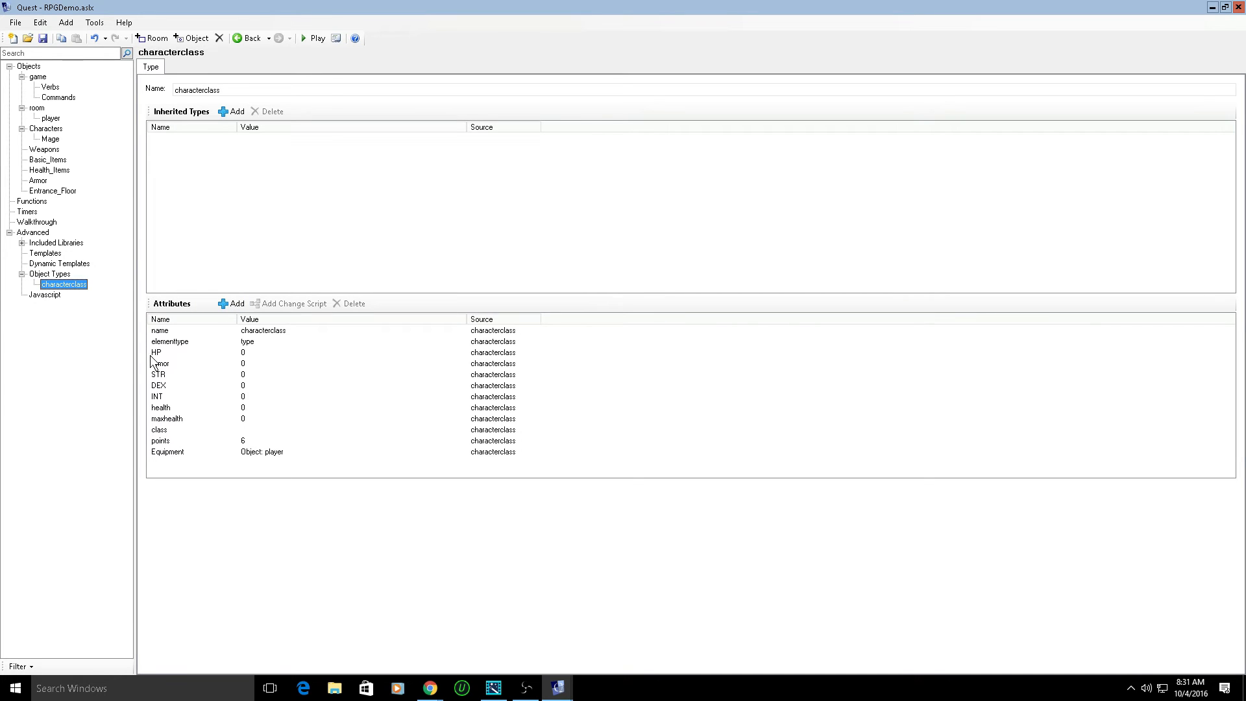
{"action": "left_click", "coordinate": [156, 353]}
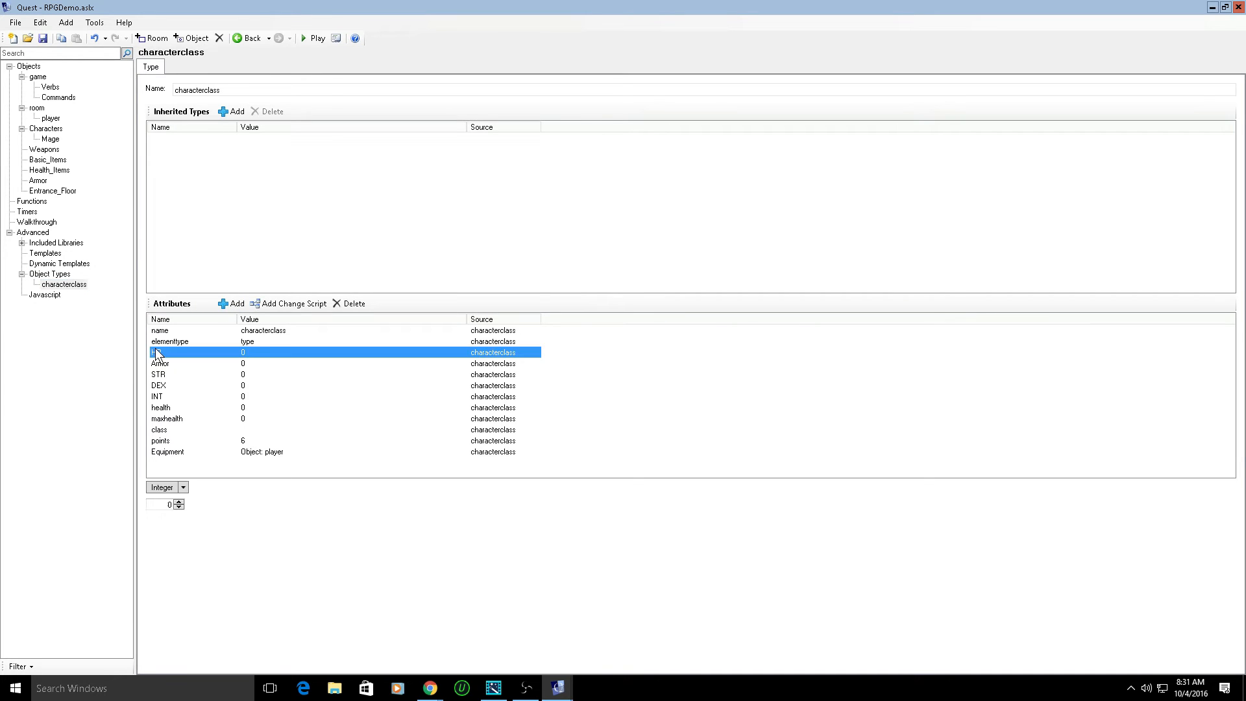
{"action": "left_click", "coordinate": [177, 488]}
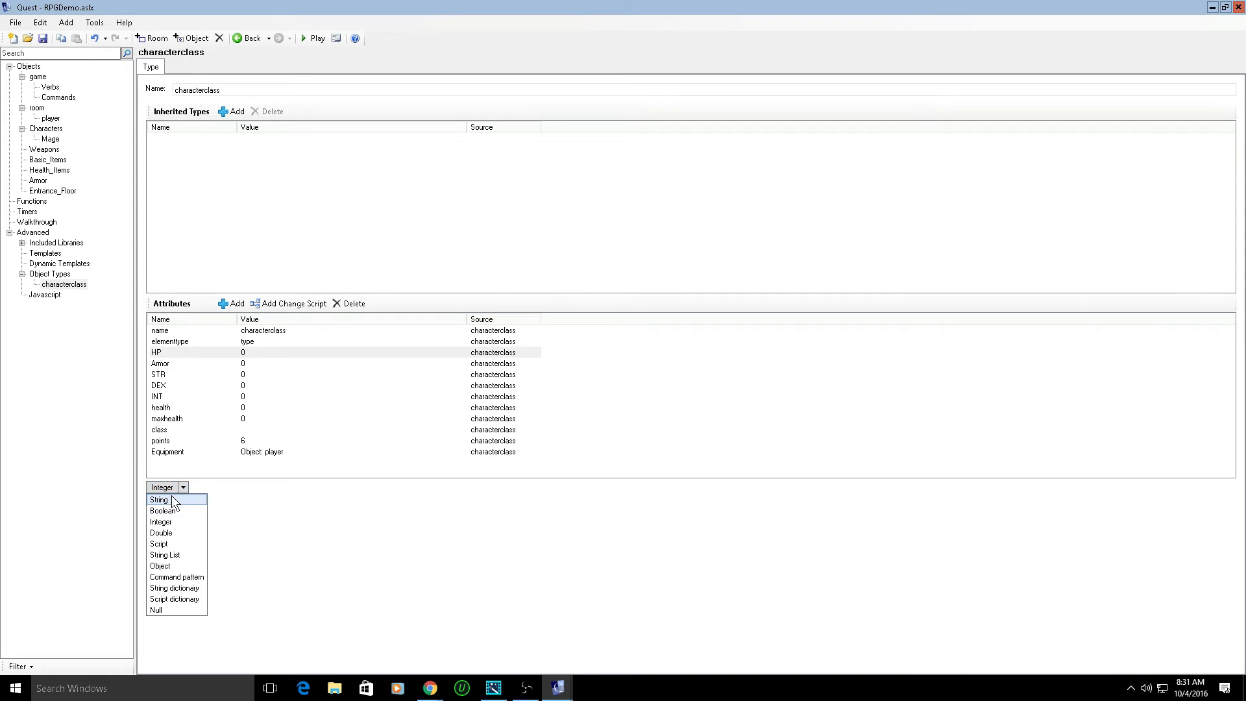
{"action": "left_click", "coordinate": [170, 502]}
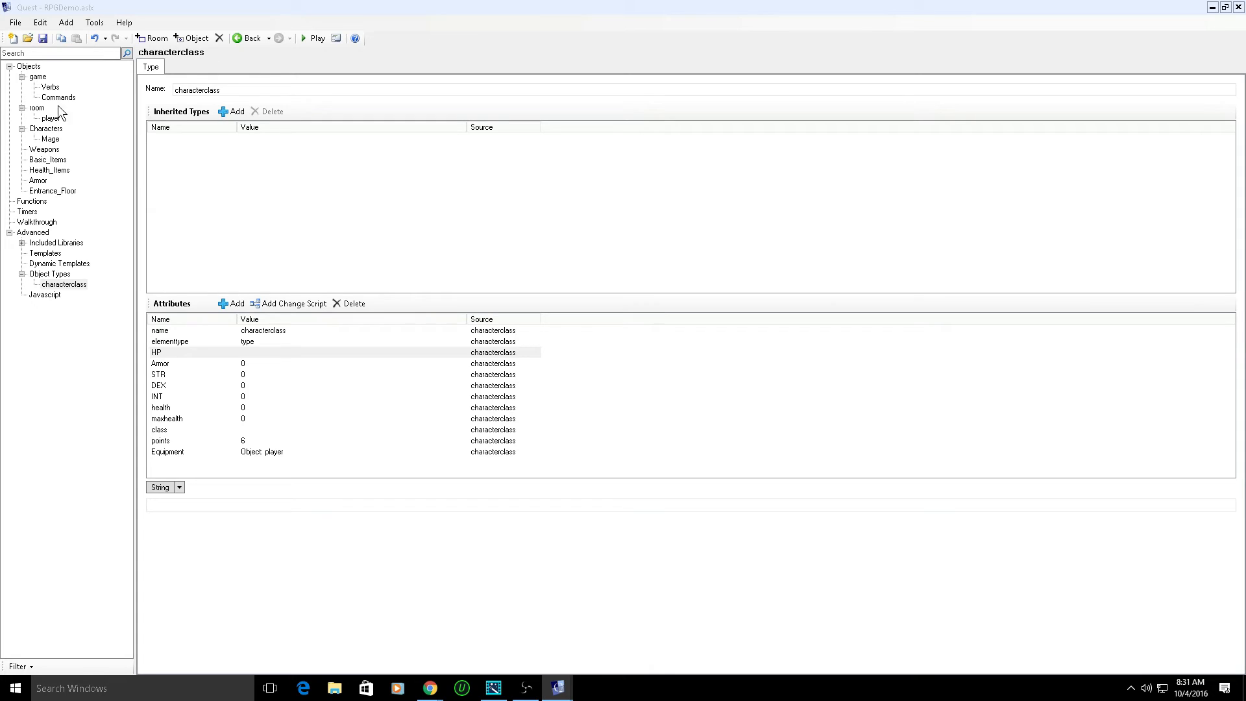
- Add HP as a status attribute of the Mage object with a blank value
{"action": "left_click", "coordinate": [50, 138]}
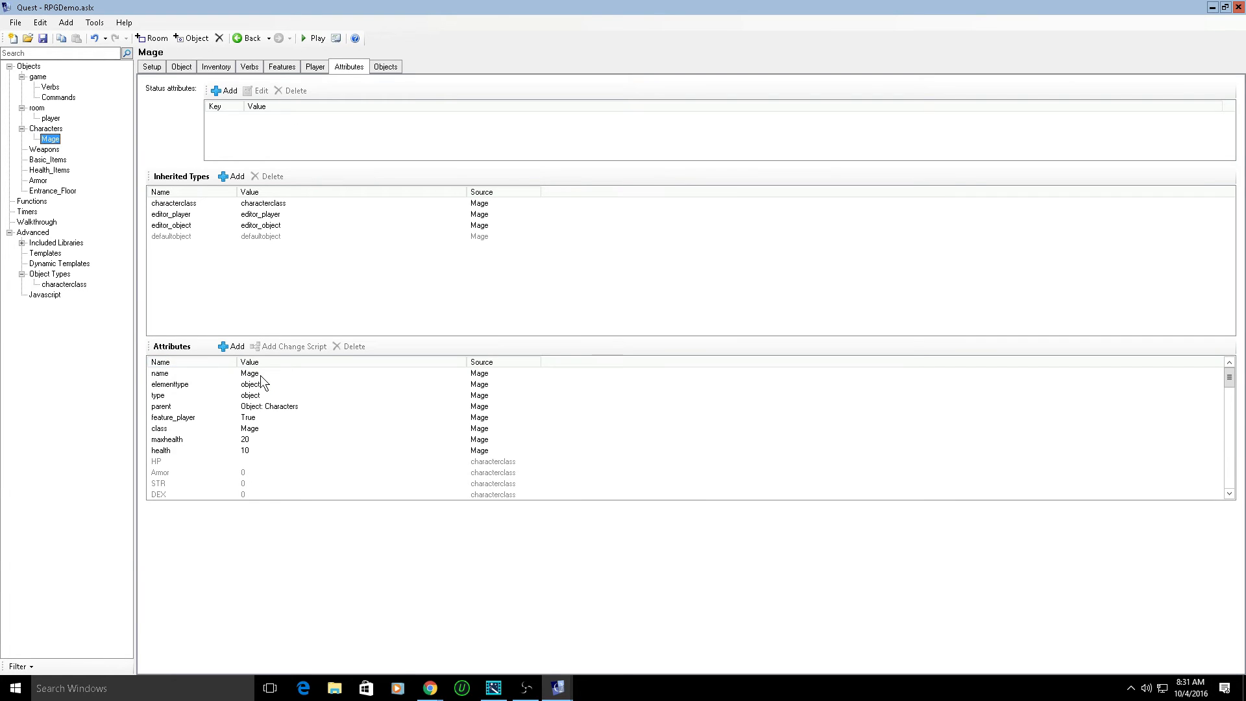
{"action": "scroll", "coordinate": [233, 457], "scroll_direction": "down", "scroll_amount": 3}
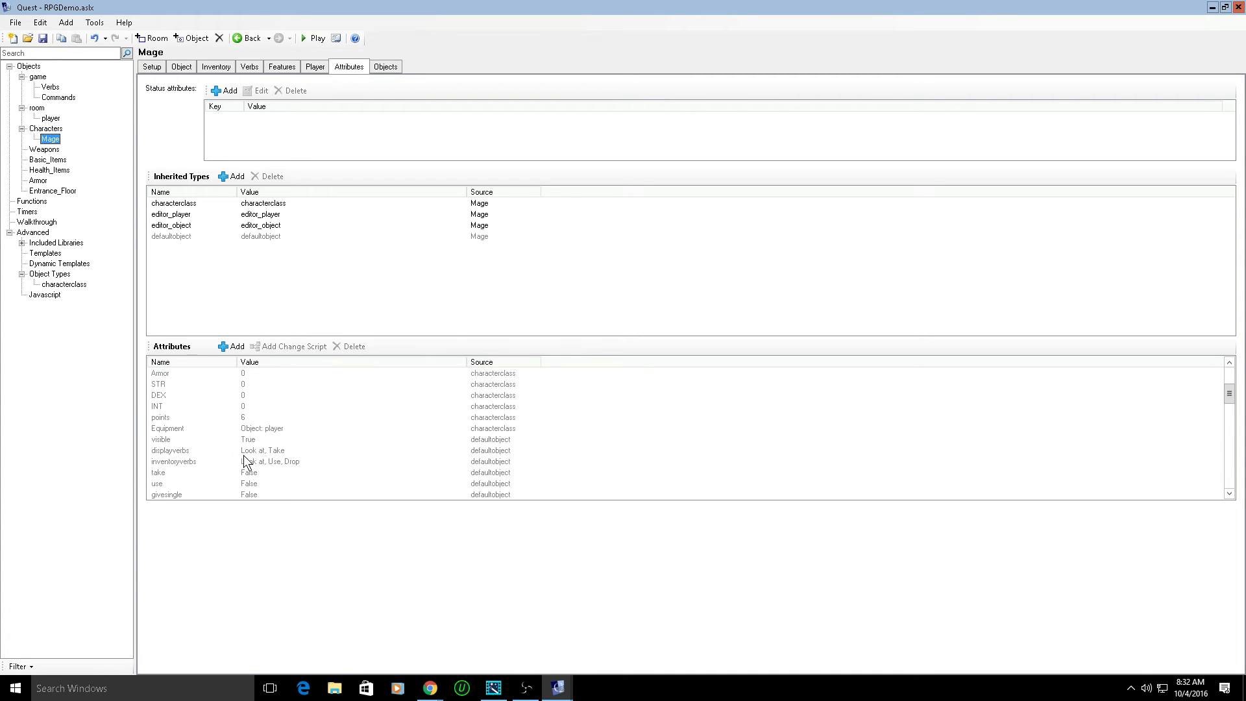
{"action": "scroll", "coordinate": [242, 423], "scroll_direction": "up", "scroll_amount": 3}
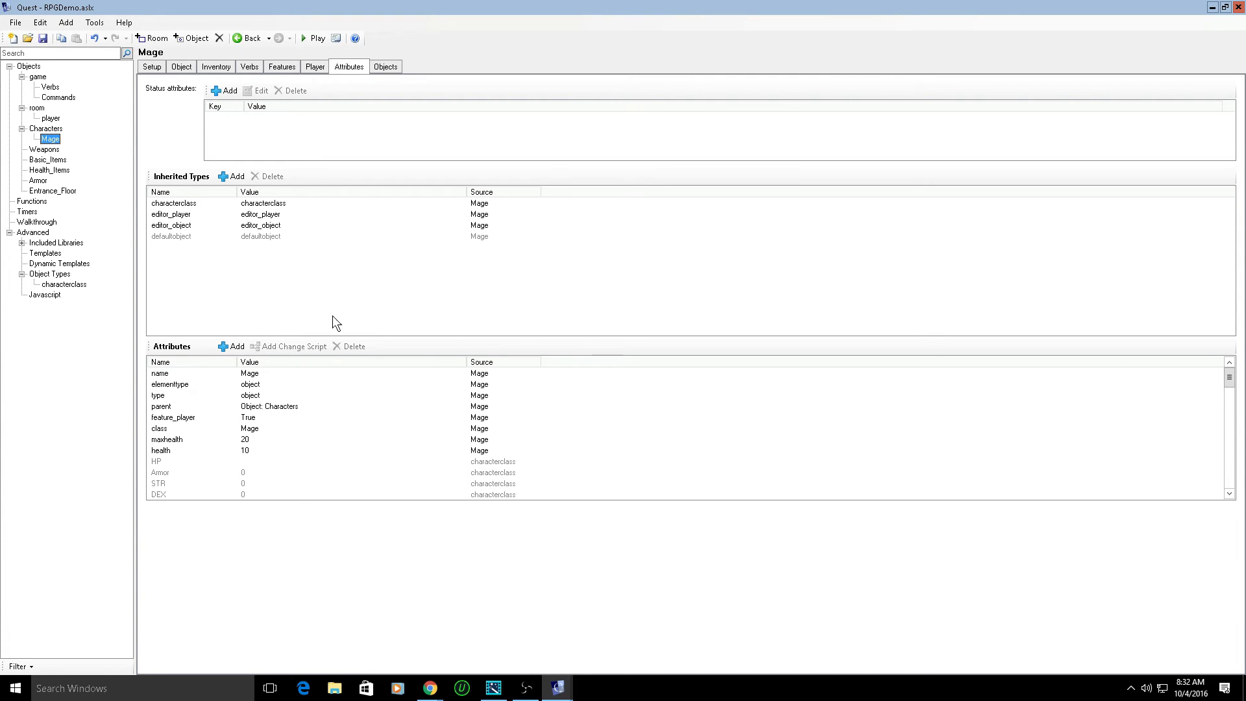
{"action": "left_click", "coordinate": [232, 93]}
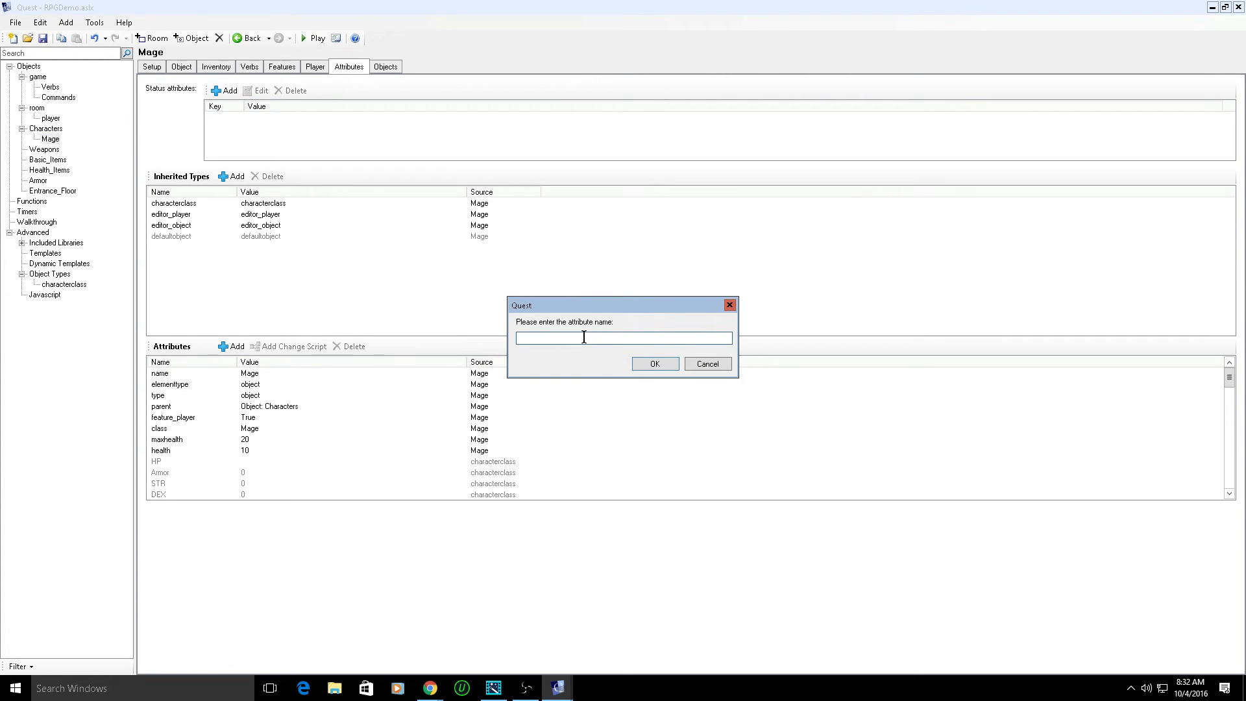
{"action": "type", "text": "HP"}
{"action": "left_click", "coordinate": [654, 363]}
{"action": "left_click", "coordinate": [654, 365]}
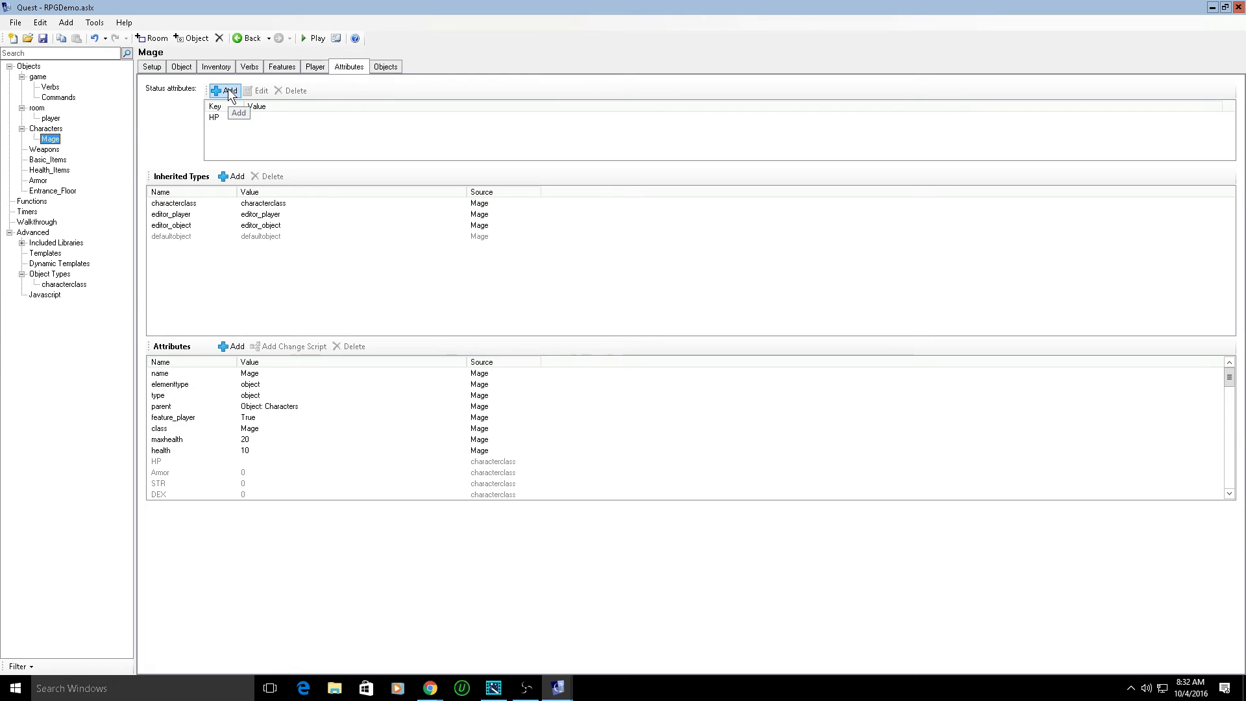
{"action": "left_click", "coordinate": [237, 119]}
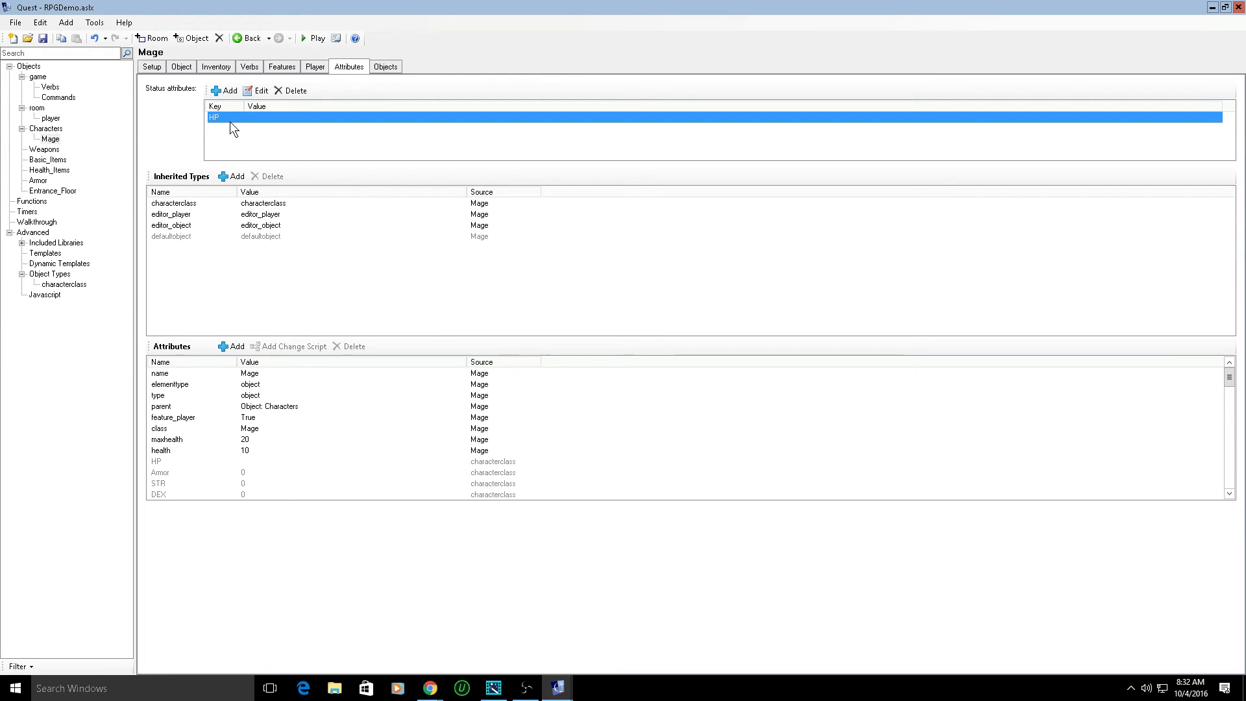
{"action": "left_click", "coordinate": [239, 131]}
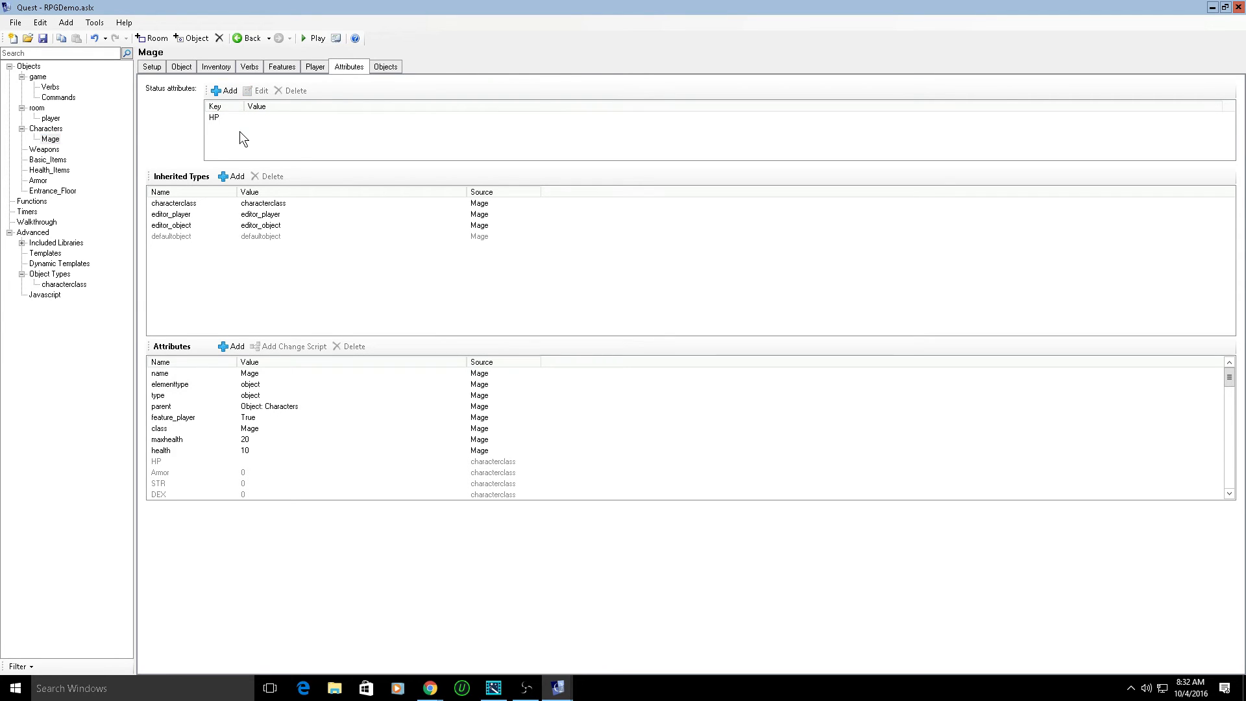
- Add Armor and STR to the Mage's status attributes with blank values
{"action": "left_click", "coordinate": [217, 90]}
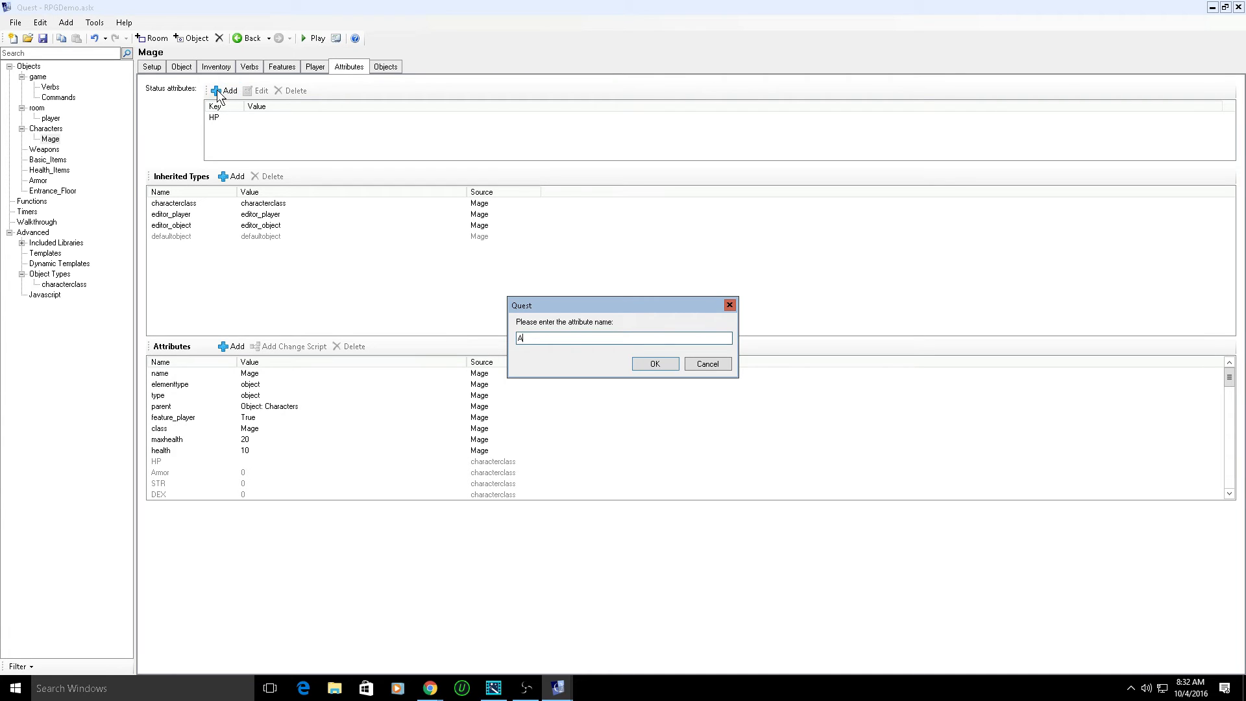
{"action": "type", "text": "Armor"}
{"action": "key", "text": "Return"}
{"action": "key", "text": "Return"}
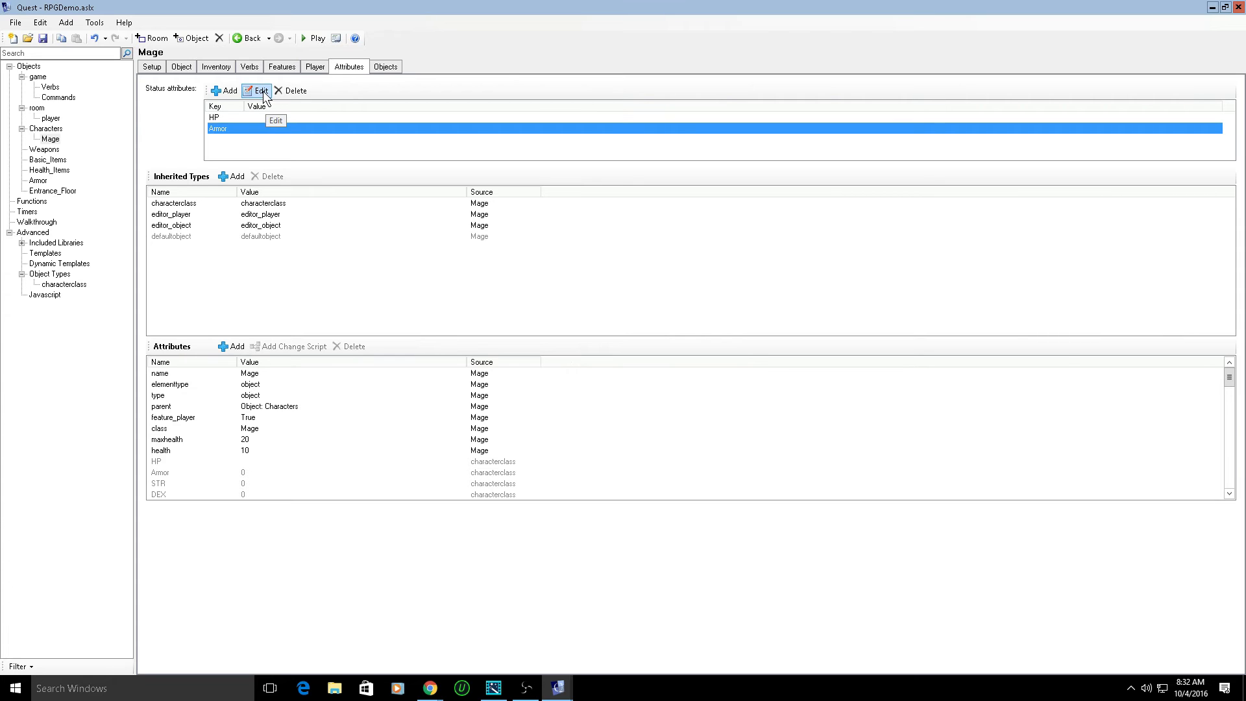
{"action": "left_click", "coordinate": [225, 92]}
{"action": "type", "text": "STR"}
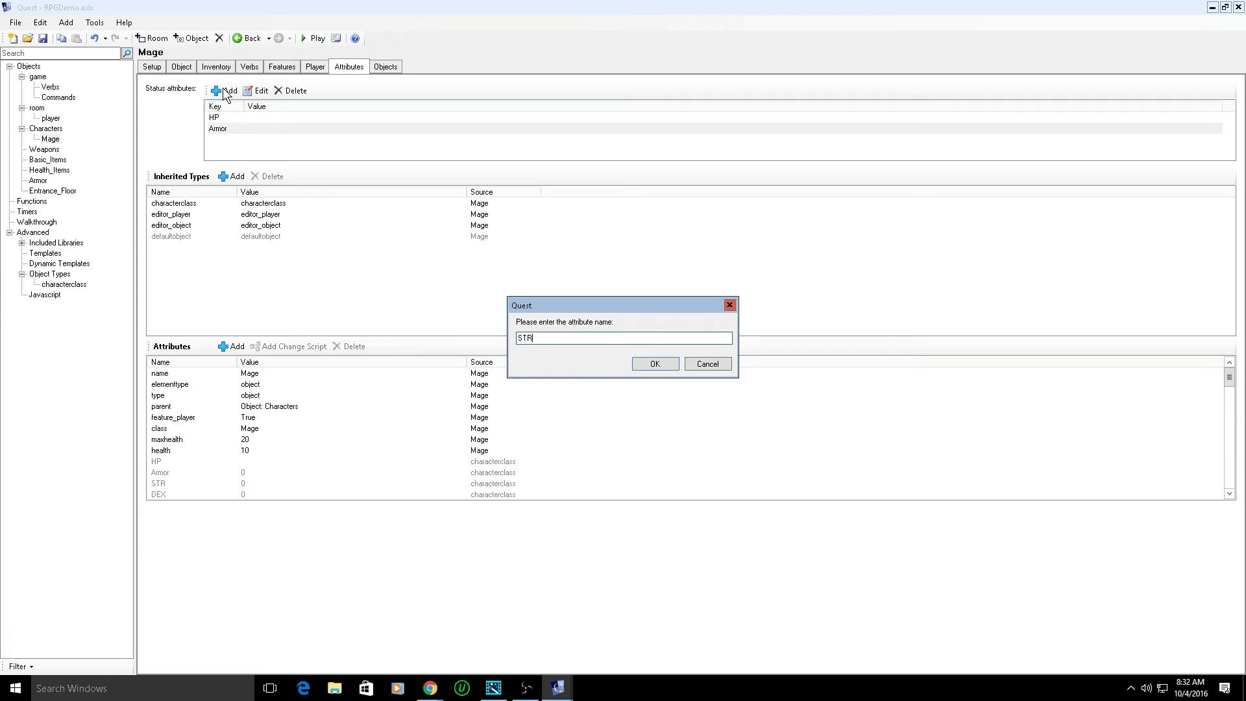
{"action": "key", "text": "Return"}
{"action": "key", "text": "Return"}
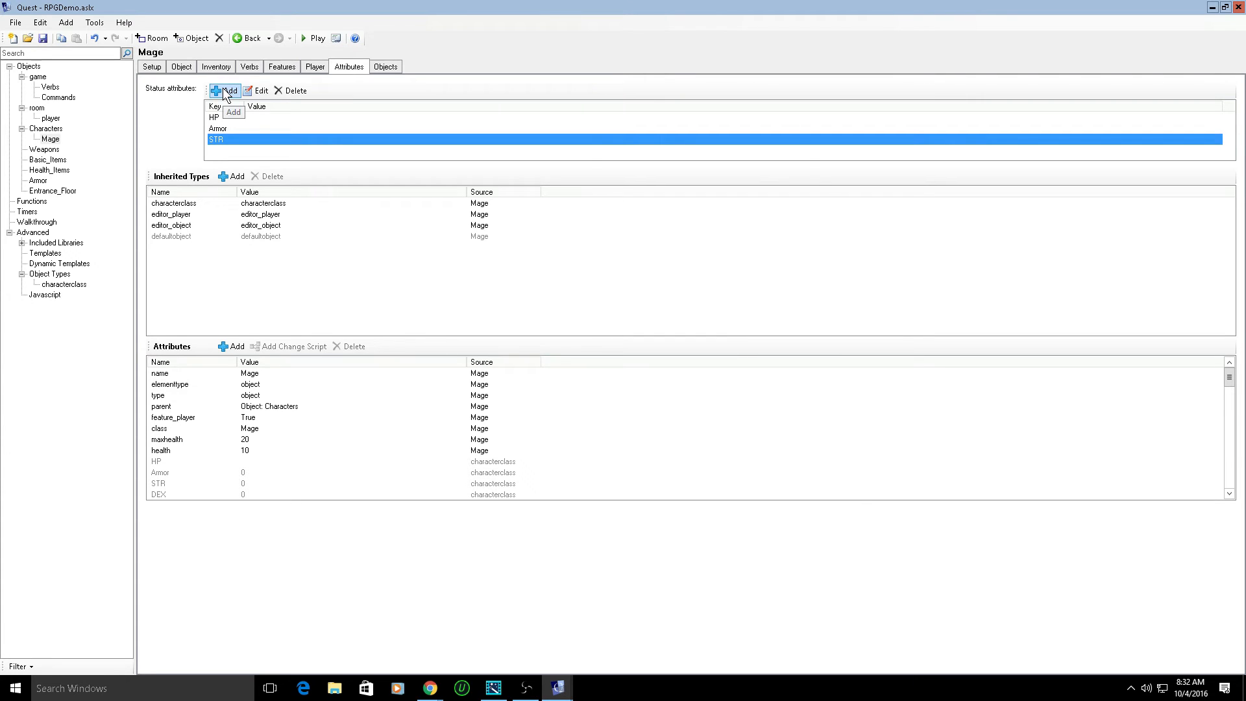
- Add DEX and INT to the Mage's status attributes with blank values
{"action": "left_click", "coordinate": [224, 93]}
{"action": "type", "text": "DEX"}
{"action": "key", "text": "Return"}
{"action": "key", "text": "Return"}
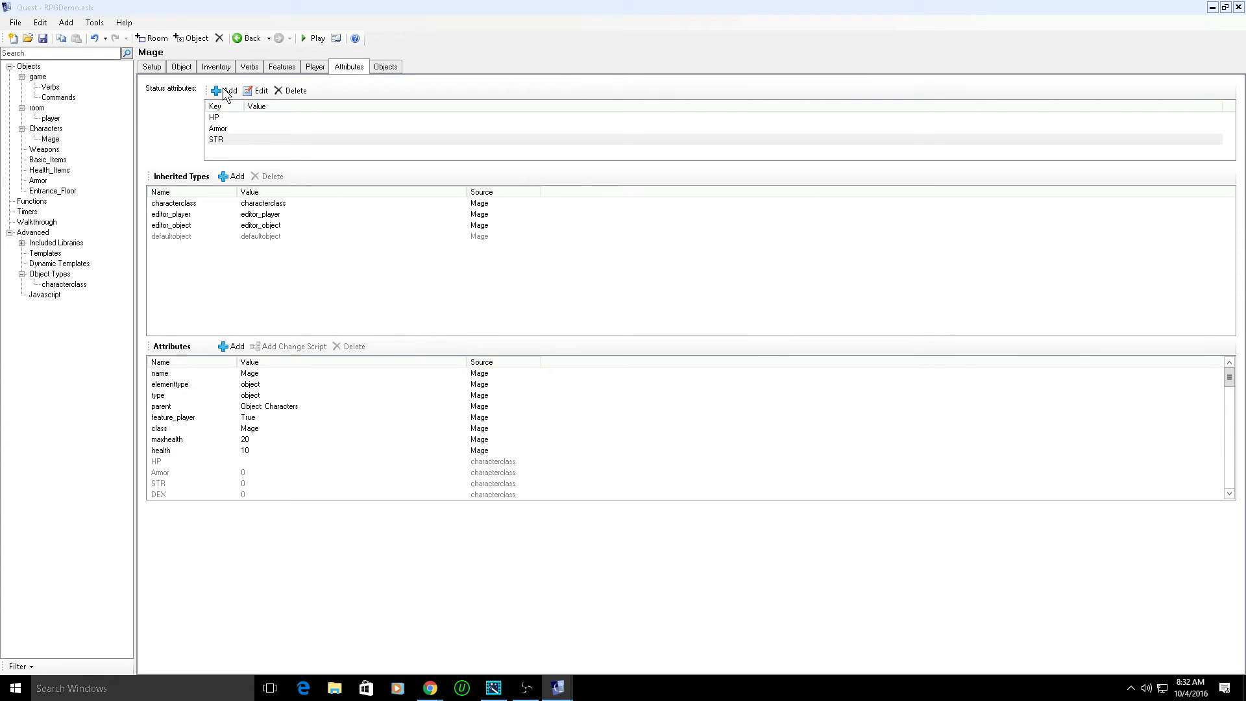
{"action": "left_click", "coordinate": [224, 93]}
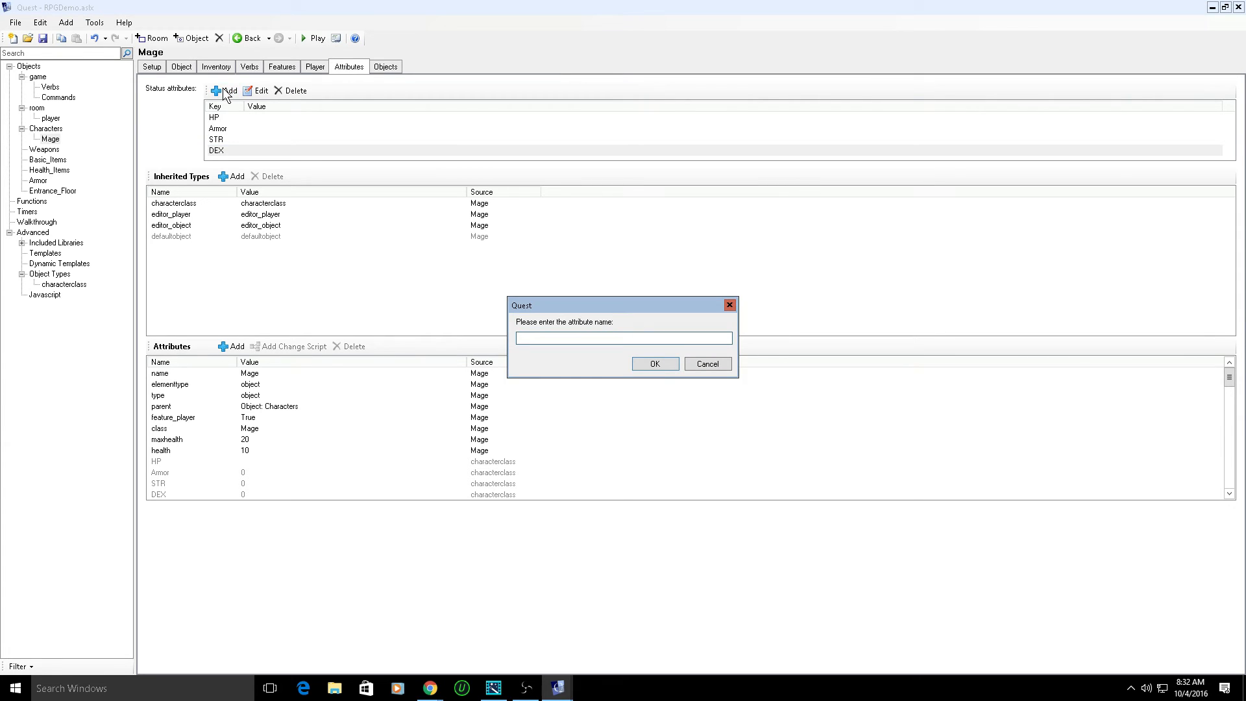
{"action": "type", "text": "INT"}
{"action": "key", "text": "Return"}
{"action": "key", "text": "Return"}
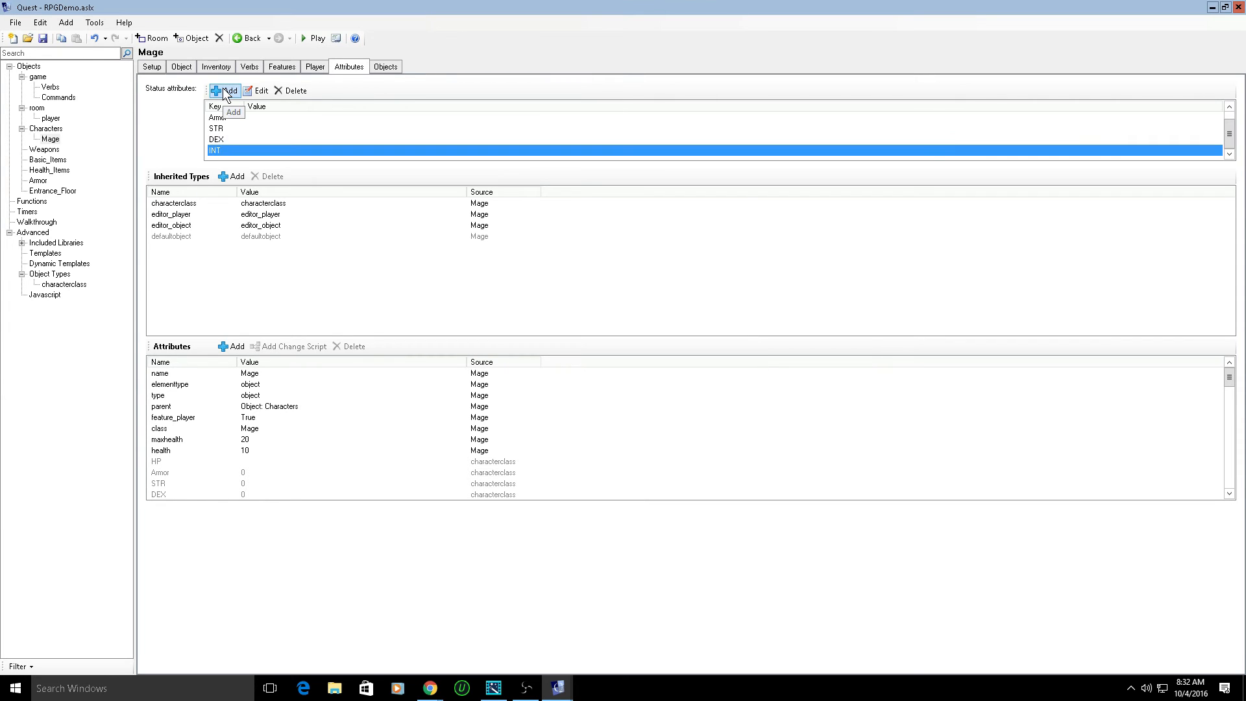
- Add Equipment to the Mage's status attributes with a blank value
{"action": "left_click", "coordinate": [223, 91]}
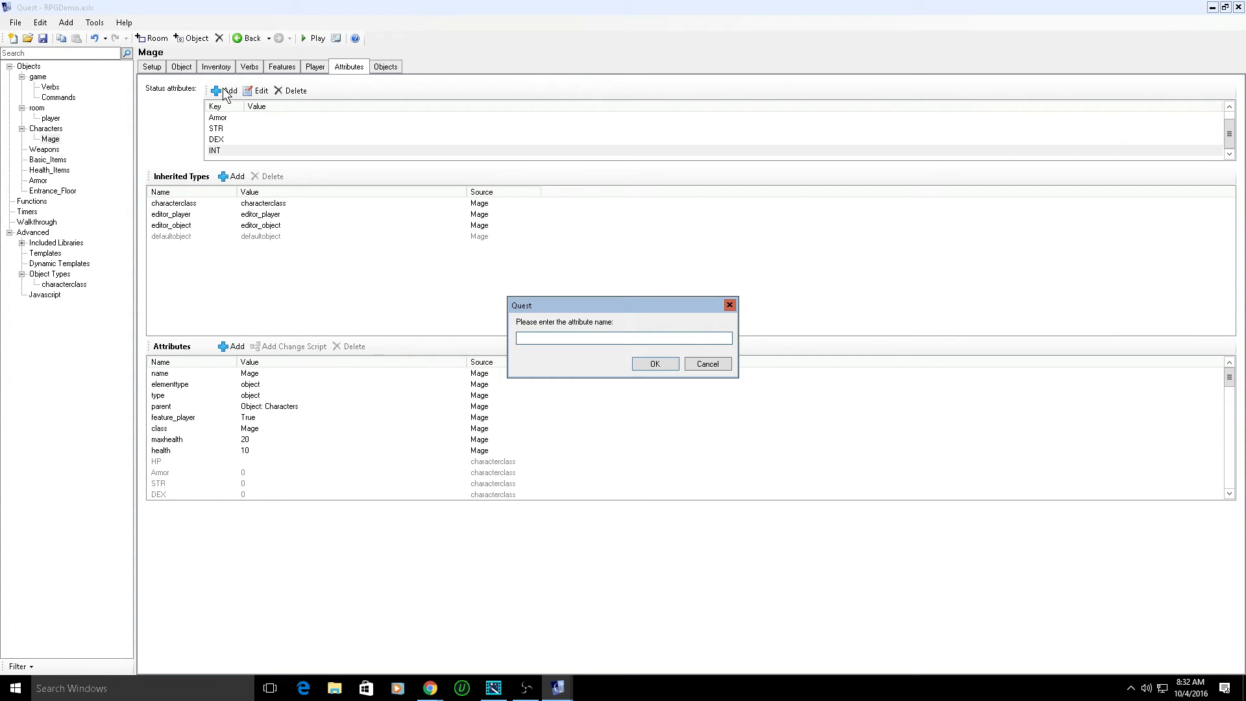
{"action": "type", "text": "Equipmen"}
{"action": "left_click", "coordinate": [655, 363]}
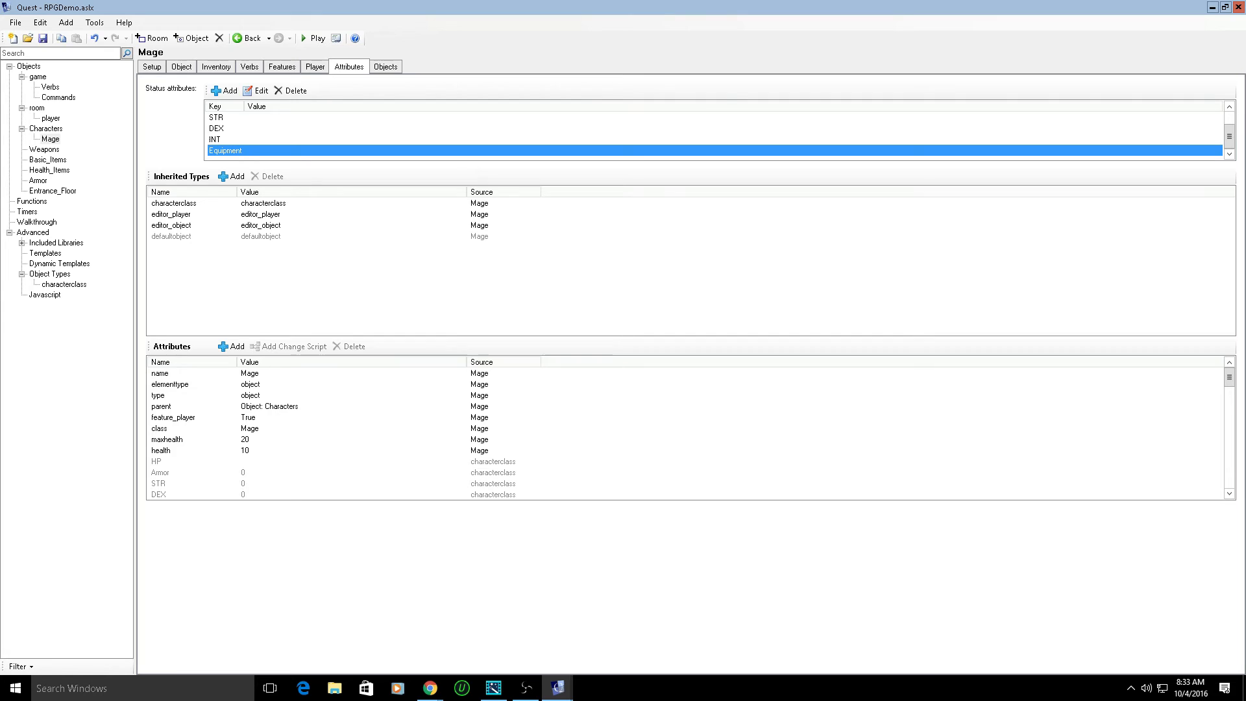
- Review the Mage's list of status attributes and compare it with the player object's attributes
{"action": "scroll", "coordinate": [272, 133], "scroll_direction": "up", "scroll_amount": 1}
{"action": "scroll", "coordinate": [267, 130], "scroll_direction": "down", "scroll_amount": 1}
{"action": "scroll", "coordinate": [257, 135], "scroll_direction": "up", "scroll_amount": 1}
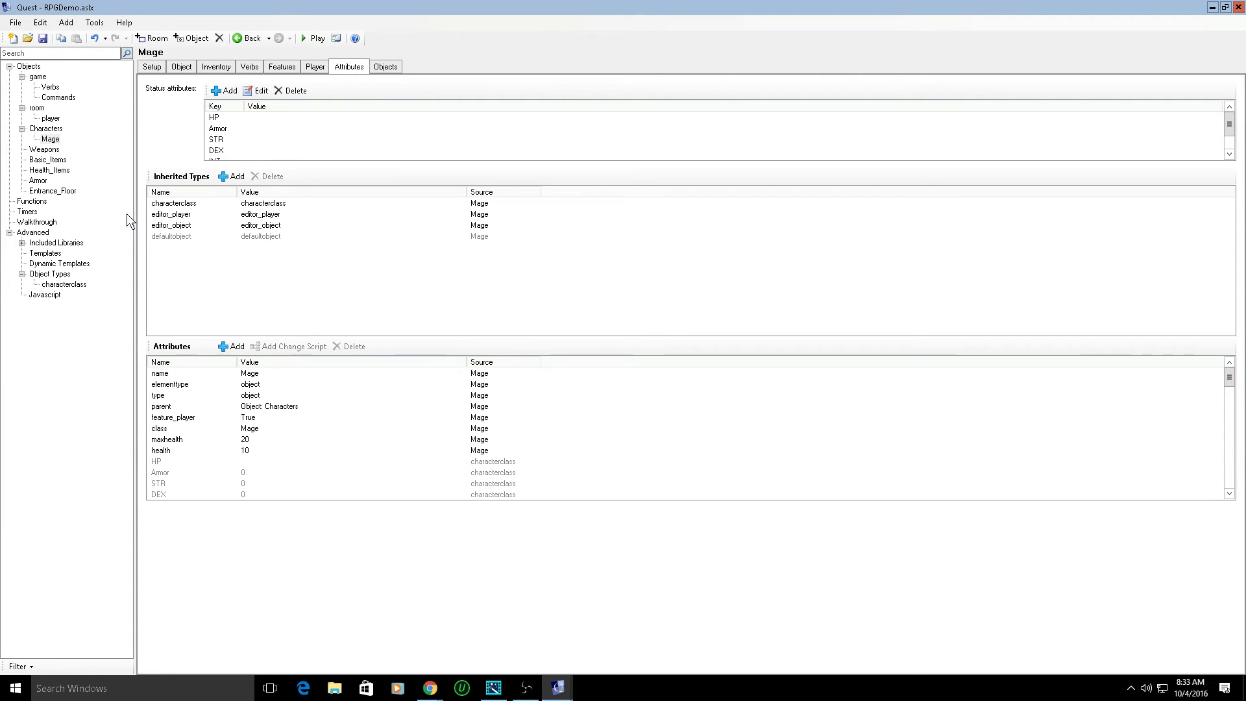
{"action": "left_click", "coordinate": [221, 118]}
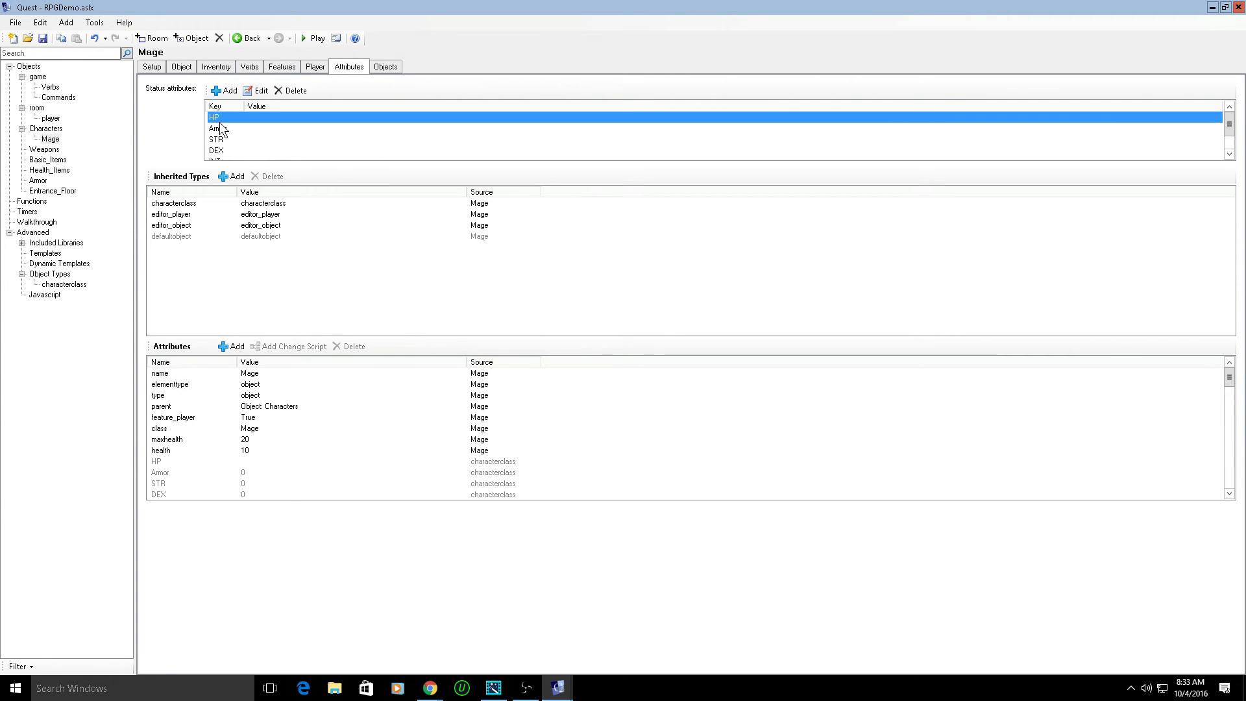
{"action": "left_click", "coordinate": [222, 129]}
{"action": "left_click", "coordinate": [221, 151]}
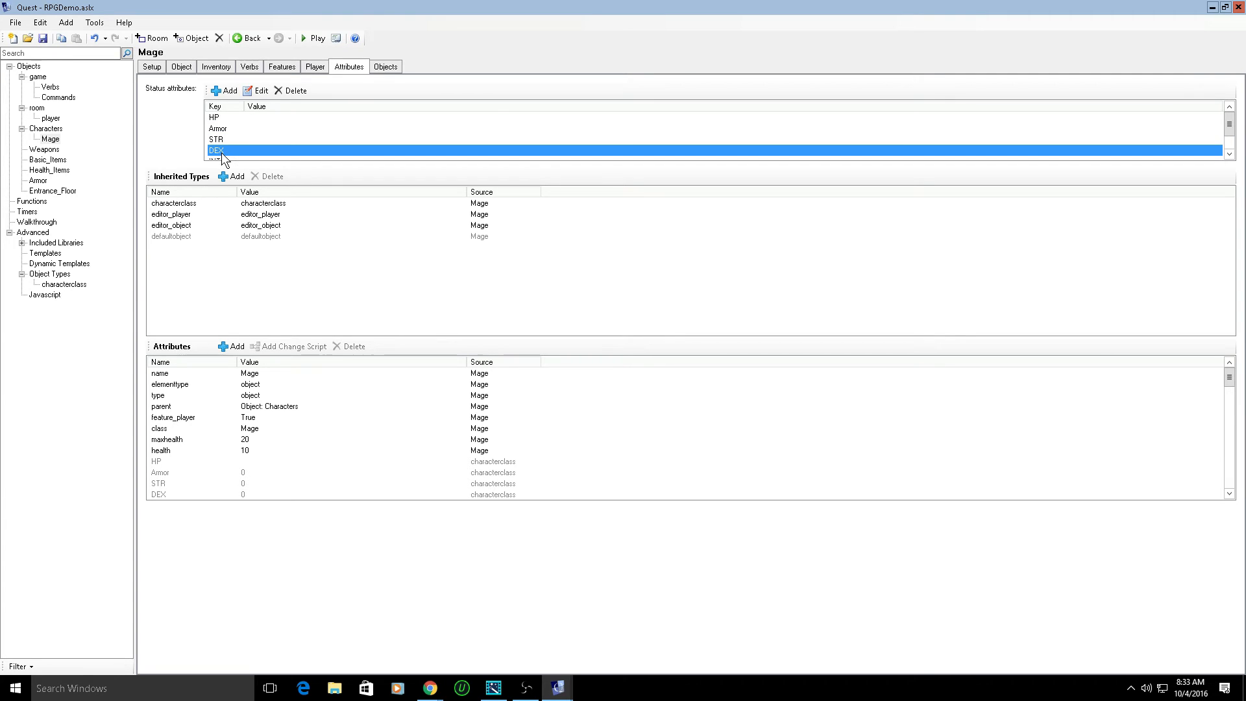
{"action": "scroll", "coordinate": [231, 142], "scroll_direction": "down", "scroll_amount": 1}
{"action": "left_click", "coordinate": [232, 140]}
{"action": "left_click", "coordinate": [235, 152]}
{"action": "left_click", "coordinate": [232, 131]}
{"action": "left_click", "coordinate": [236, 118]}
{"action": "scroll", "coordinate": [236, 129], "scroll_direction": "up", "scroll_amount": 1}
{"action": "left_click", "coordinate": [61, 117]}
{"action": "left_click", "coordinate": [227, 128]}
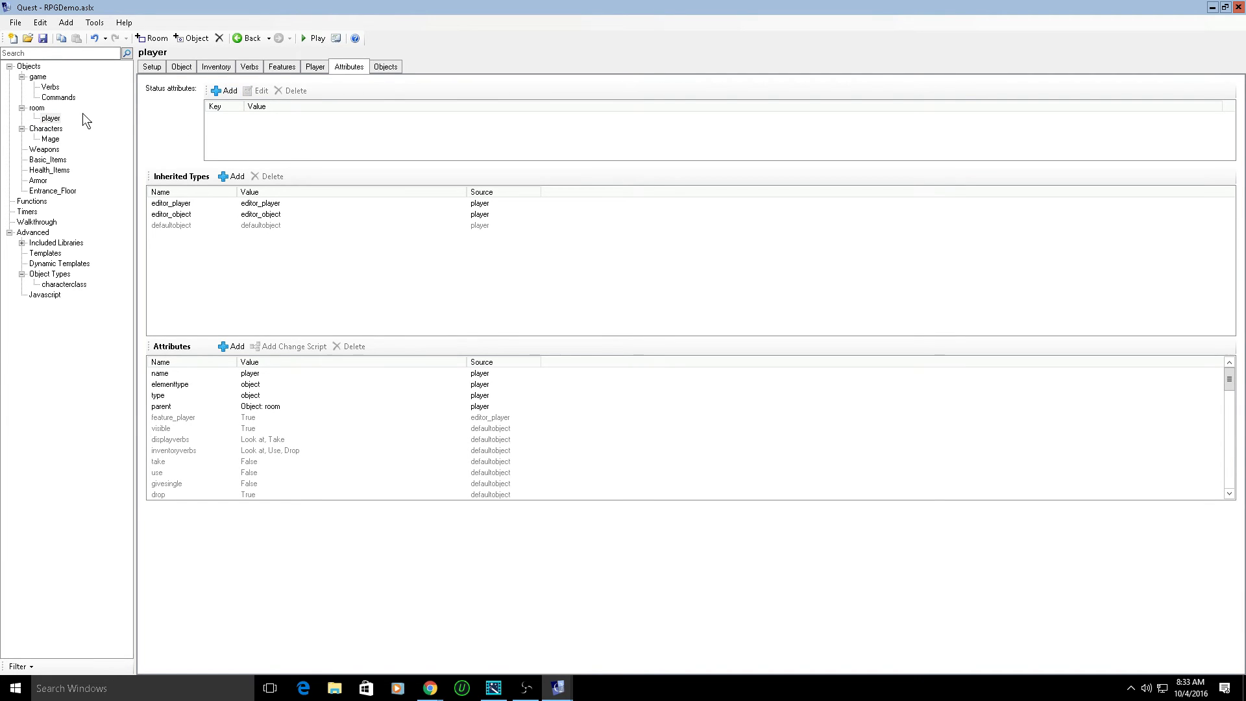
{"action": "left_click", "coordinate": [51, 139]}
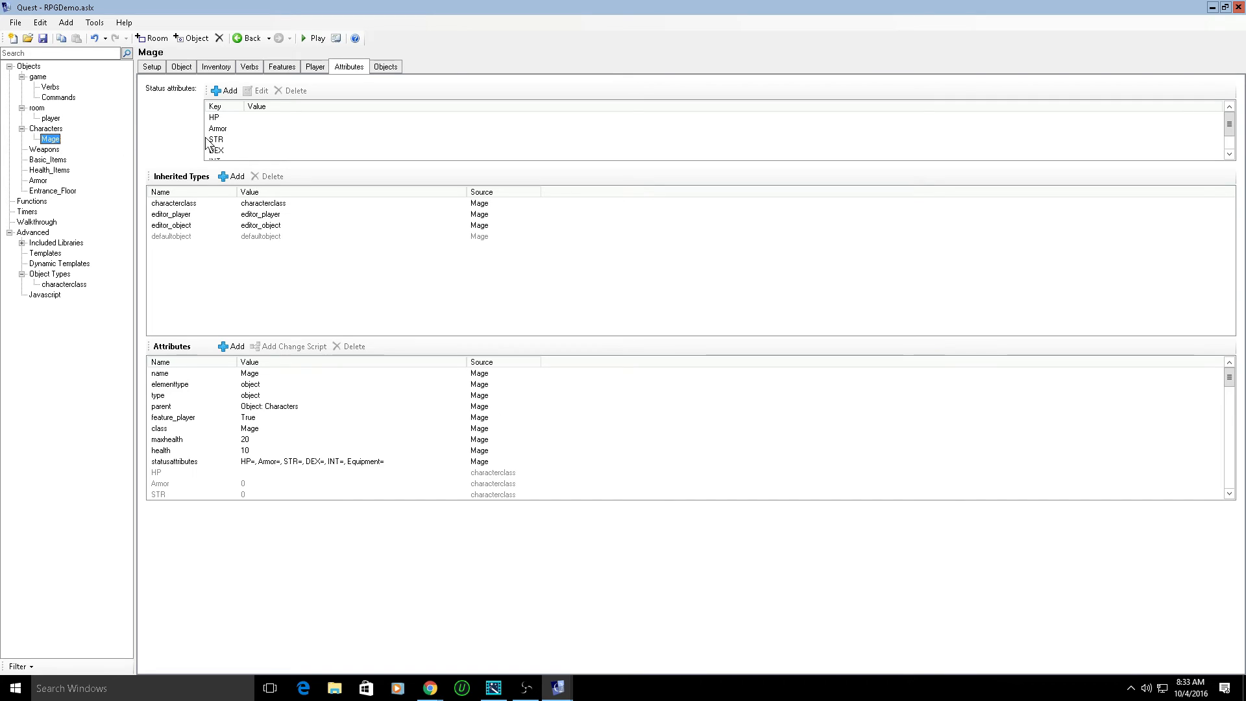
{"action": "scroll", "coordinate": [239, 133], "scroll_direction": "down", "scroll_amount": 1}
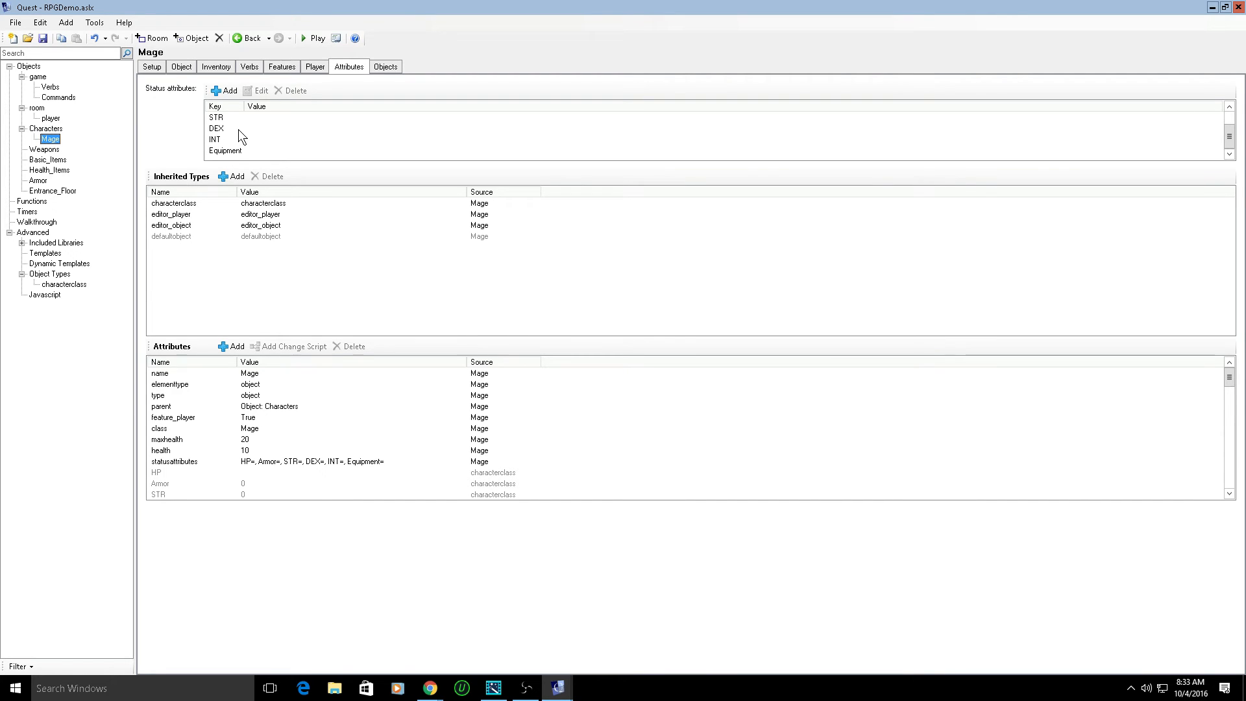
{"action": "scroll", "coordinate": [235, 134], "scroll_direction": "up", "scroll_amount": 1}
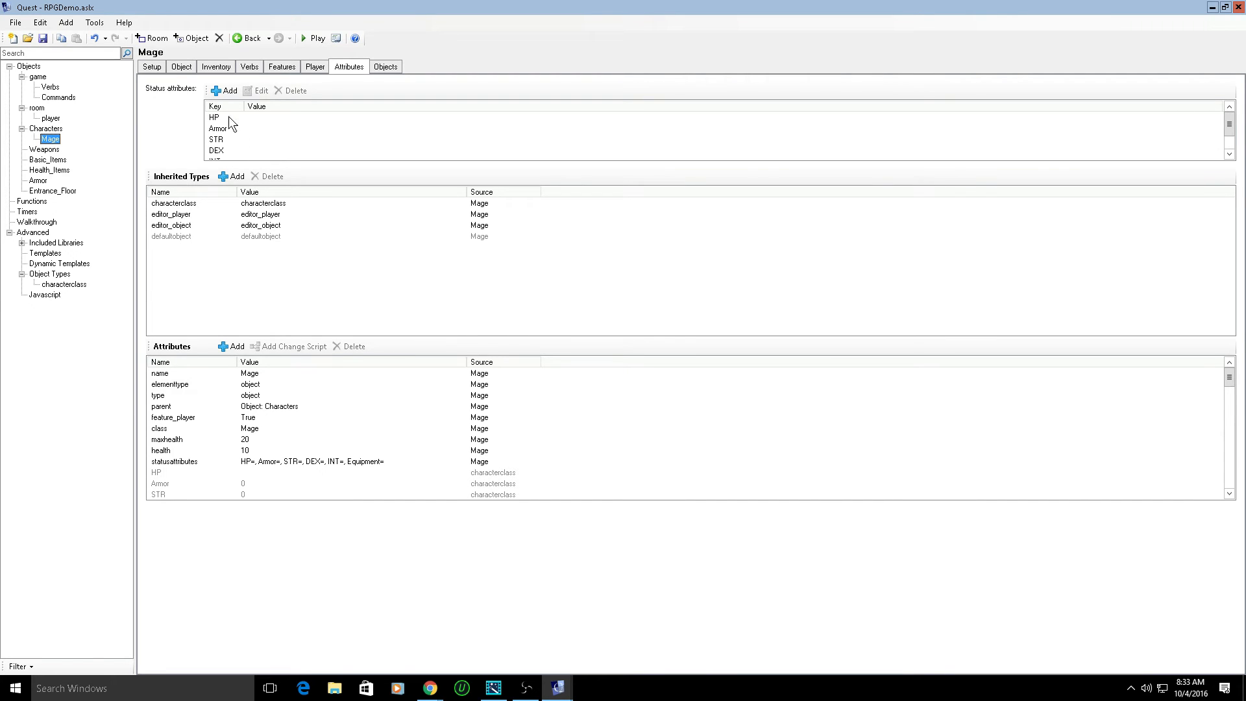
- Add a Wait for key press command to the game object's start script
{"action": "left_click", "coordinate": [37, 77]}
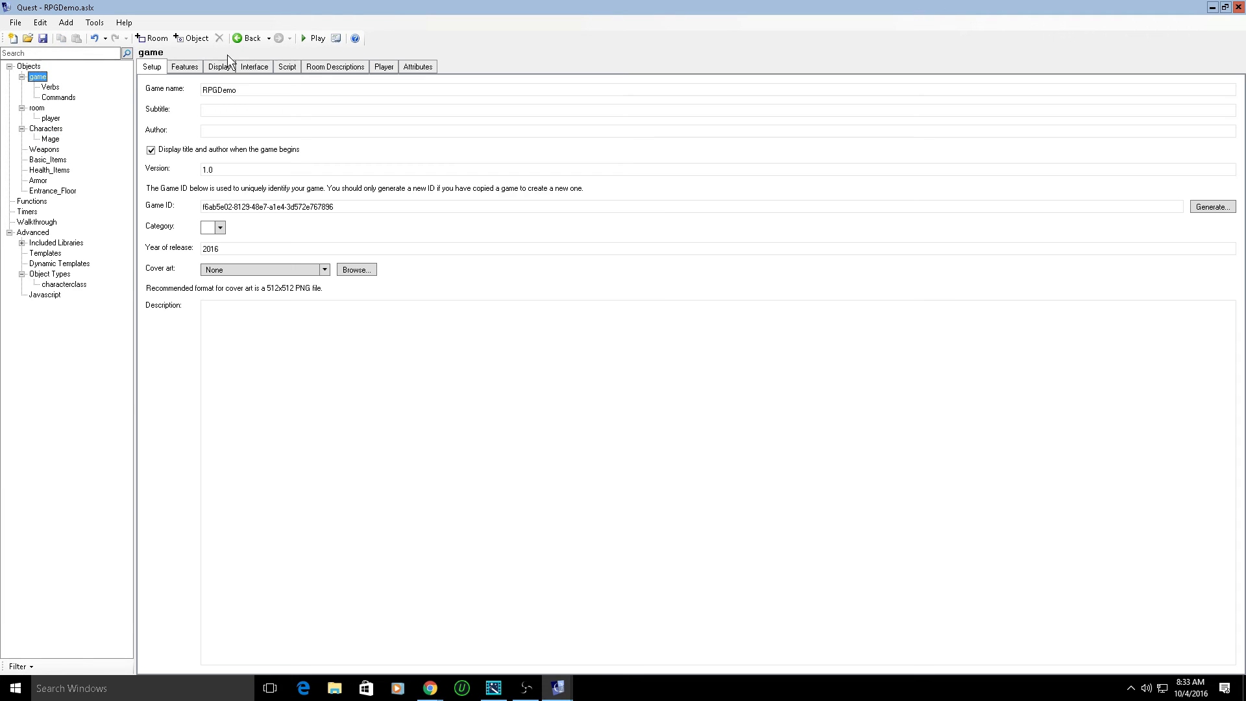
{"action": "left_click", "coordinate": [289, 67]}
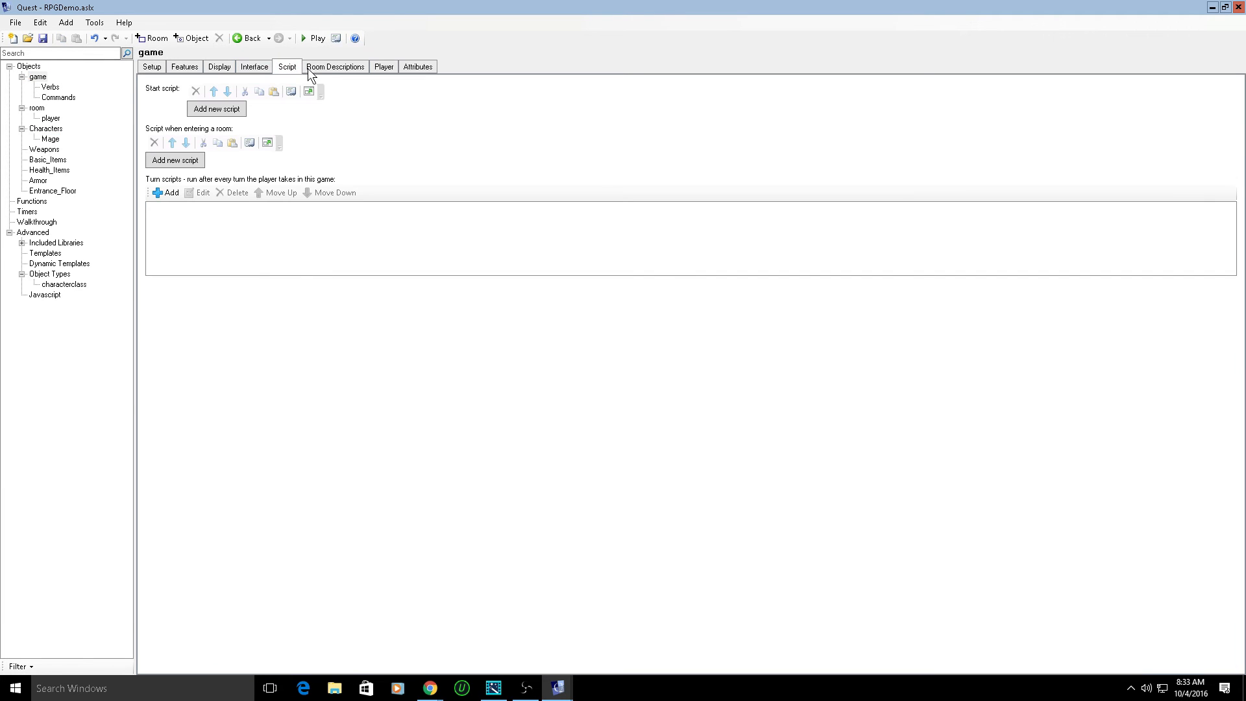
{"action": "left_click", "coordinate": [218, 105]}
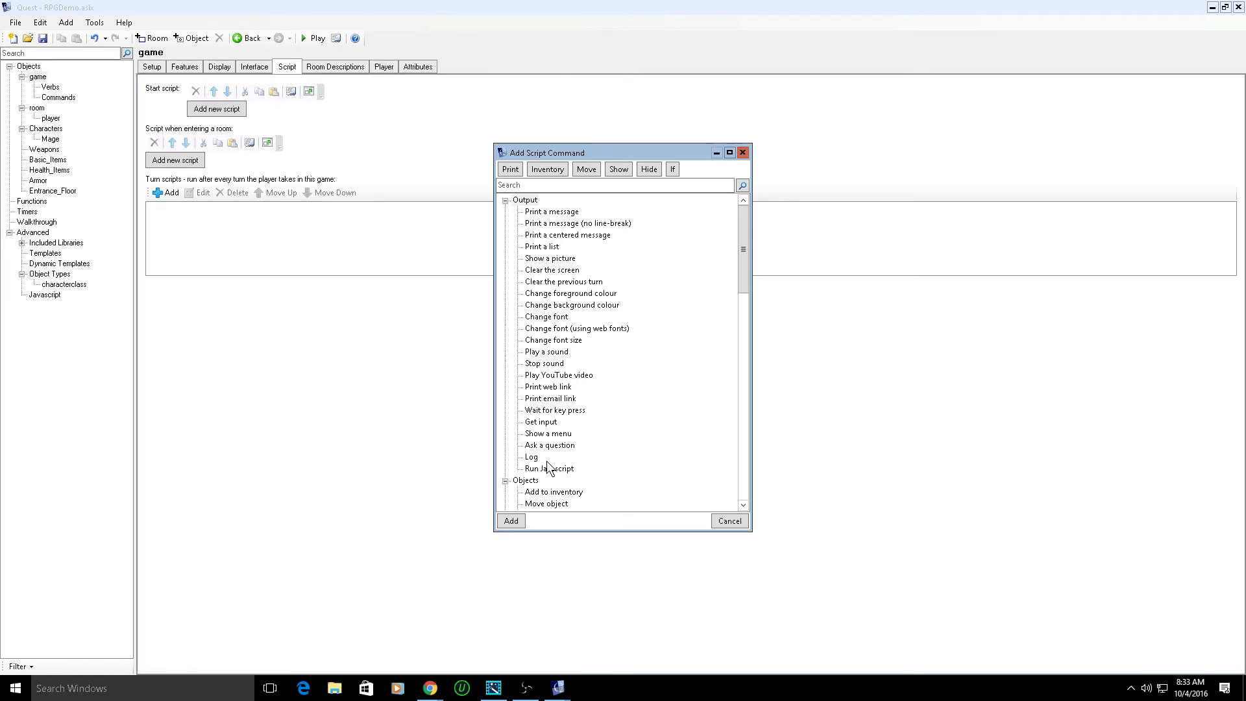
{"action": "double_click", "coordinate": [568, 409]}
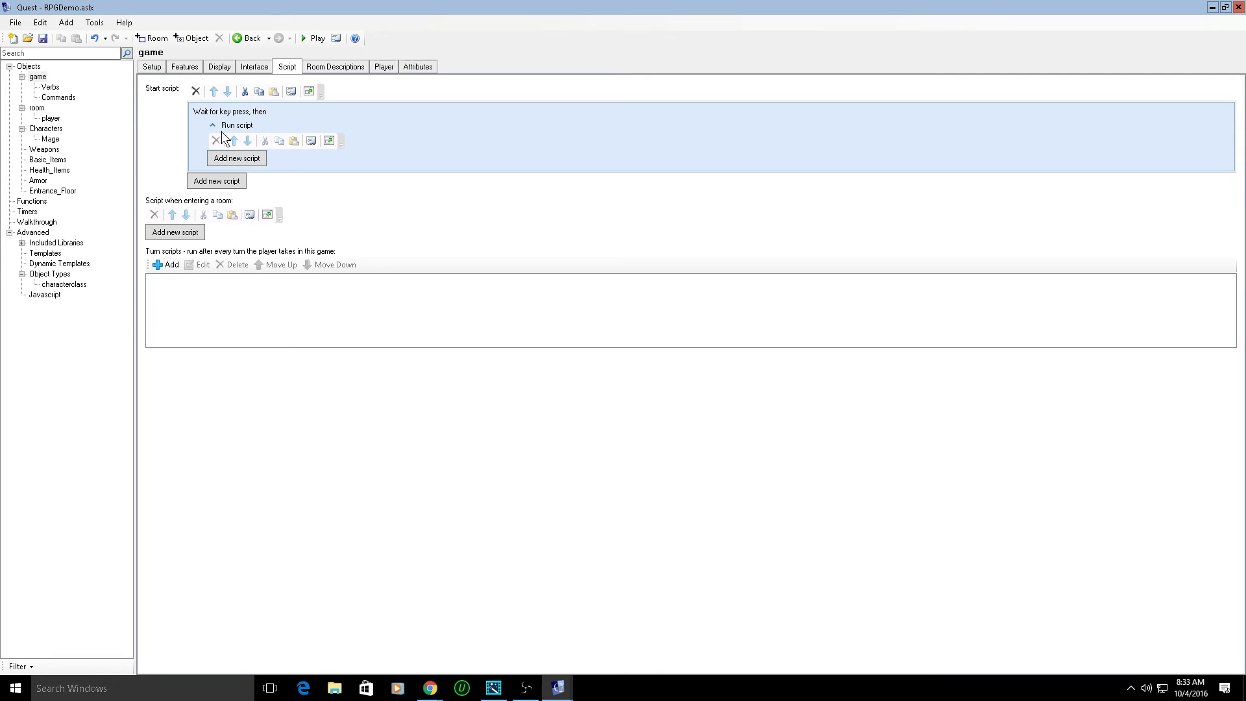
- Add a Change player object command inside the Wait for key press script and set its object to Mage
{"action": "left_click", "coordinate": [253, 159]}
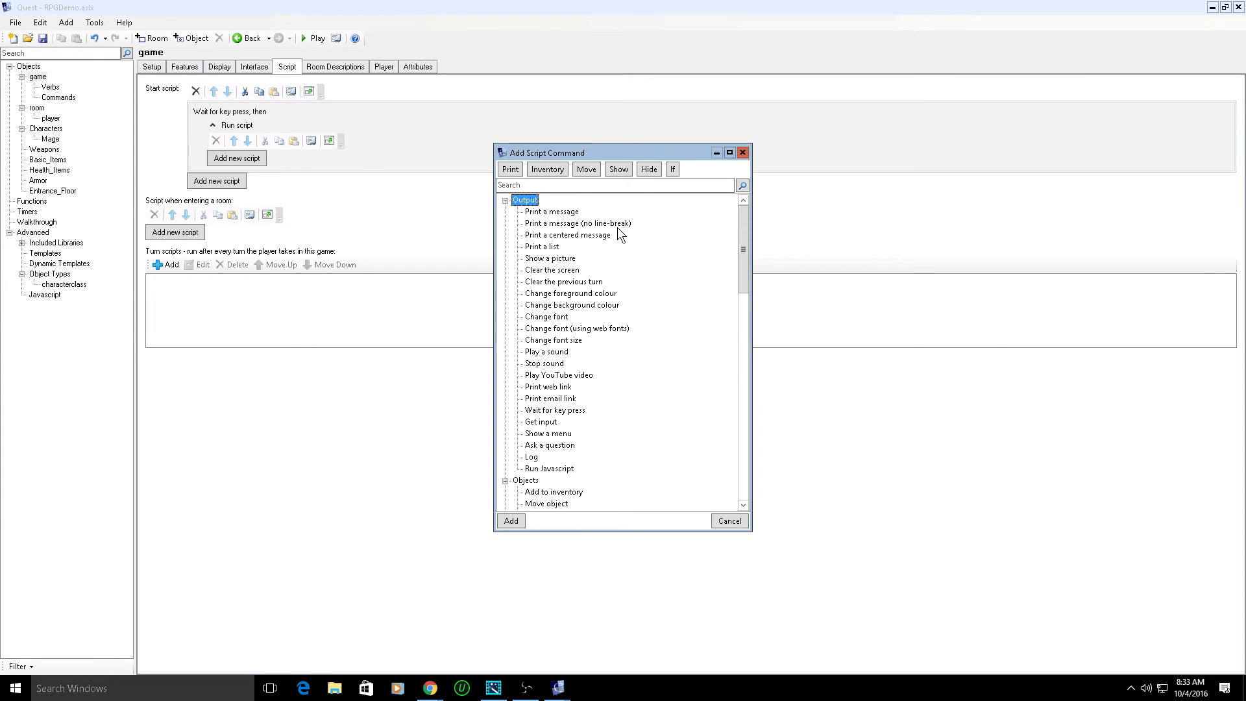
{"action": "scroll", "coordinate": [558, 469], "scroll_direction": "down", "scroll_amount": 7}
{"action": "scroll", "coordinate": [560, 471], "scroll_direction": "down", "scroll_amount": 3}
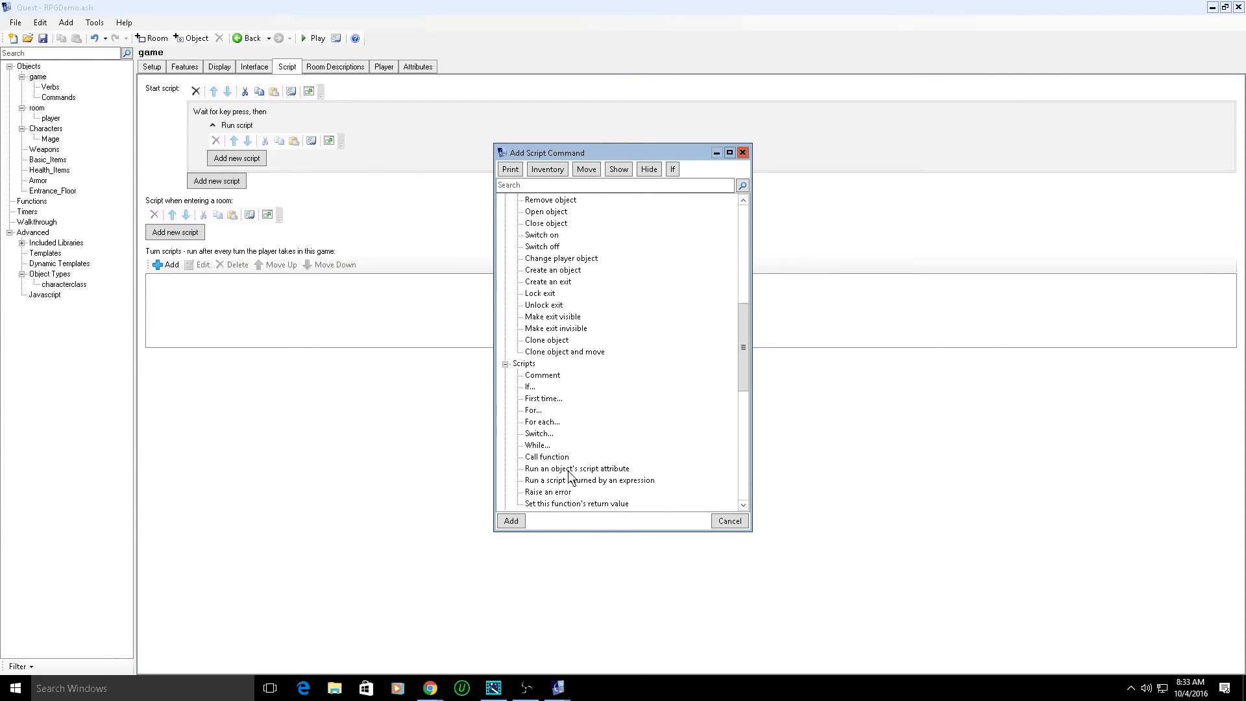
{"action": "scroll", "coordinate": [559, 451], "scroll_direction": "down", "scroll_amount": 1}
{"action": "scroll", "coordinate": [559, 459], "scroll_direction": "down", "scroll_amount": 5}
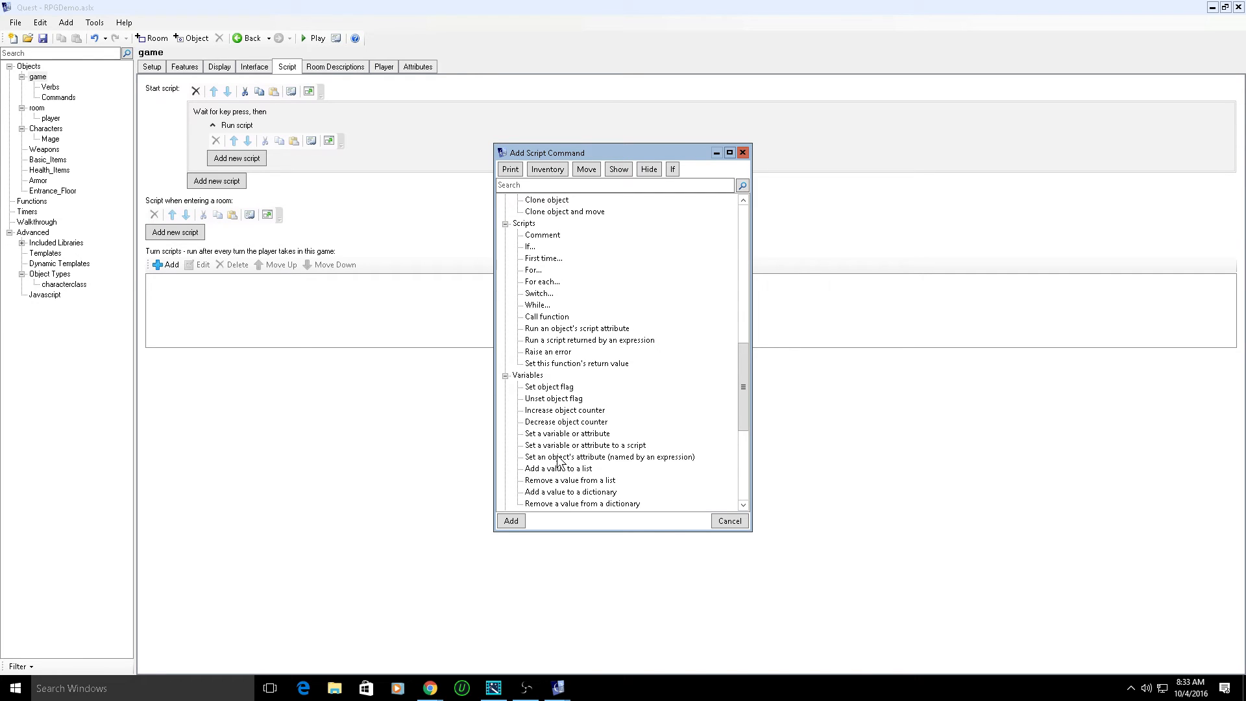
{"action": "scroll", "coordinate": [562, 459], "scroll_direction": "up", "scroll_amount": 4}
{"action": "scroll", "coordinate": [561, 462], "scroll_direction": "down", "scroll_amount": 4}
{"action": "scroll", "coordinate": [564, 448], "scroll_direction": "up", "scroll_amount": 8}
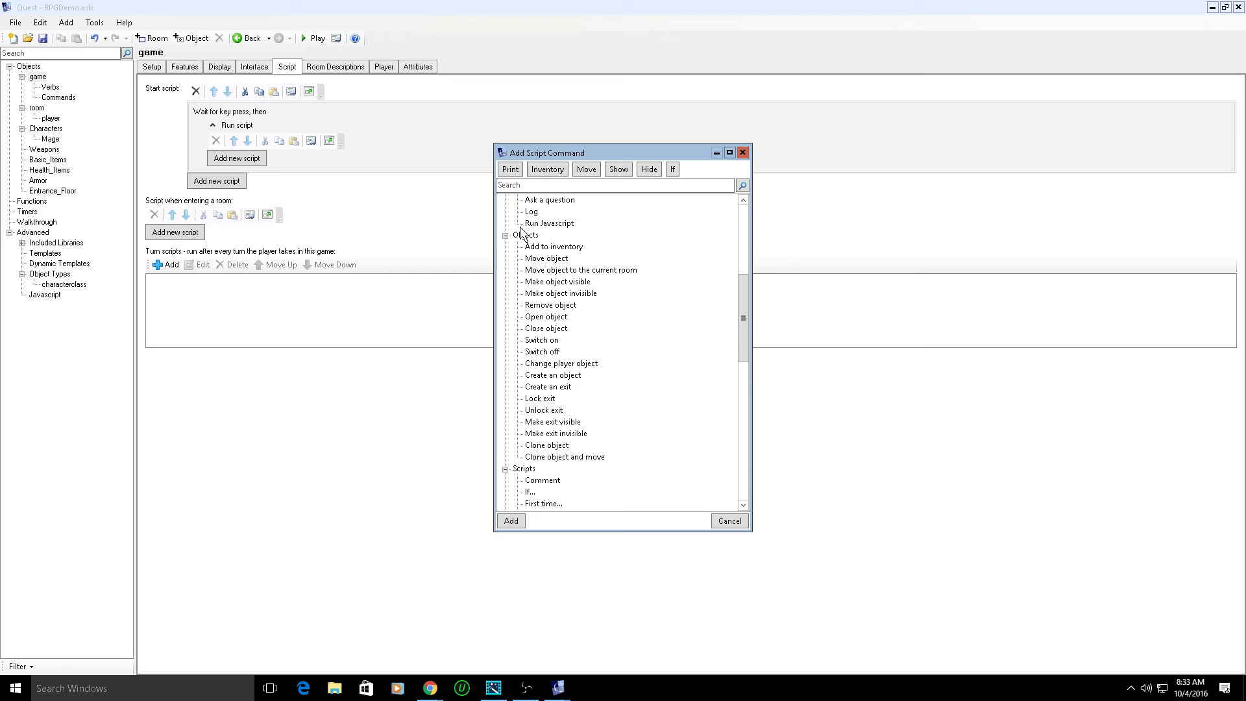
{"action": "scroll", "coordinate": [552, 261], "scroll_direction": "up", "scroll_amount": 7}
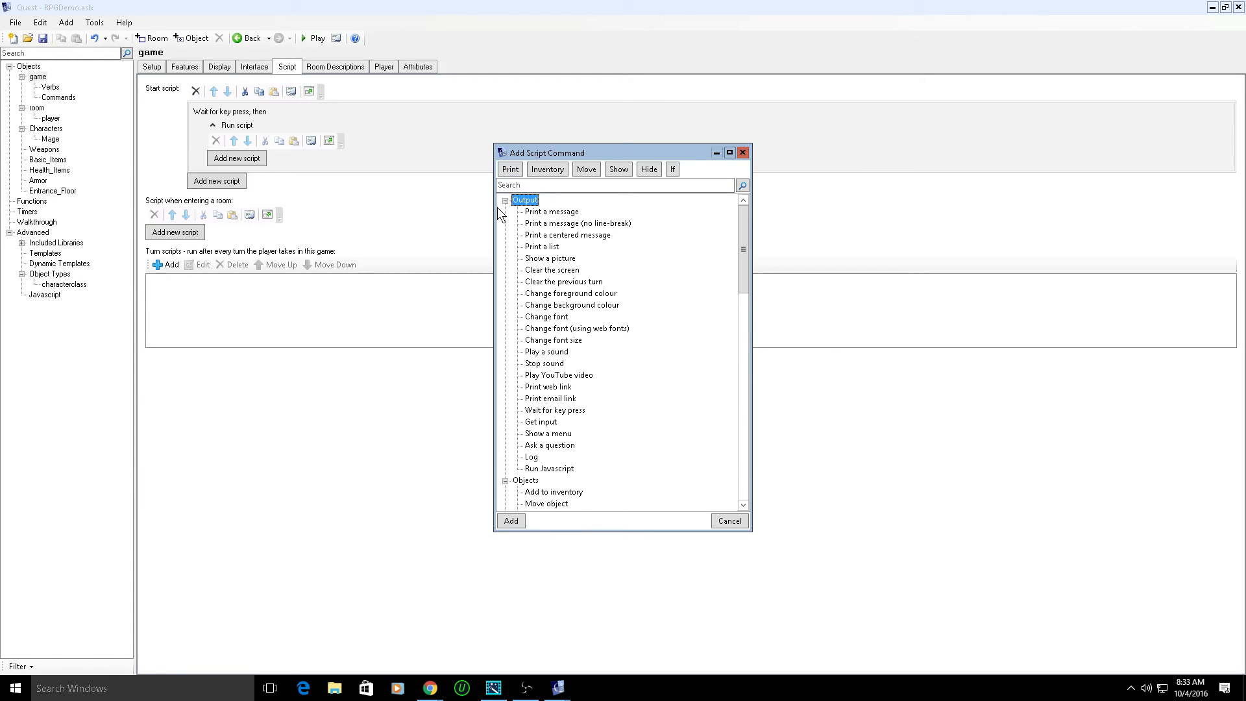
{"action": "scroll", "coordinate": [531, 304], "scroll_direction": "down", "scroll_amount": 5}
{"action": "scroll", "coordinate": [531, 310], "scroll_direction": "down", "scroll_amount": 1}
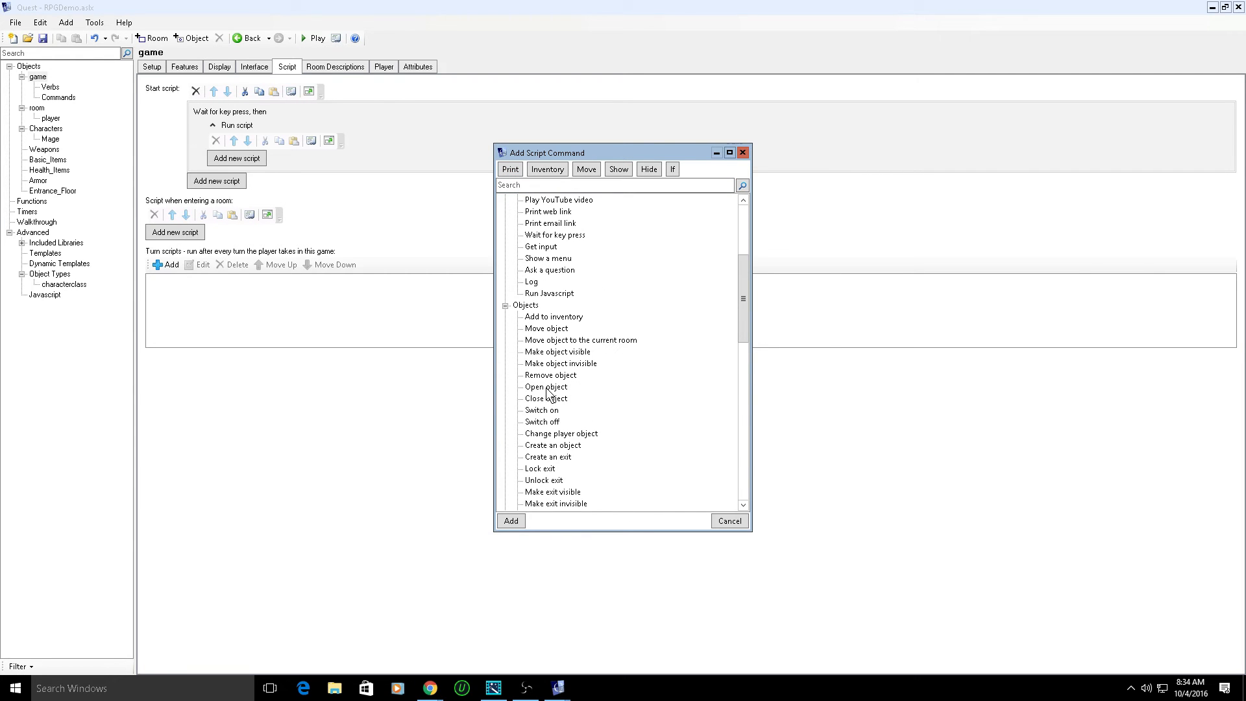
{"action": "left_click", "coordinate": [542, 433]}
{"action": "left_click", "coordinate": [512, 521]}
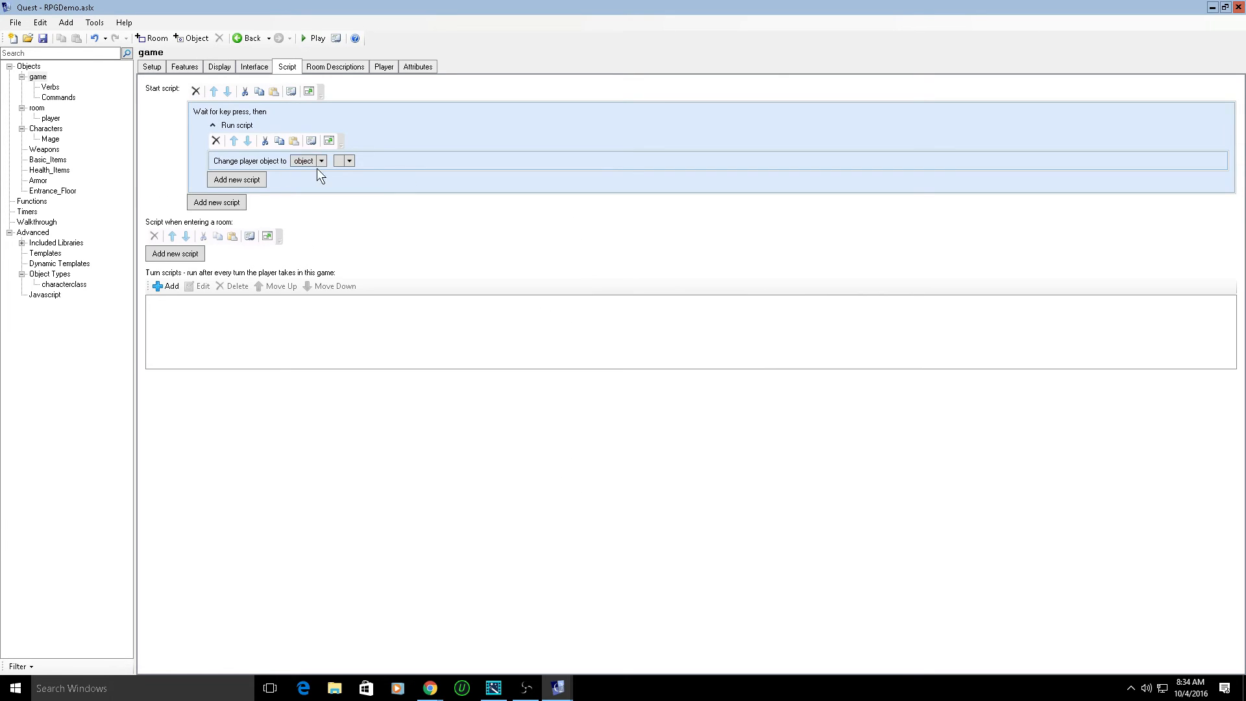
{"action": "left_click", "coordinate": [349, 161]}
{"action": "left_click", "coordinate": [369, 229]}
- Play the game past the opening key-press wait, examine the Mage's status display, and end the test run
{"action": "left_click", "coordinate": [318, 43]}
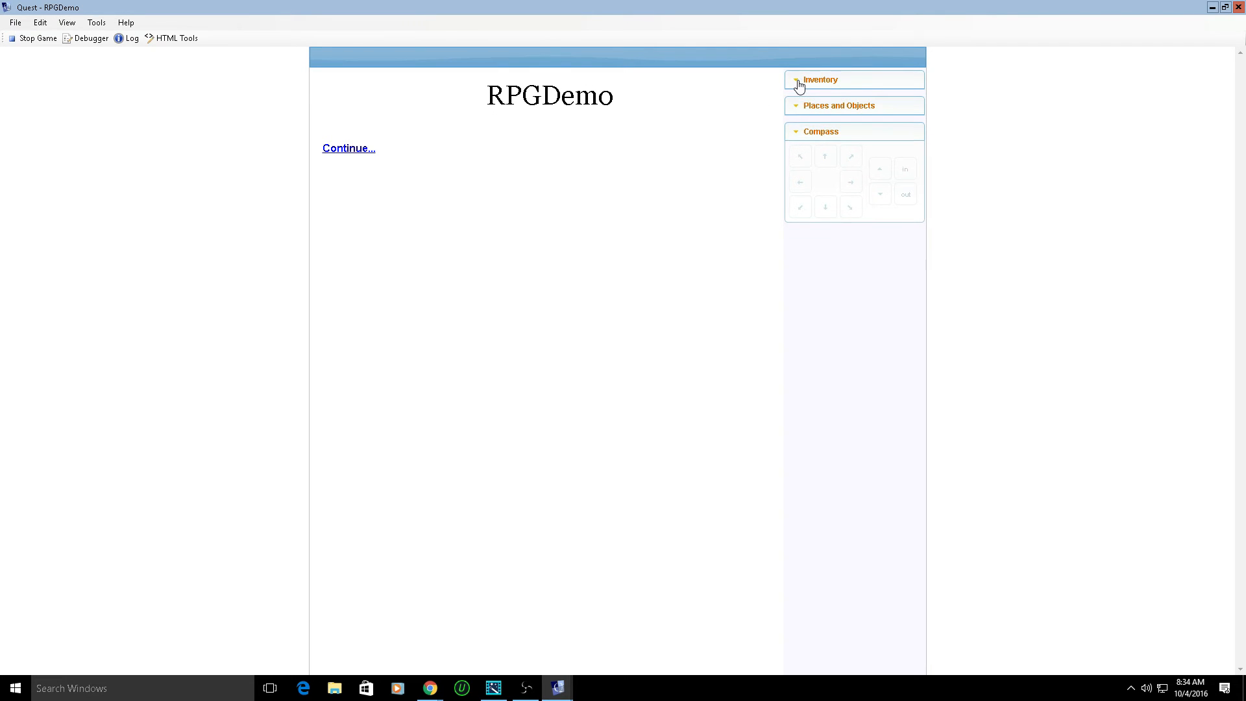
{"action": "left_click", "coordinate": [792, 131]}
{"action": "left_click", "coordinate": [796, 133]}
{"action": "left_click", "coordinate": [341, 151]}
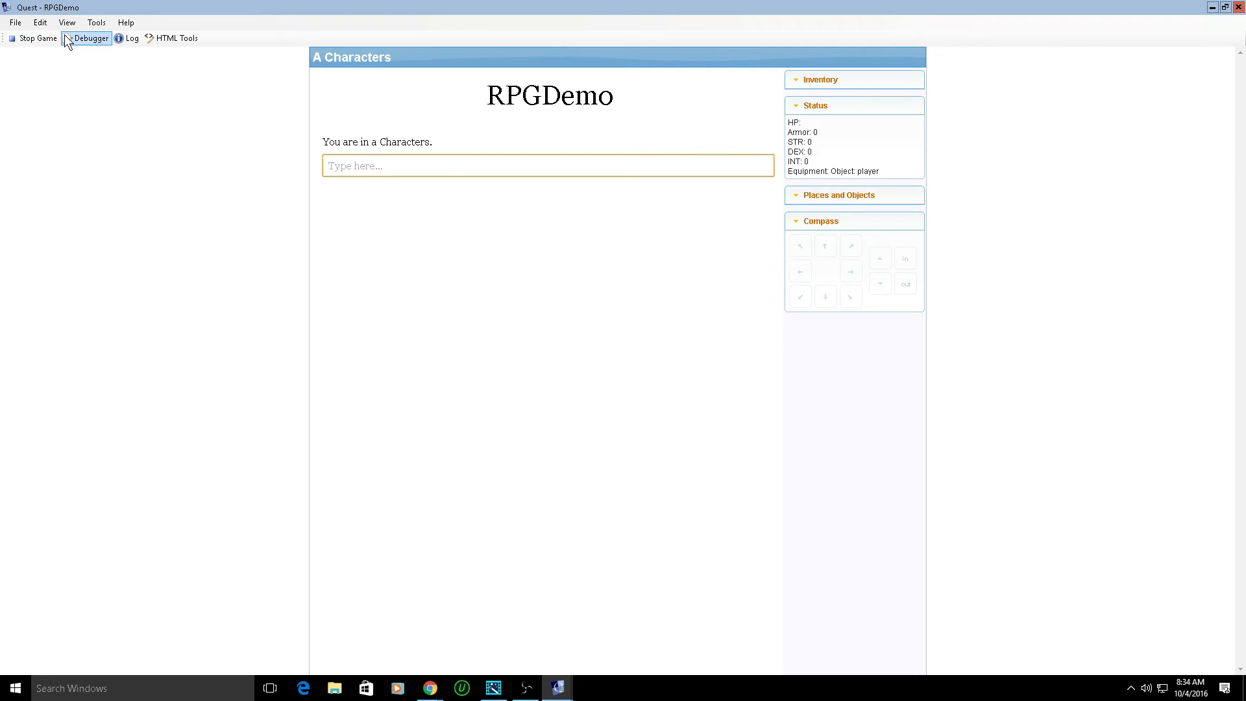
{"action": "left_click", "coordinate": [38, 39]}
- Delete the Wait for key press command from the game's start script
{"action": "left_click", "coordinate": [211, 127]}
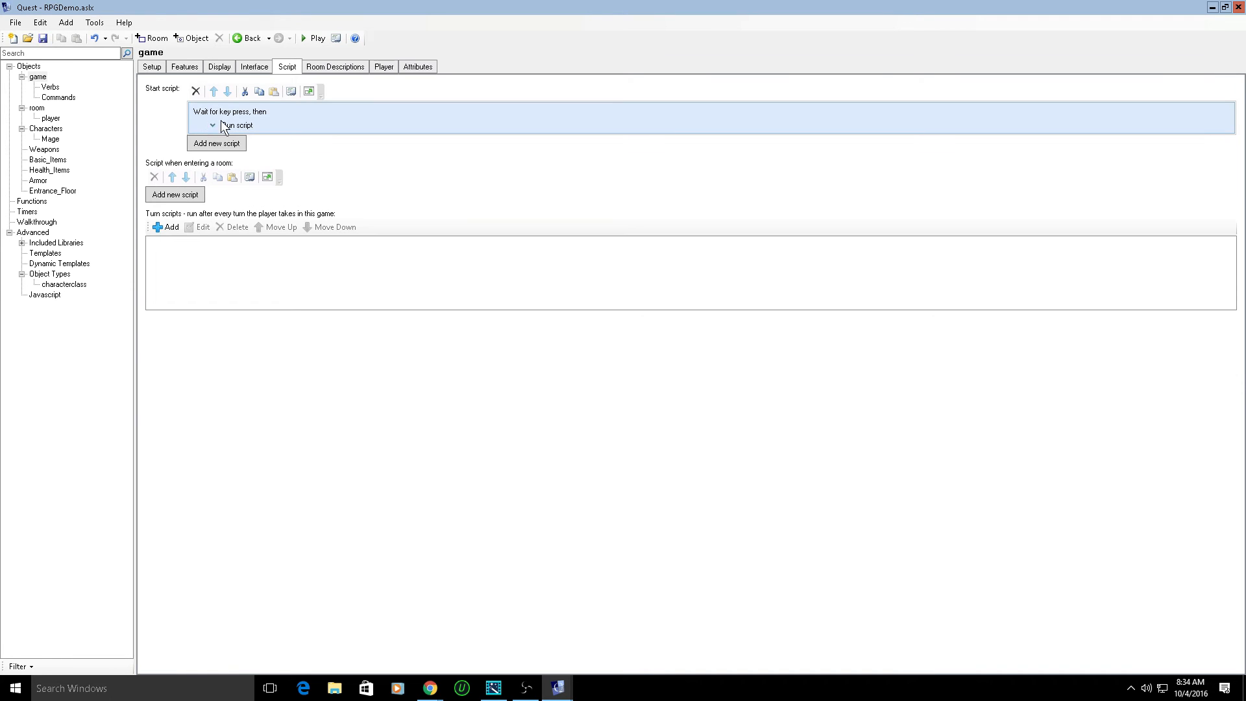
{"action": "left_click", "coordinate": [195, 91]}
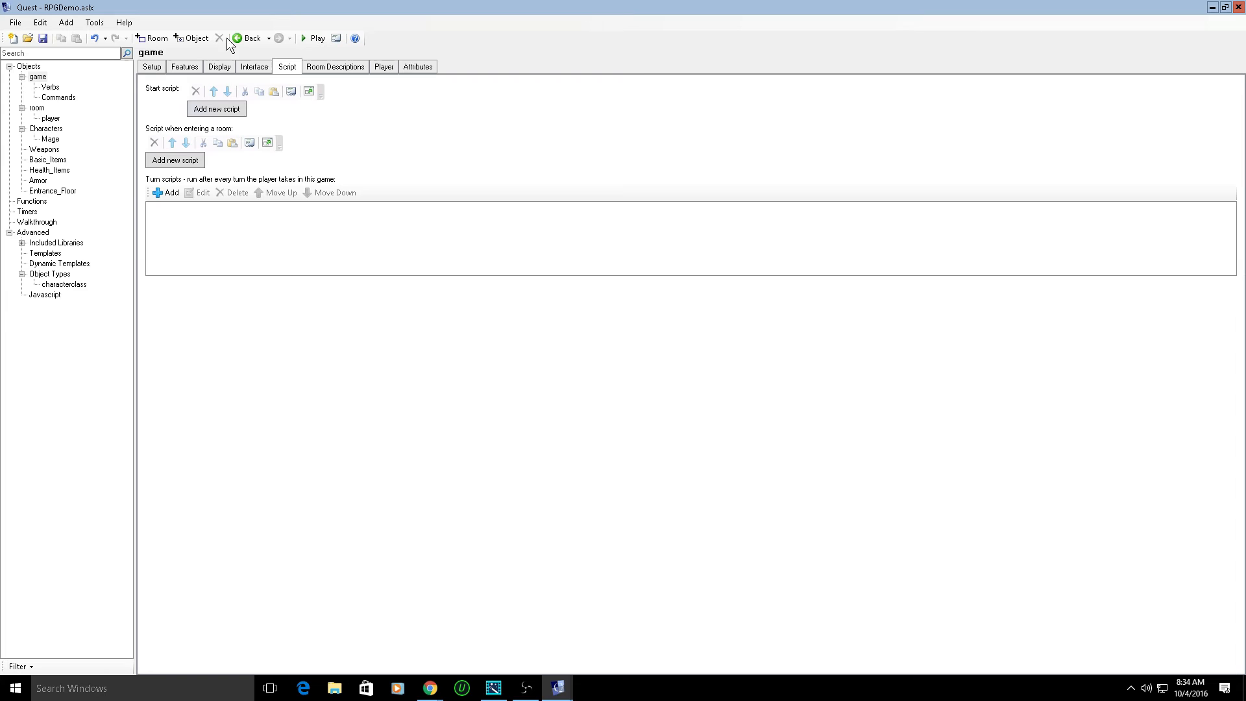
- Copy the Mage object and paste two duplicates of it into the Characters room
{"action": "left_click", "coordinate": [56, 139]}
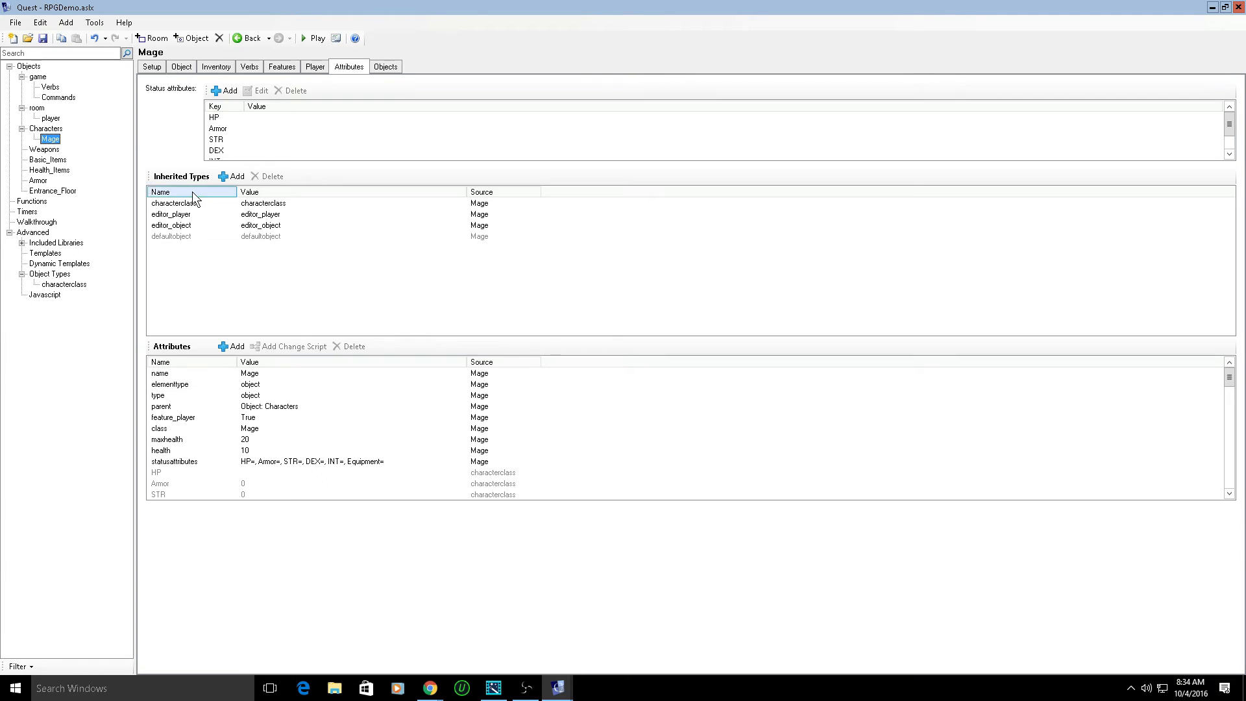
{"action": "left_click", "coordinate": [61, 38]}
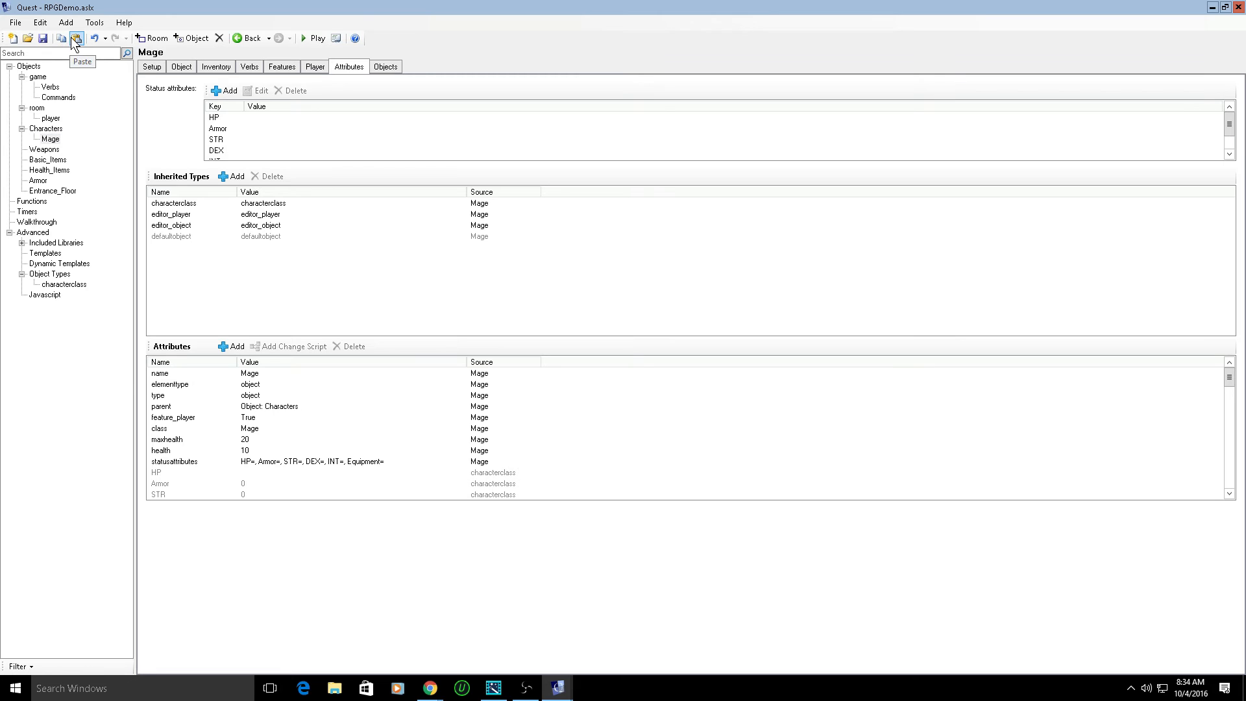
{"action": "left_click", "coordinate": [75, 40]}
{"action": "left_click", "coordinate": [75, 40]}
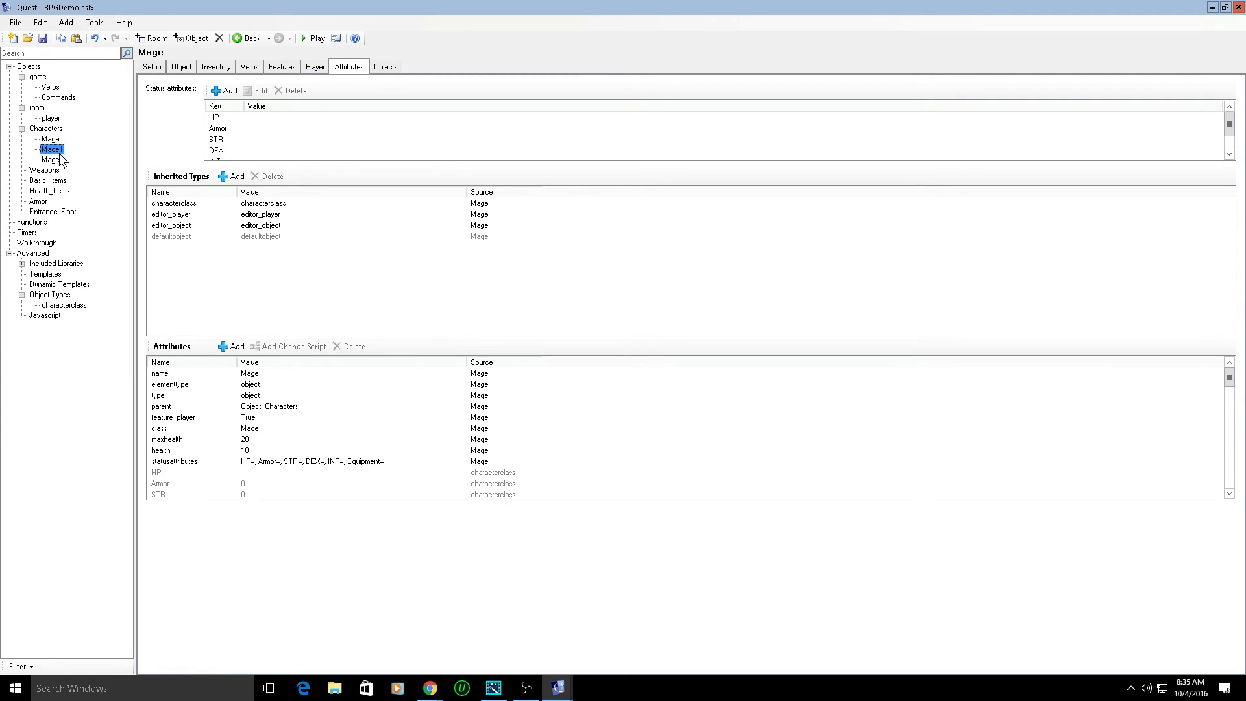
- Rename the first Mage copy as Warrior and the second as Ranger, and save the game
{"action": "left_click", "coordinate": [153, 68]}
{"action": "left_click_drag", "start_coordinate": [222, 114], "coordinate": [131, 96]}
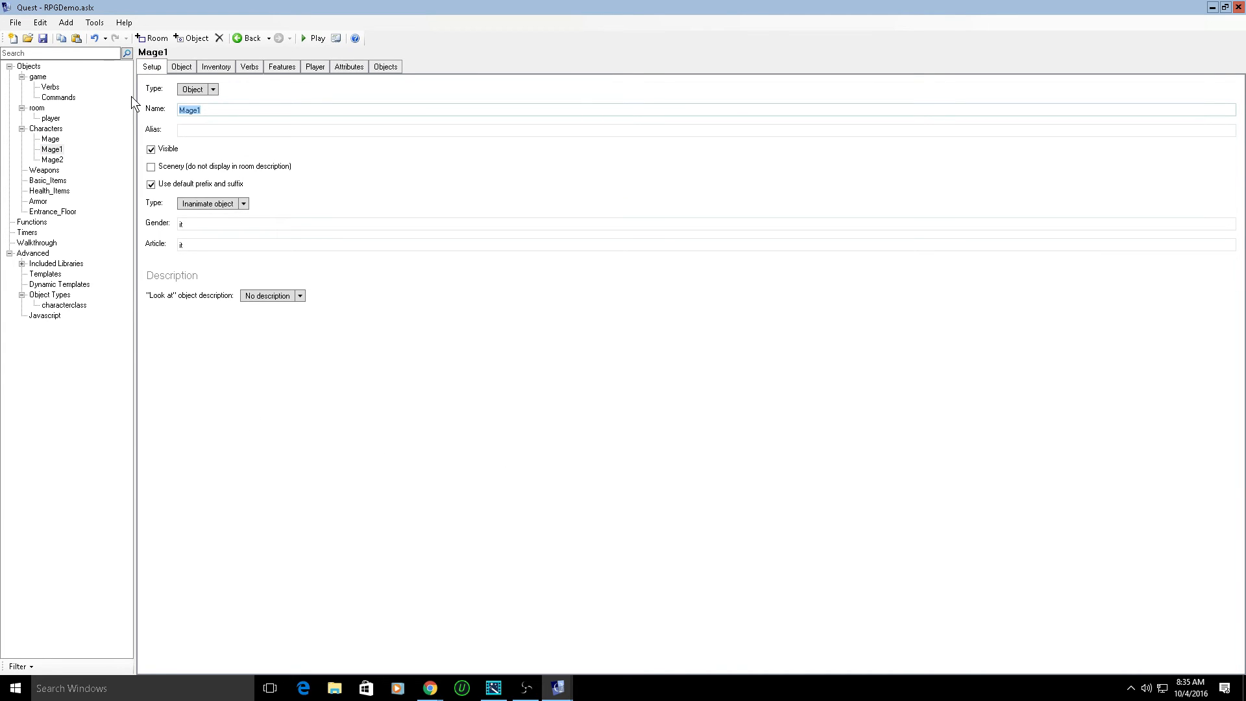
{"action": "type", "text": "Warrior"}
{"action": "left_click", "coordinate": [53, 159]}
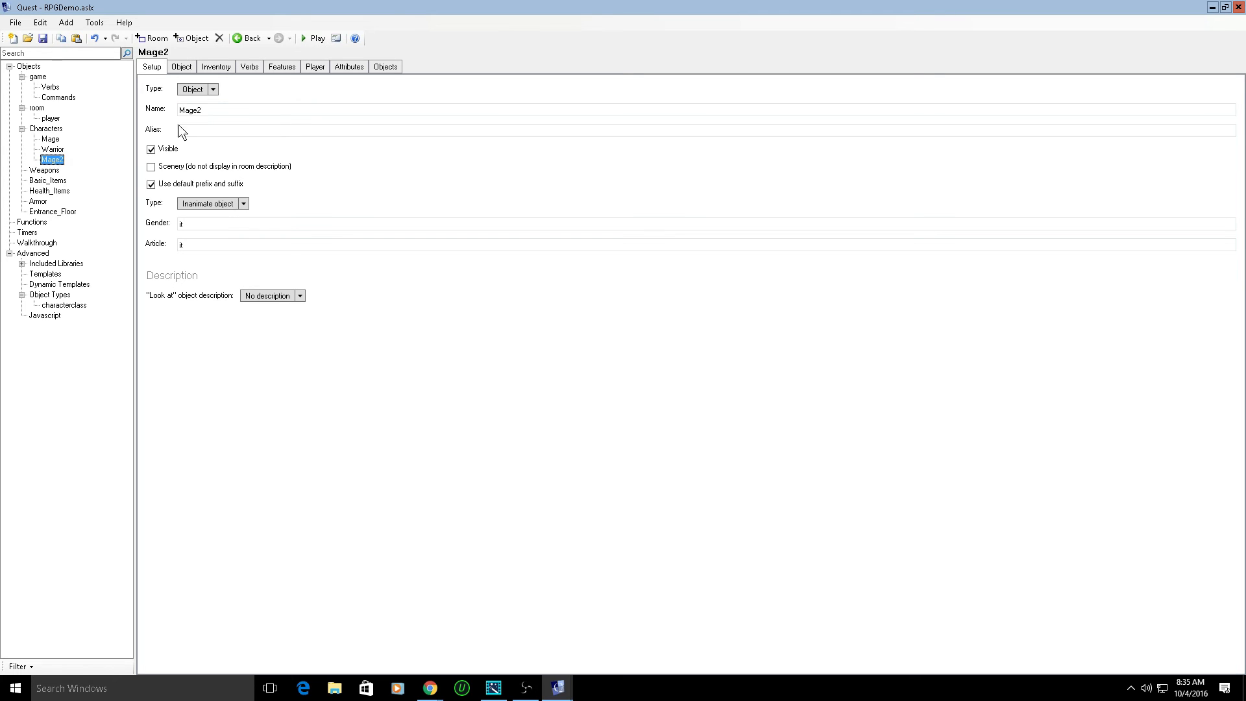
{"action": "double_click", "coordinate": [203, 112]}
{"action": "type", "text": "Ranger"}
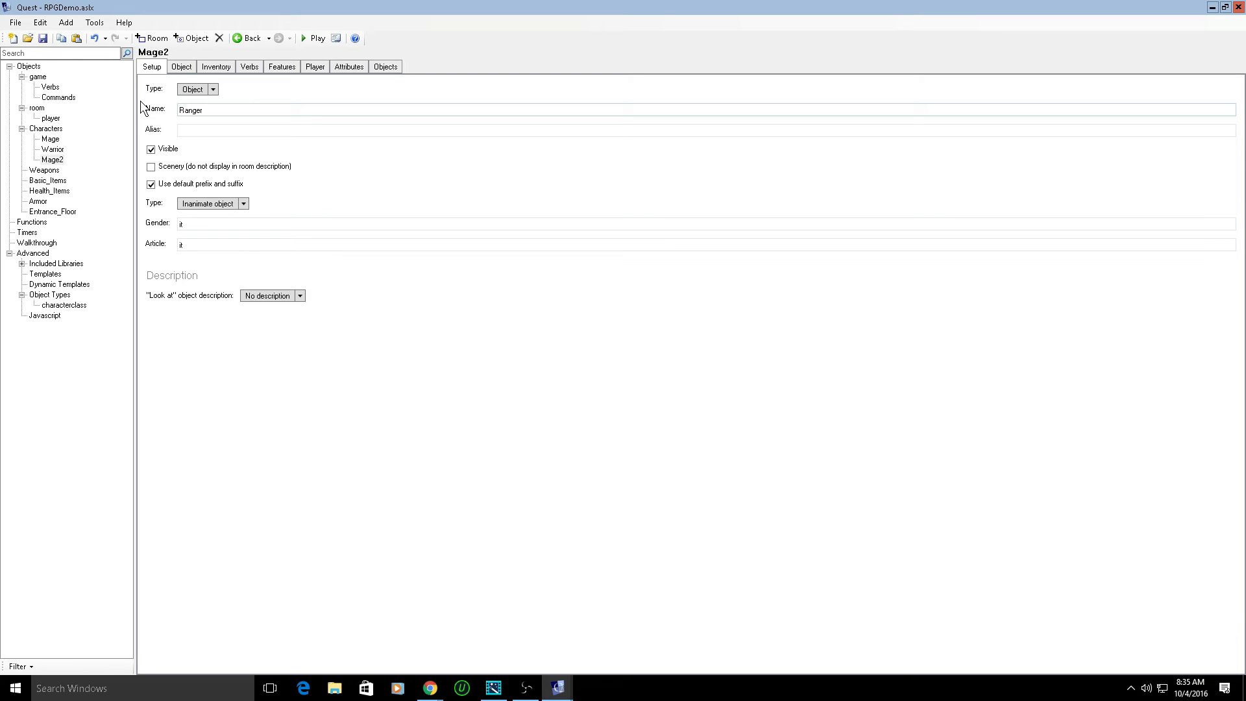
{"action": "left_click", "coordinate": [43, 39]}
- Set the Warrior's maxhealth attribute to 40 and its health attribute to 30
{"action": "left_click", "coordinate": [53, 149]}
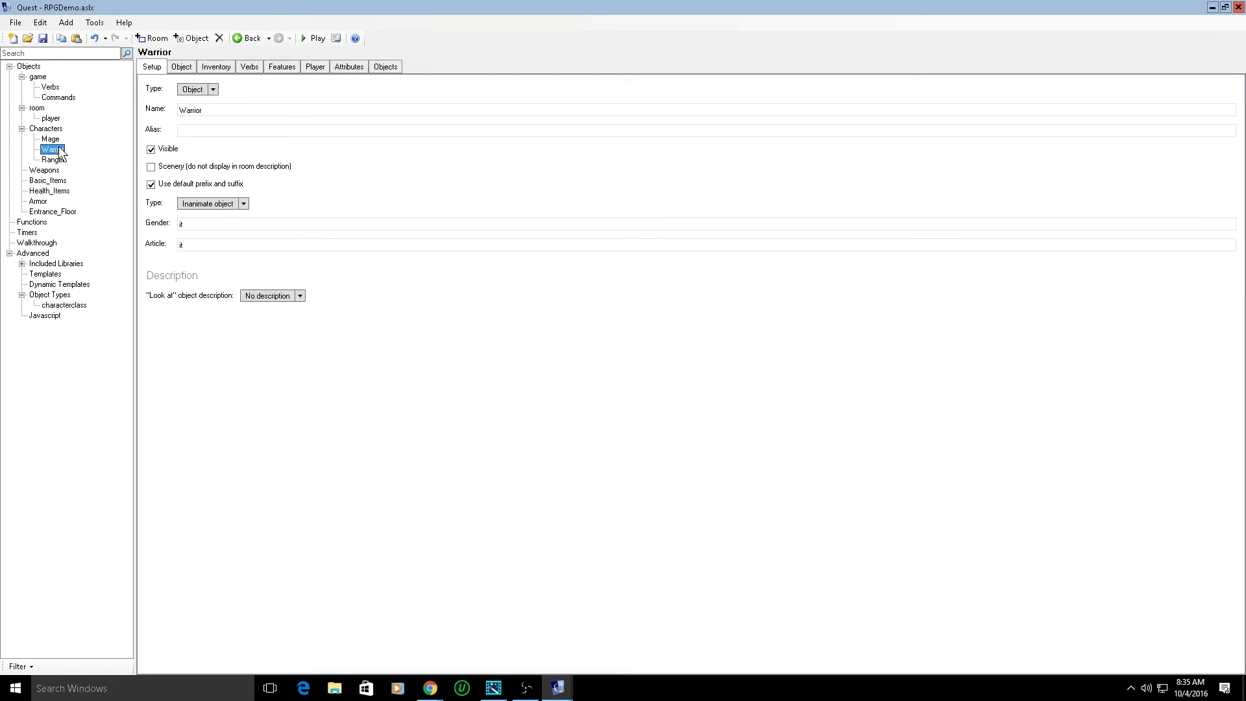
{"action": "left_click", "coordinate": [345, 67]}
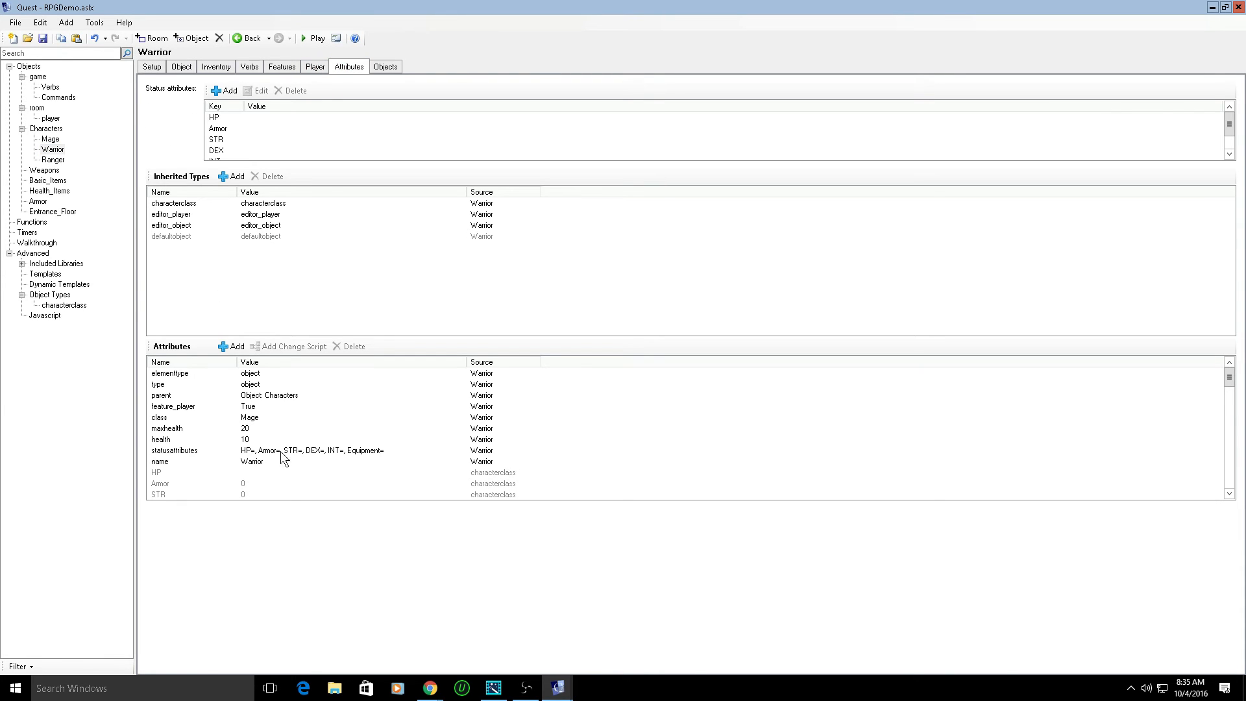
{"action": "left_click", "coordinate": [240, 429]}
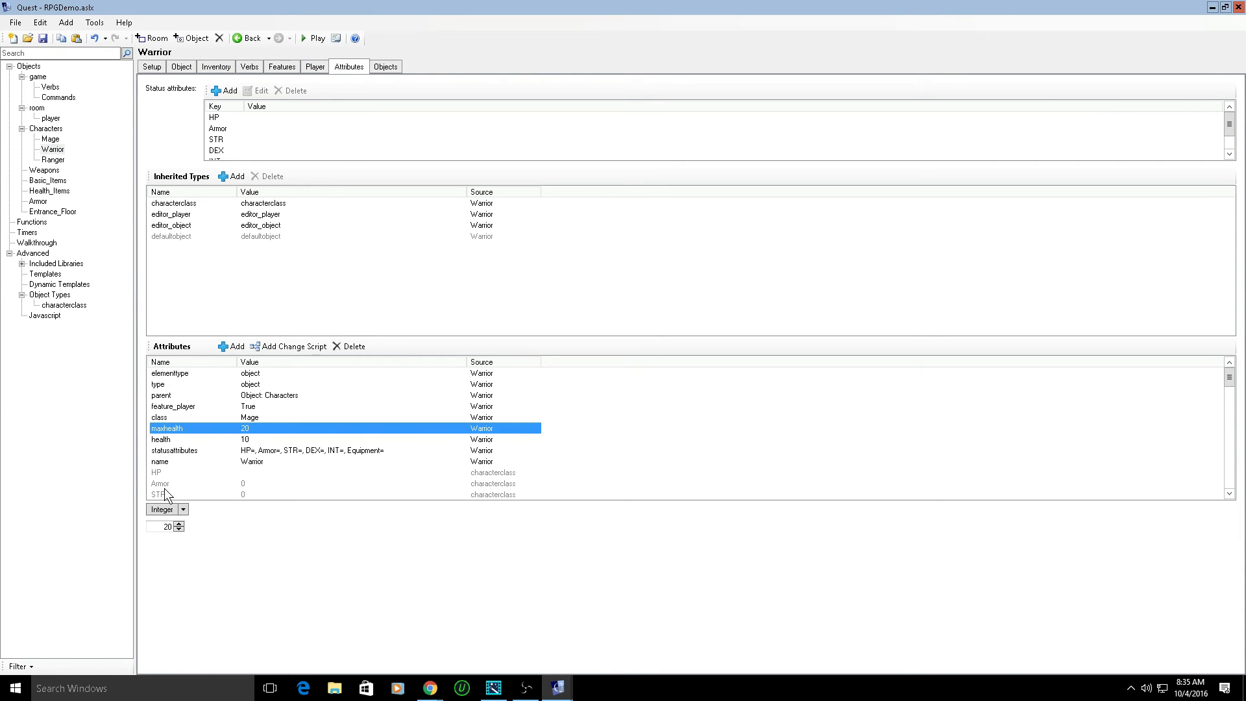
{"action": "double_click", "coordinate": [168, 526]}
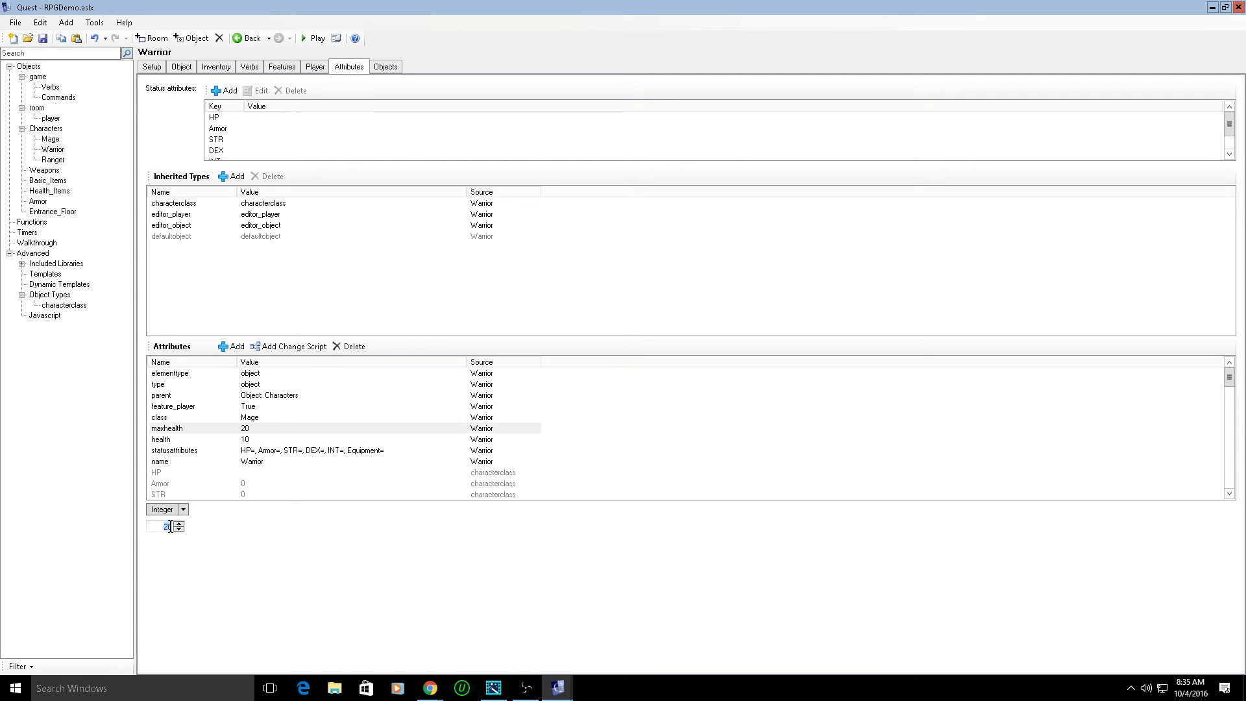
{"action": "type", "text": "40"}
{"action": "left_click", "coordinate": [250, 440]}
{"action": "double_click", "coordinate": [170, 527]}
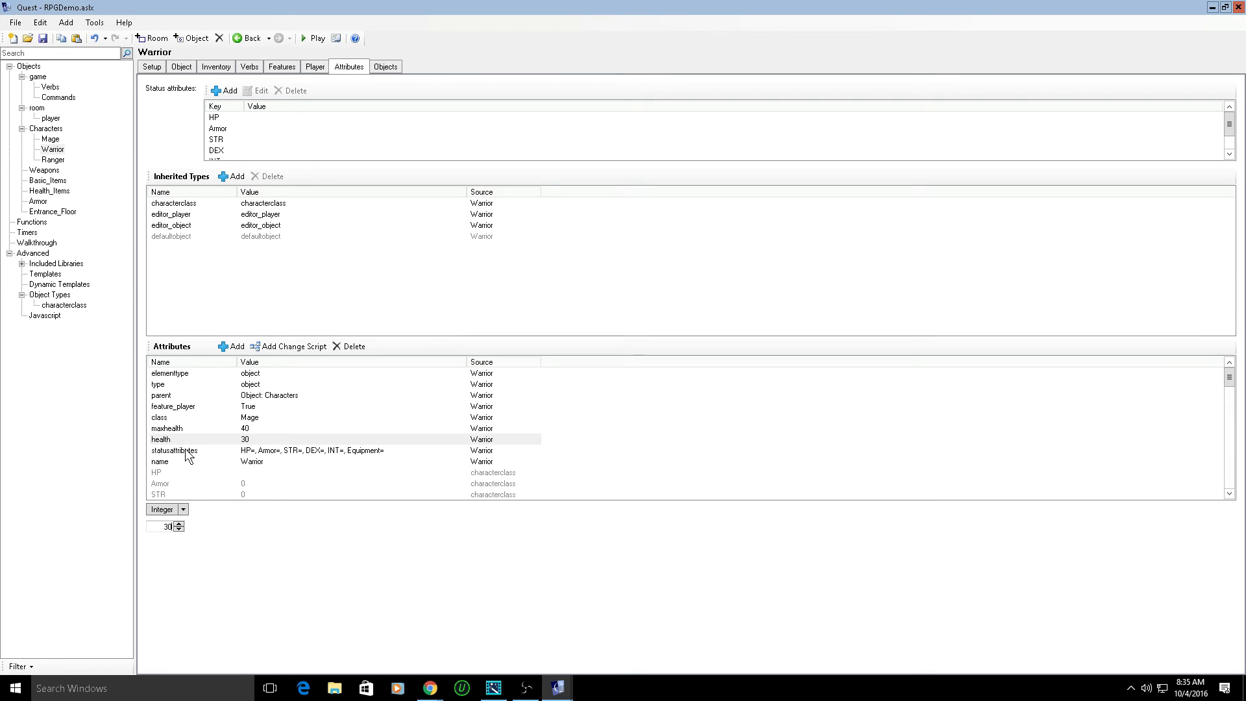
- Set the Warrior's class attribute to Warrior and check its health, maxhealth and class values
{"action": "left_click", "coordinate": [166, 418]}
{"action": "double_click", "coordinate": [178, 529]}
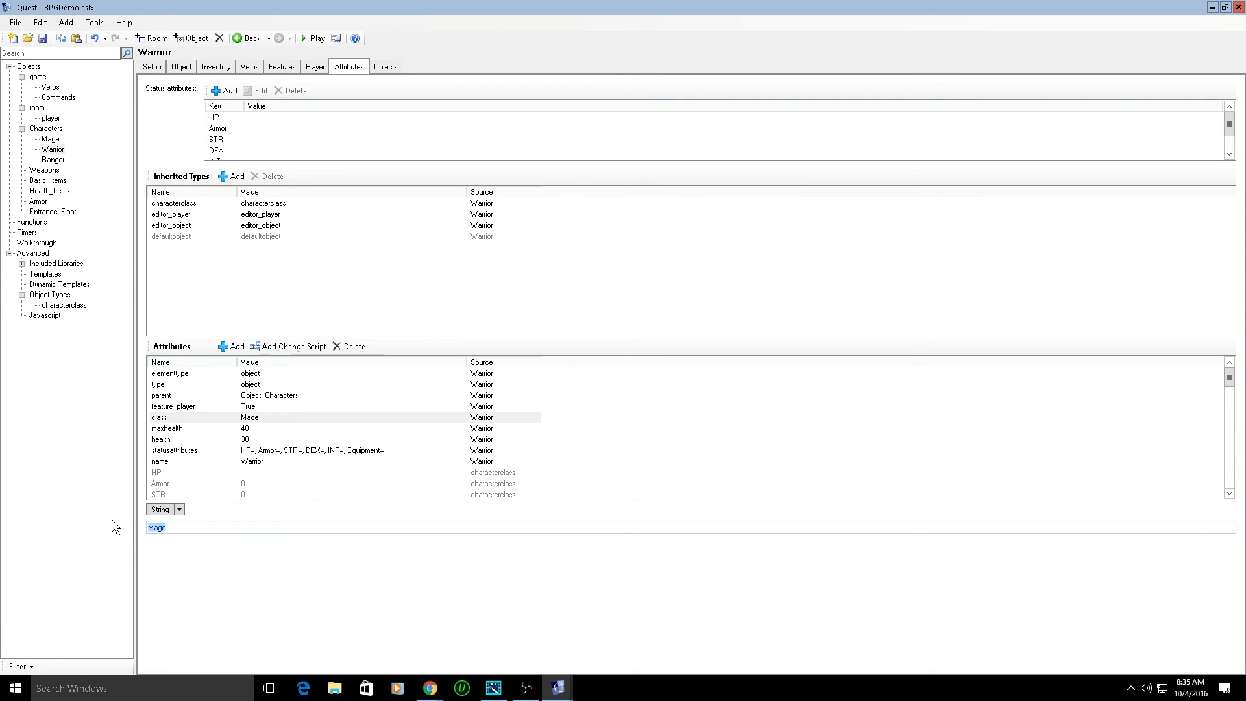
{"action": "type", "text": "Warrio"}
{"action": "left_click", "coordinate": [168, 441]}
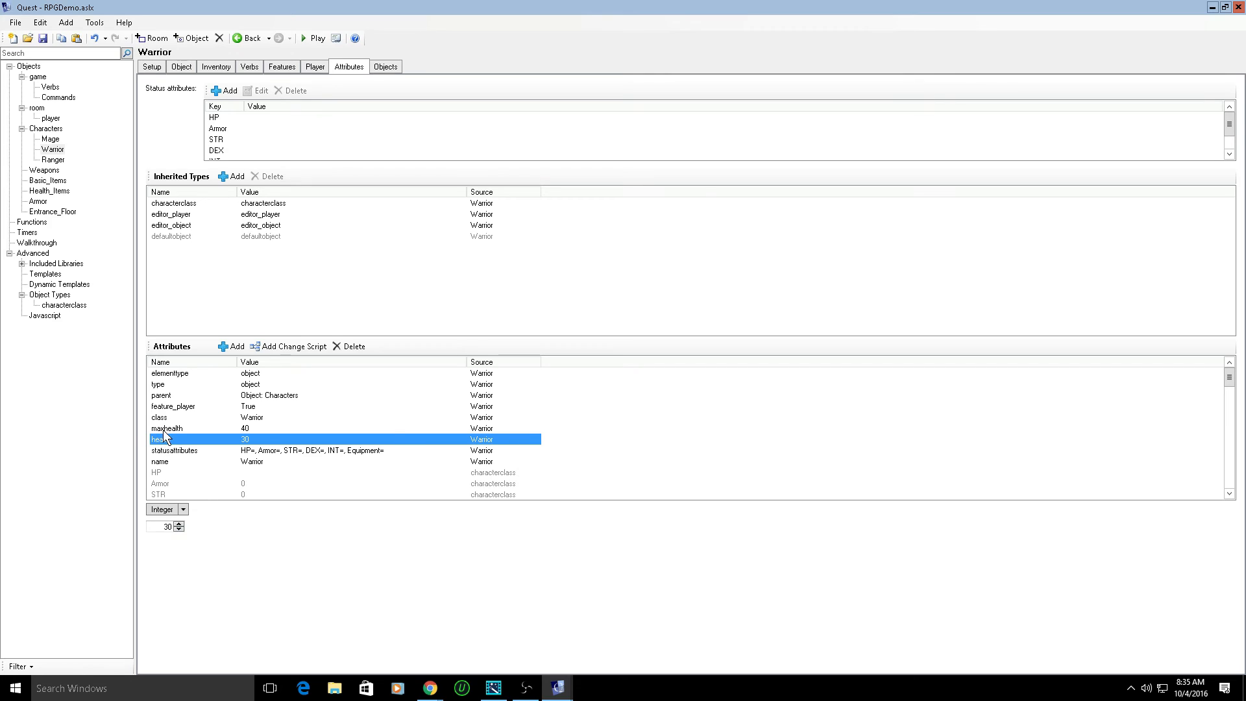
{"action": "left_click", "coordinate": [165, 430]}
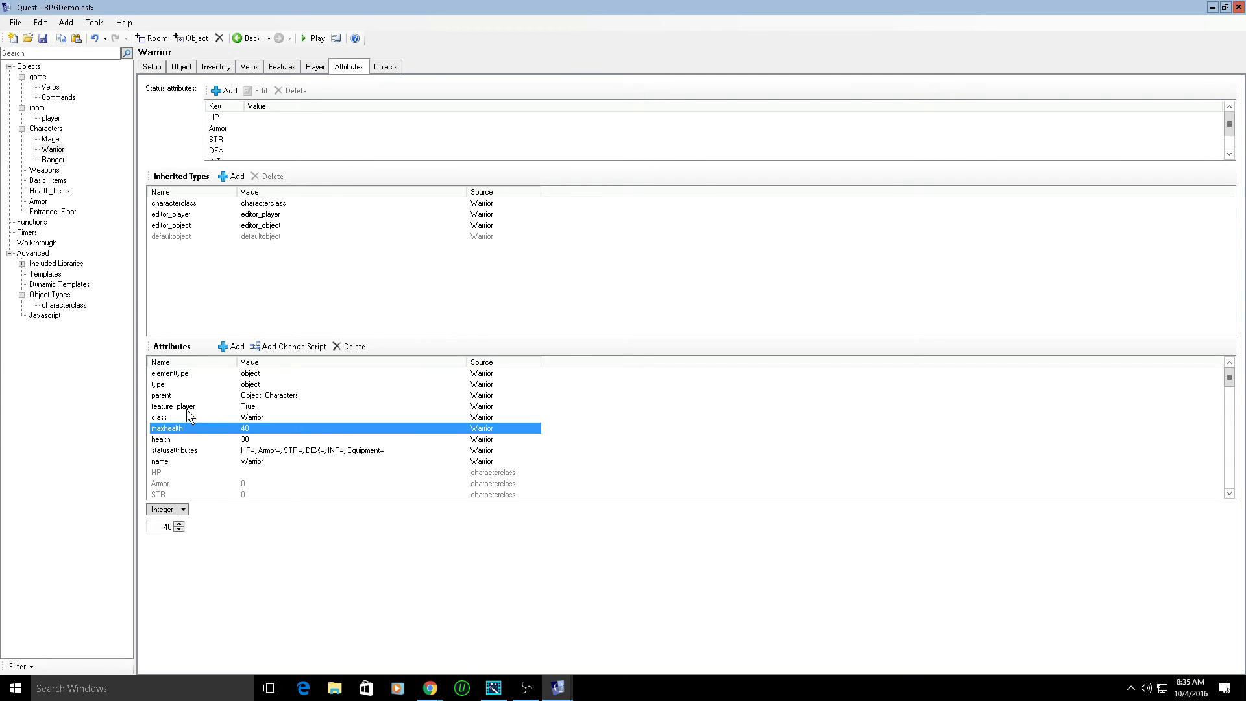
{"action": "left_click", "coordinate": [167, 419]}
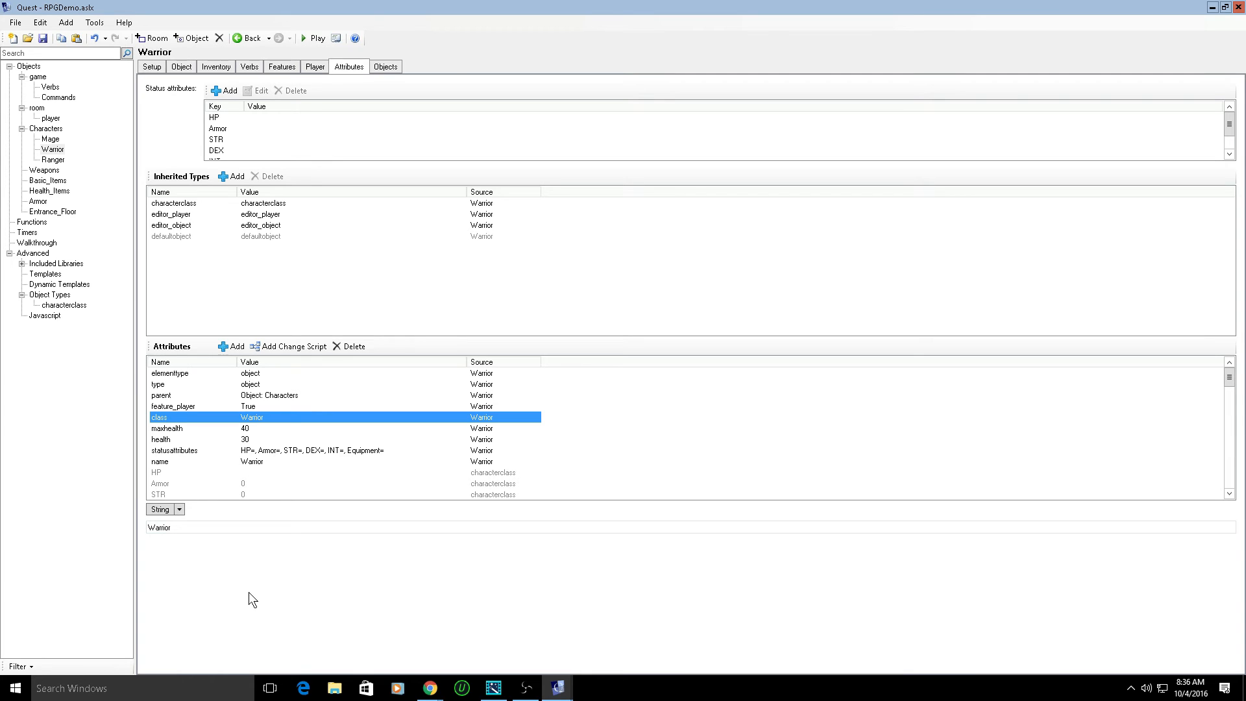
- Set the Ranger's class attribute to Ranger
{"action": "left_click", "coordinate": [59, 160]}
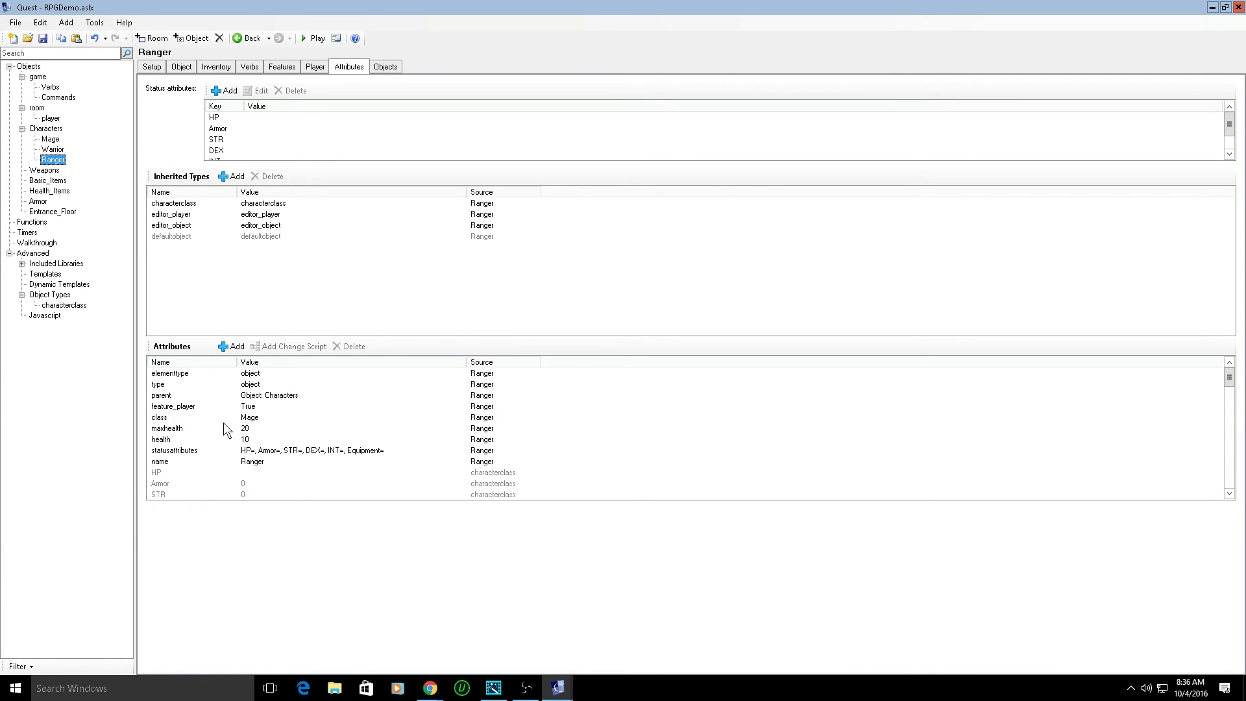
{"action": "left_click", "coordinate": [164, 417]}
{"action": "double_click", "coordinate": [163, 526]}
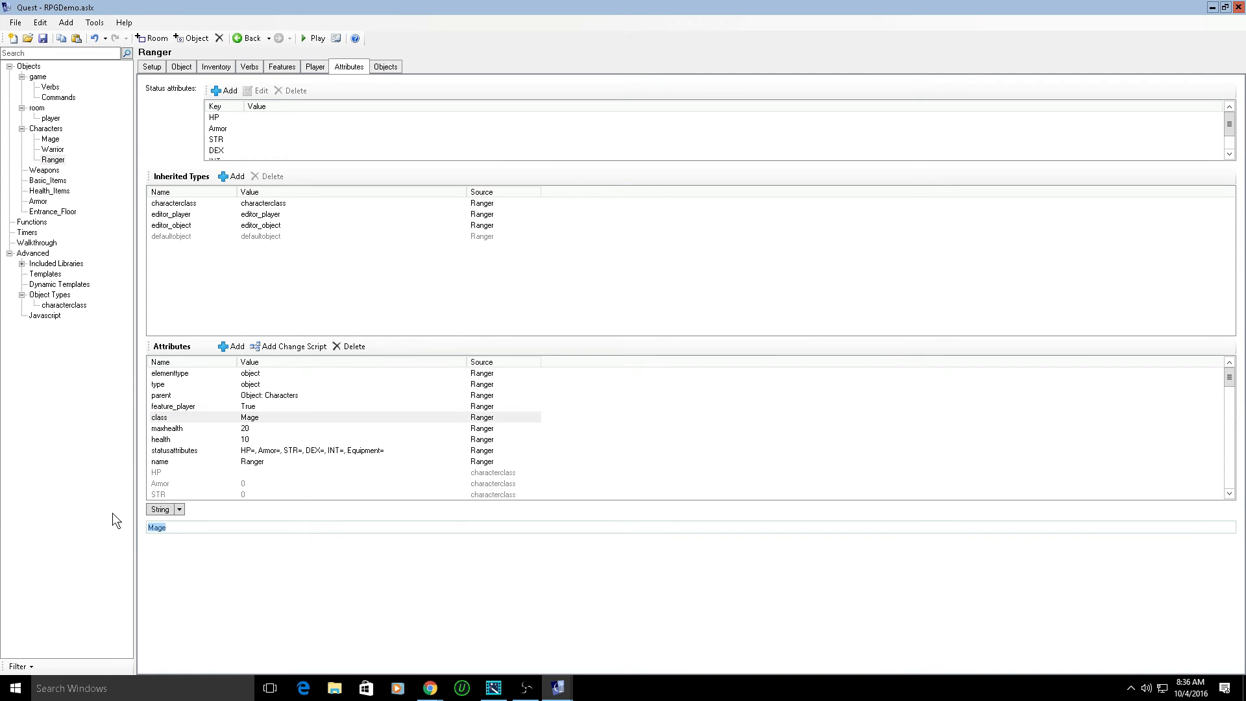
{"action": "type", "text": "Ranger"}
- Set the Ranger's health attribute to 20 and its maxhealth attribute to 30
{"action": "left_click", "coordinate": [176, 437]}
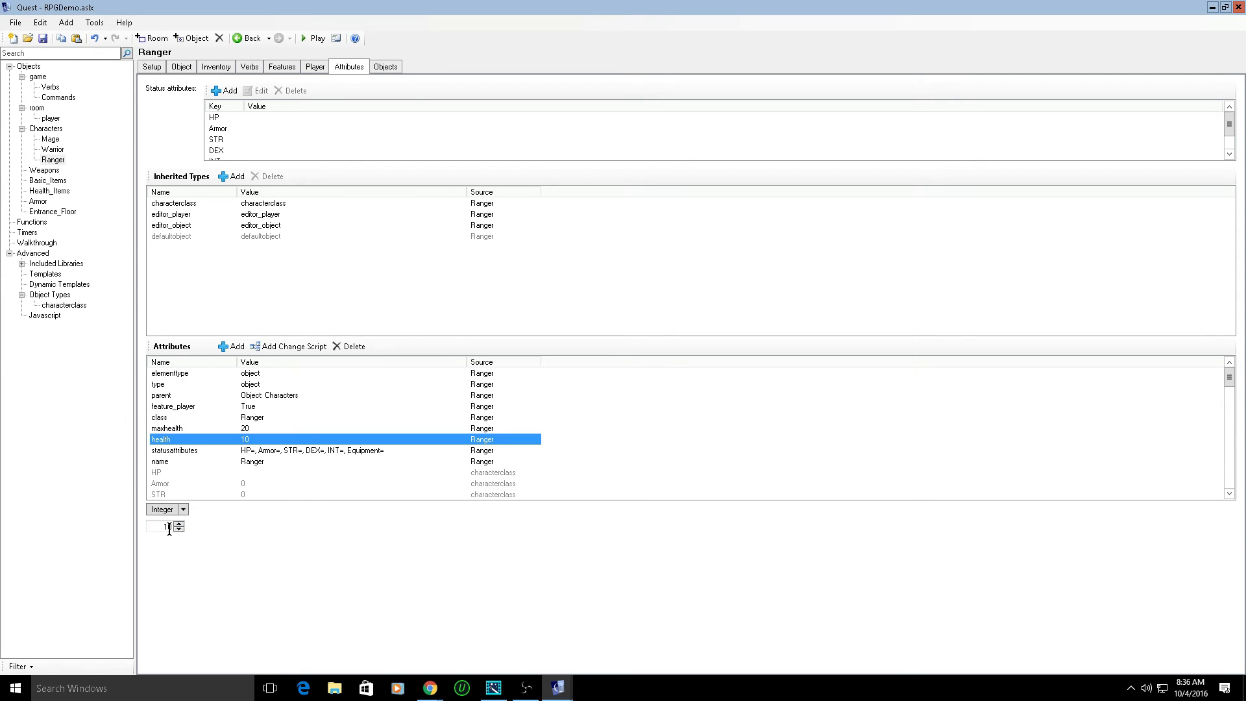
{"action": "left_click_drag", "start_coordinate": [169, 527], "coordinate": [154, 528]}
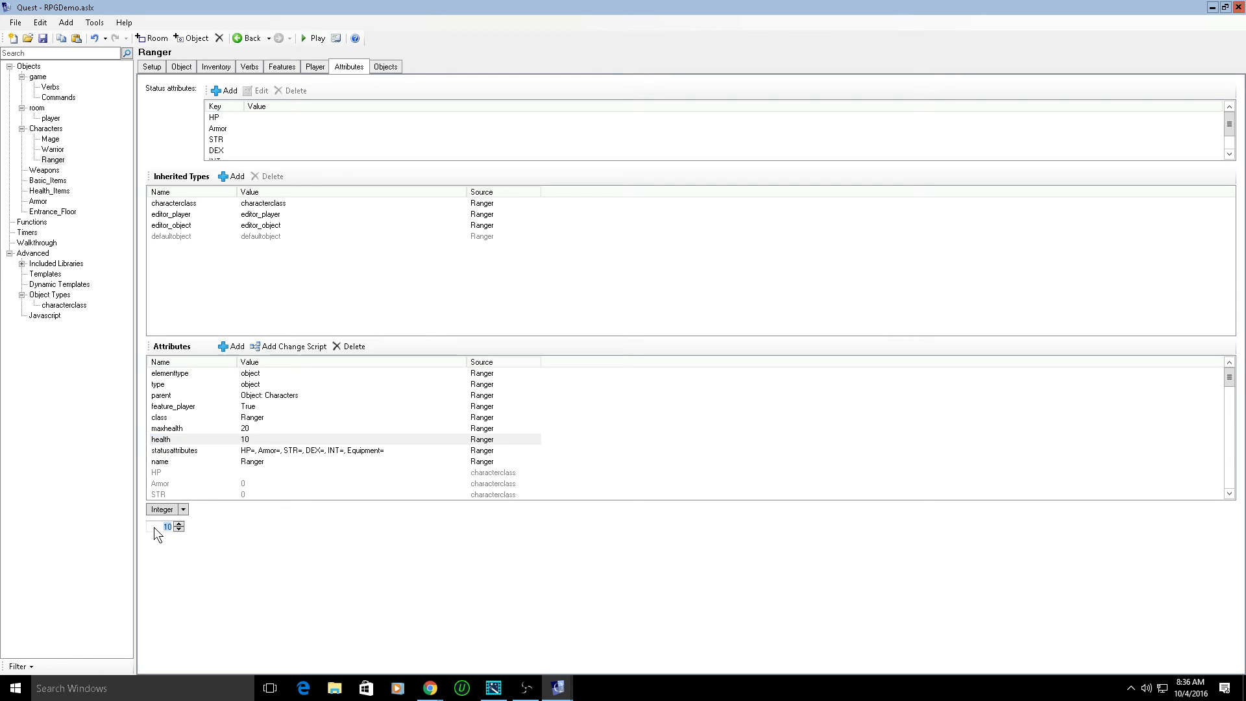
{"action": "type", "text": "25"}
{"action": "key", "text": "BackSpace"}
{"action": "key", "text": "BackSpace"}
{"action": "type", "text": "20"}
{"action": "left_click", "coordinate": [164, 430]}
{"action": "double_click", "coordinate": [168, 526]}
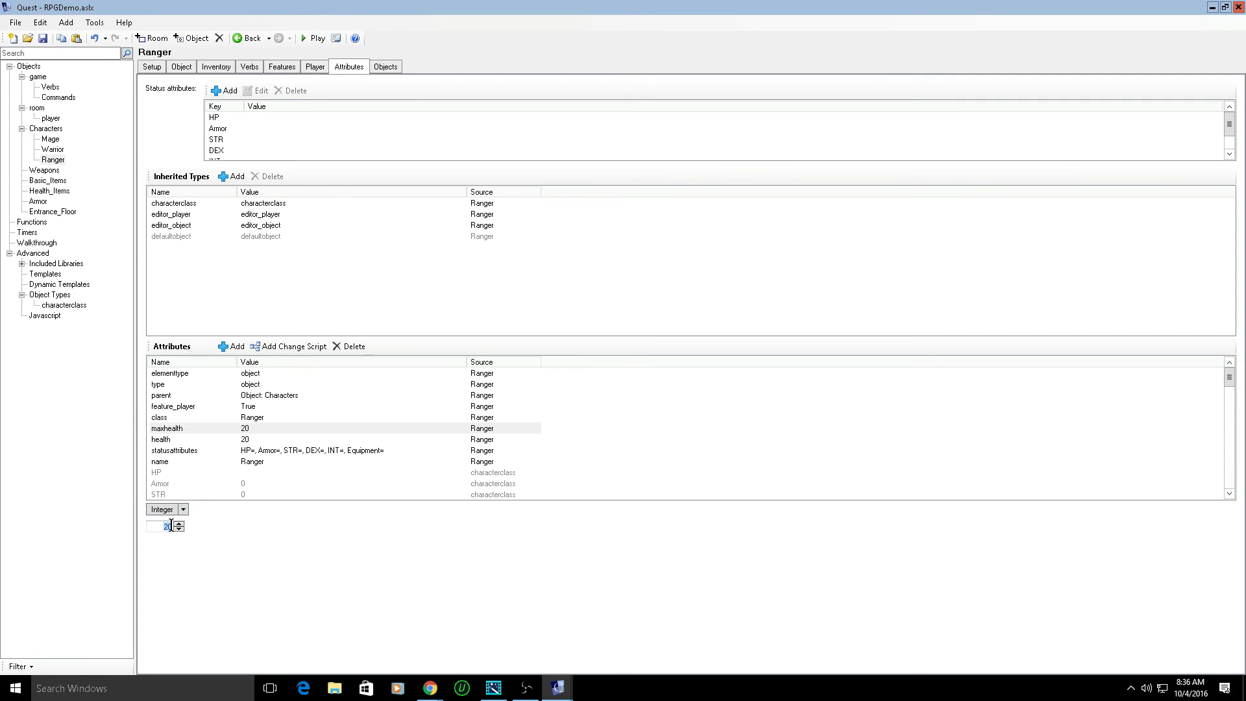
{"action": "type", "text": "30"}
- Create a new object named sword with the Weapons room as its parent
{"action": "left_click", "coordinate": [44, 170]}
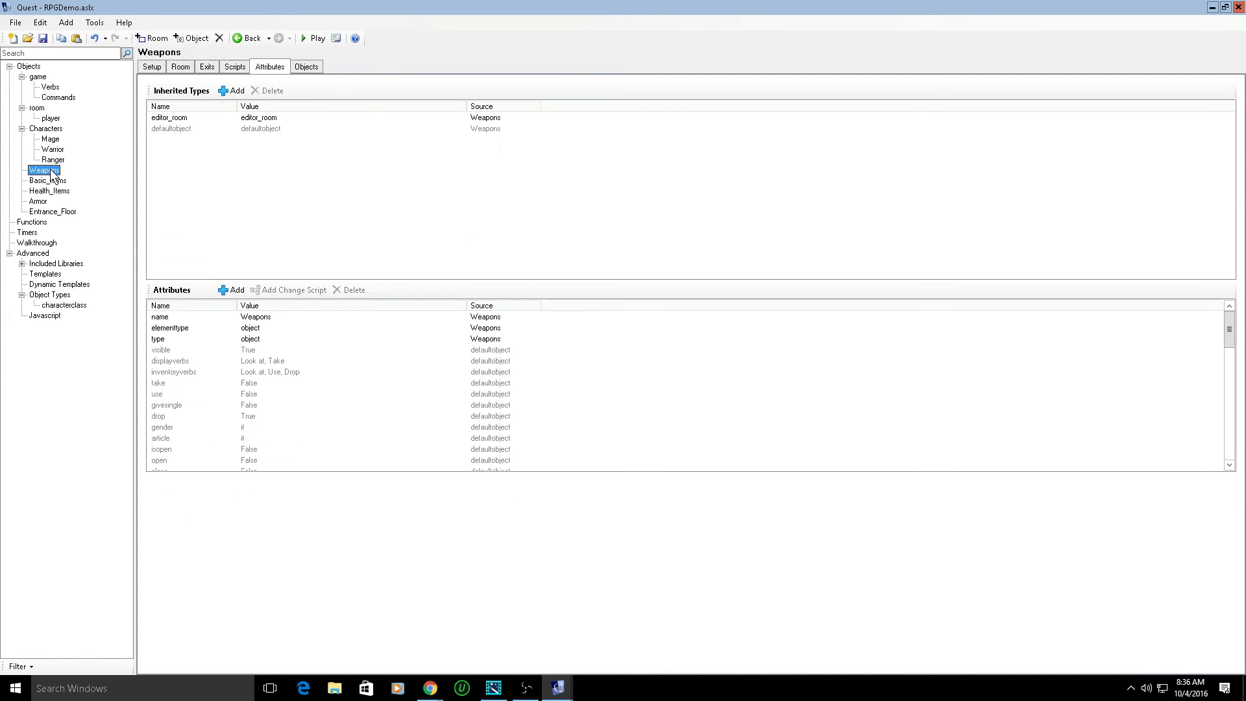
{"action": "left_click", "coordinate": [22, 129]}
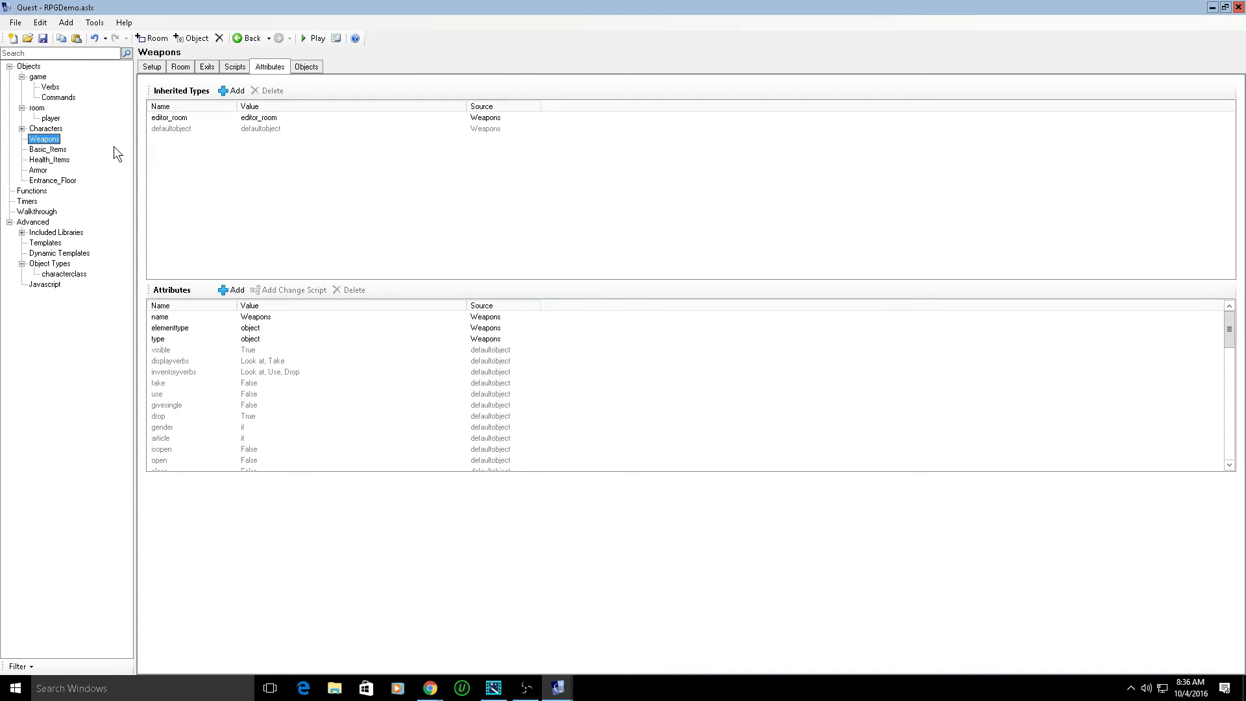
{"action": "left_click", "coordinate": [184, 39]}
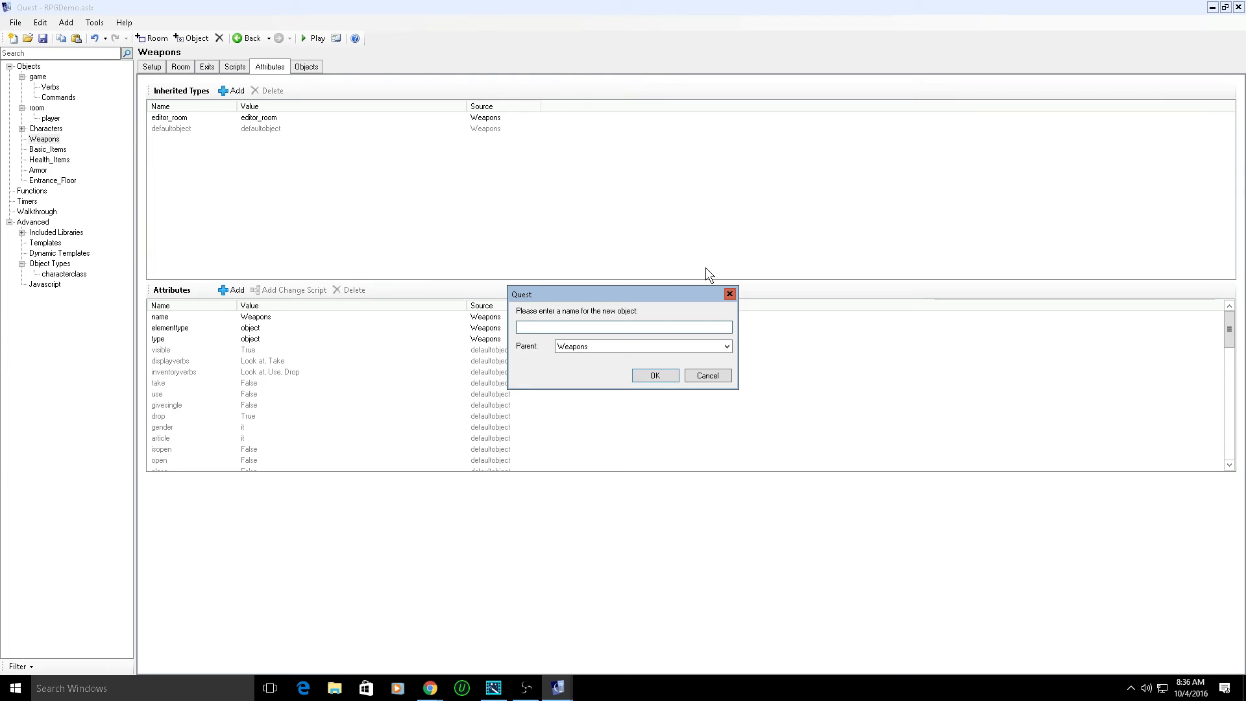
{"action": "type", "text": "sword"}
{"action": "key", "text": "Return"}
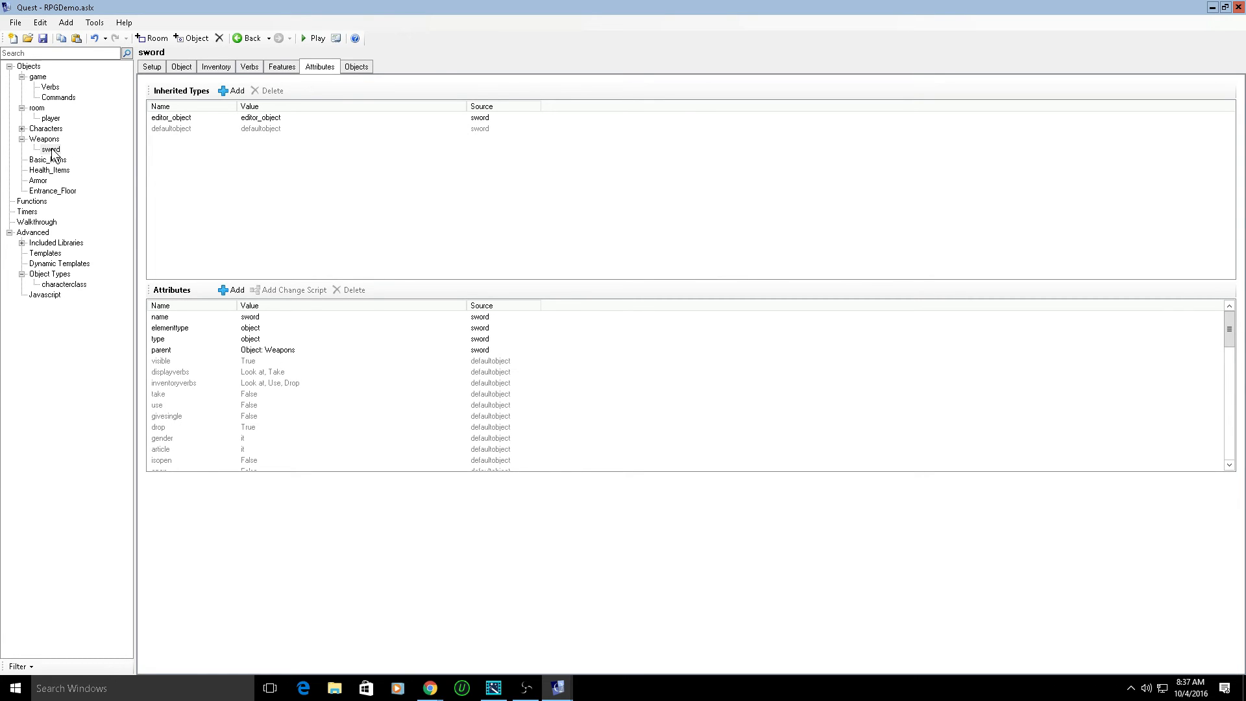
- Create two new objects named staff and bow with the Weapons room as their parent
{"action": "left_click", "coordinate": [201, 41]}
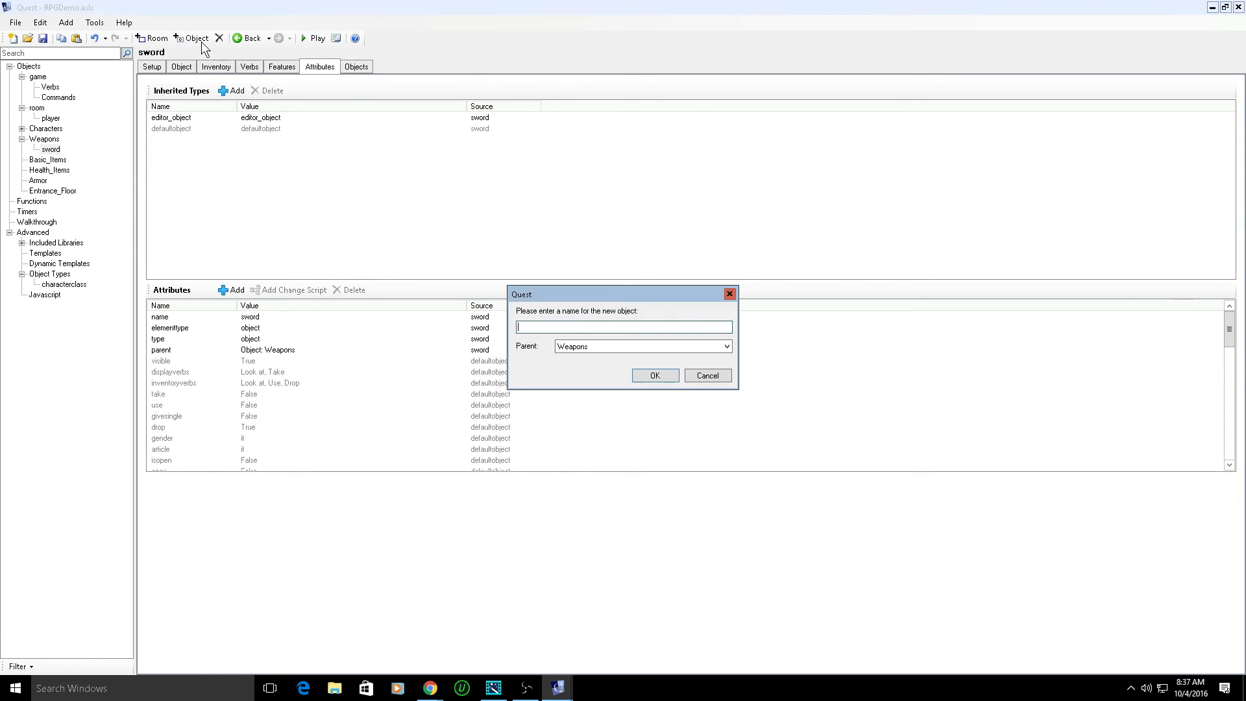
{"action": "type", "text": "staff"}
{"action": "key", "text": "Return"}
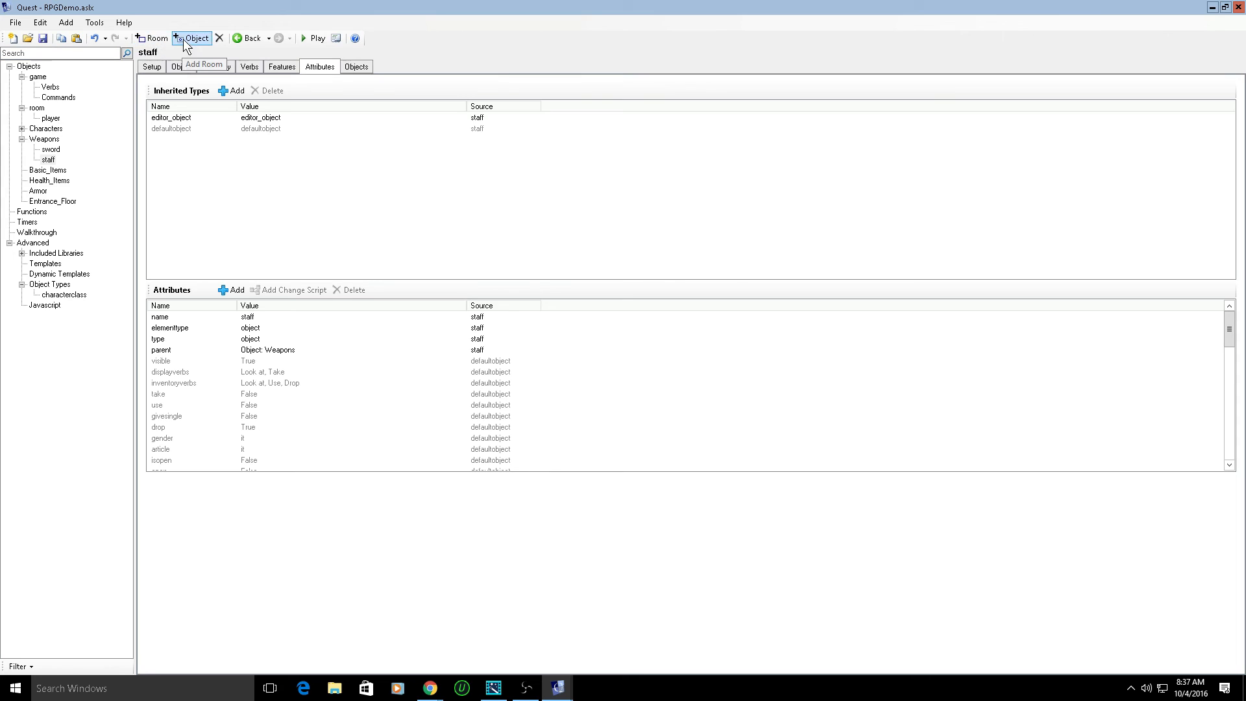
{"action": "left_click", "coordinate": [185, 39]}
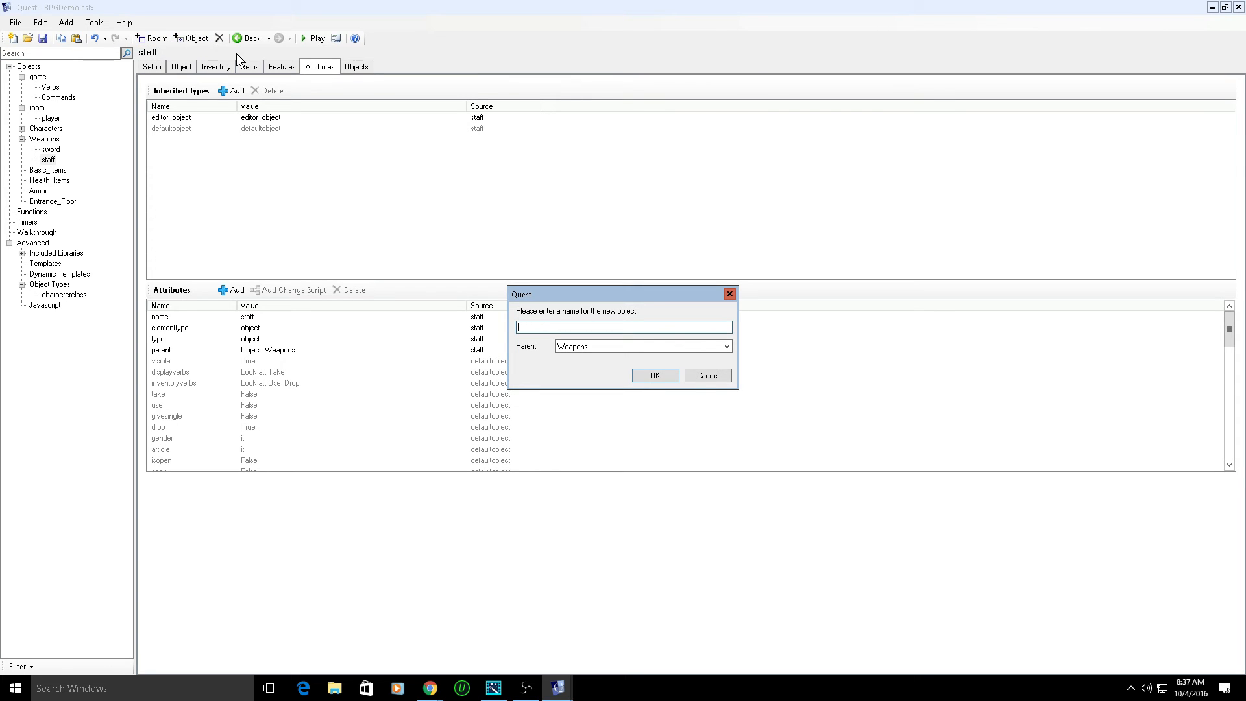
{"action": "type", "text": "bow"}
{"action": "key", "text": "Return"}
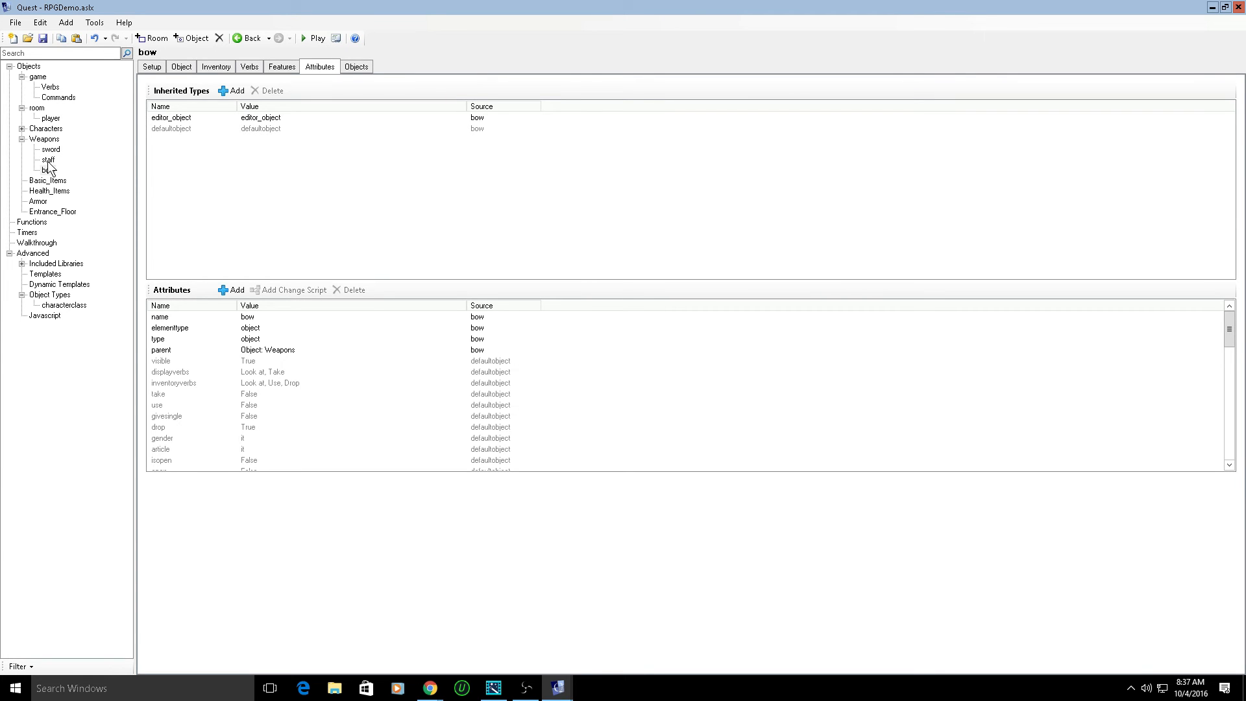
- Set the Mage's Equipment attribute to the staff object
{"action": "left_click", "coordinate": [22, 129]}
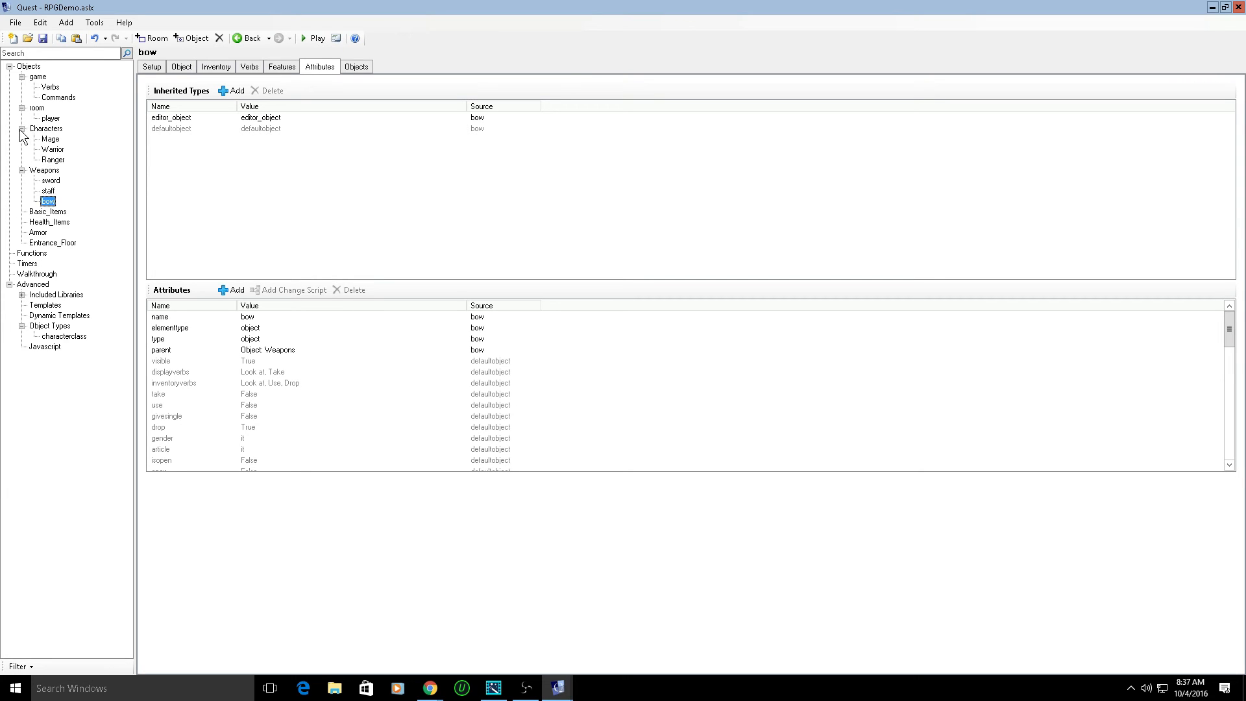
{"action": "left_click", "coordinate": [51, 140]}
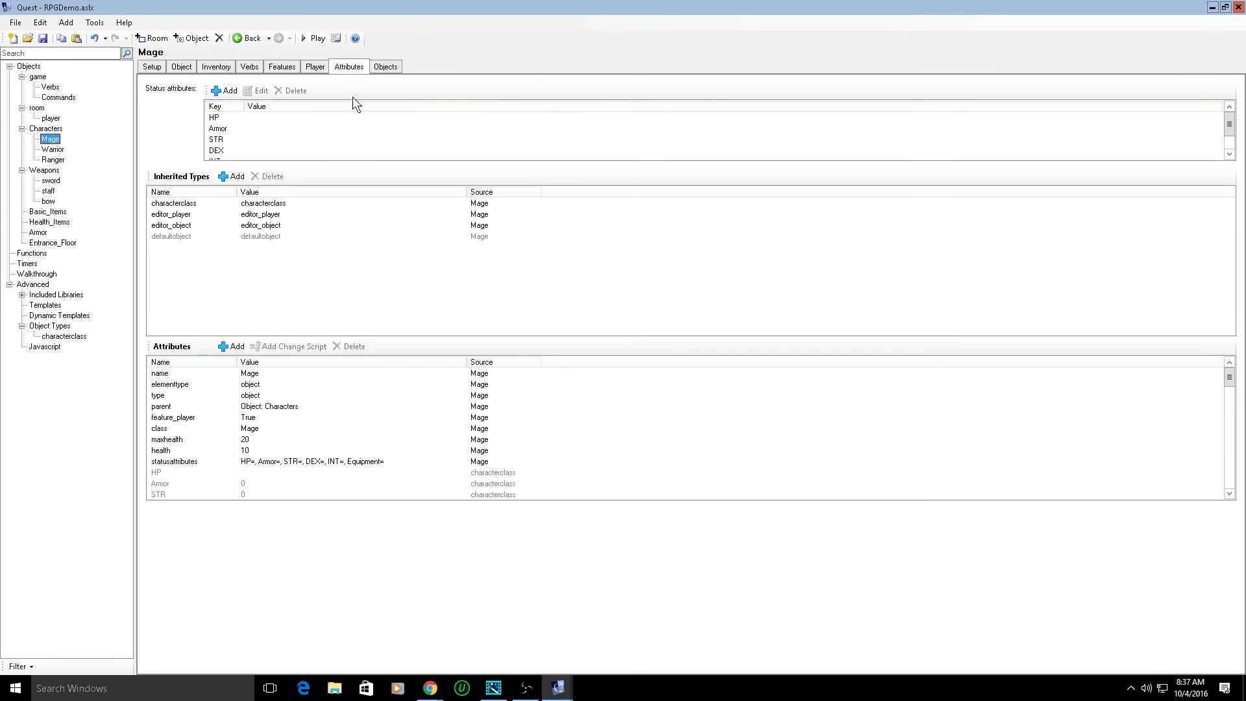
{"action": "scroll", "coordinate": [192, 462], "scroll_direction": "down", "scroll_amount": 2}
{"action": "left_click", "coordinate": [178, 470]}
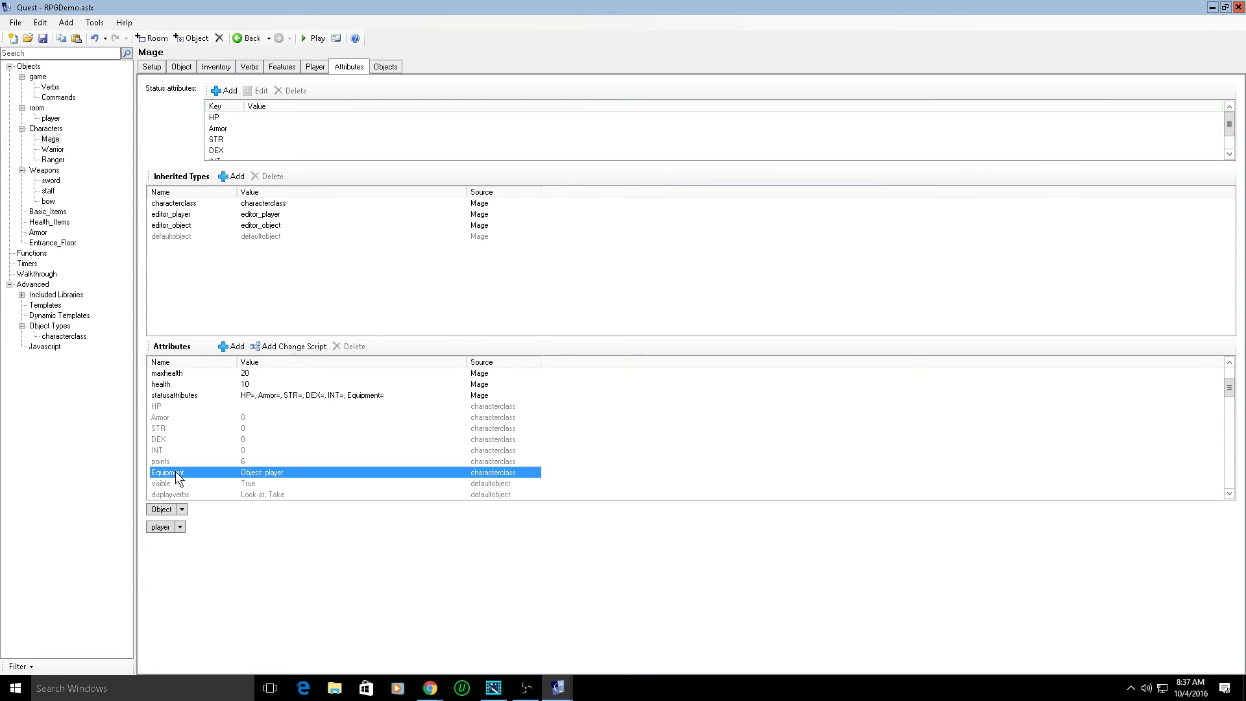
{"action": "left_click", "coordinate": [180, 527]}
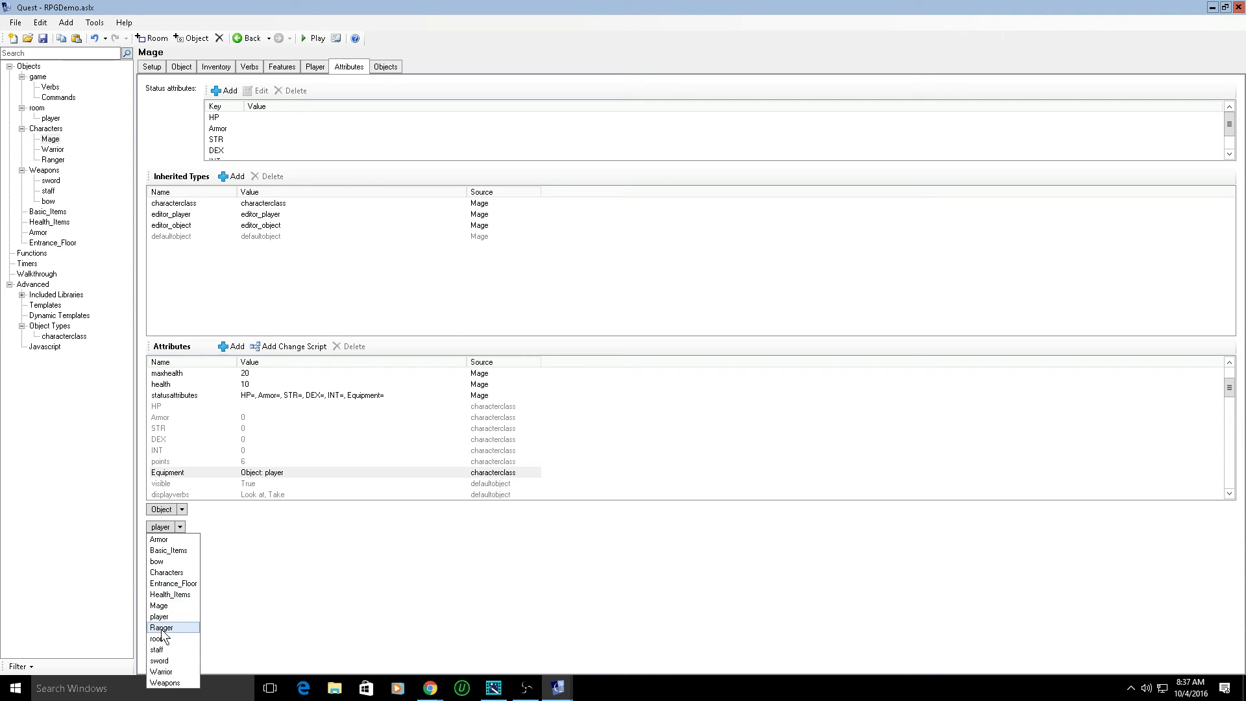
{"action": "left_click", "coordinate": [164, 649]}
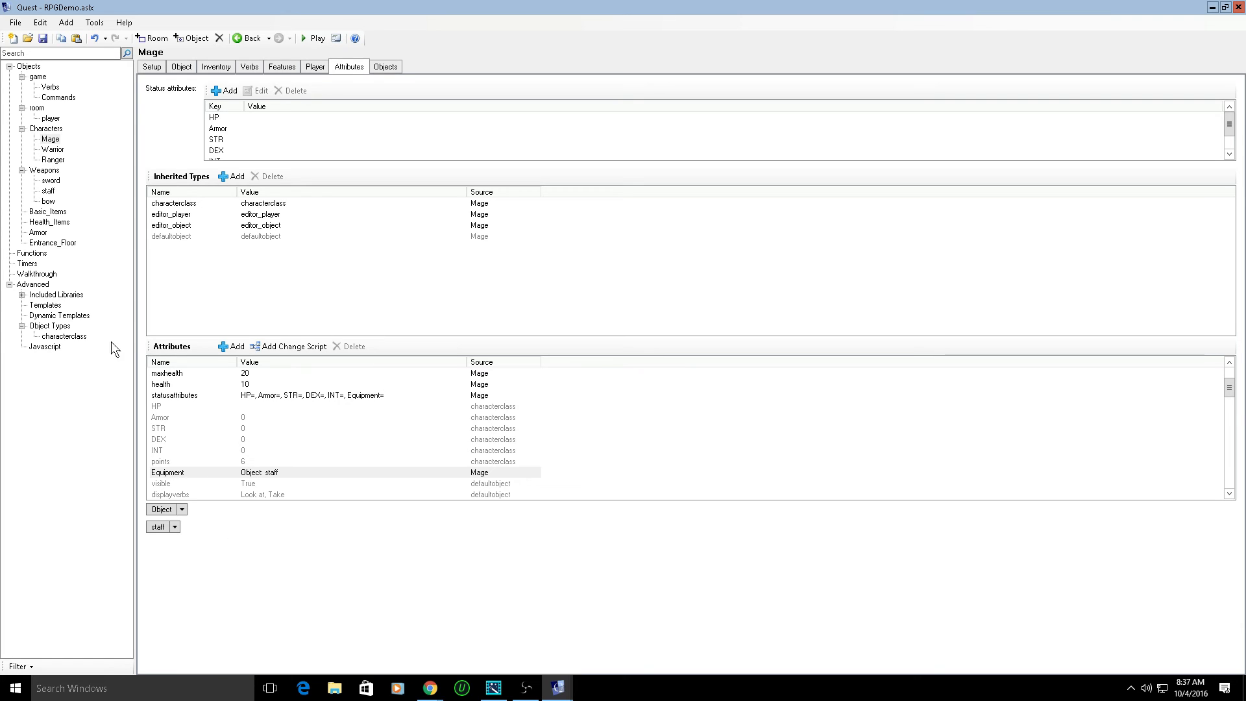
- Set the Warrior's Equipment attribute to the sword object
{"action": "left_click", "coordinate": [54, 151]}
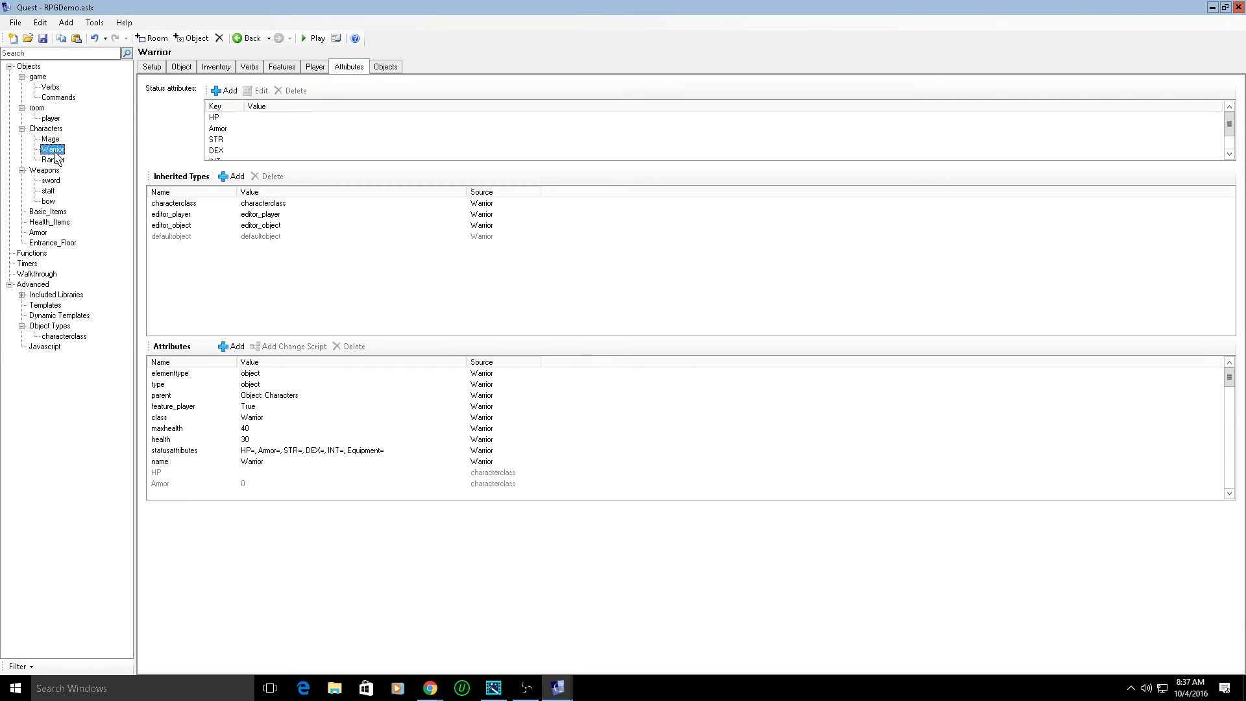
{"action": "scroll", "coordinate": [162, 448], "scroll_direction": "down", "scroll_amount": 2}
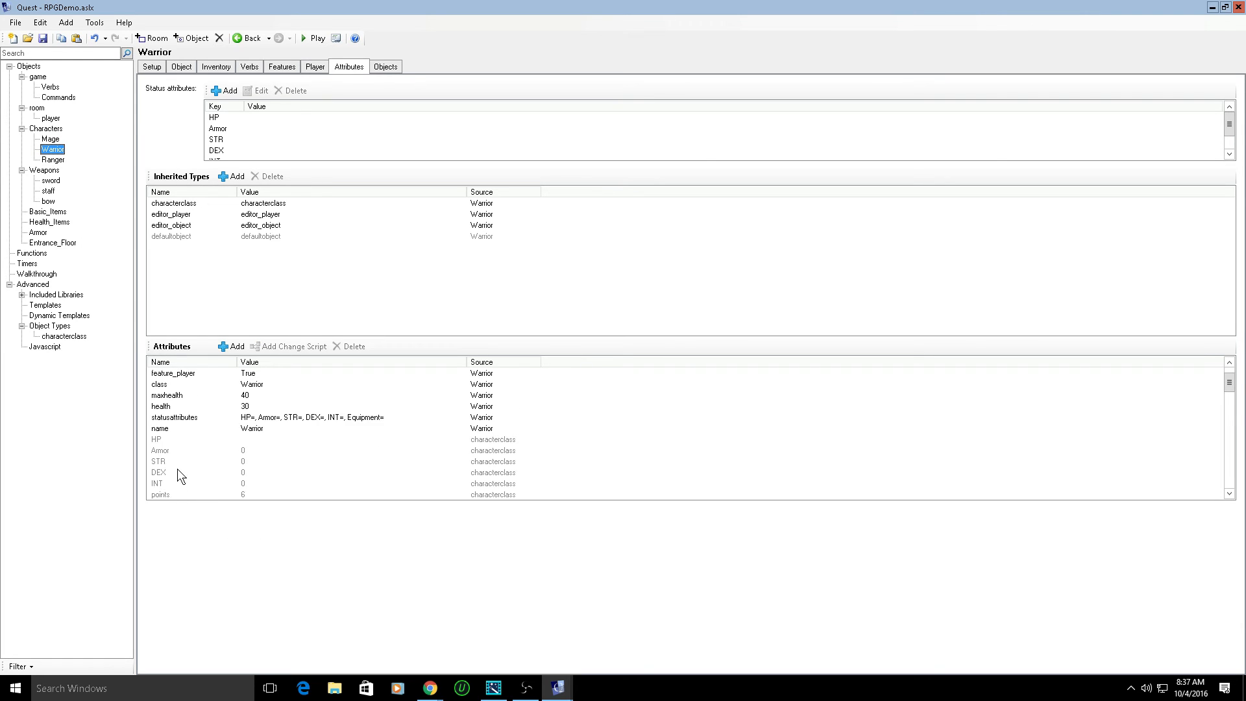
{"action": "left_click", "coordinate": [177, 474]}
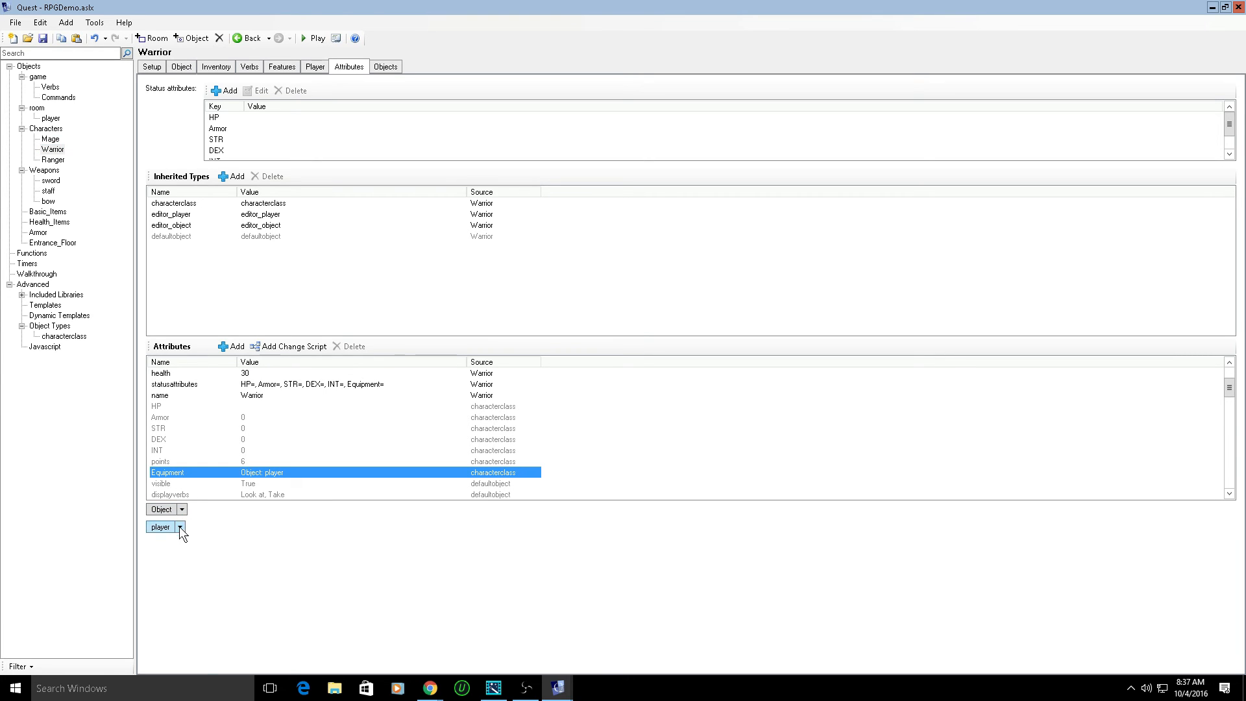
{"action": "left_click", "coordinate": [180, 527]}
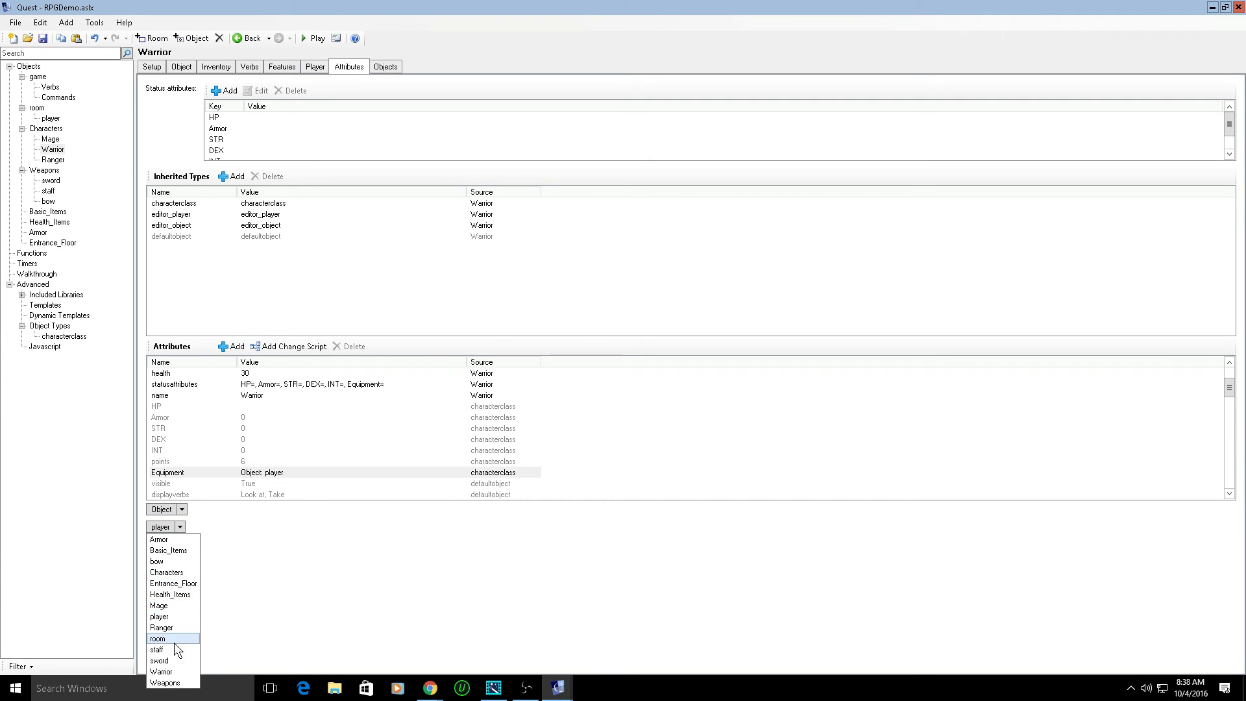
{"action": "left_click", "coordinate": [171, 660]}
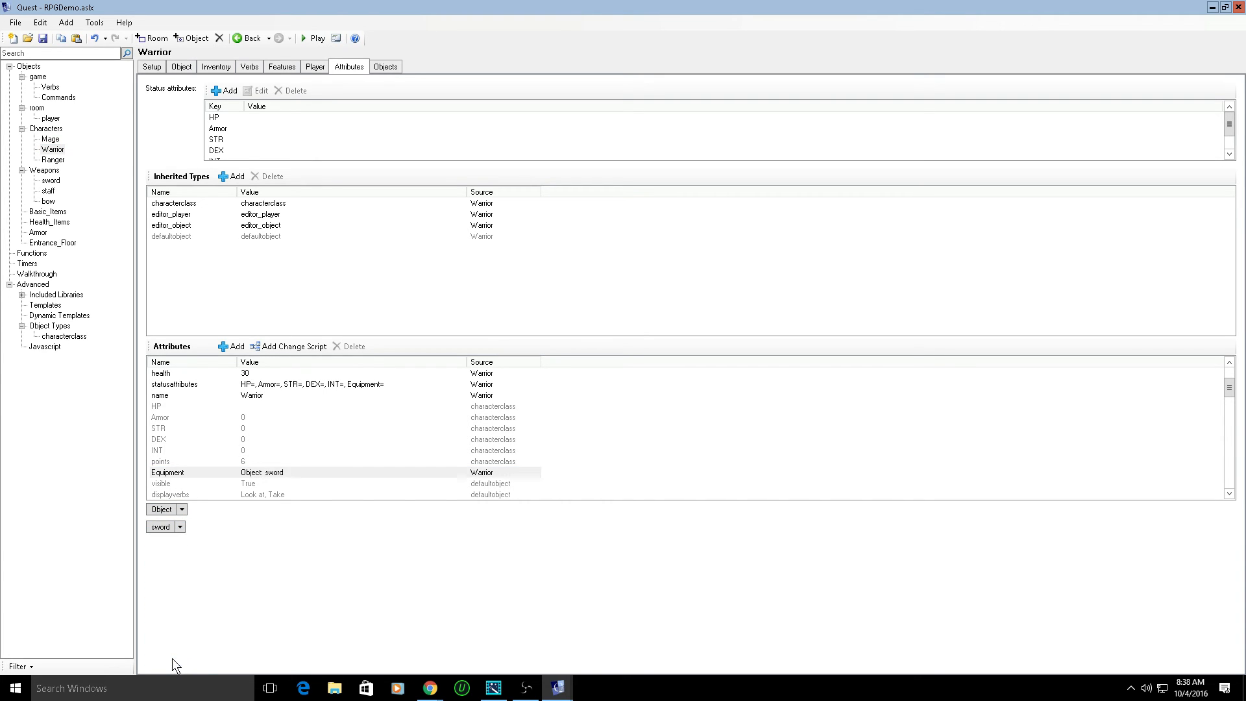
- Set the Ranger's Equipment attribute to the bow object
{"action": "left_click", "coordinate": [53, 159]}
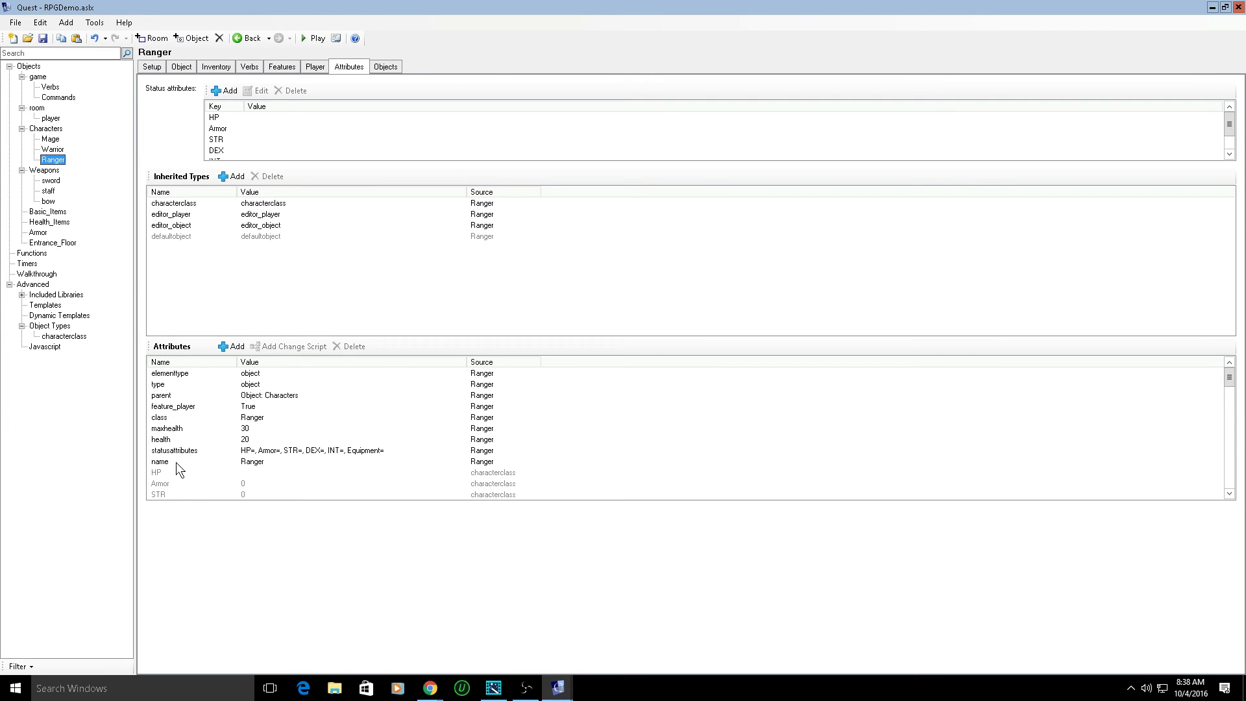
{"action": "scroll", "coordinate": [175, 454], "scroll_direction": "down", "scroll_amount": 3}
{"action": "left_click", "coordinate": [180, 438]}
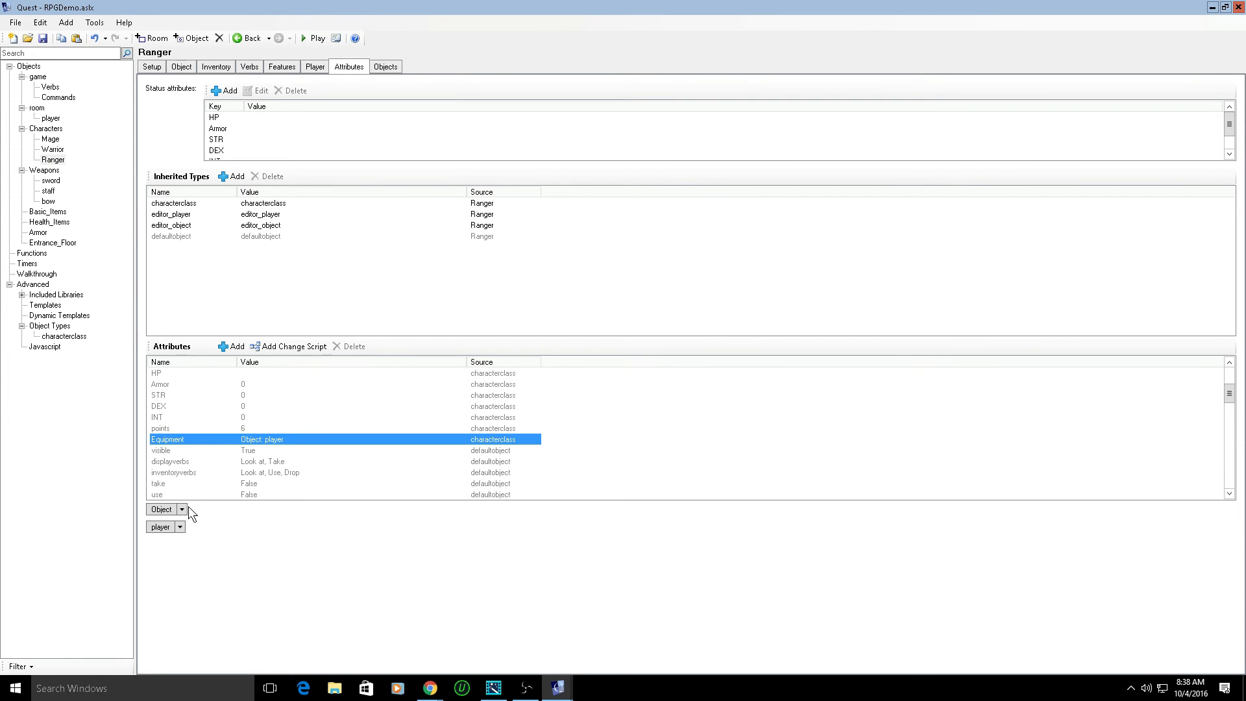
{"action": "left_click", "coordinate": [180, 527]}
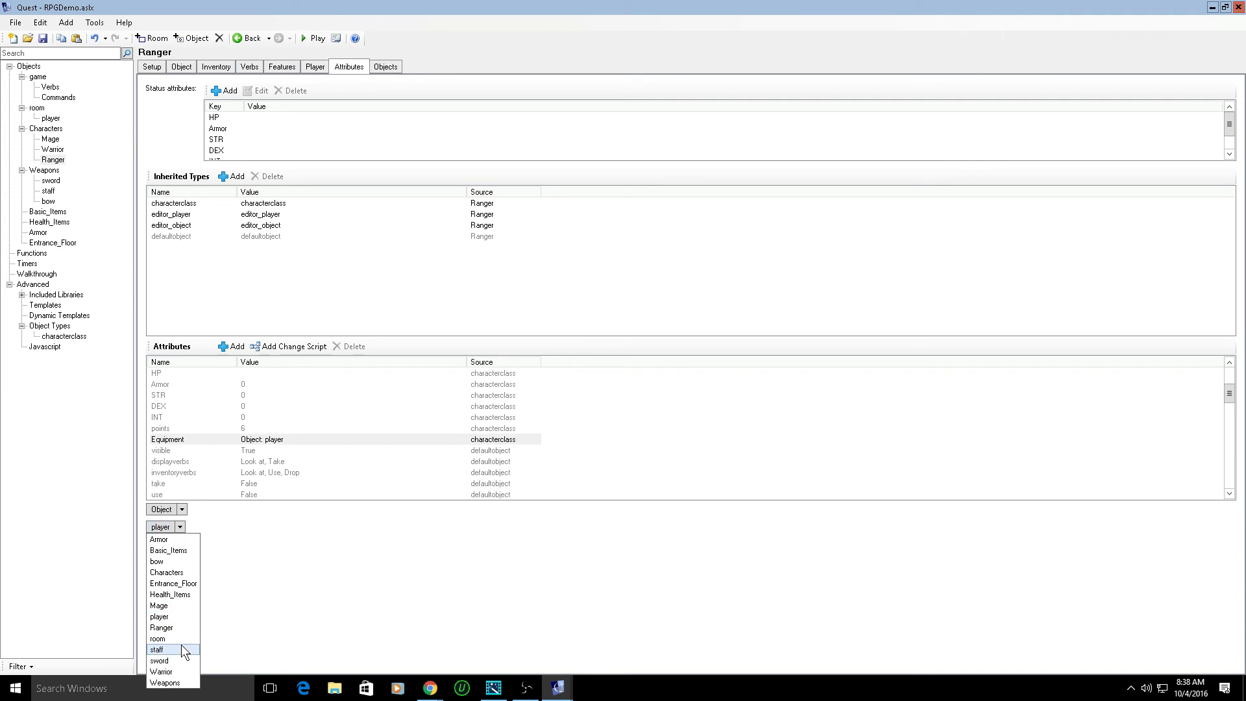
{"action": "left_click", "coordinate": [157, 561]}
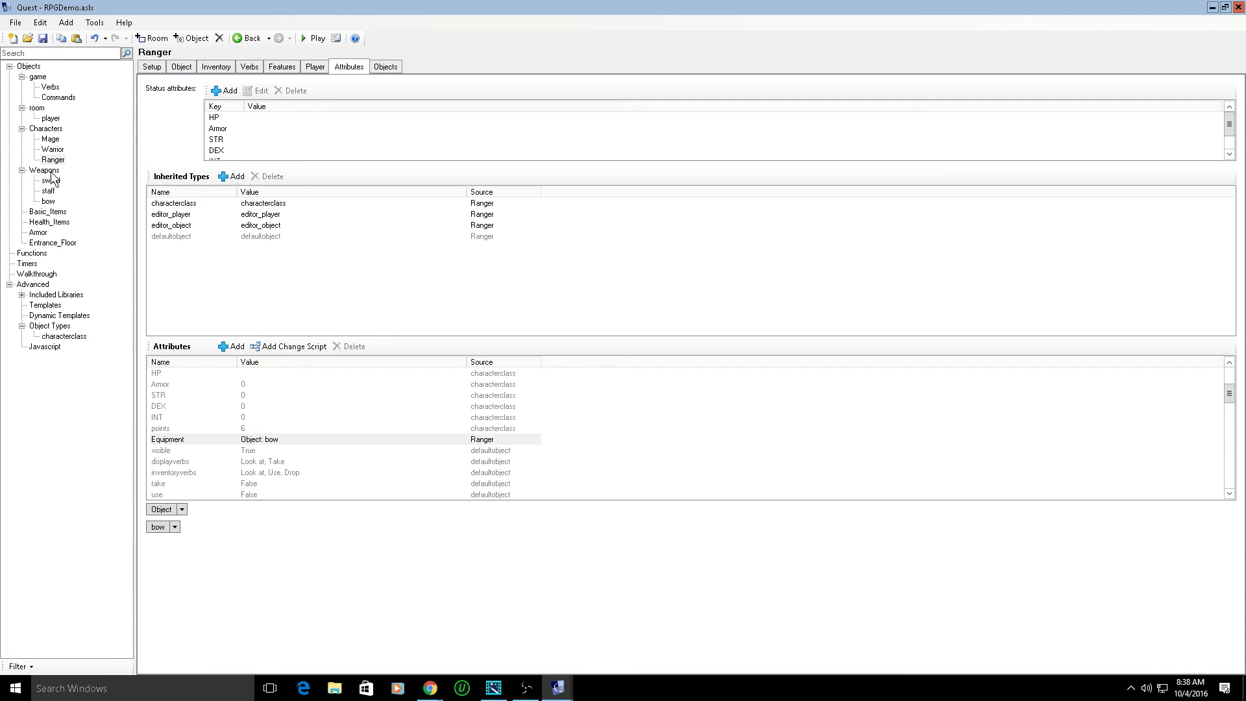
- Create two new object types named weapontype and healthitem
{"action": "left_click", "coordinate": [58, 223]}
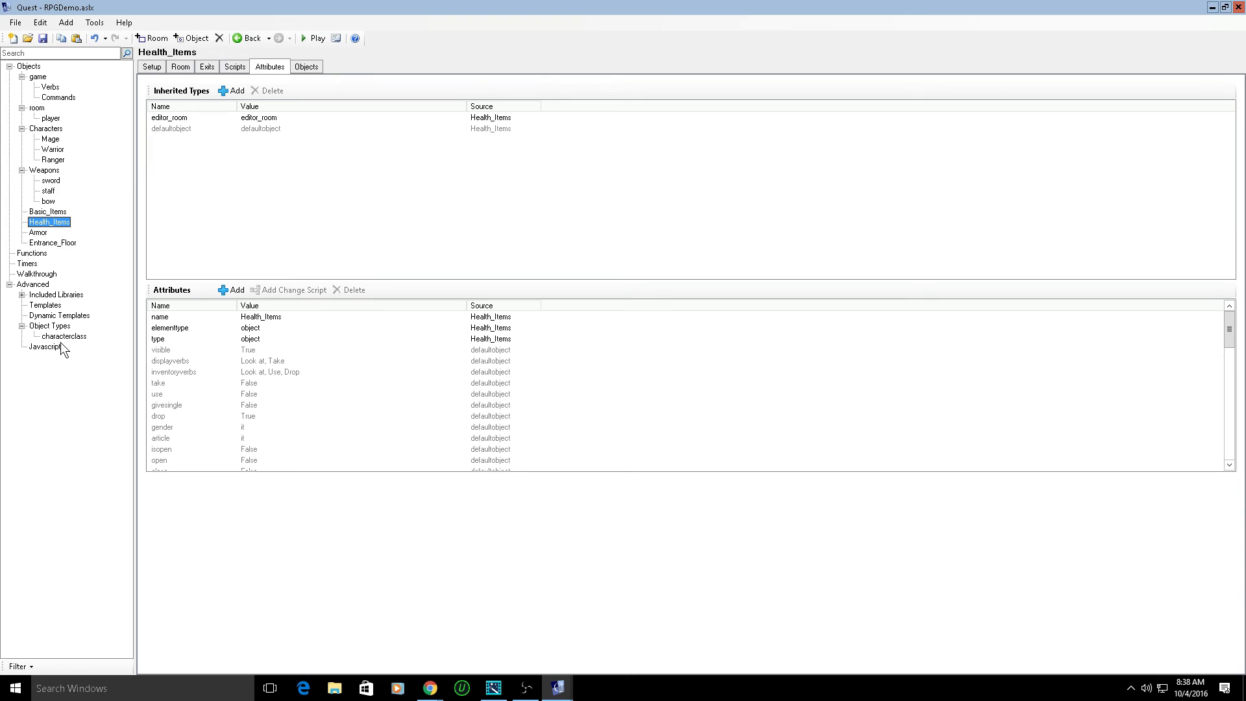
{"action": "left_click", "coordinate": [52, 326]}
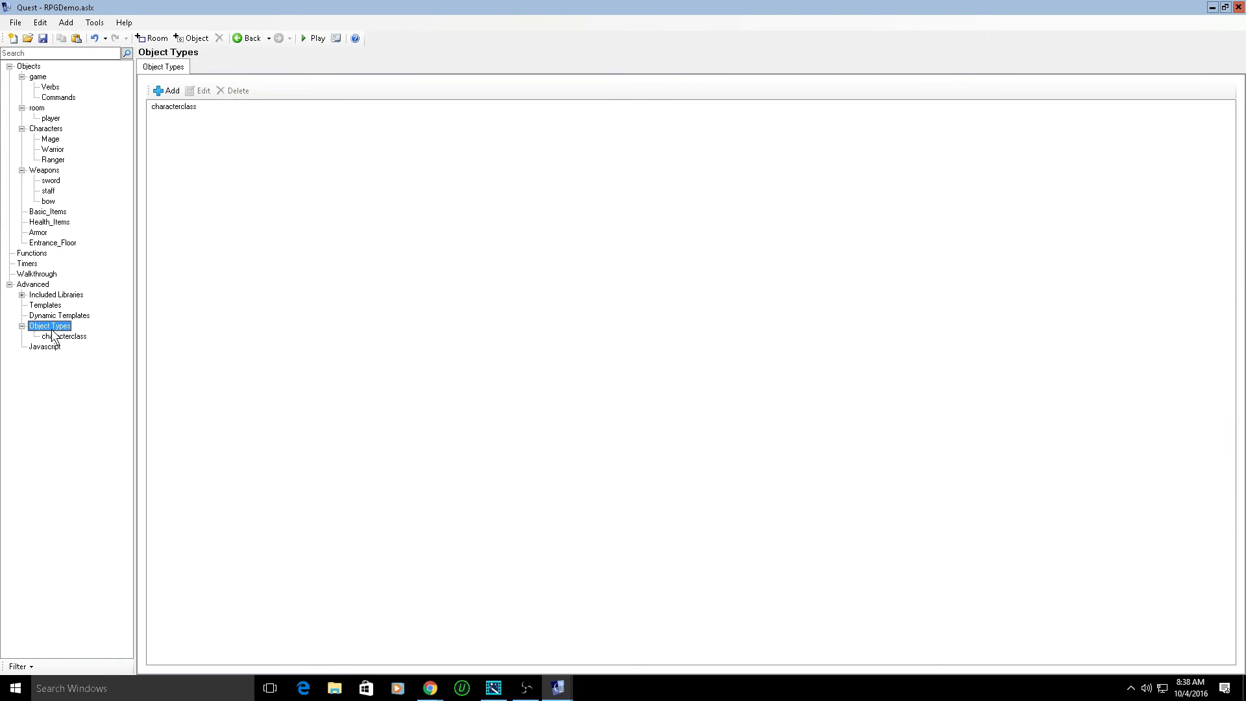
{"action": "left_click", "coordinate": [162, 94]}
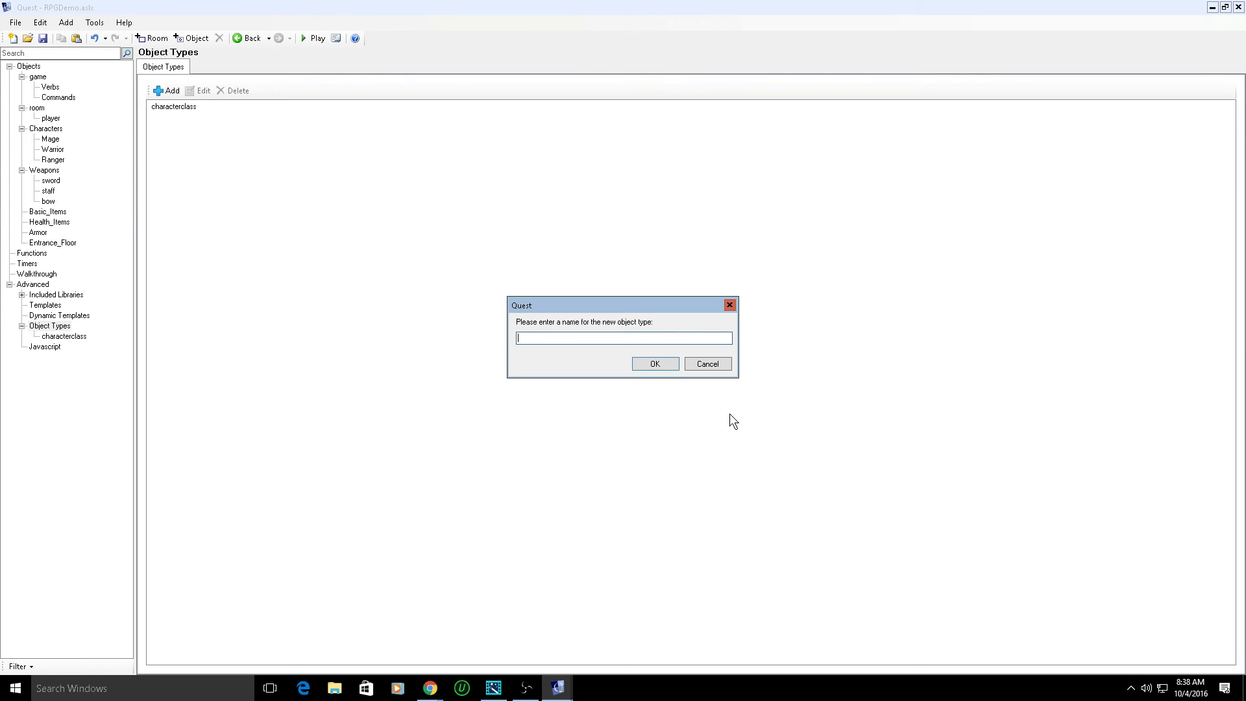
{"action": "type", "text": "weapontype"}
{"action": "left_click", "coordinate": [647, 362]}
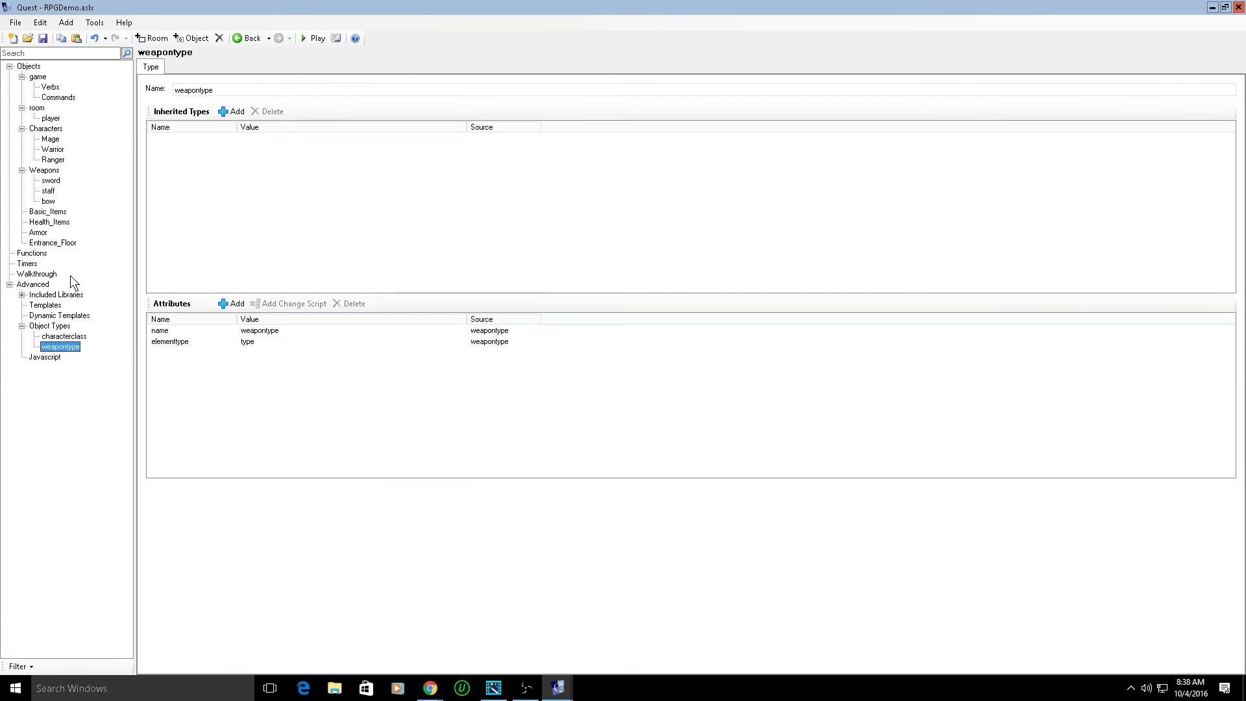
{"action": "left_click", "coordinate": [48, 326]}
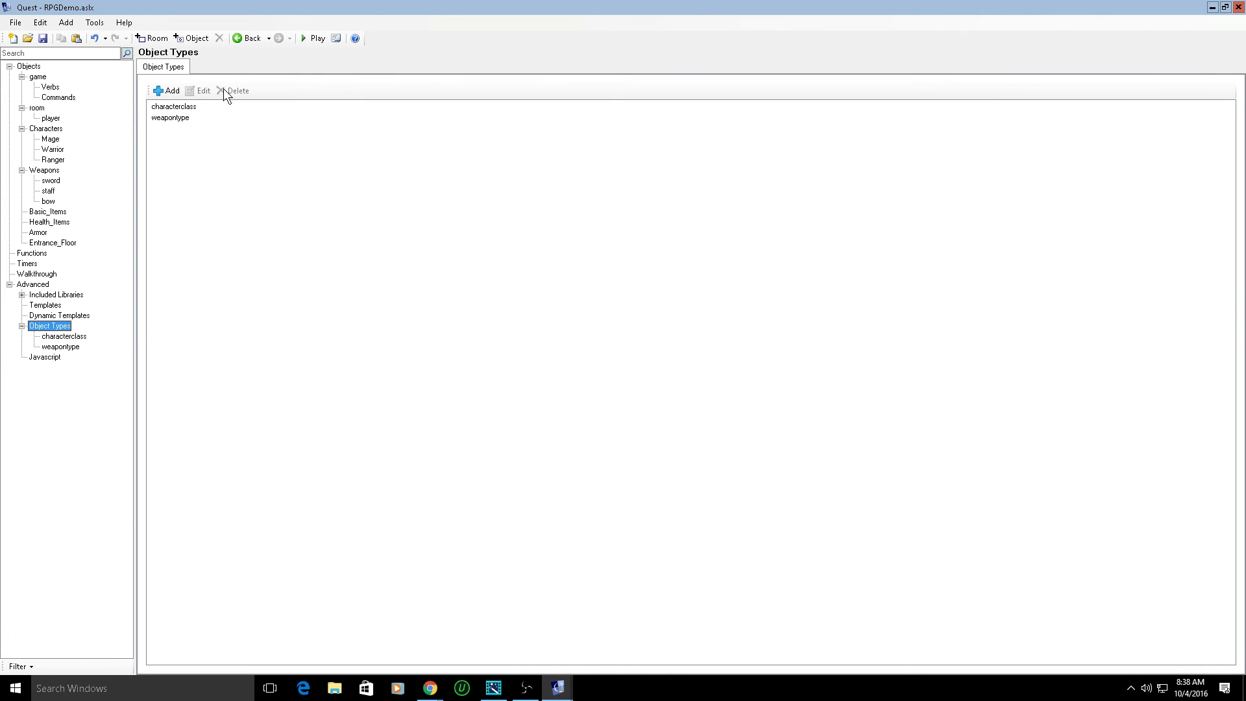
{"action": "left_click", "coordinate": [162, 93]}
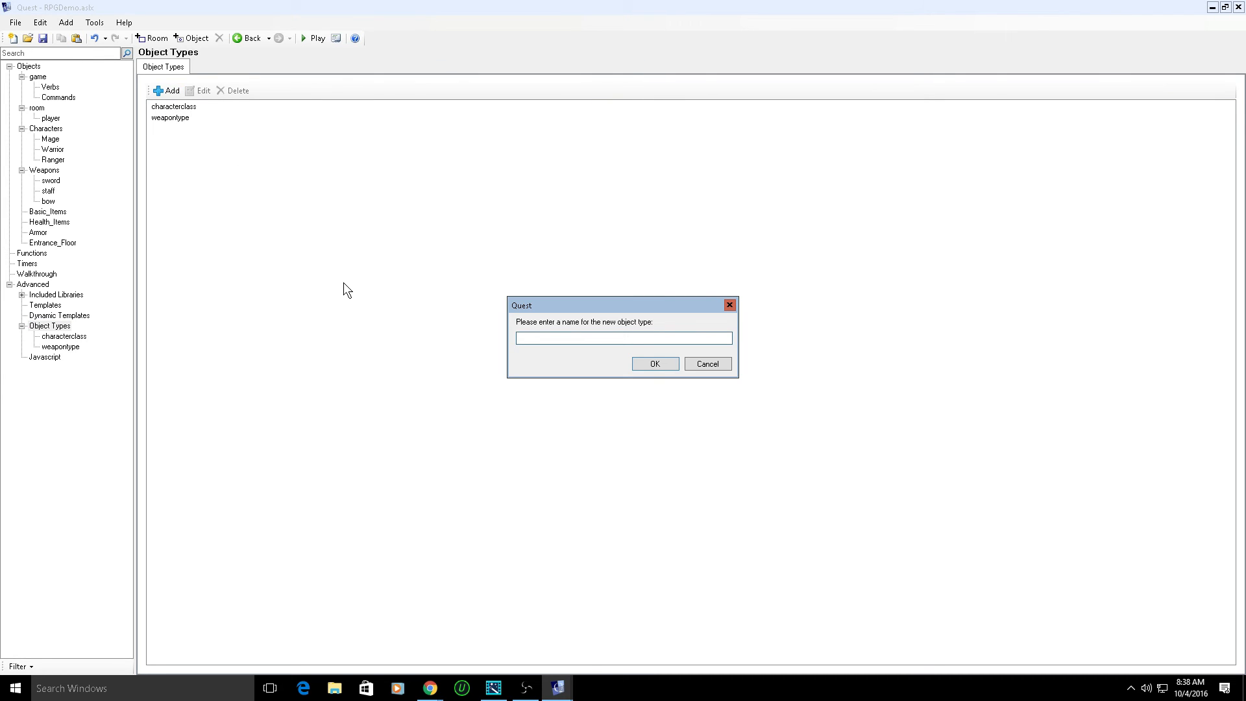
{"action": "type", "text": "healthitem"}
{"action": "key", "text": "Return"}
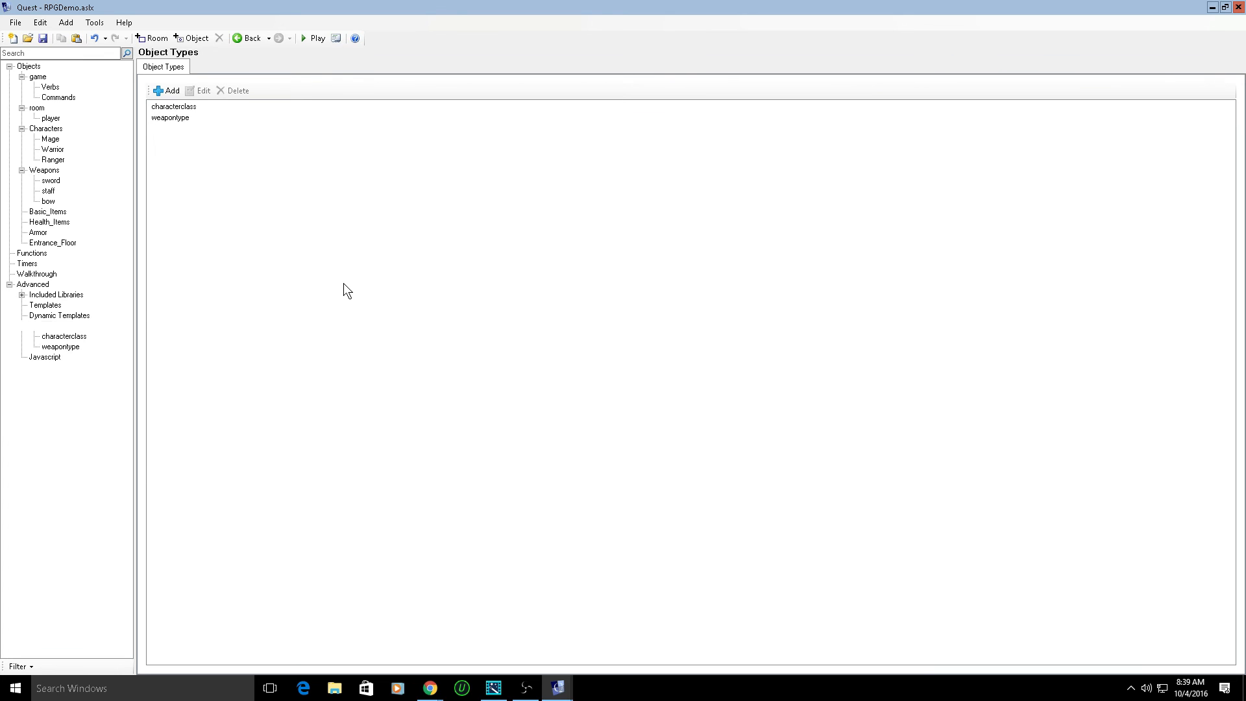
- Create two more object types named armortype and itemdata
{"action": "left_click", "coordinate": [59, 325]}
{"action": "left_click", "coordinate": [169, 91]}
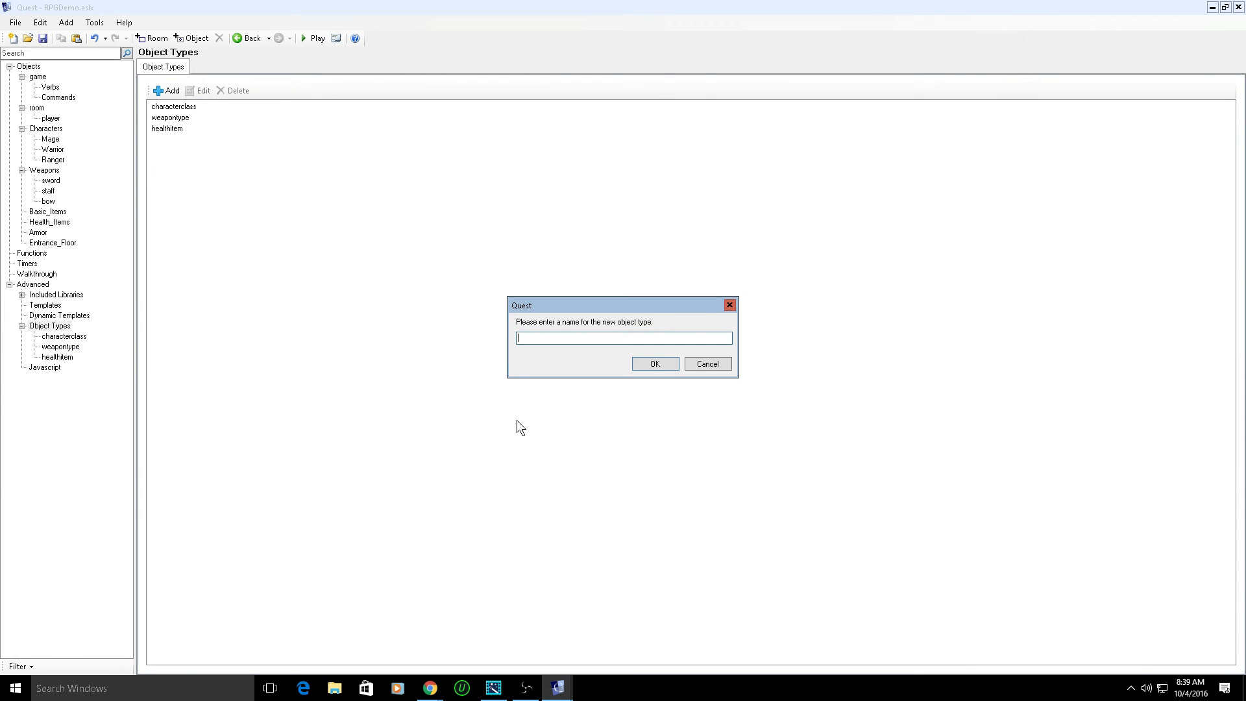
{"action": "type", "text": "armortype"}
{"action": "key", "text": "Return"}
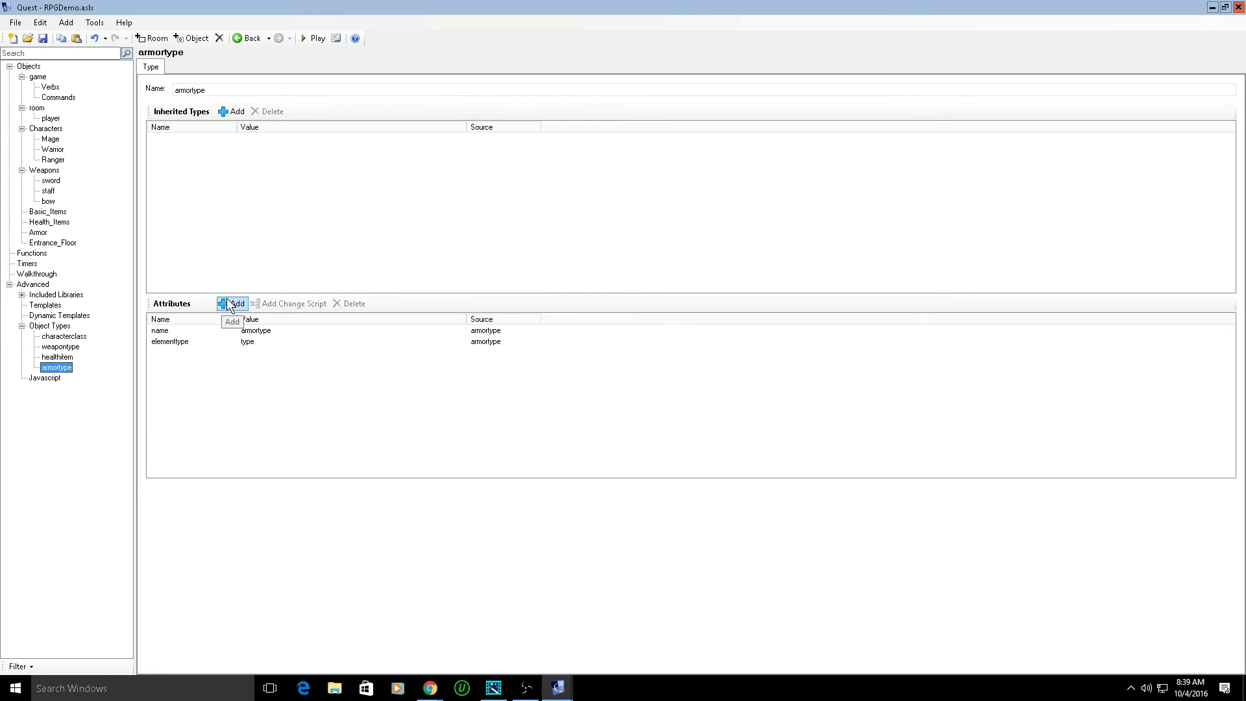
{"action": "left_click", "coordinate": [49, 325]}
{"action": "left_click", "coordinate": [170, 91]}
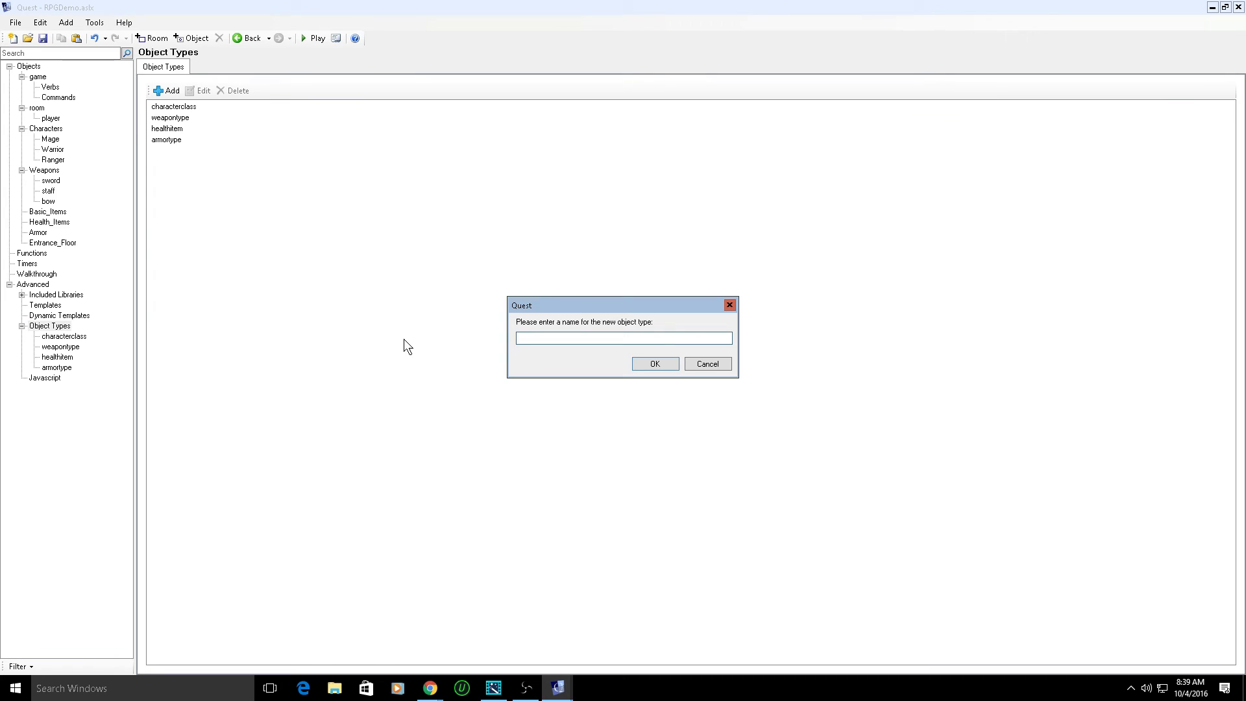
{"action": "type", "text": "itemdata"}
{"action": "left_click", "coordinate": [658, 364]}
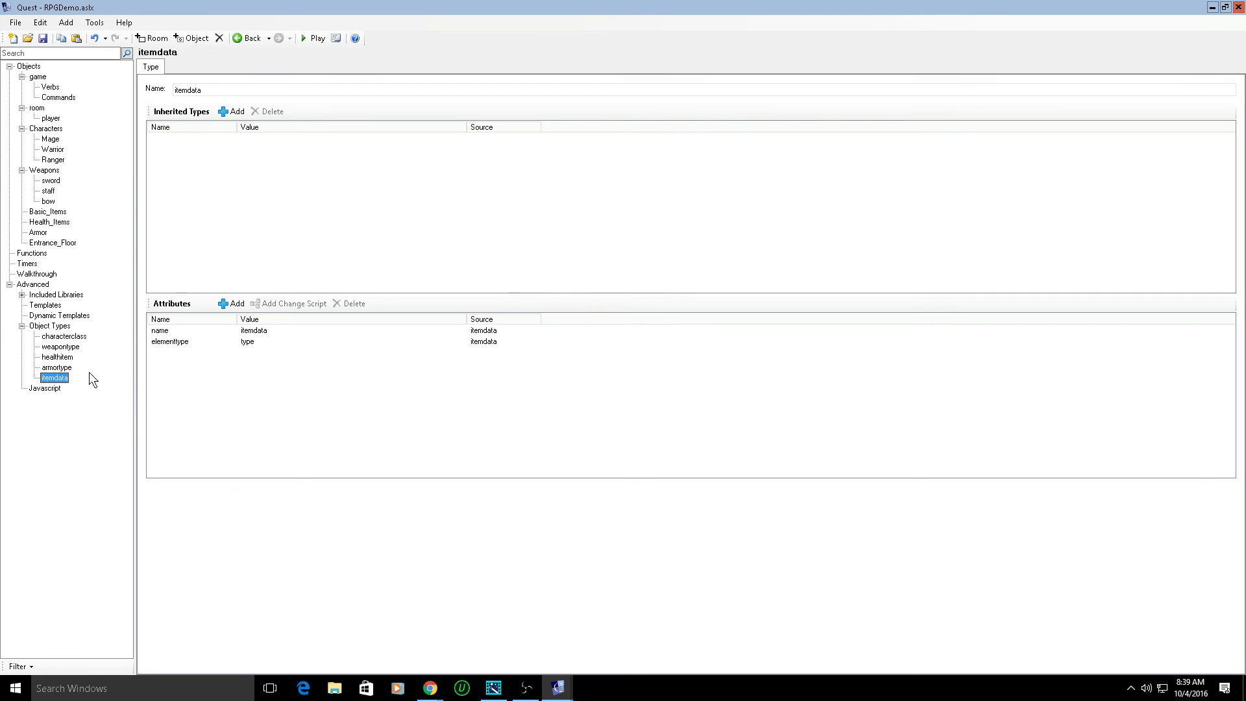
- Review the four new object types and compare the attributes and inherited types of the sword, staff and Mage
{"action": "left_click", "coordinate": [71, 348]}
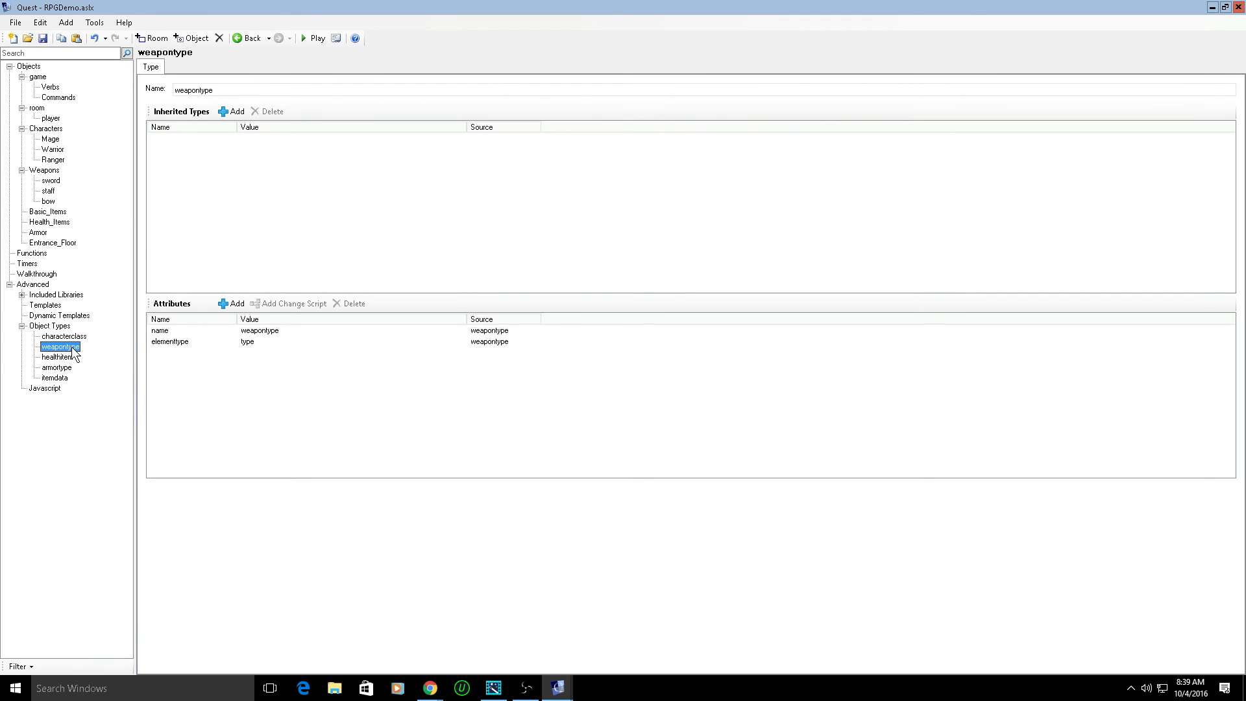
{"action": "left_click", "coordinate": [66, 357]}
{"action": "left_click", "coordinate": [59, 367]}
{"action": "left_click", "coordinate": [62, 382]}
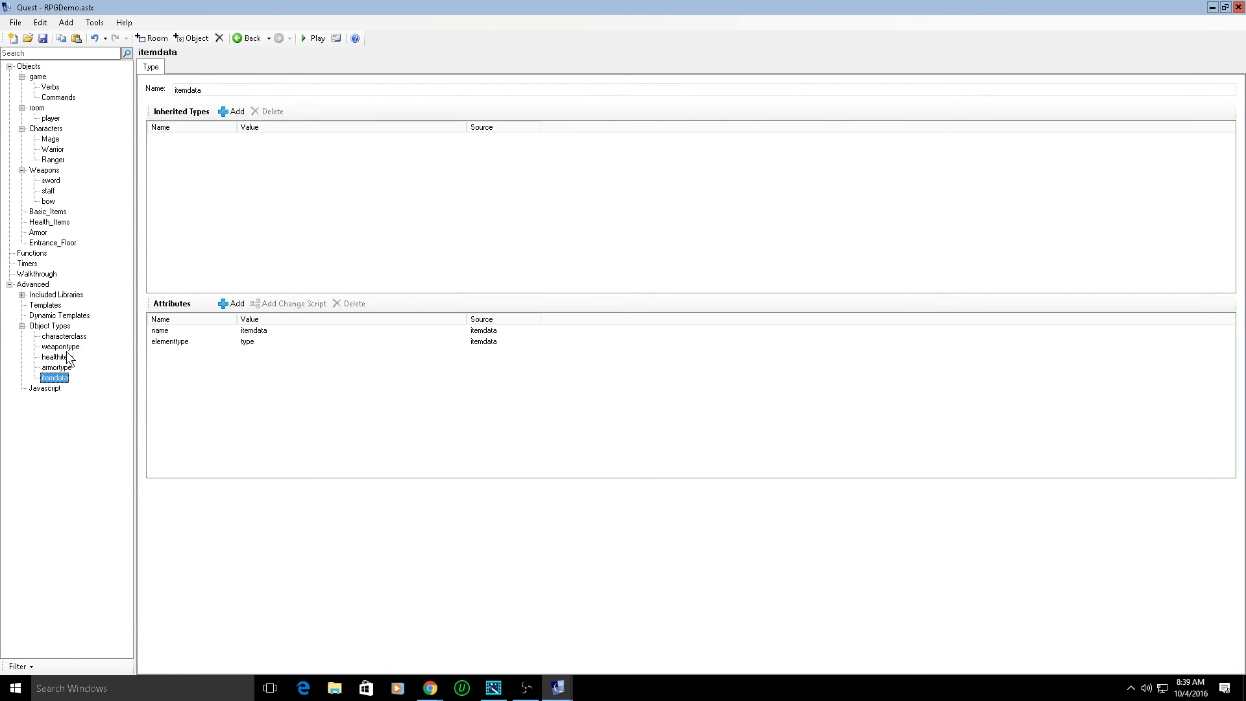
{"action": "left_click", "coordinate": [60, 348]}
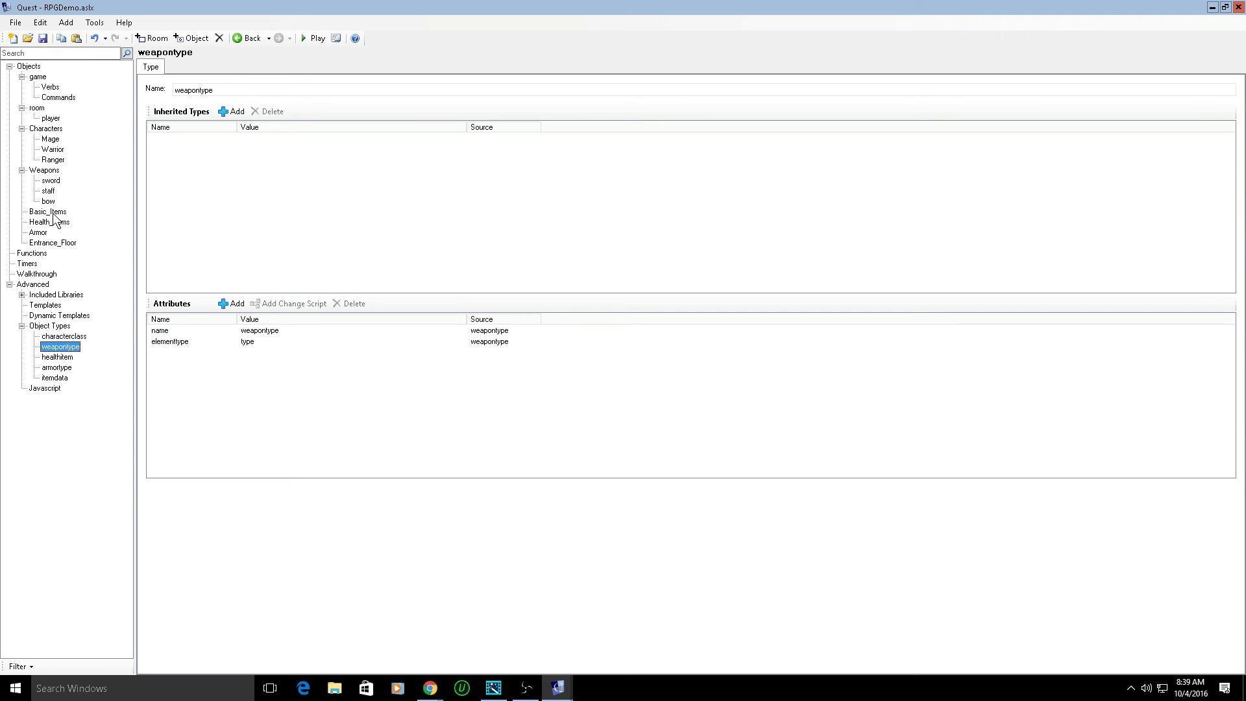
{"action": "left_click", "coordinate": [51, 181]}
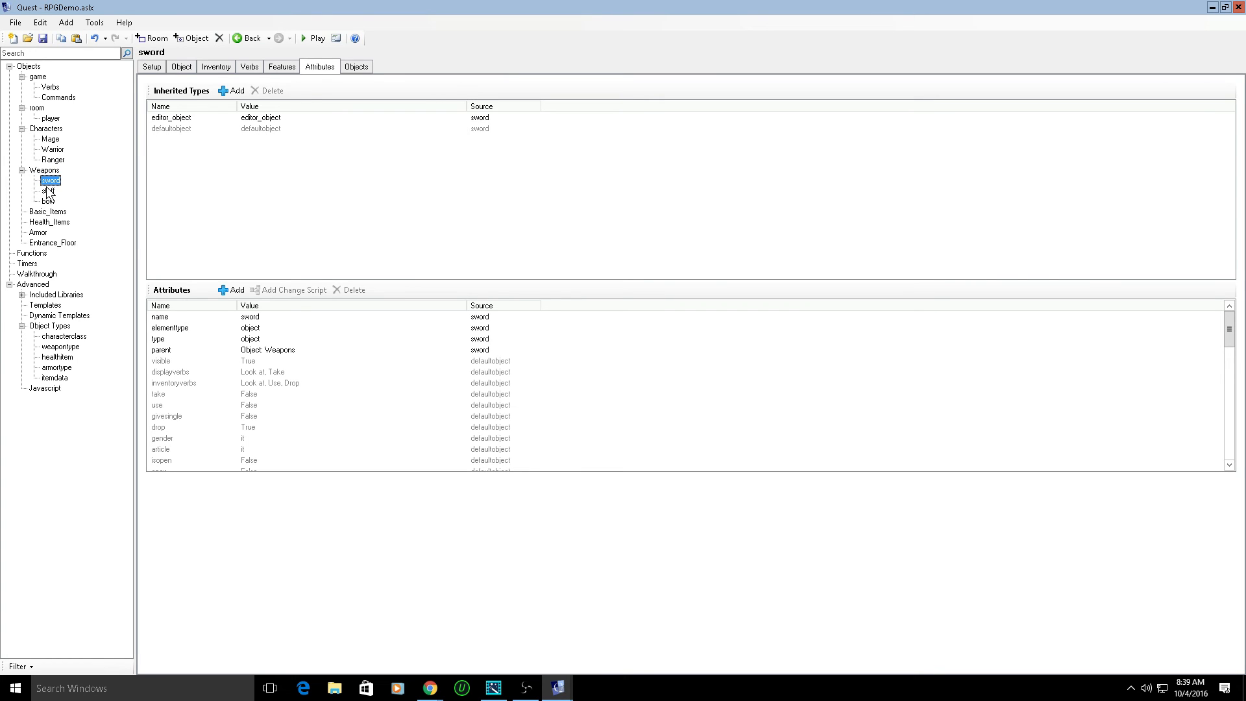
{"action": "left_click", "coordinate": [48, 191]}
{"action": "left_click", "coordinate": [51, 181]}
{"action": "left_click", "coordinate": [52, 139]}
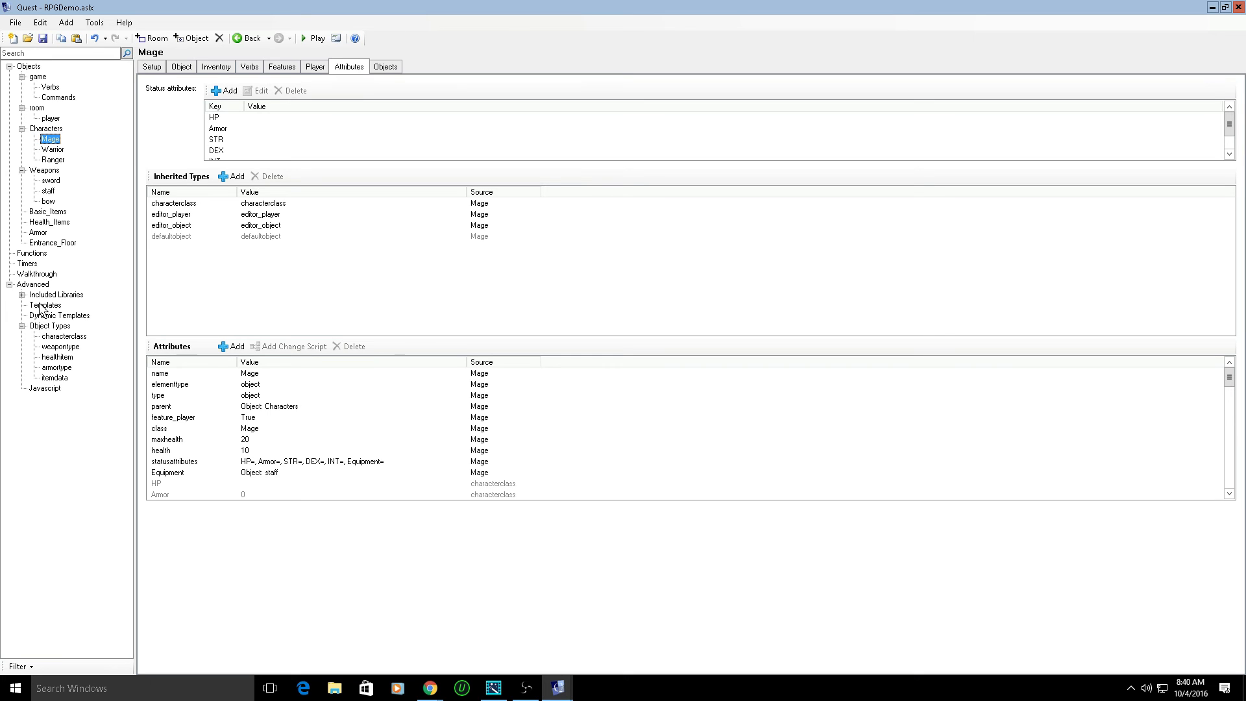
{"action": "left_click", "coordinate": [49, 181]}
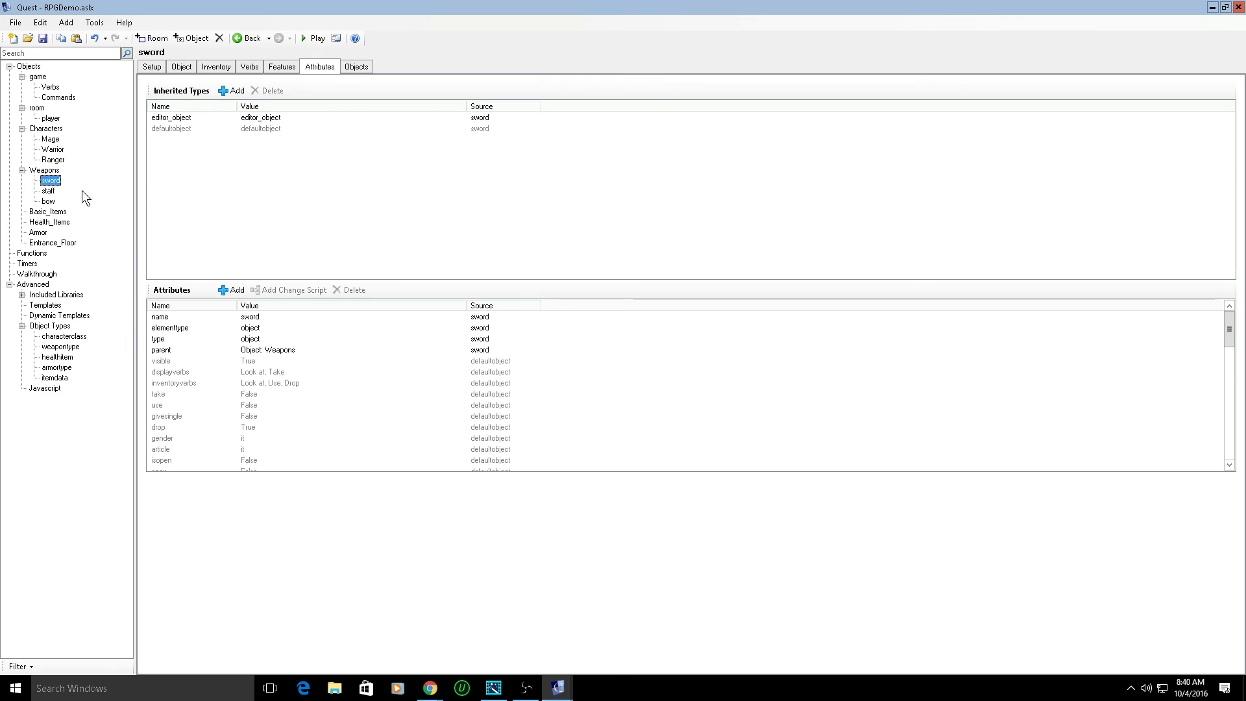
- Add weapontype to the inherited types of the sword object
{"action": "left_click", "coordinate": [48, 191]}
{"action": "left_click", "coordinate": [48, 201]}
{"action": "left_click", "coordinate": [52, 180]}
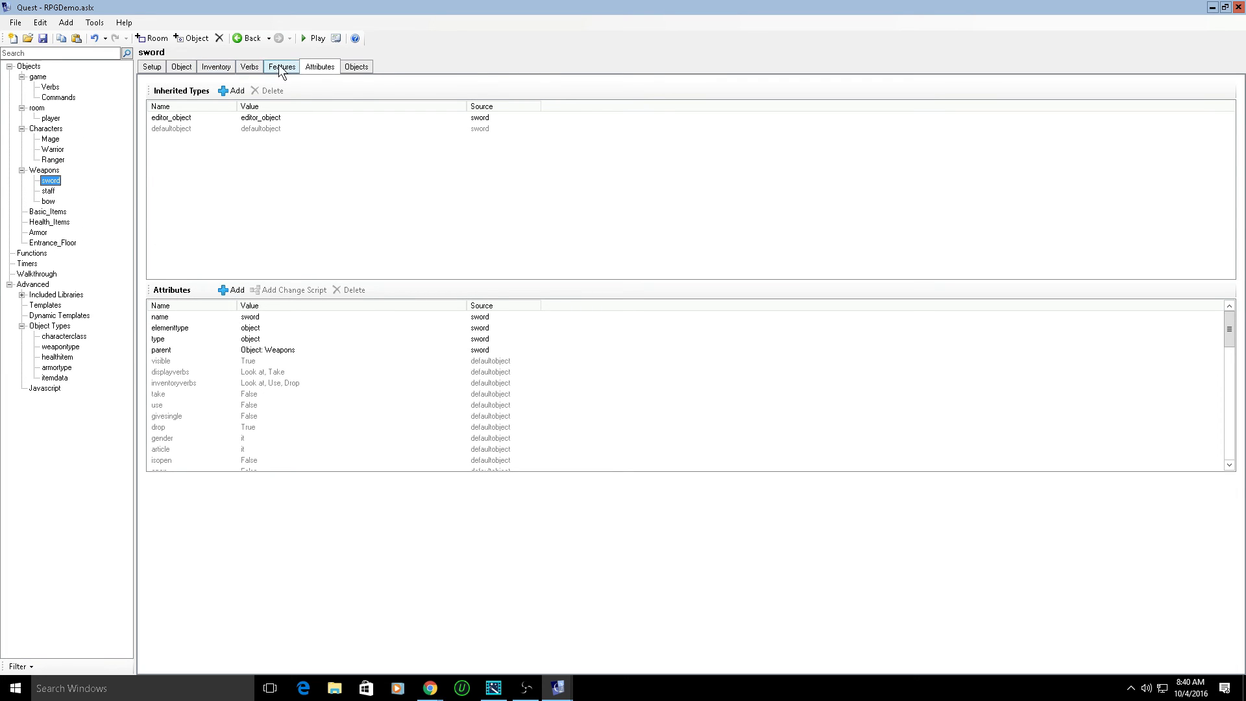
{"action": "left_click", "coordinate": [323, 70]}
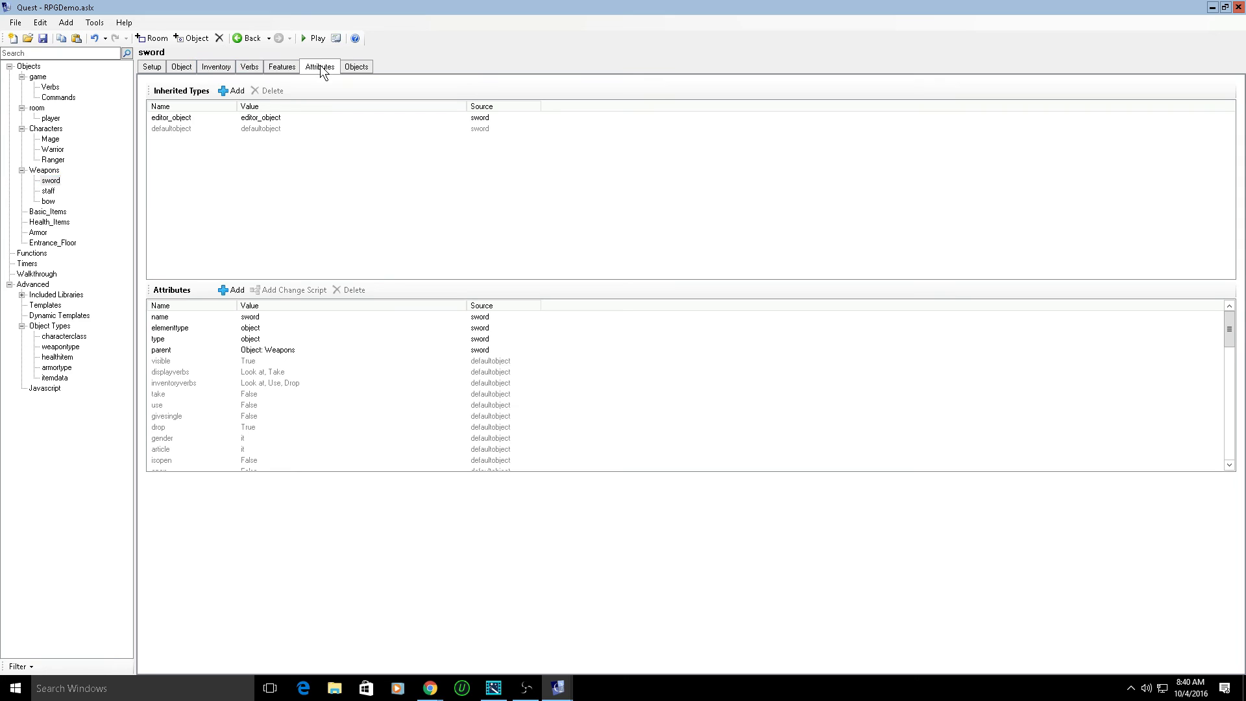
{"action": "left_click", "coordinate": [232, 92]}
{"action": "type", "text": "we"}
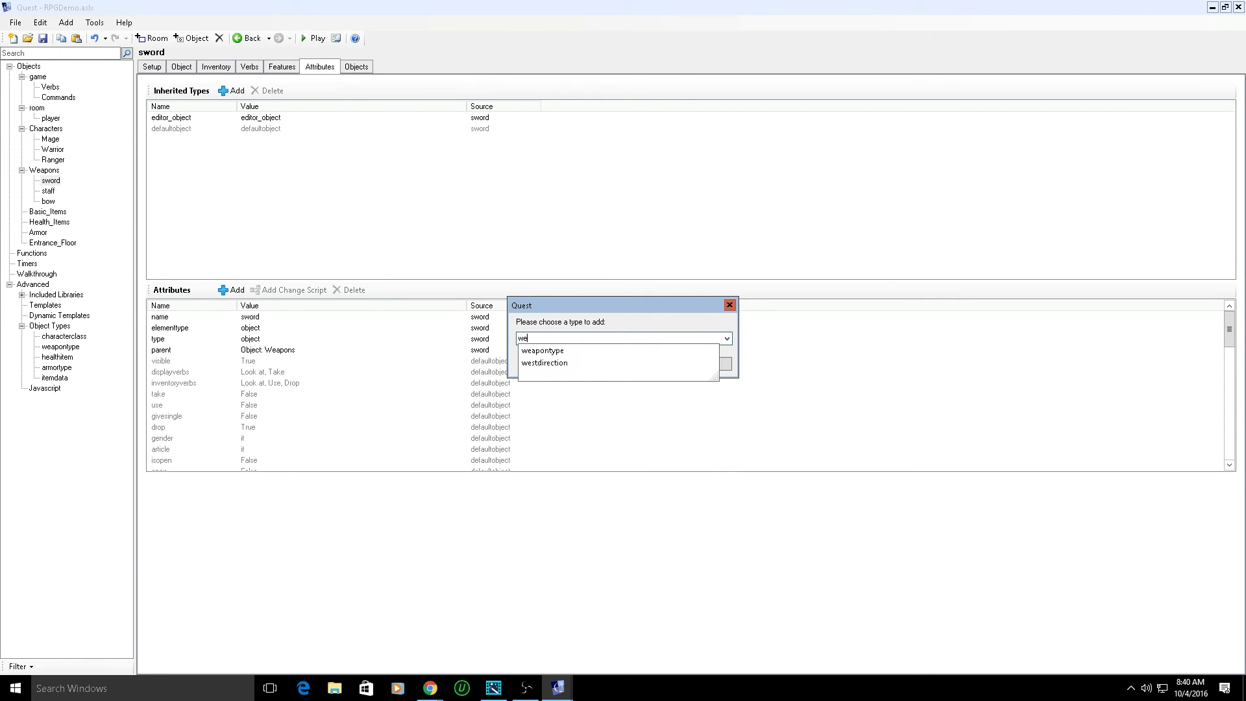
{"action": "key", "text": "Down"}
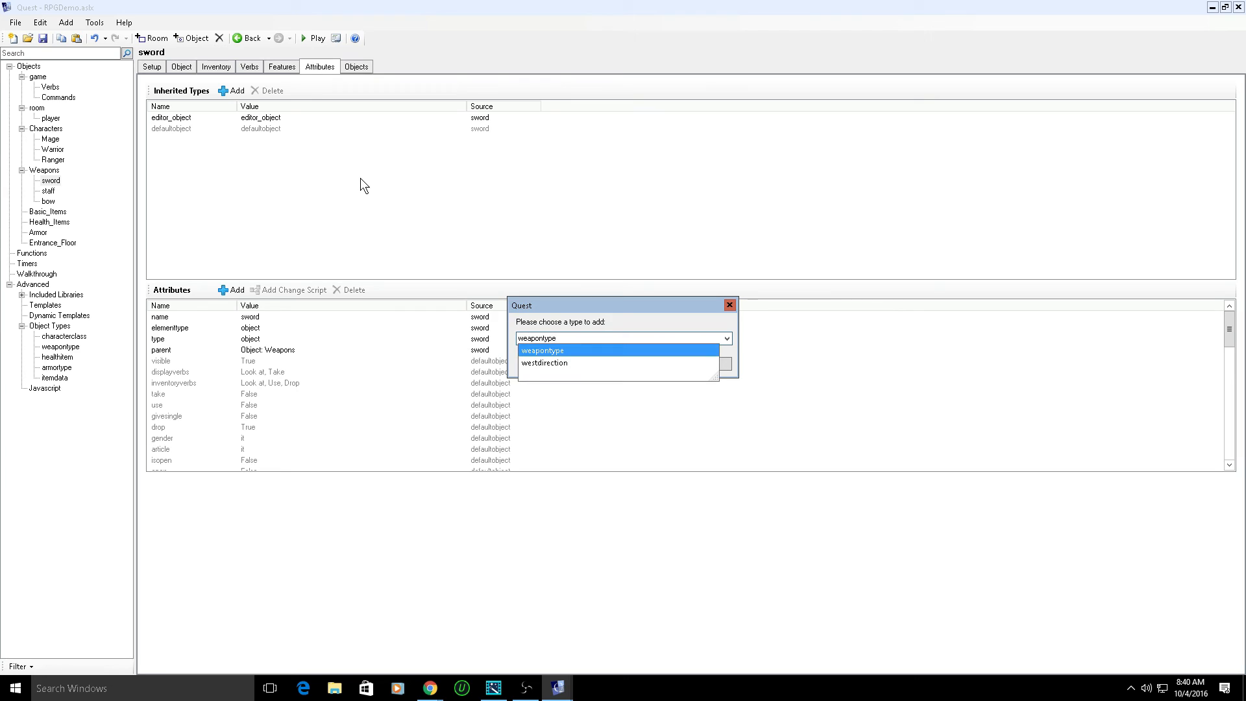
{"action": "key", "text": "Return"}
{"action": "key", "text": "Return"}
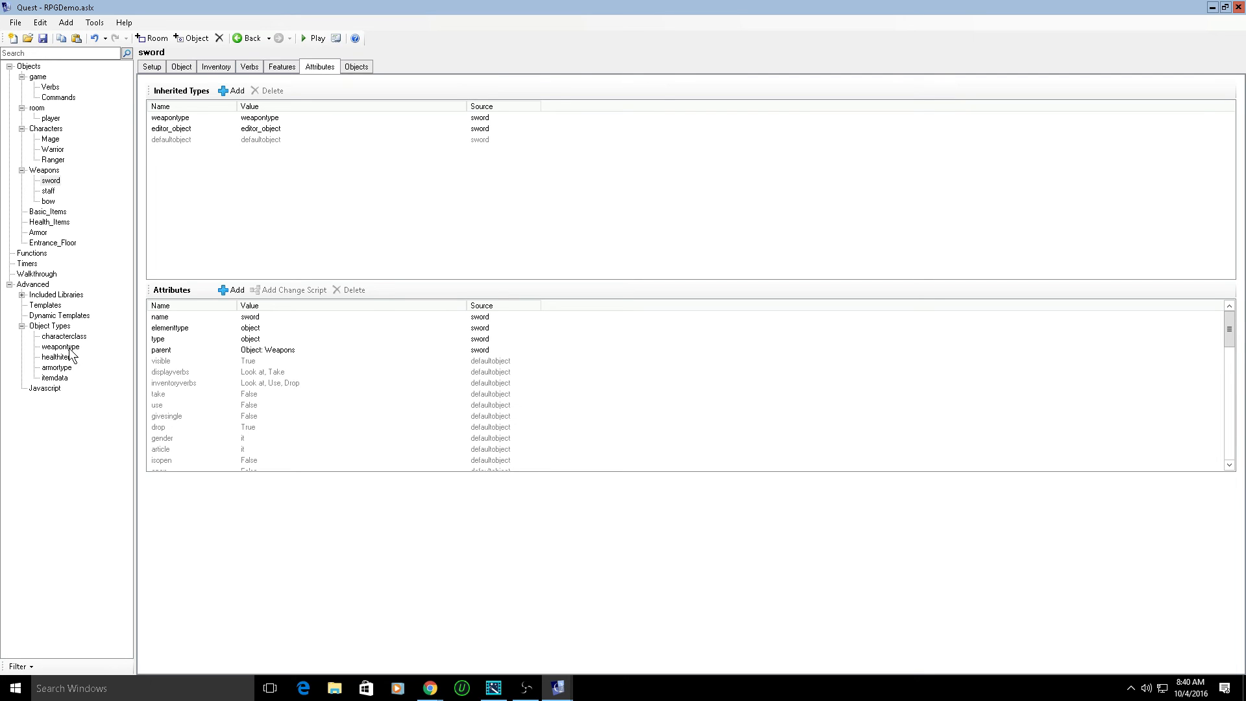
- Add weapontype to the inherited types of the staff object
{"action": "left_click", "coordinate": [47, 191]}
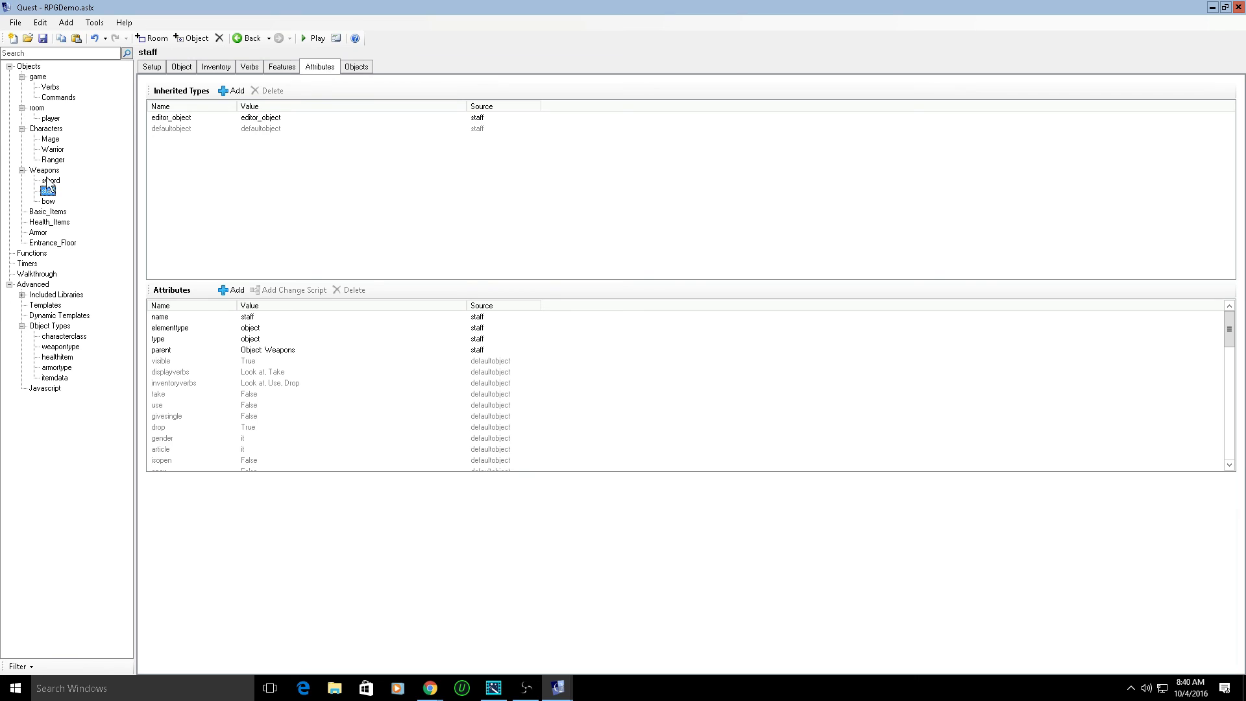
{"action": "left_click", "coordinate": [228, 91]}
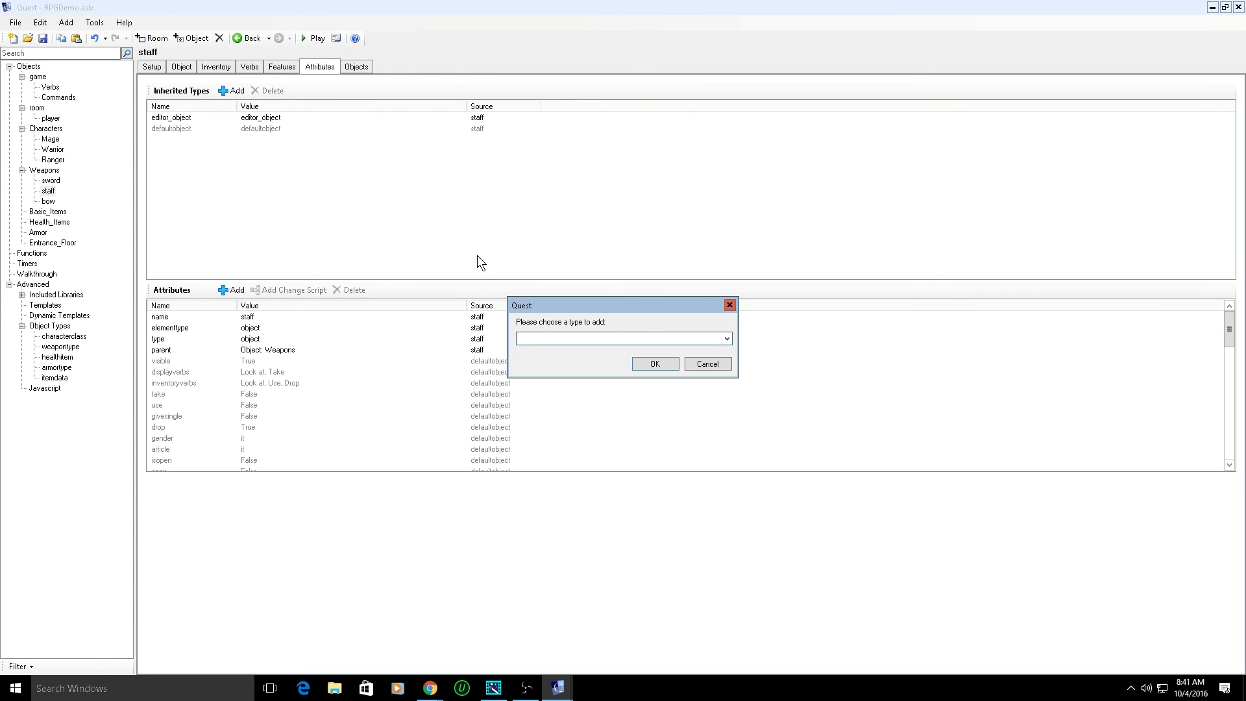
{"action": "type", "text": "wea"}
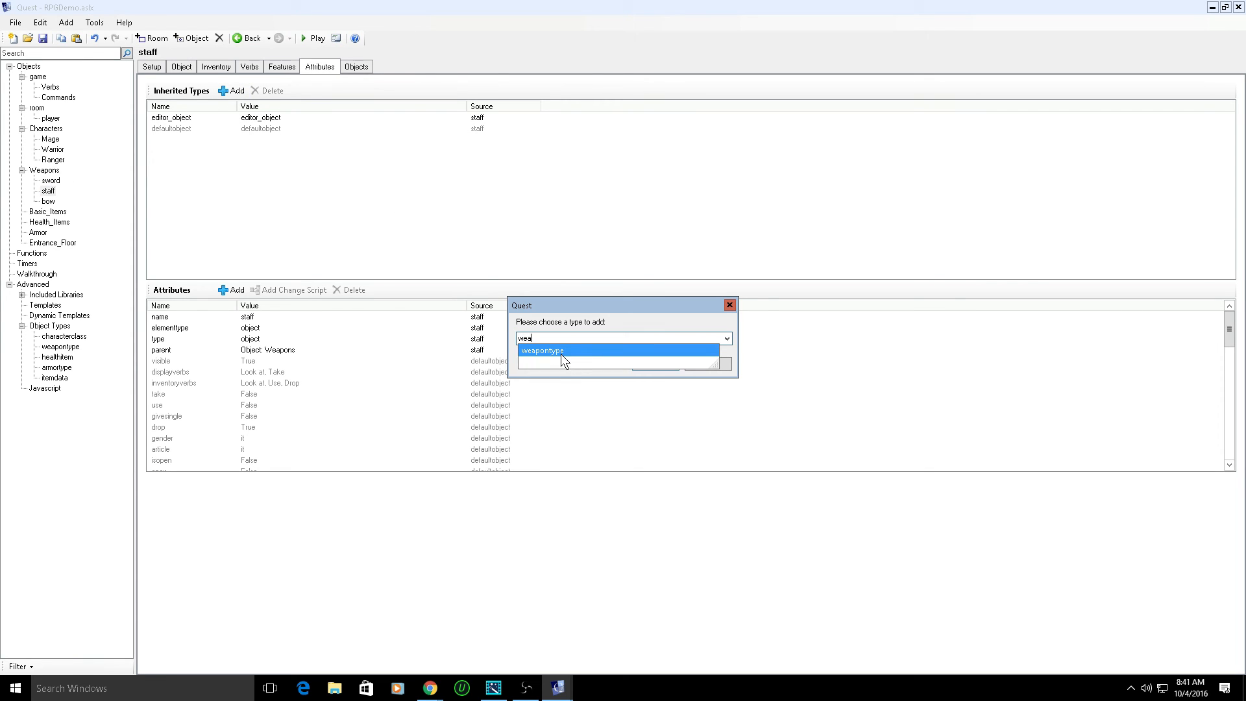
{"action": "left_click", "coordinate": [561, 353]}
{"action": "left_click", "coordinate": [654, 359]}
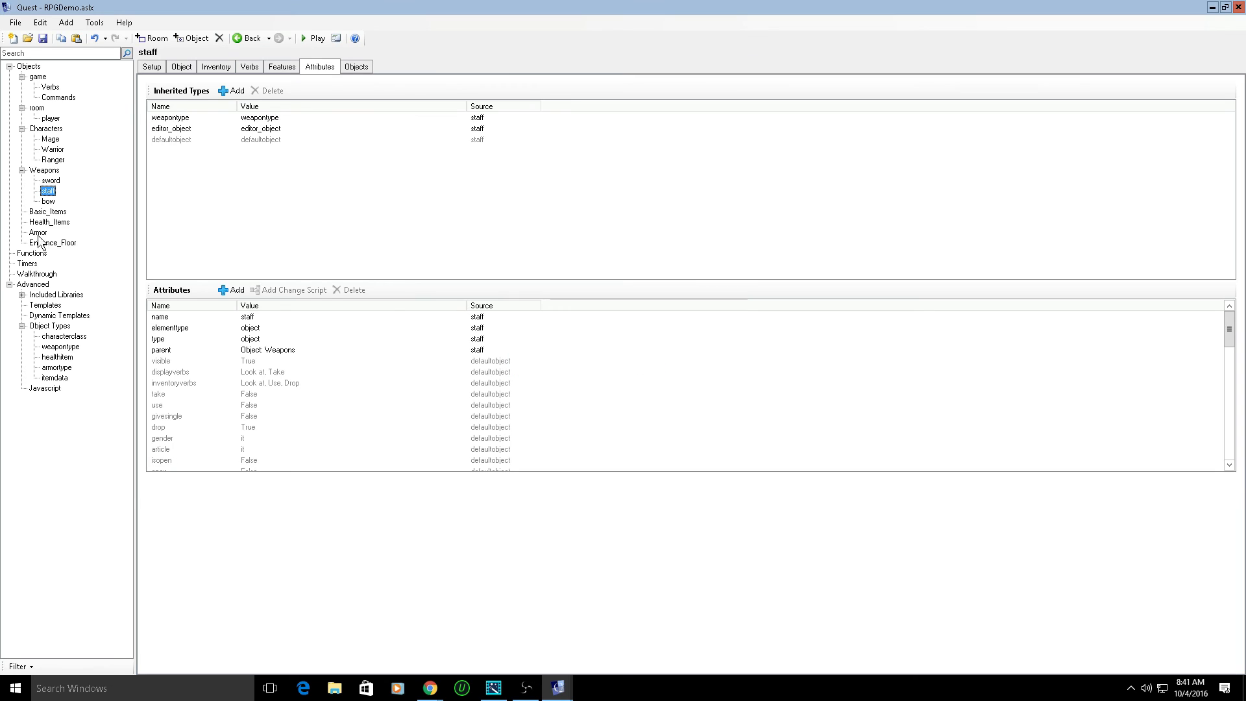
- Add weapontype to the inherited types of the bow object
{"action": "left_click", "coordinate": [47, 201]}
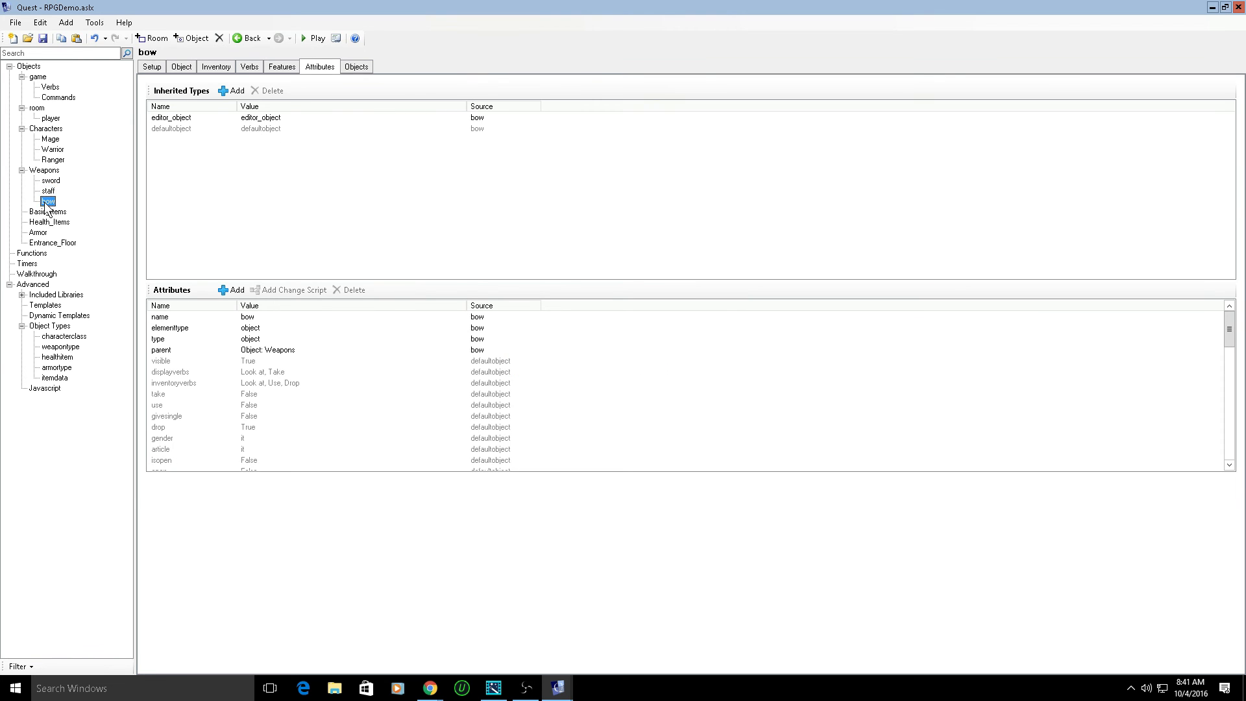
{"action": "left_click", "coordinate": [227, 91]}
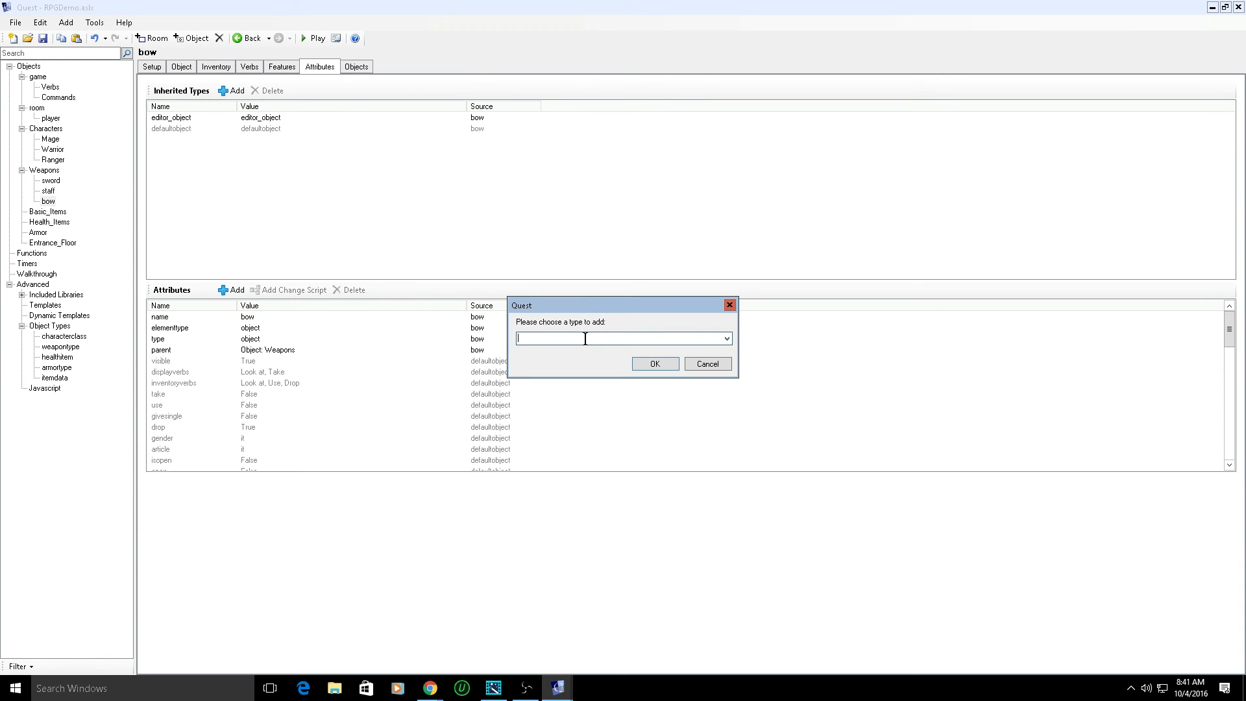
{"action": "type", "text": "wea"}
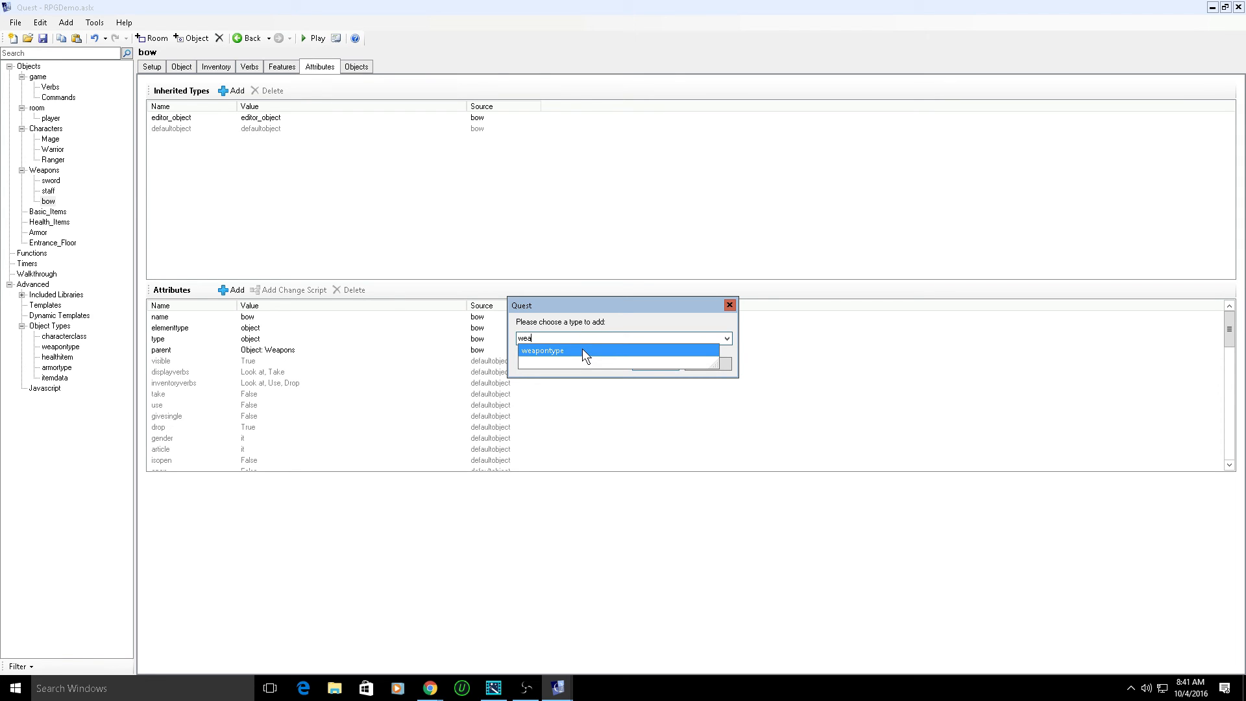
{"action": "left_click", "coordinate": [583, 350]}
{"action": "left_click", "coordinate": [652, 363]}
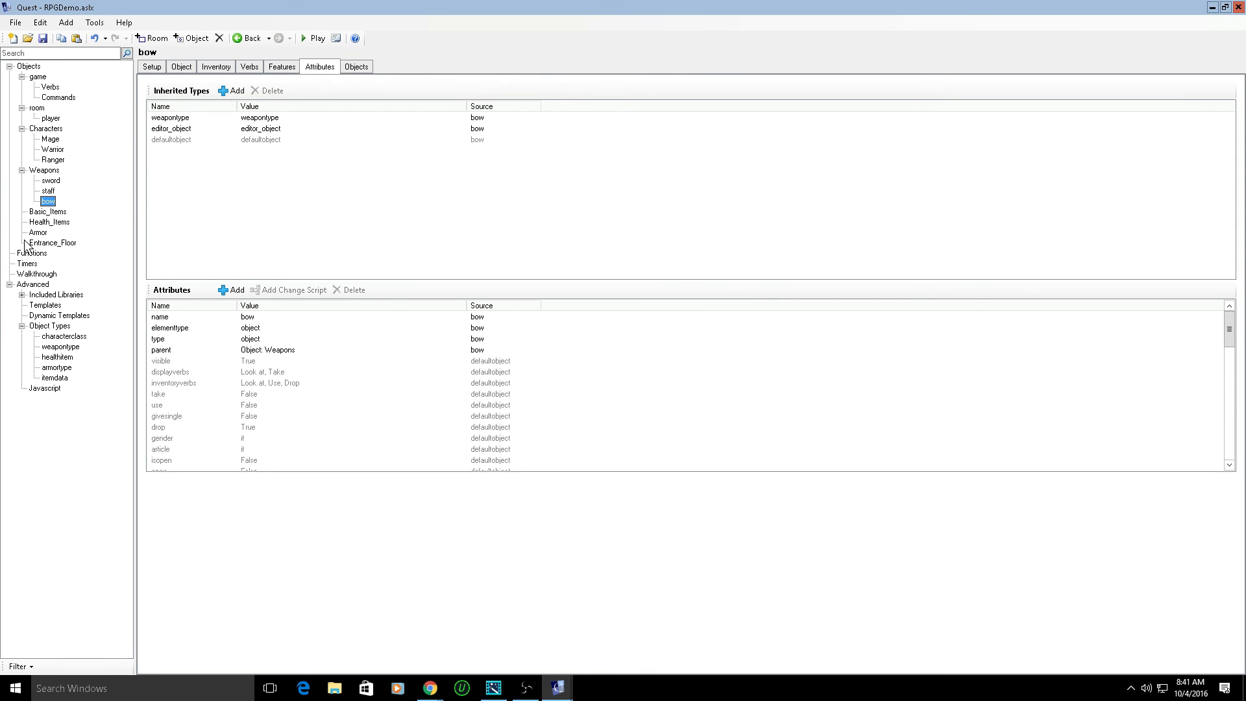
- Create a new object named potion_L_cure inside the Health_Items room
{"action": "left_click", "coordinate": [57, 223]}
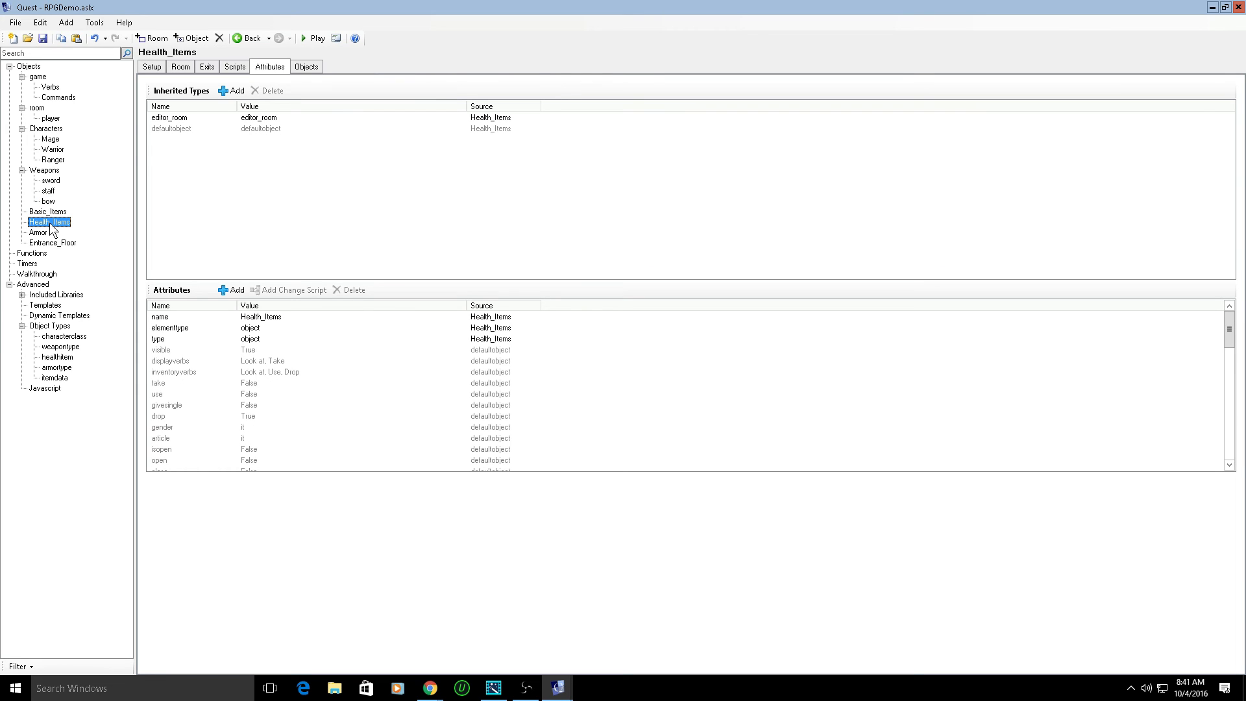
{"action": "left_click", "coordinate": [200, 39]}
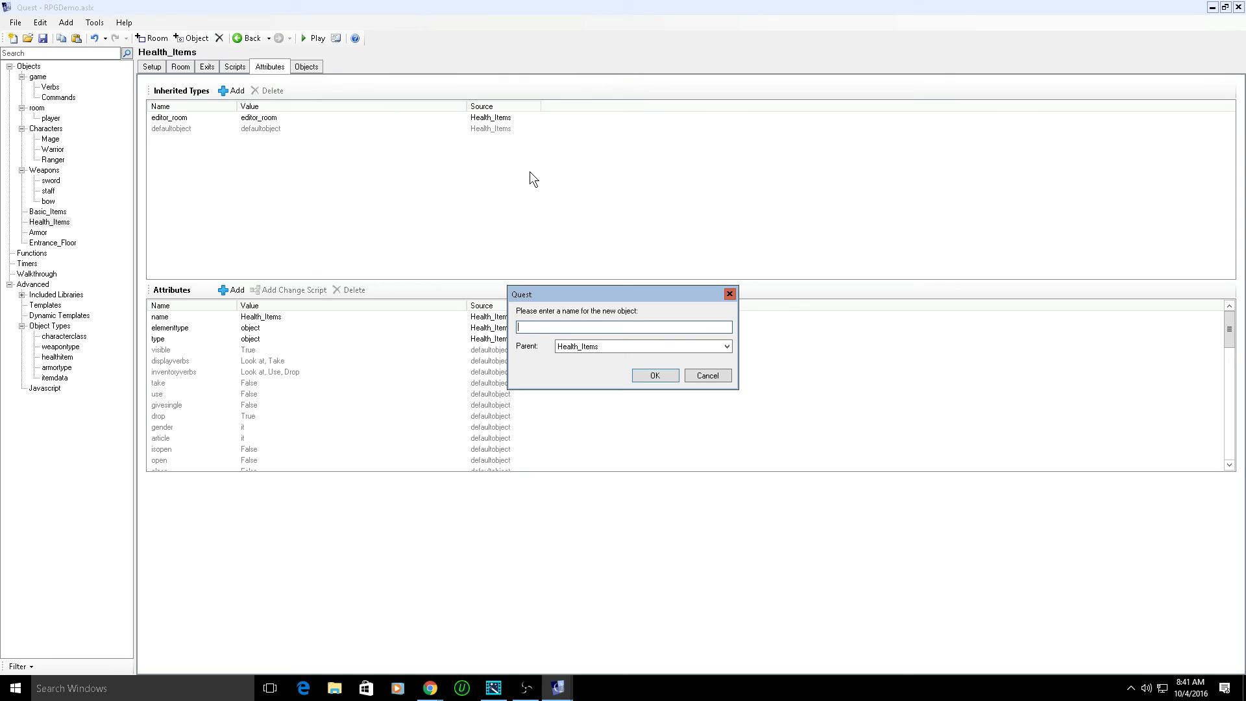
{"action": "type", "text": "potion"}
{"action": "type", "text": "_L_cure"}
{"action": "left_click", "coordinate": [655, 375]}
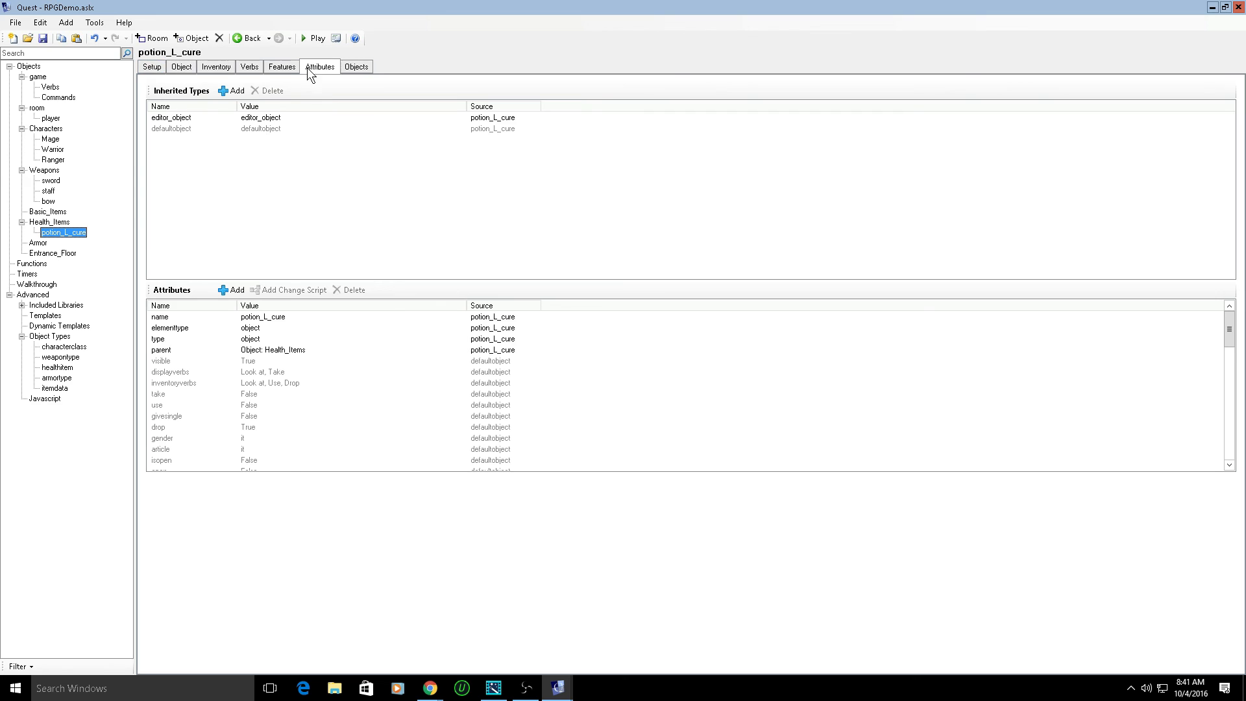
- Add healthitem to the inherited types of the potion_L_cure object
{"action": "left_click", "coordinate": [238, 90]}
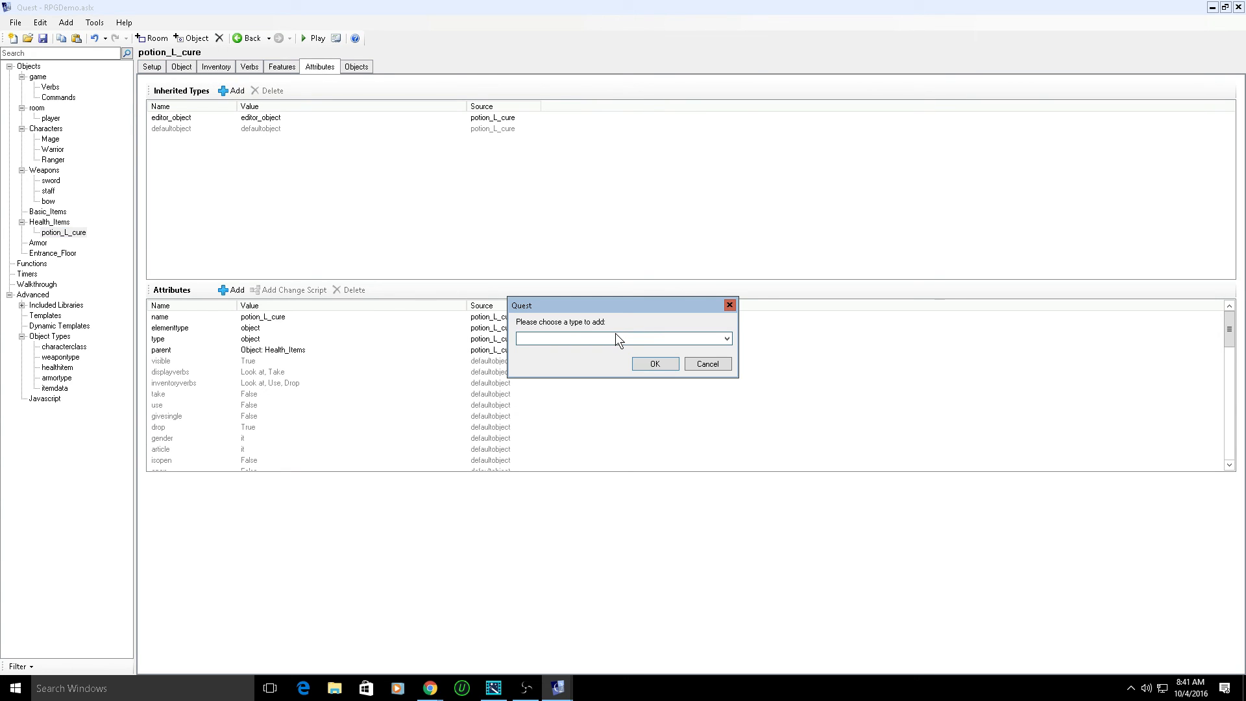
{"action": "type", "text": "heal"}
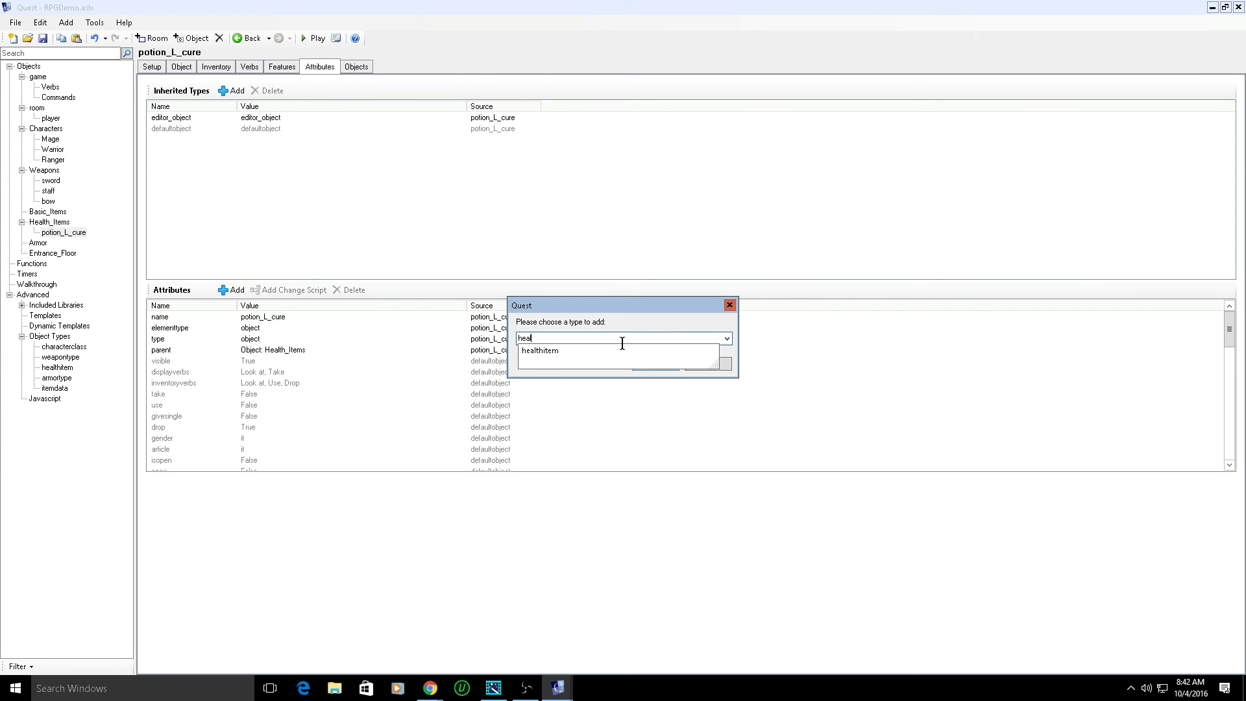
{"action": "left_click", "coordinate": [626, 350]}
{"action": "left_click", "coordinate": [648, 364]}
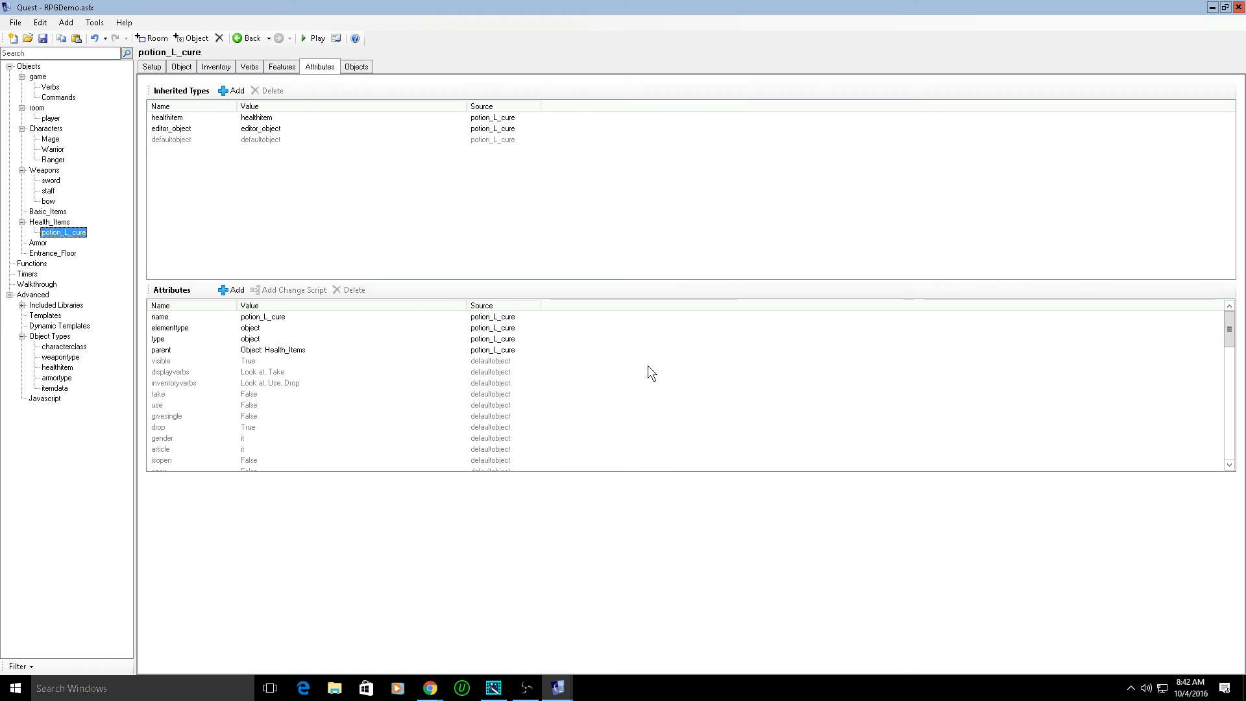
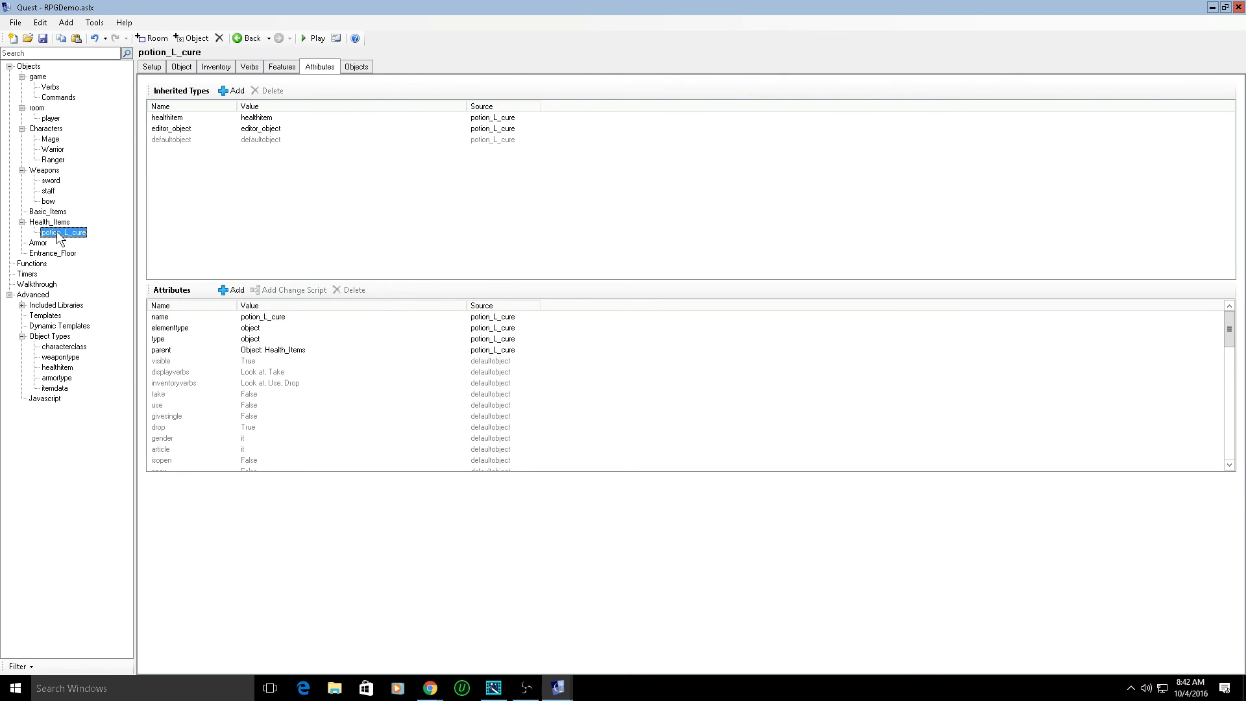
- Make two copies of the potion_L_cure object in the Health_Items room
{"action": "left_click", "coordinate": [61, 39]}
{"action": "left_click", "coordinate": [76, 39]}
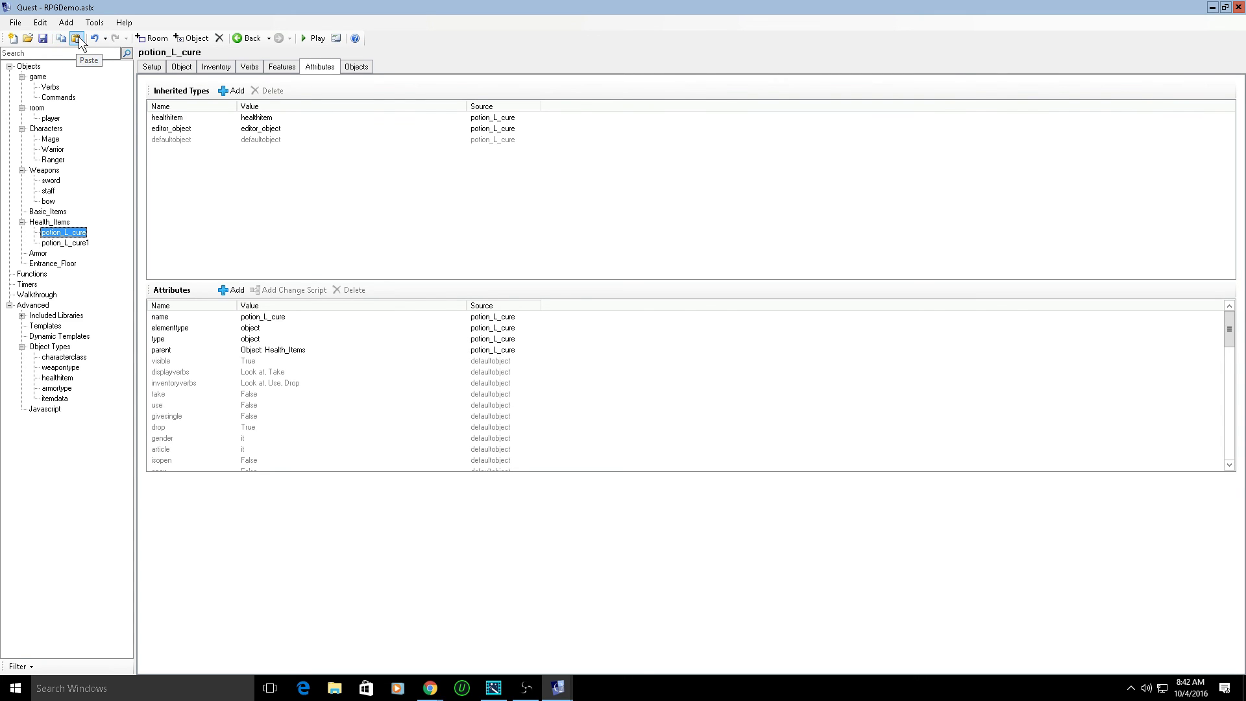
{"action": "left_click", "coordinate": [78, 38]}
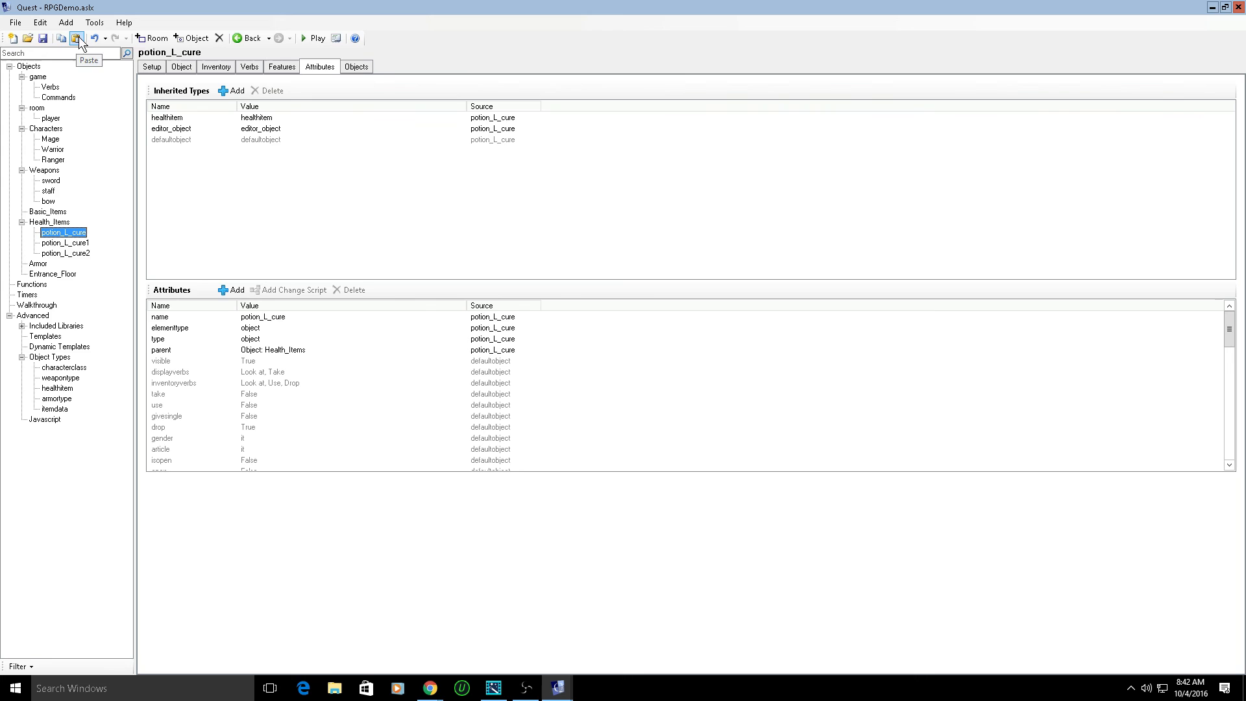
- Rename the first potion copy, potion_L_cure1, as potion_M_cure and save the game
{"action": "left_click", "coordinate": [75, 244]}
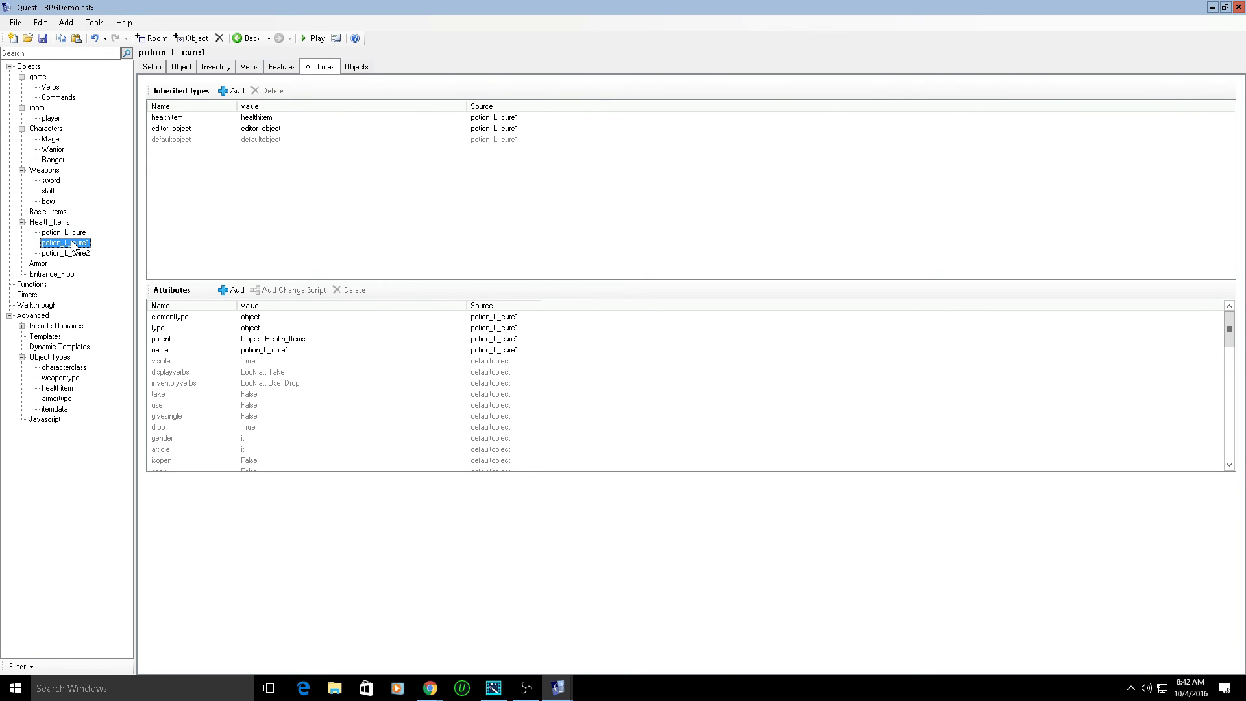
{"action": "left_click", "coordinate": [150, 68]}
{"action": "left_click_drag", "start_coordinate": [232, 110], "coordinate": [206, 110]}
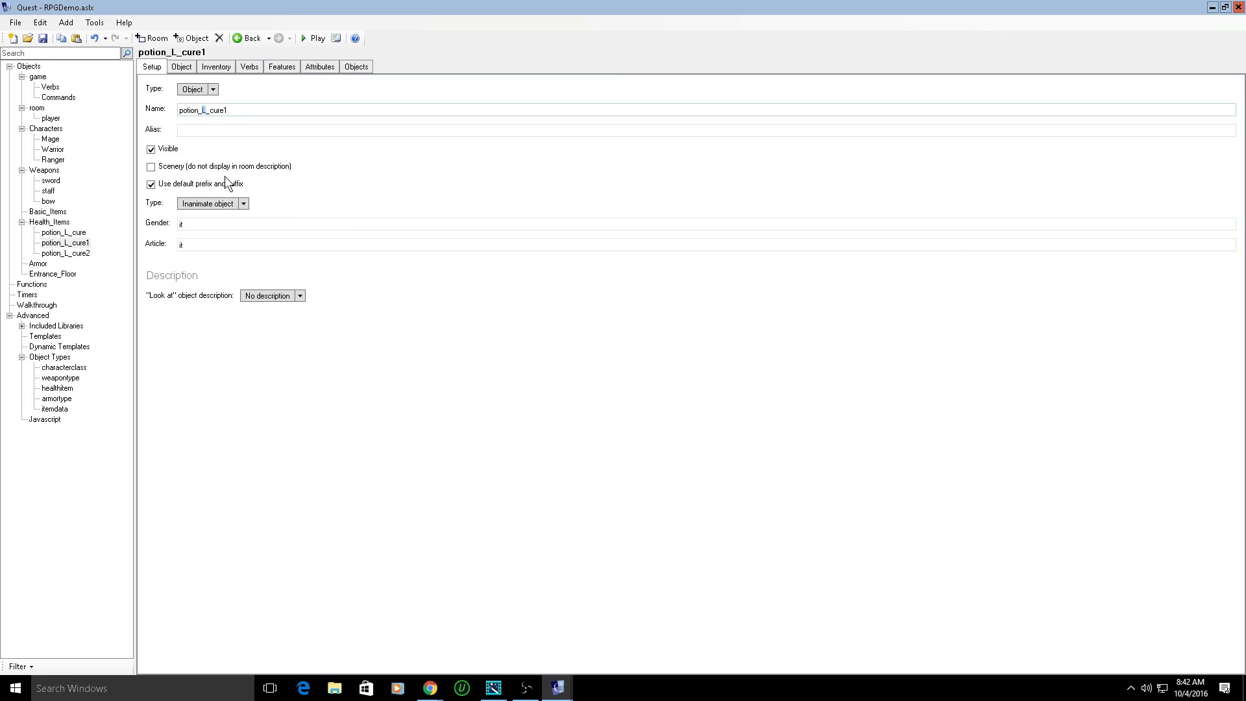
{"action": "type", "text": "M"}
{"action": "left_click", "coordinate": [233, 111]}
{"action": "left_click", "coordinate": [42, 39]}
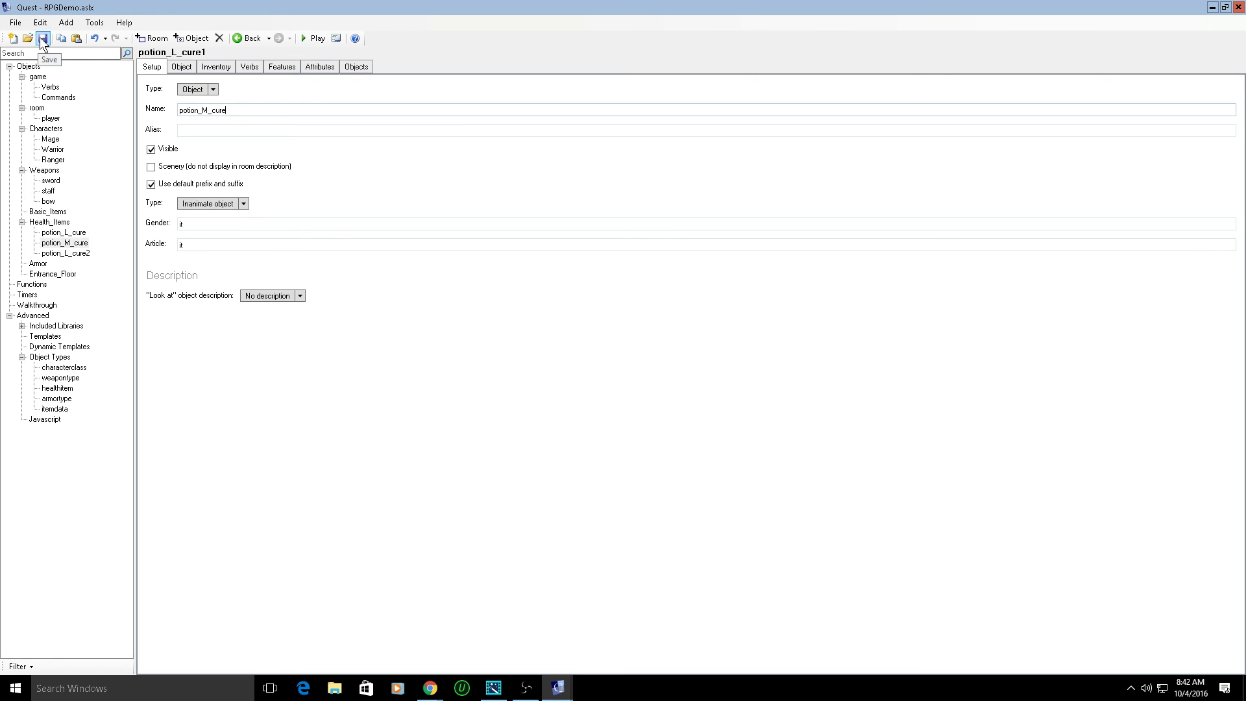
- Rename the second potion copy, potion_L_cure2, as potion_C_cure and save the game
{"action": "left_click", "coordinate": [71, 254]}
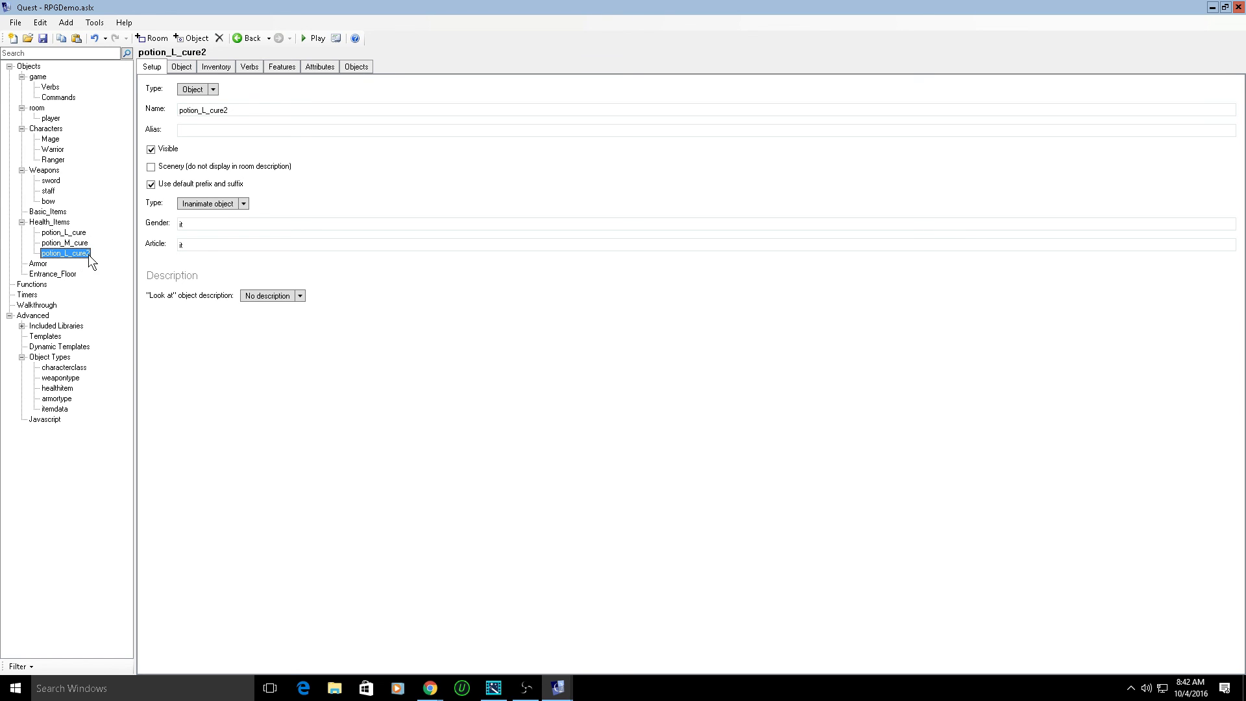
{"action": "left_click", "coordinate": [235, 112]}
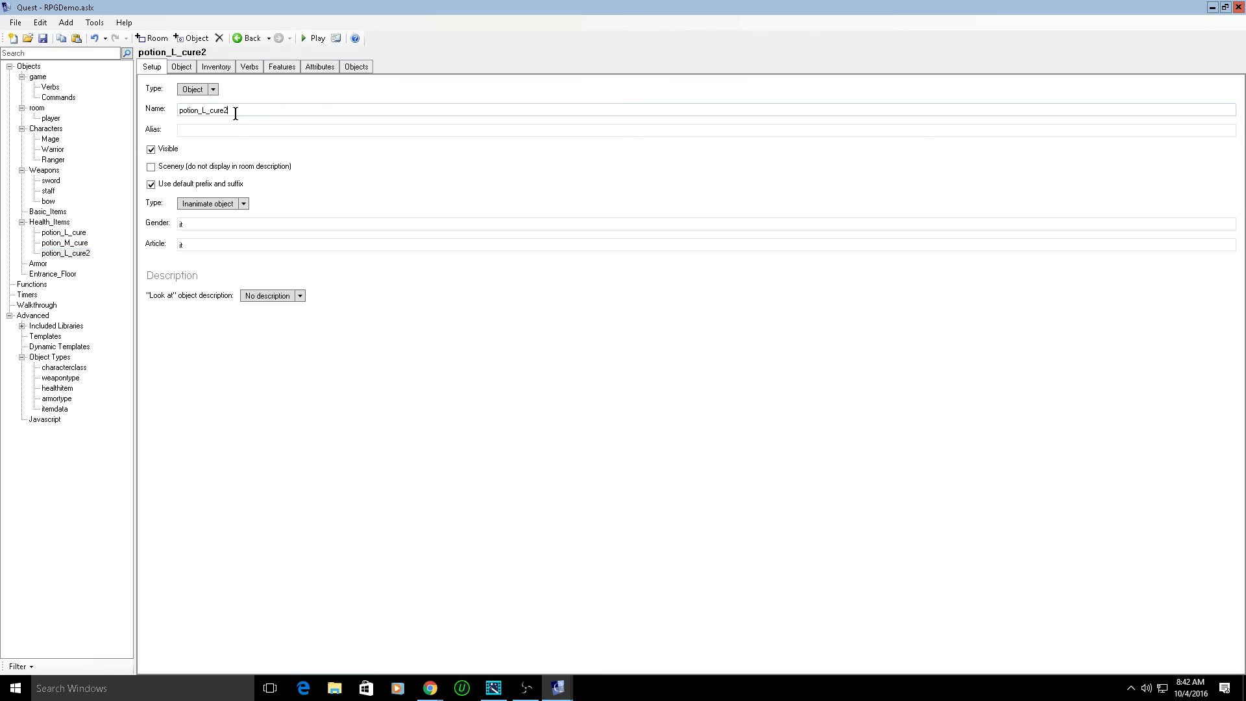
{"action": "key", "text": "BackSpace"}
{"action": "key", "text": "Left"}
{"action": "key", "text": "Left"}
{"action": "key", "text": "Left"}
{"action": "key", "text": "Left"}
{"action": "key", "text": "Left"}
{"action": "key", "text": "BackSpace"}
{"action": "type", "text": "C"}
{"action": "key", "text": "BackSpace"}
{"action": "type", "text": "S"}
{"action": "key", "text": "BackSpace"}
{"action": "type", "text": "C"}
{"action": "left_click", "coordinate": [40, 39]}
- Create a new object named cloth inside the Armor room
{"action": "left_click", "coordinate": [37, 264]}
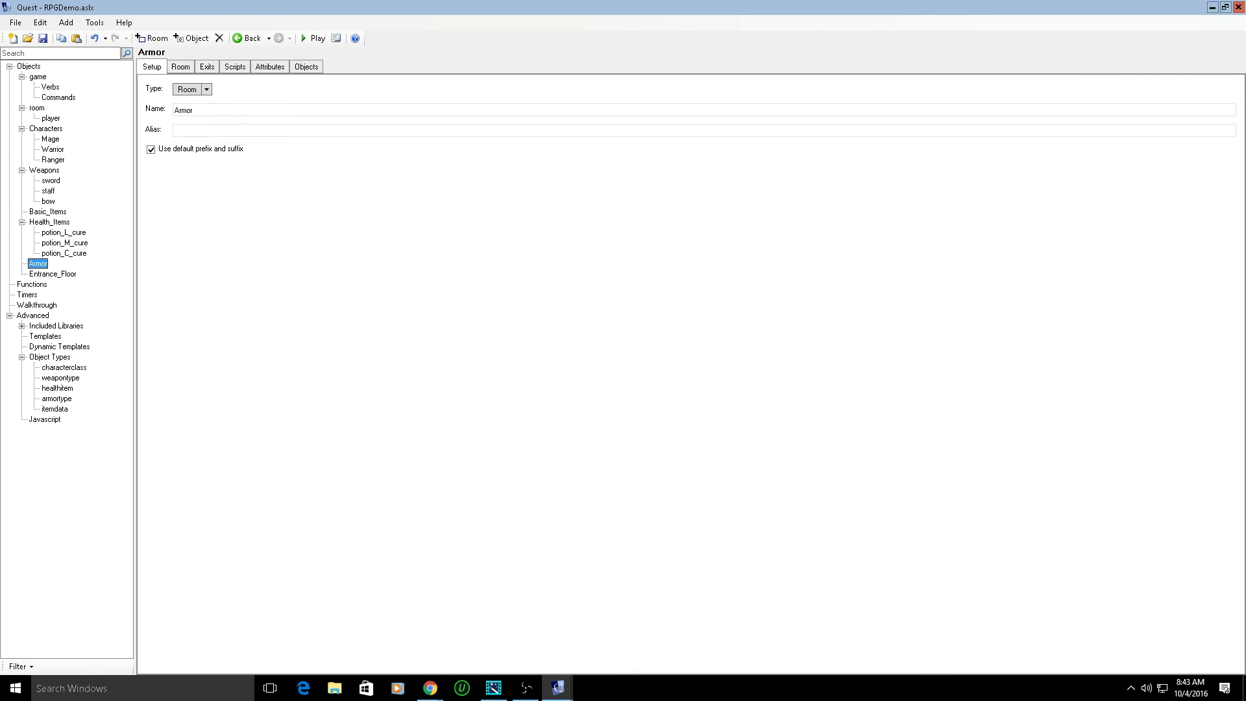
{"action": "left_click", "coordinate": [196, 39]}
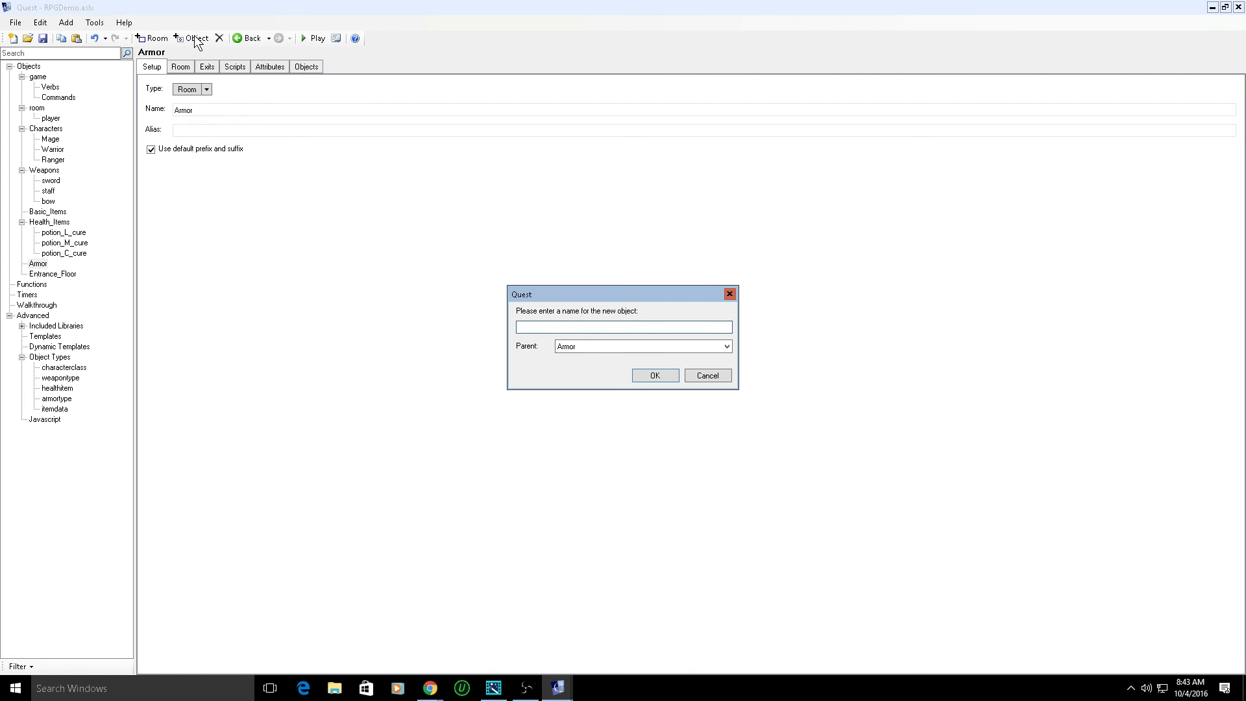
{"action": "type", "text": "cloth"}
{"action": "key", "text": "Return"}
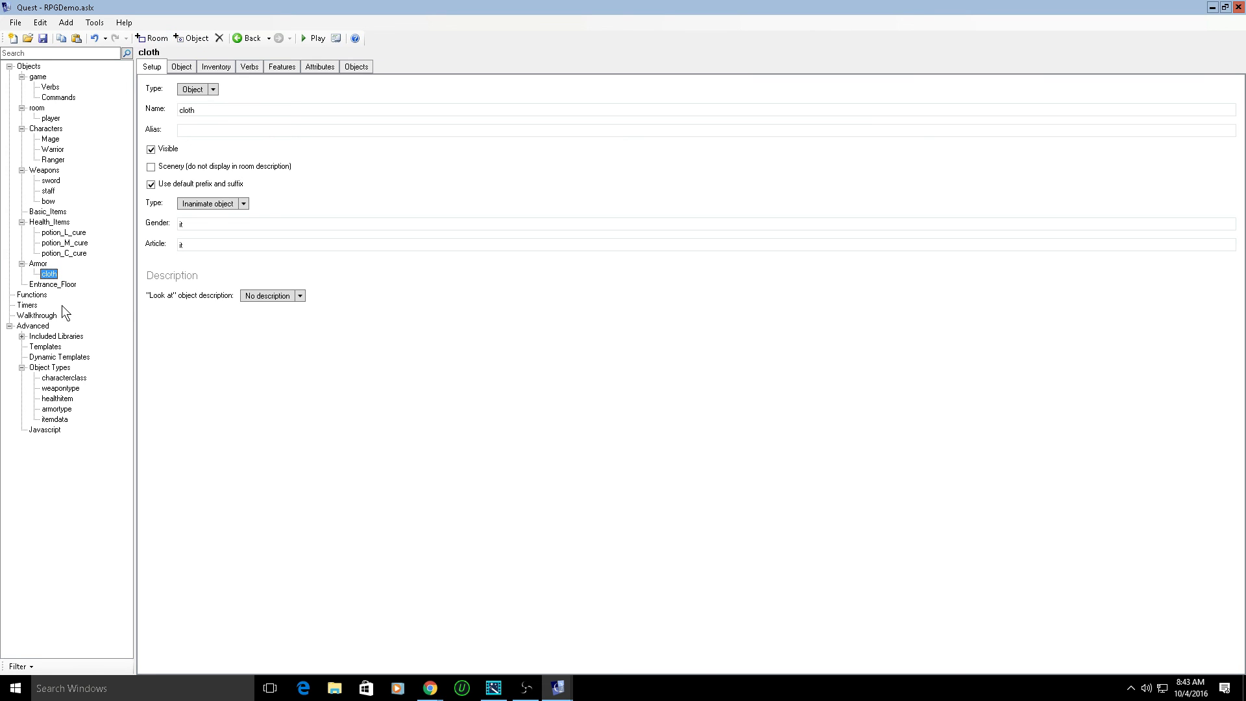
- Add armortype to the inherited types of the cloth object
{"action": "left_click", "coordinate": [321, 67]}
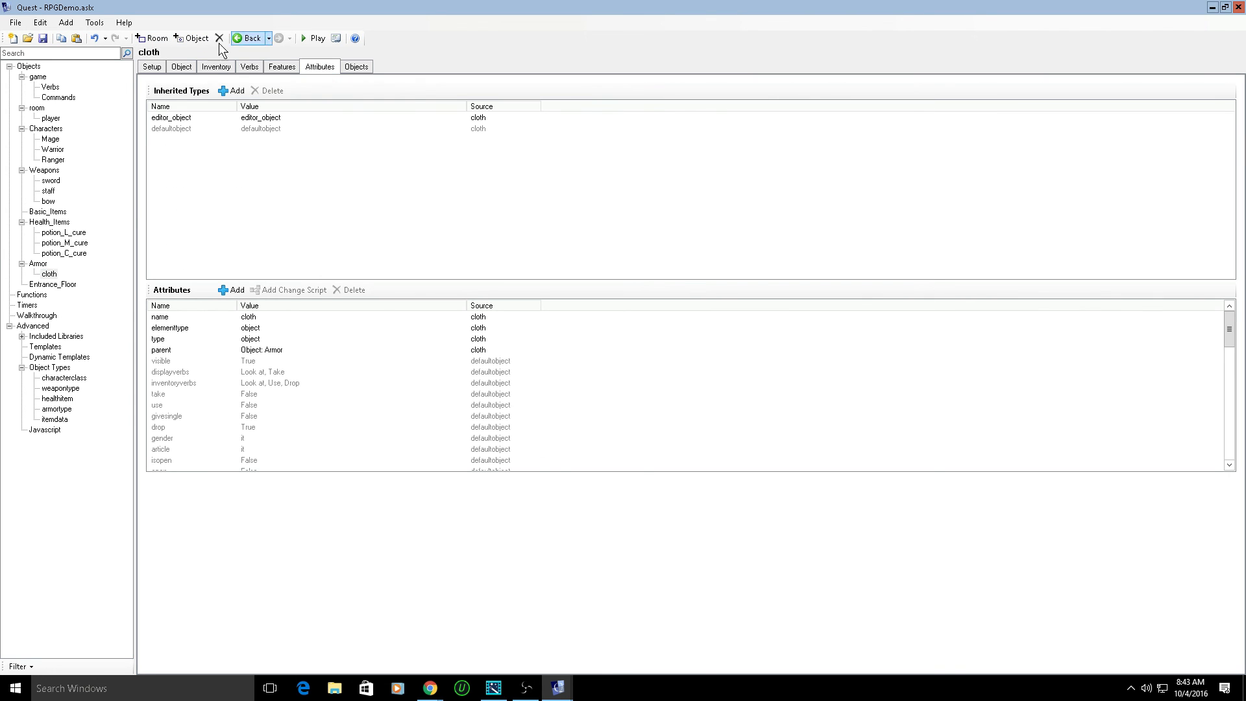
{"action": "left_click", "coordinate": [223, 91]}
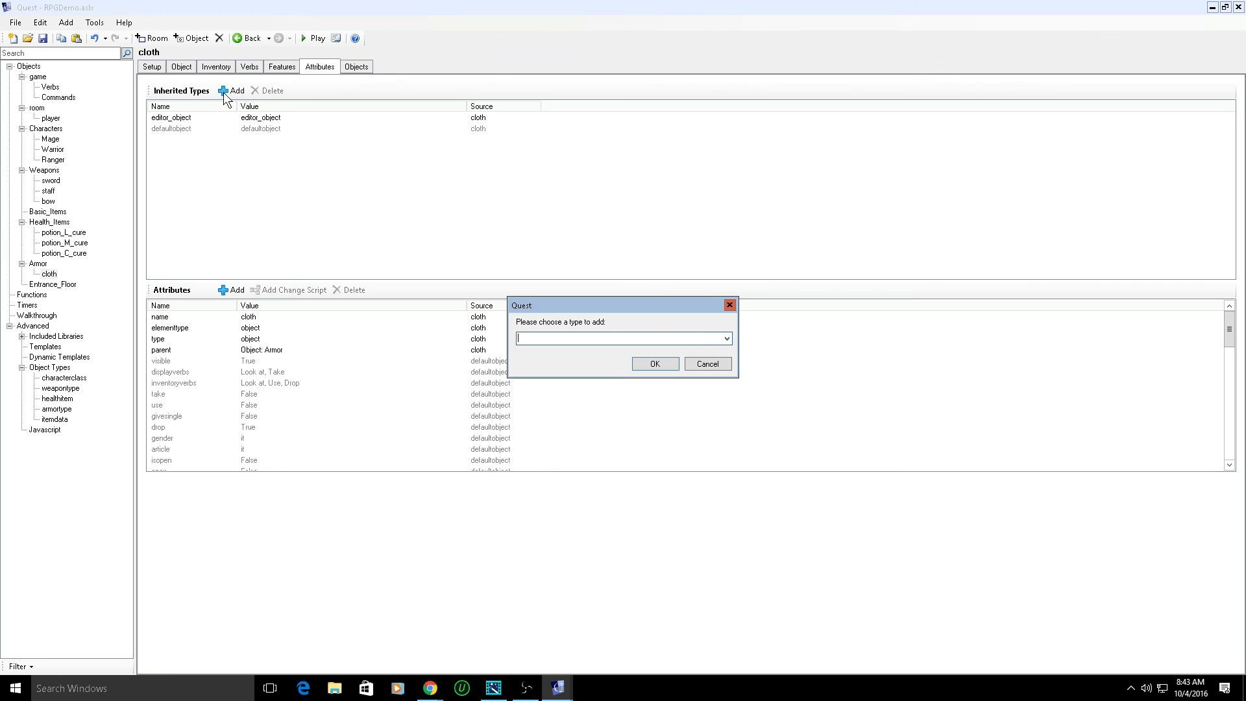
{"action": "type", "text": "ar"}
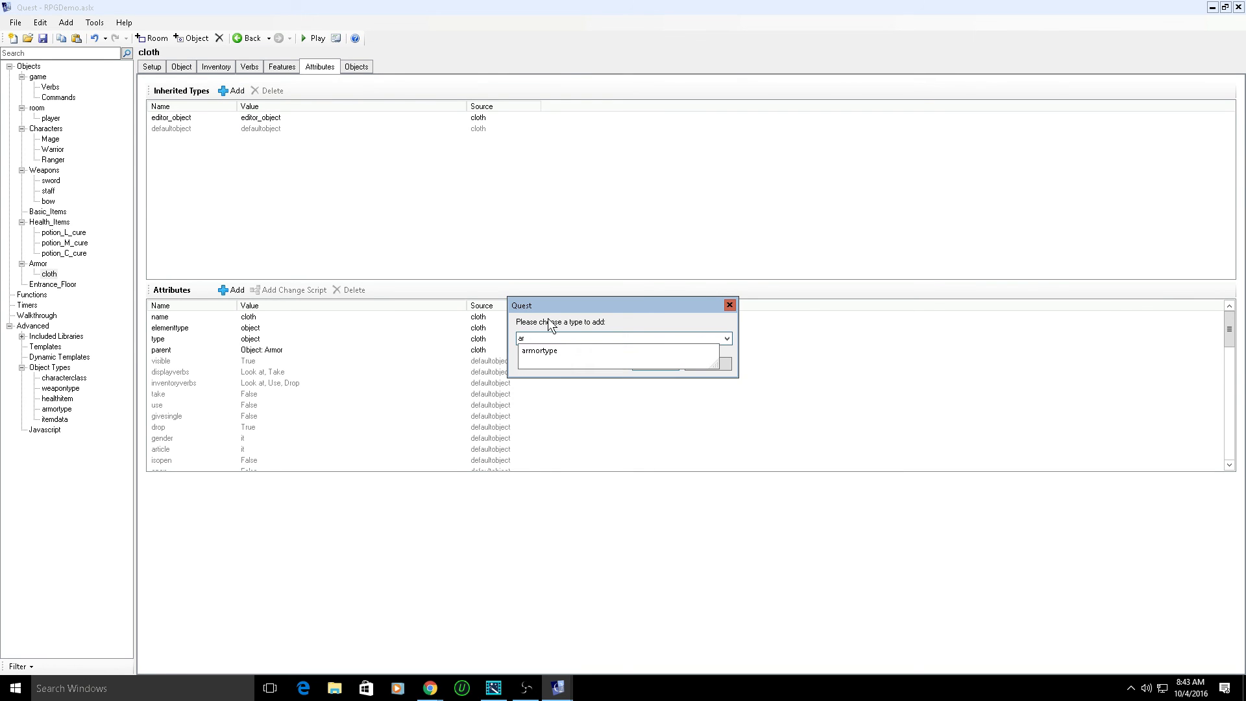
{"action": "left_click", "coordinate": [555, 352]}
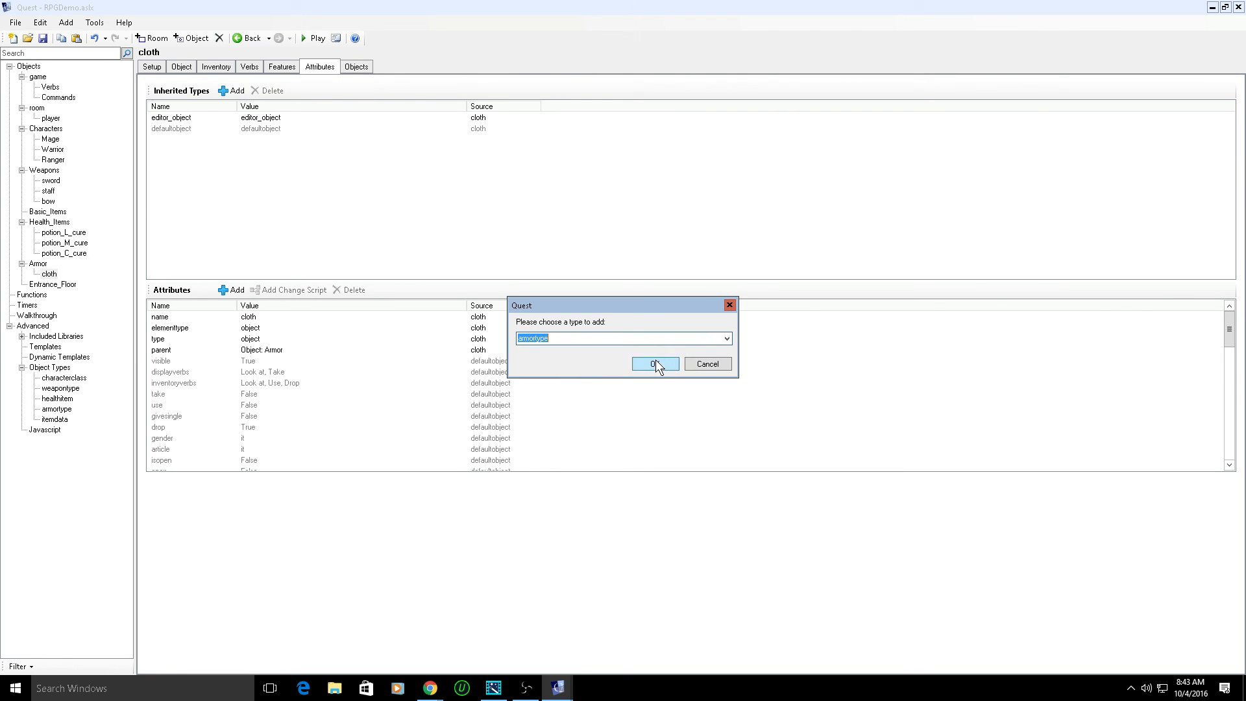
{"action": "left_click", "coordinate": [655, 363]}
{"action": "left_click", "coordinate": [51, 273]}
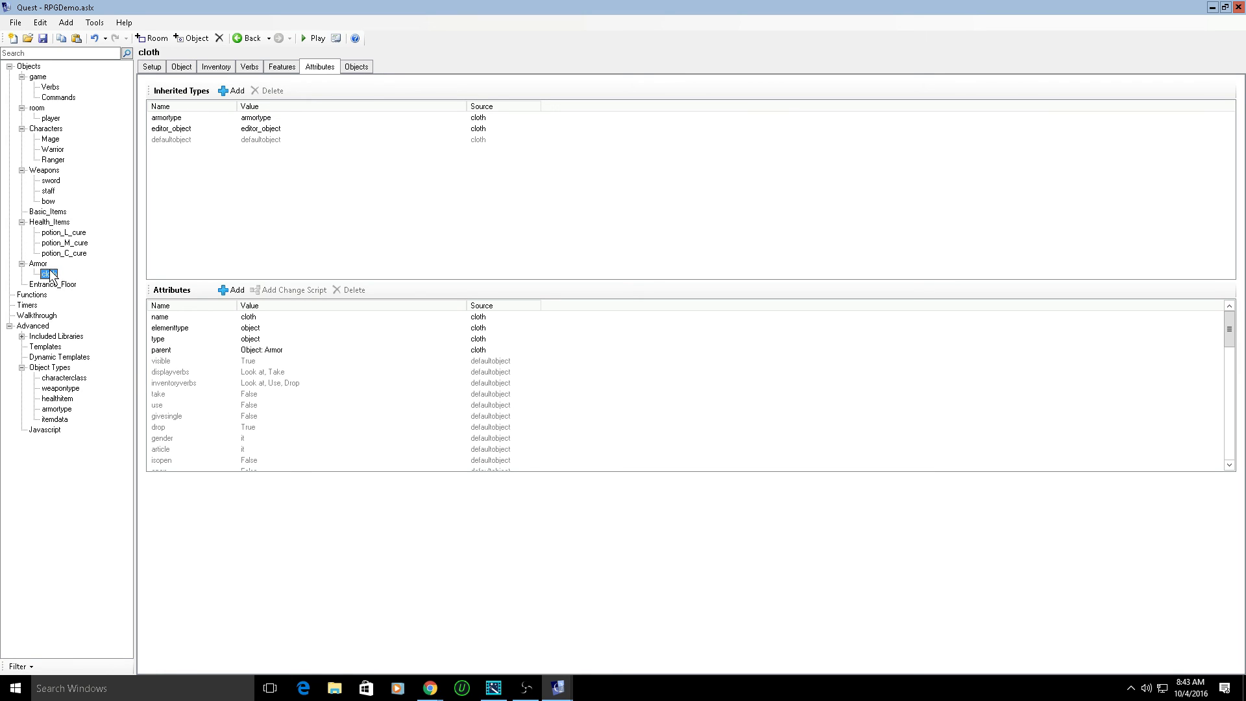
- Paste two copies of the cloth object into the Armor room and rename the first copy as leather
{"action": "left_click", "coordinate": [73, 39]}
{"action": "left_click", "coordinate": [73, 39]}
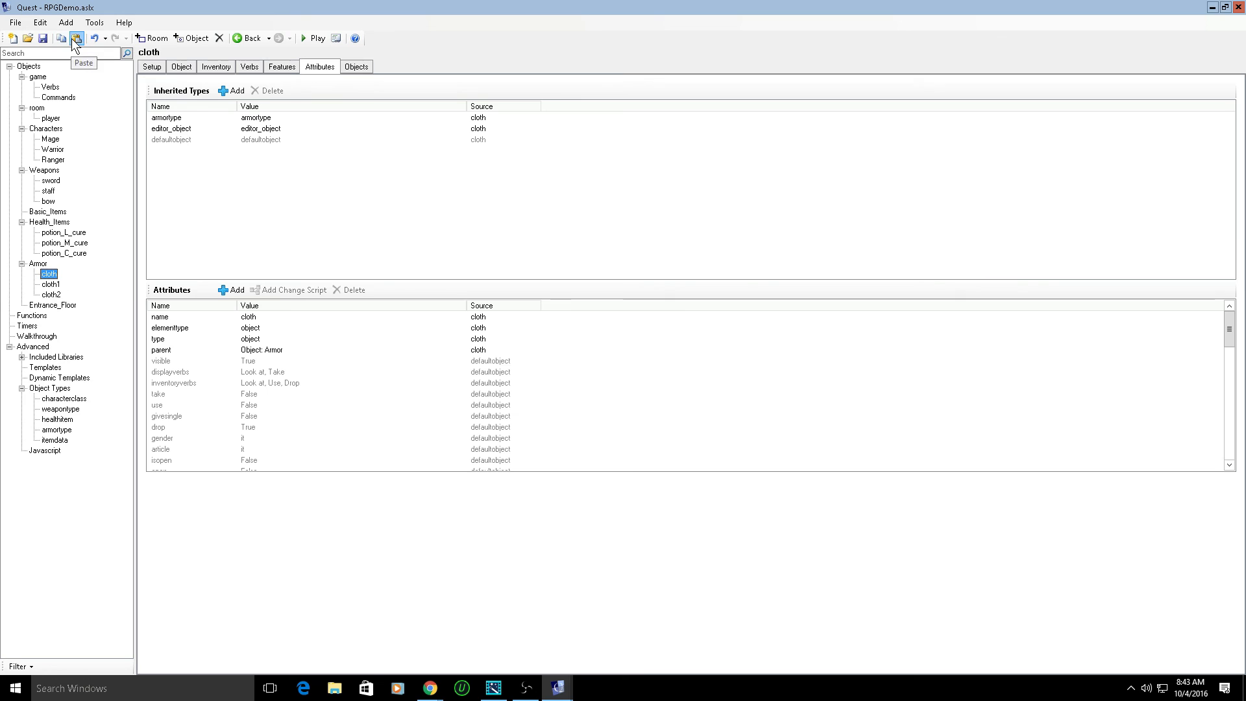
{"action": "left_click", "coordinate": [50, 285]}
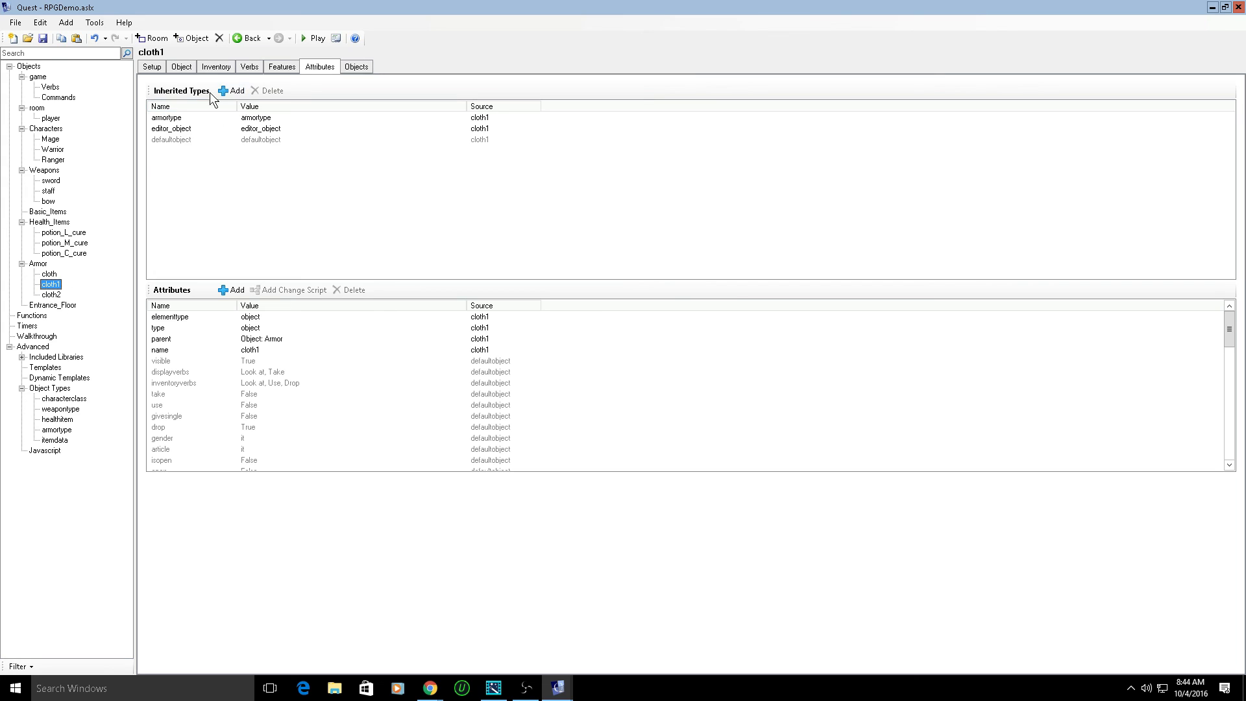
{"action": "left_click", "coordinate": [165, 66]}
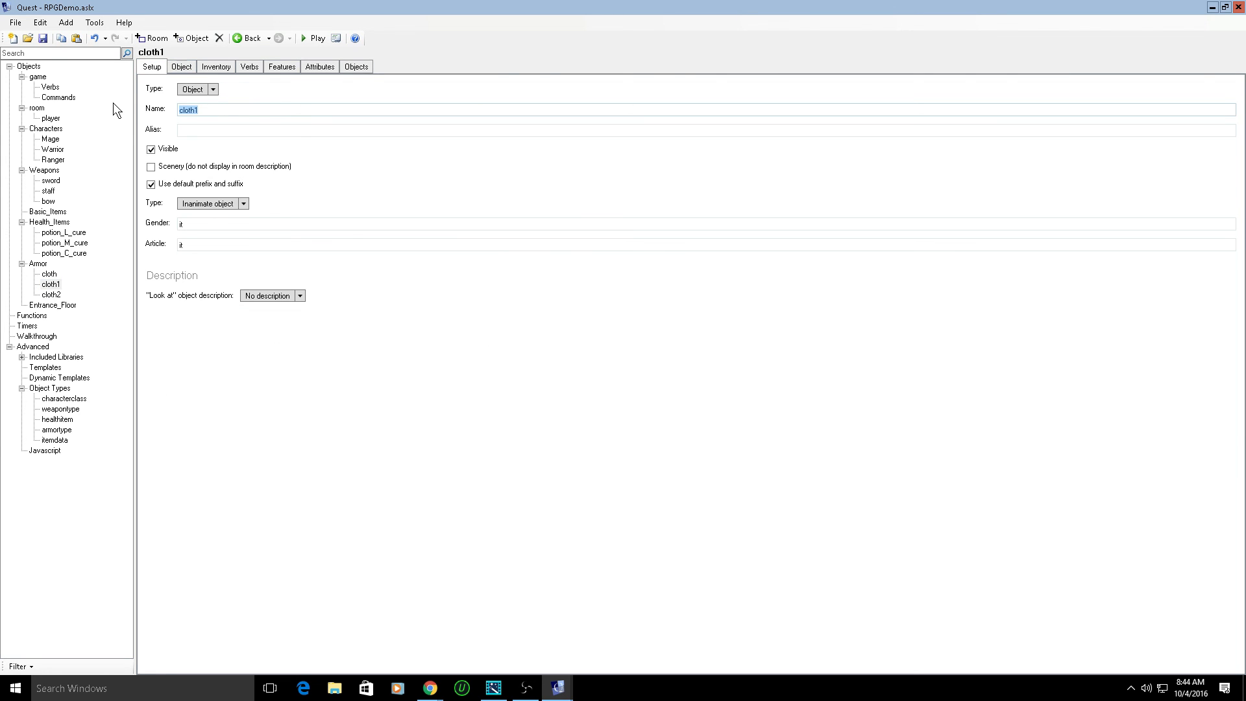
{"action": "type", "text": "leather"}
- Rename the second cloth copy, cloth2, as chainmail and save the game
{"action": "left_click", "coordinate": [51, 294]}
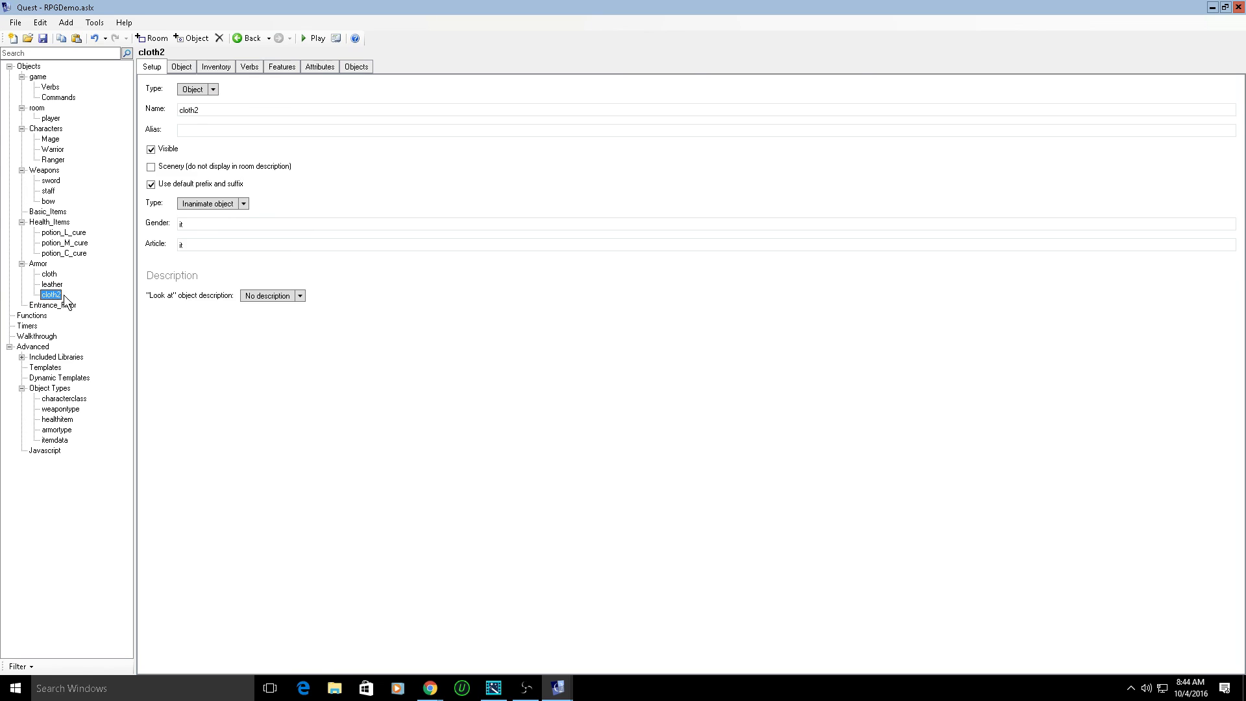
{"action": "double_click", "coordinate": [211, 110]}
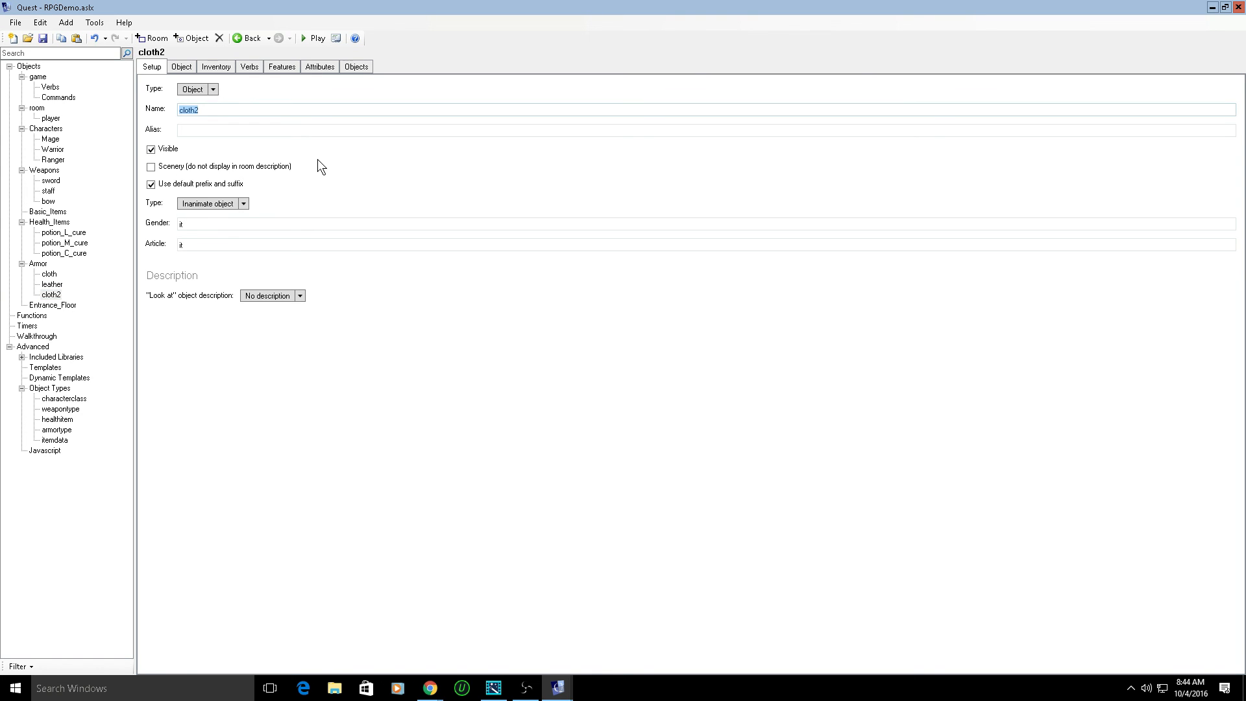
{"action": "type", "text": "chainmail"}
{"action": "left_click", "coordinate": [43, 39]}
- Add a new function named characterselect to the game
{"action": "left_click", "coordinate": [32, 316]}
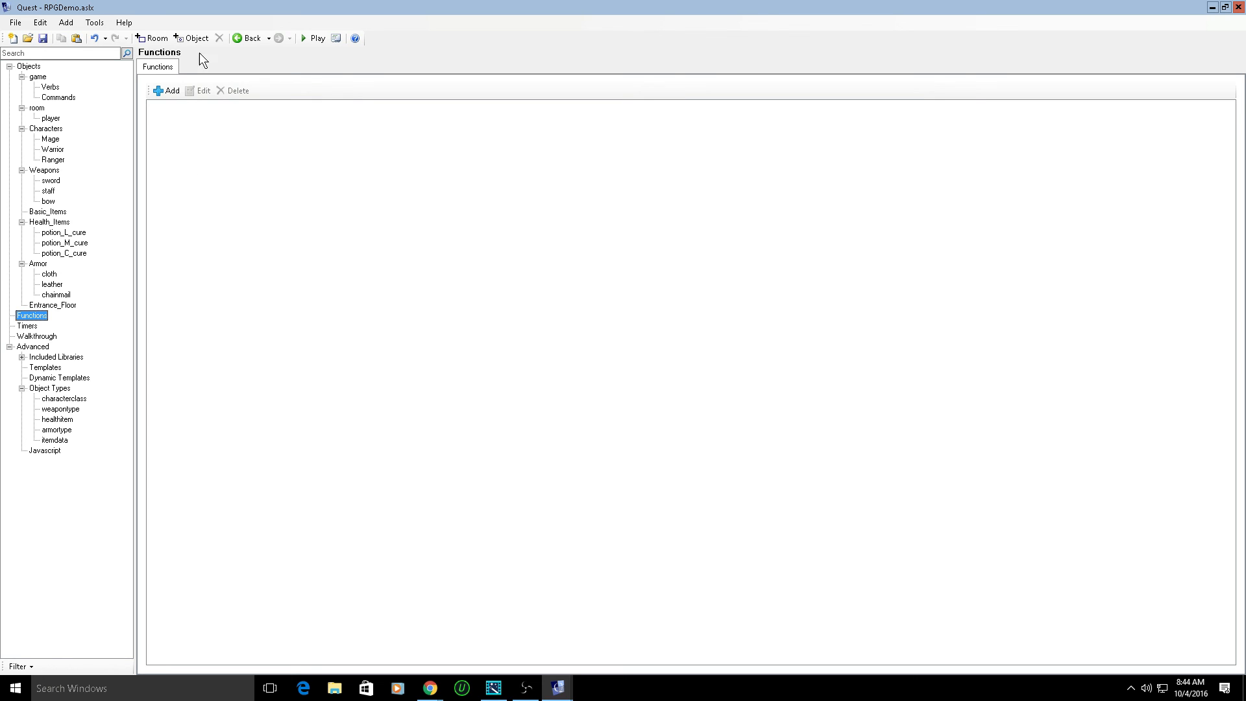
{"action": "left_click", "coordinate": [172, 91]}
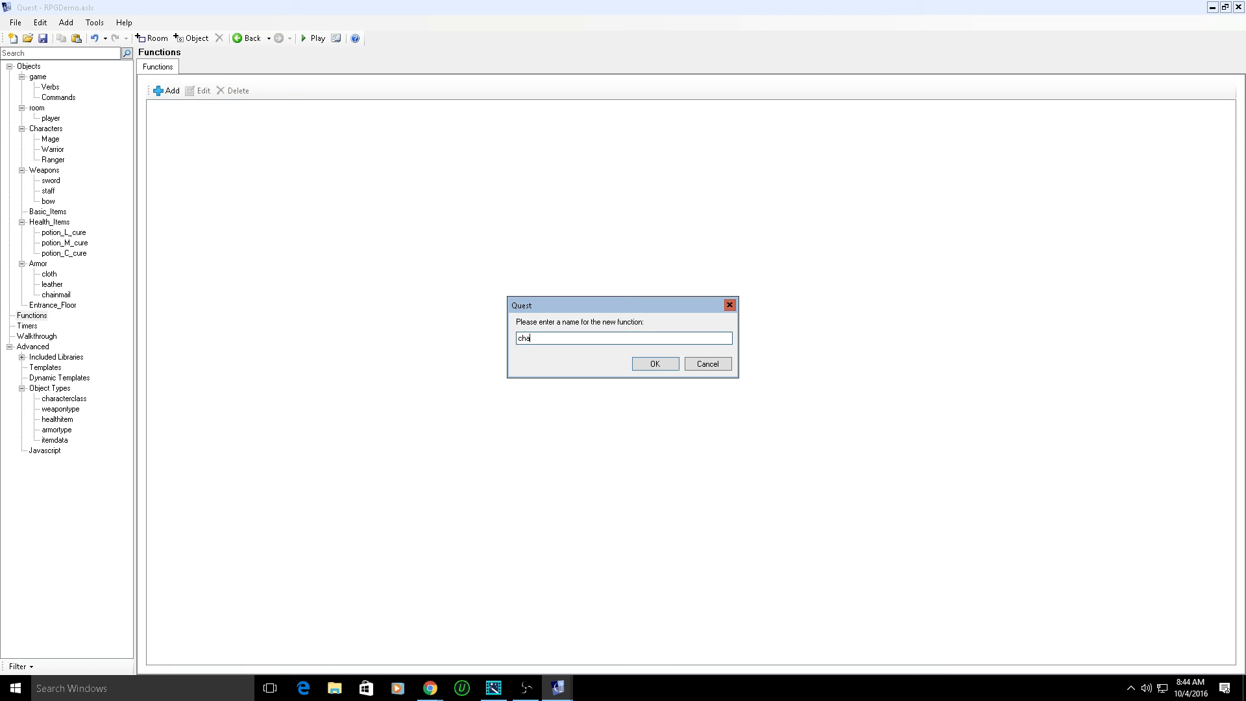
{"action": "type", "text": "characterselect"}
{"action": "key", "text": "Return"}
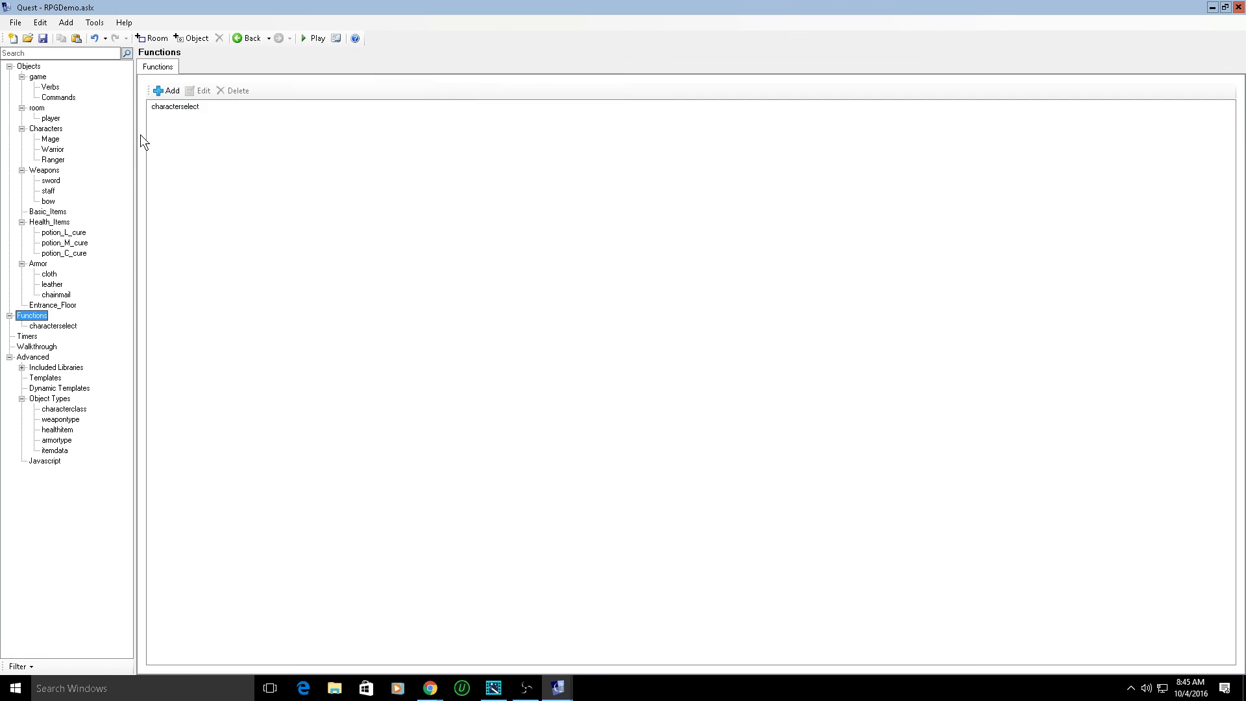
- Add a second function named namingcharacter
{"action": "left_click", "coordinate": [160, 92]}
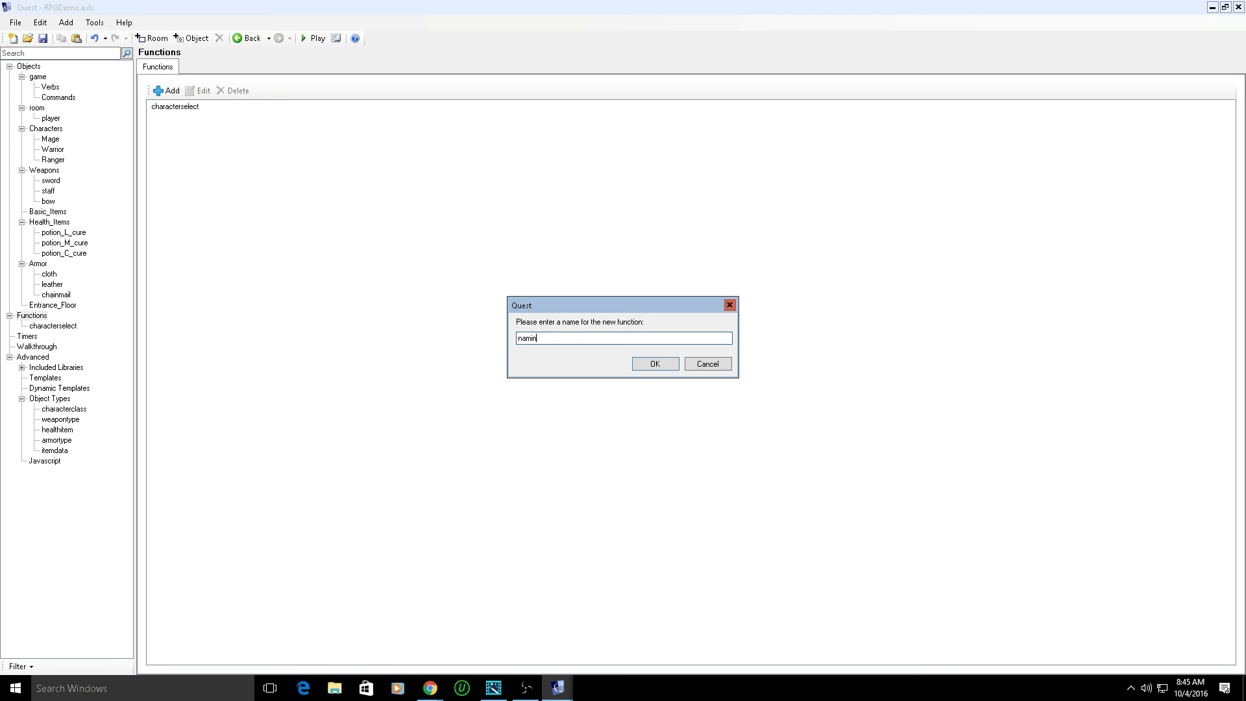
{"action": "type", "text": "gcharacter"}
{"action": "key", "text": "Return"}
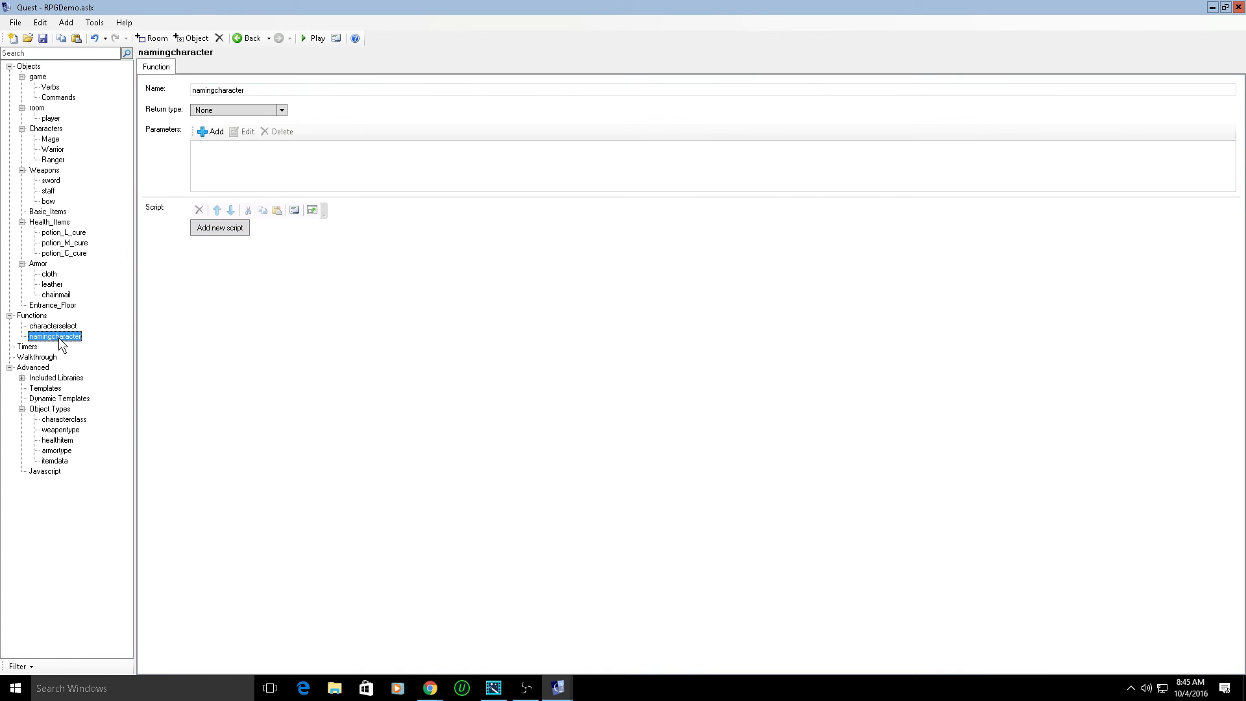
- Add a third function named choosinggender, minimizing the video editor's finished conversion window that interrupts
{"action": "left_click", "coordinate": [39, 315]}
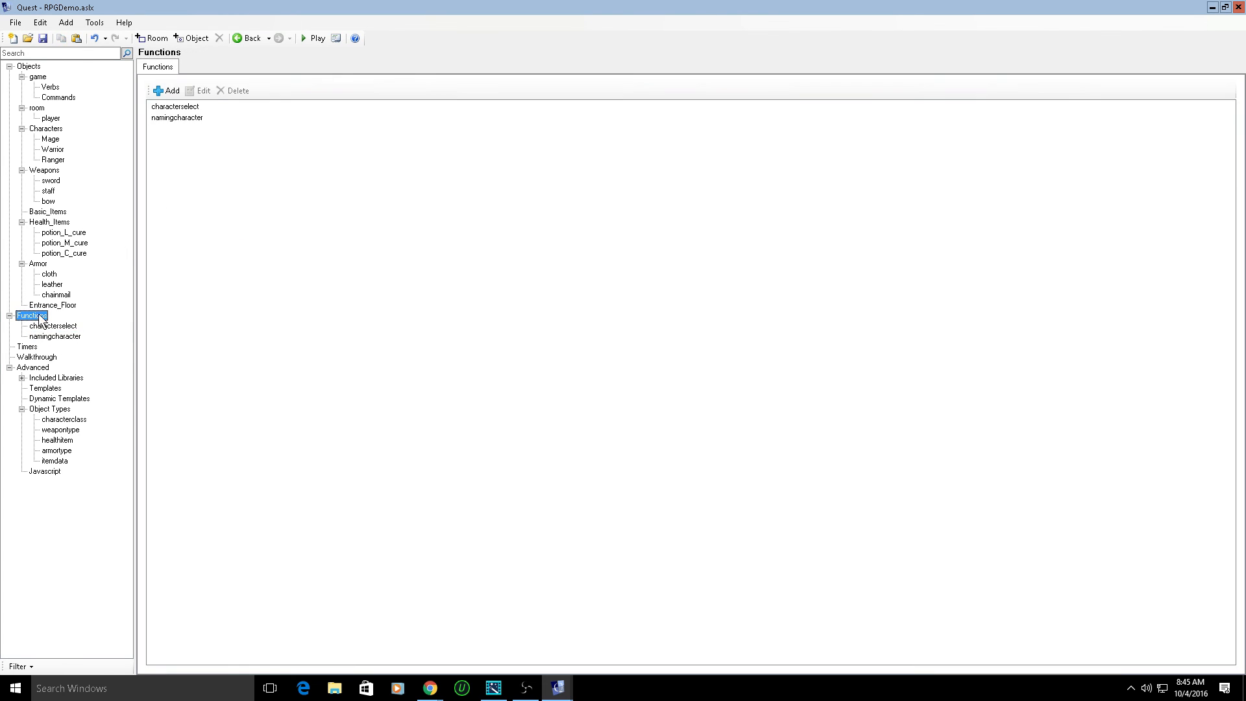
{"action": "left_click", "coordinate": [168, 92]}
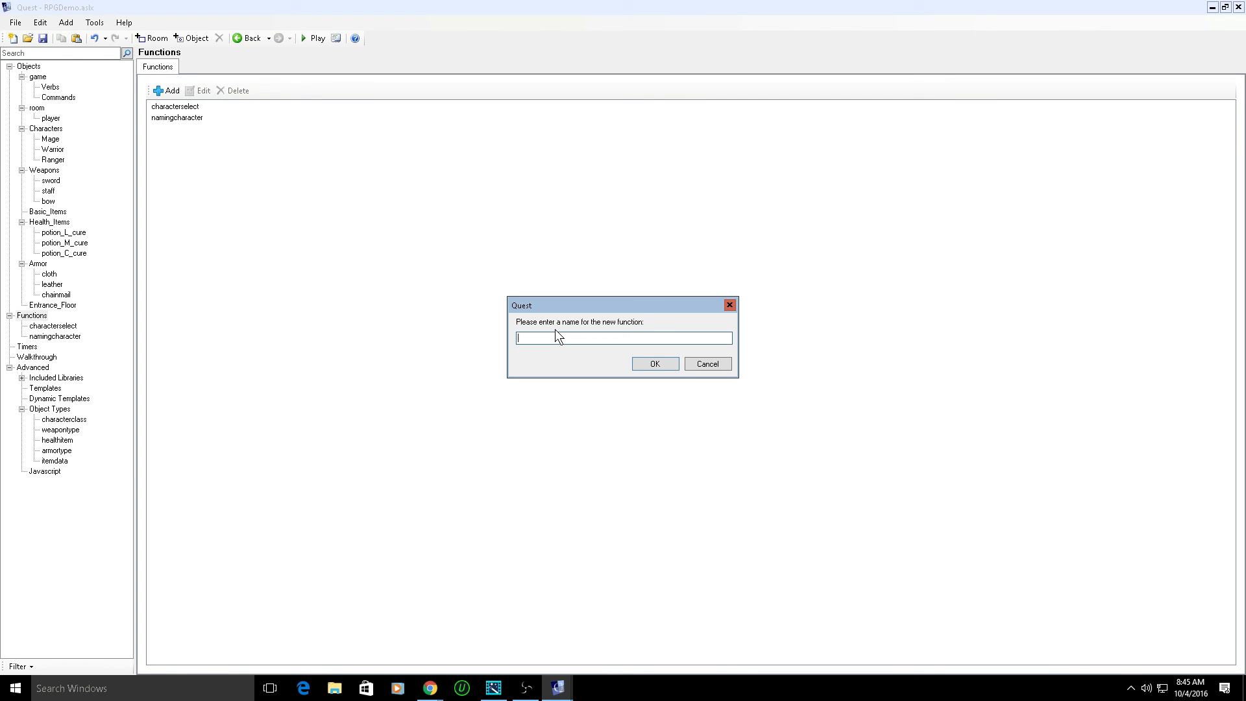
{"action": "type", "text": "choosinggender"}
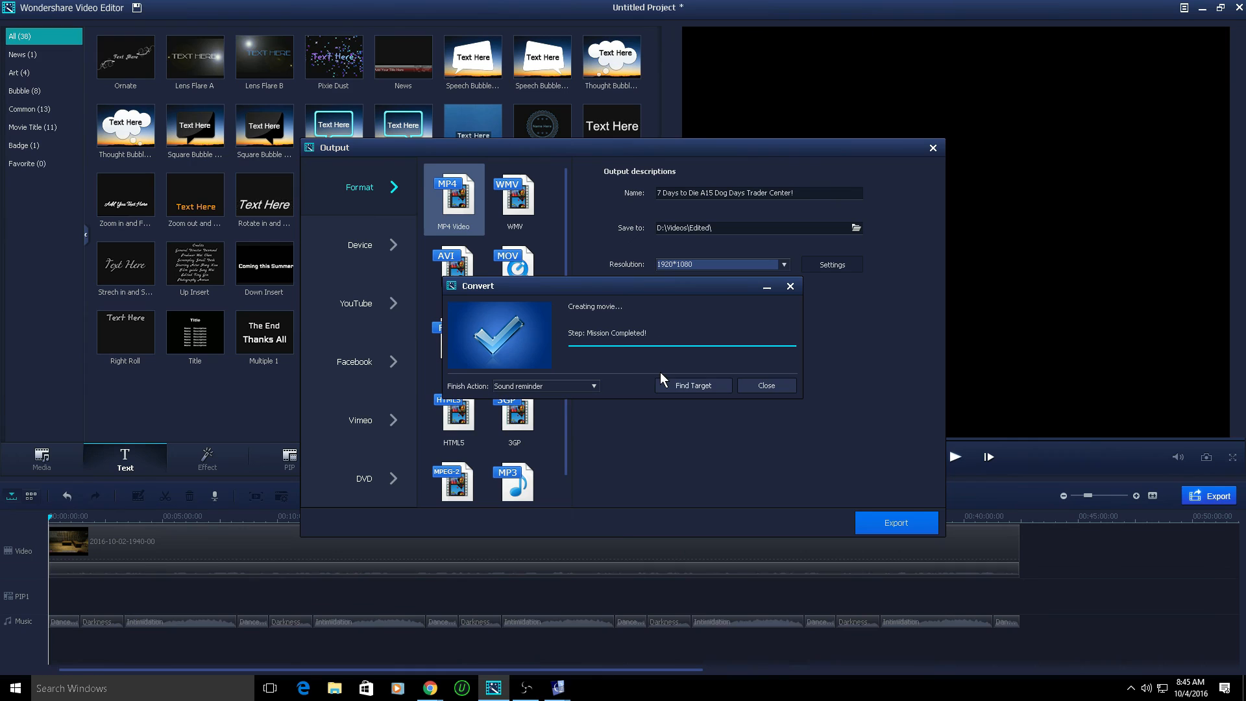
{"action": "left_click", "coordinate": [768, 286]}
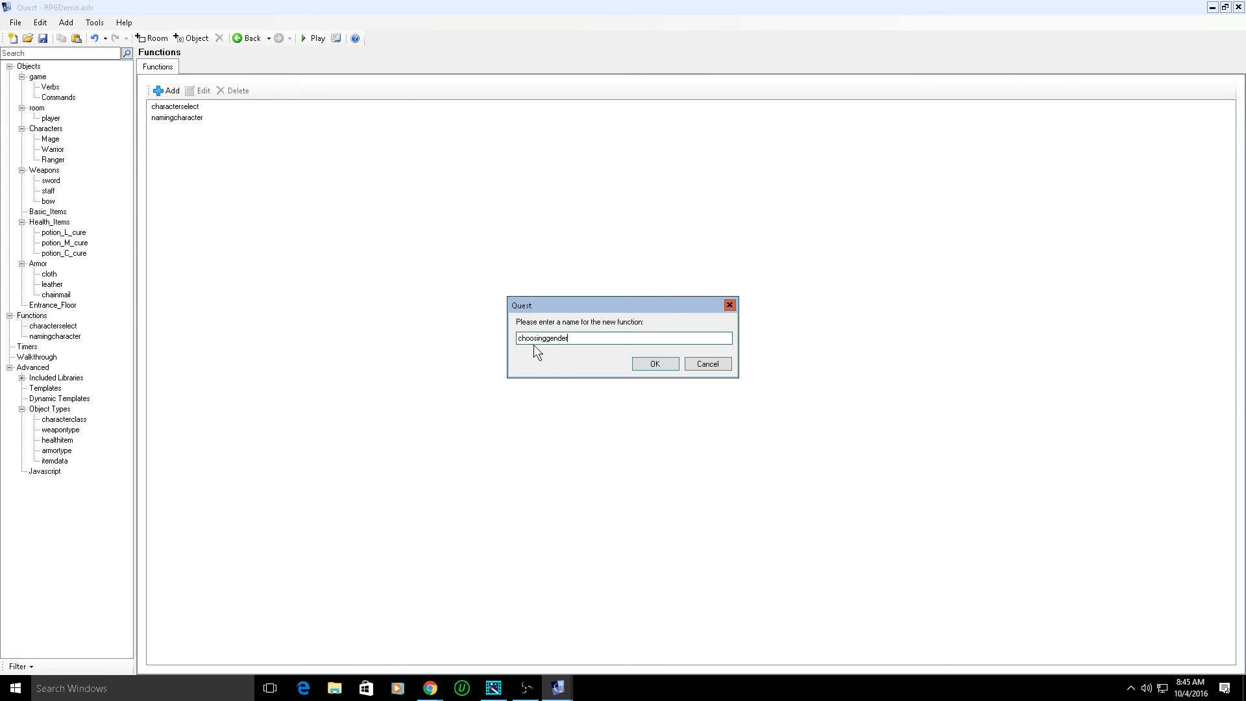
{"action": "left_click", "coordinate": [646, 365]}
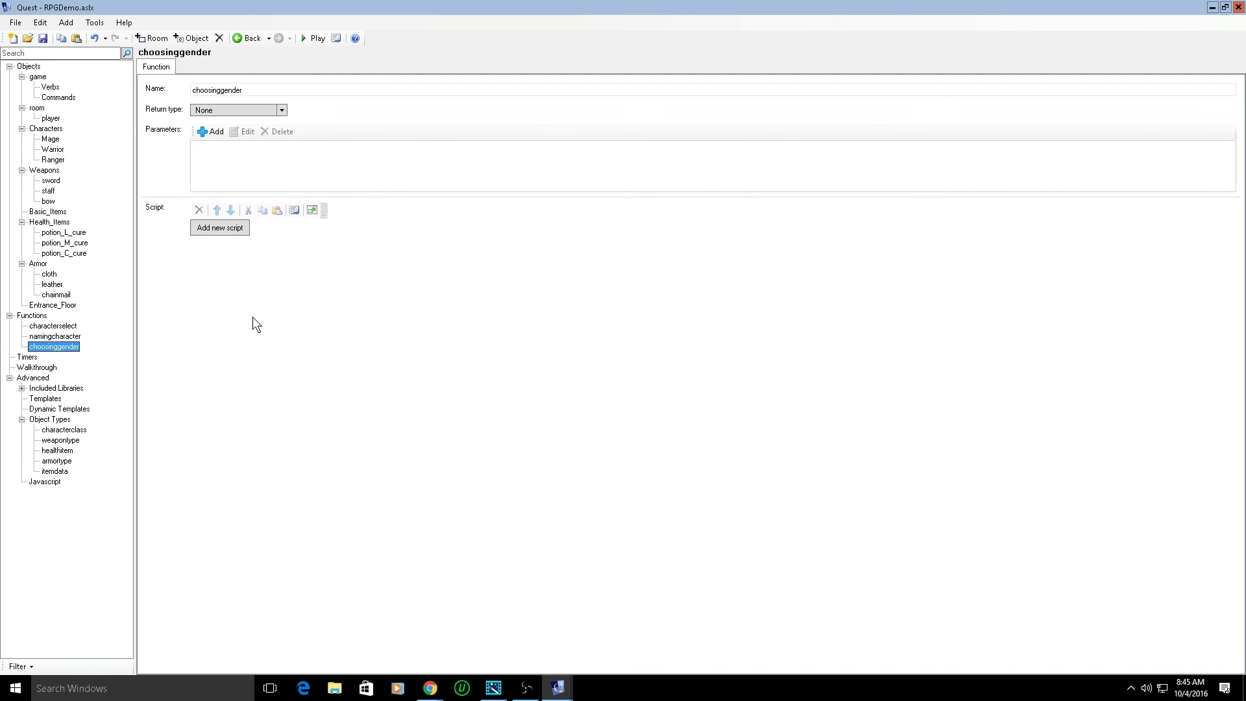
- Add a fourth function named assignpoints to the function list
{"action": "left_click", "coordinate": [32, 315]}
{"action": "left_click", "coordinate": [170, 91]}
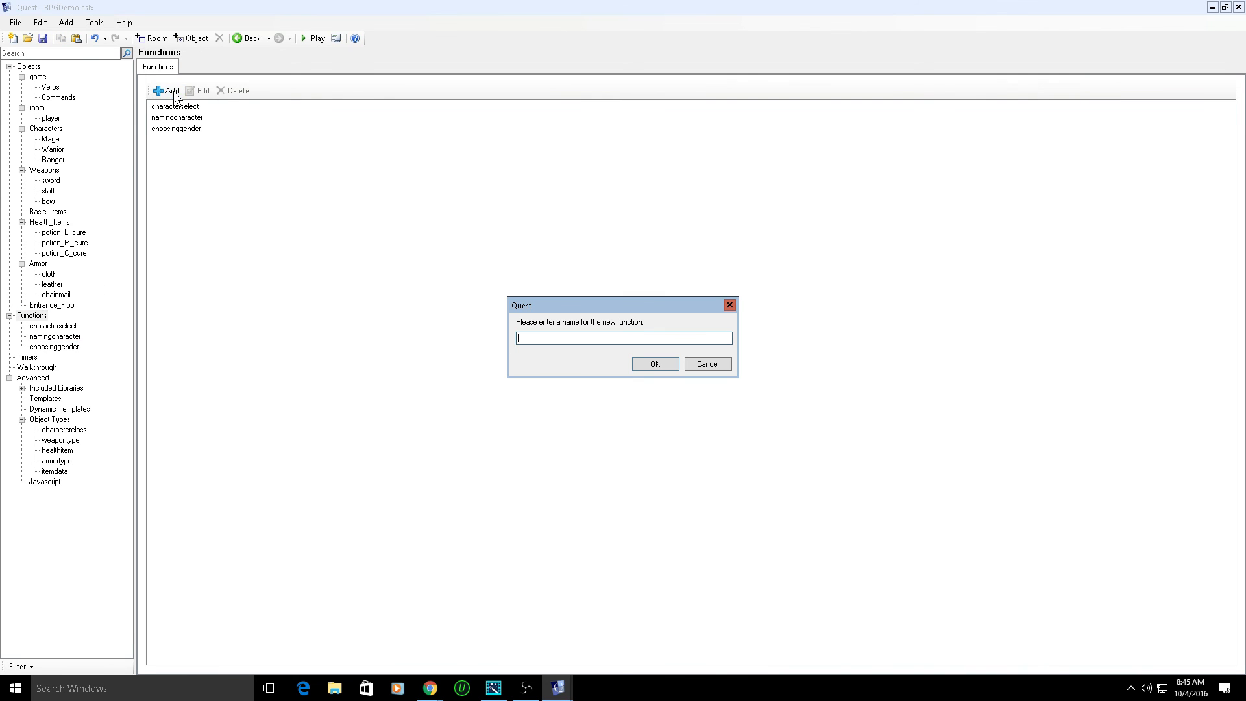
{"action": "type", "text": "assignpoints"}
{"action": "key", "text": "Return"}
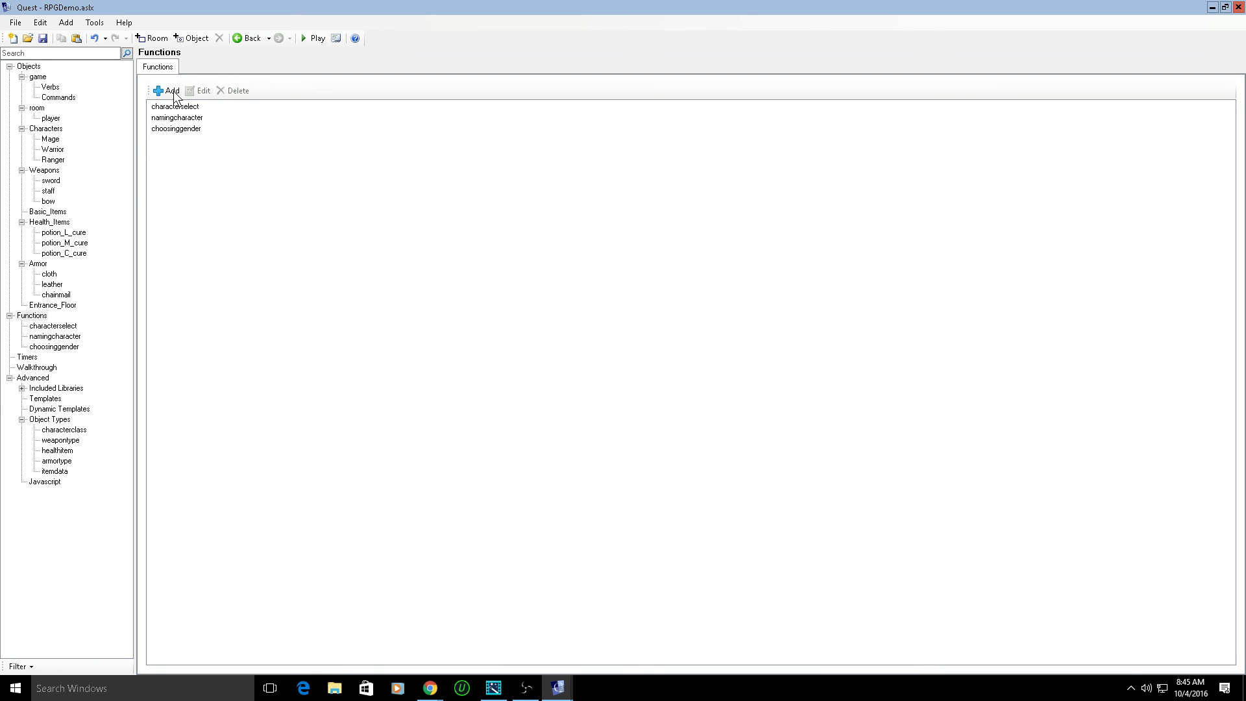